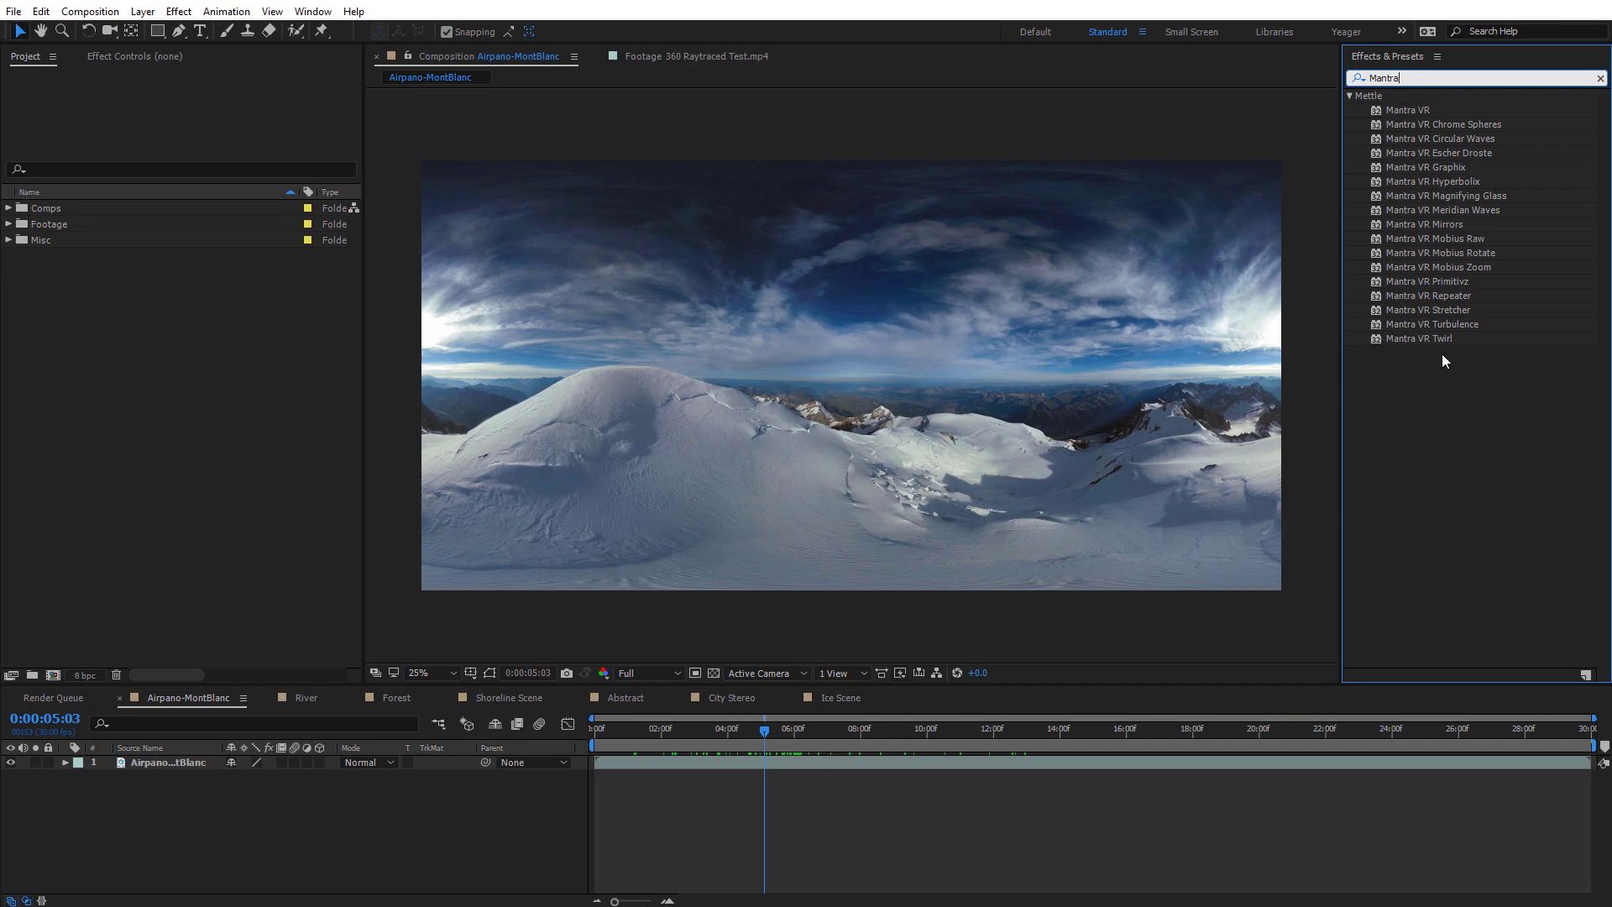
Open the Mettle Globe Preview extension and load the Airpano-MontBlanc composition into it
click(314, 12)
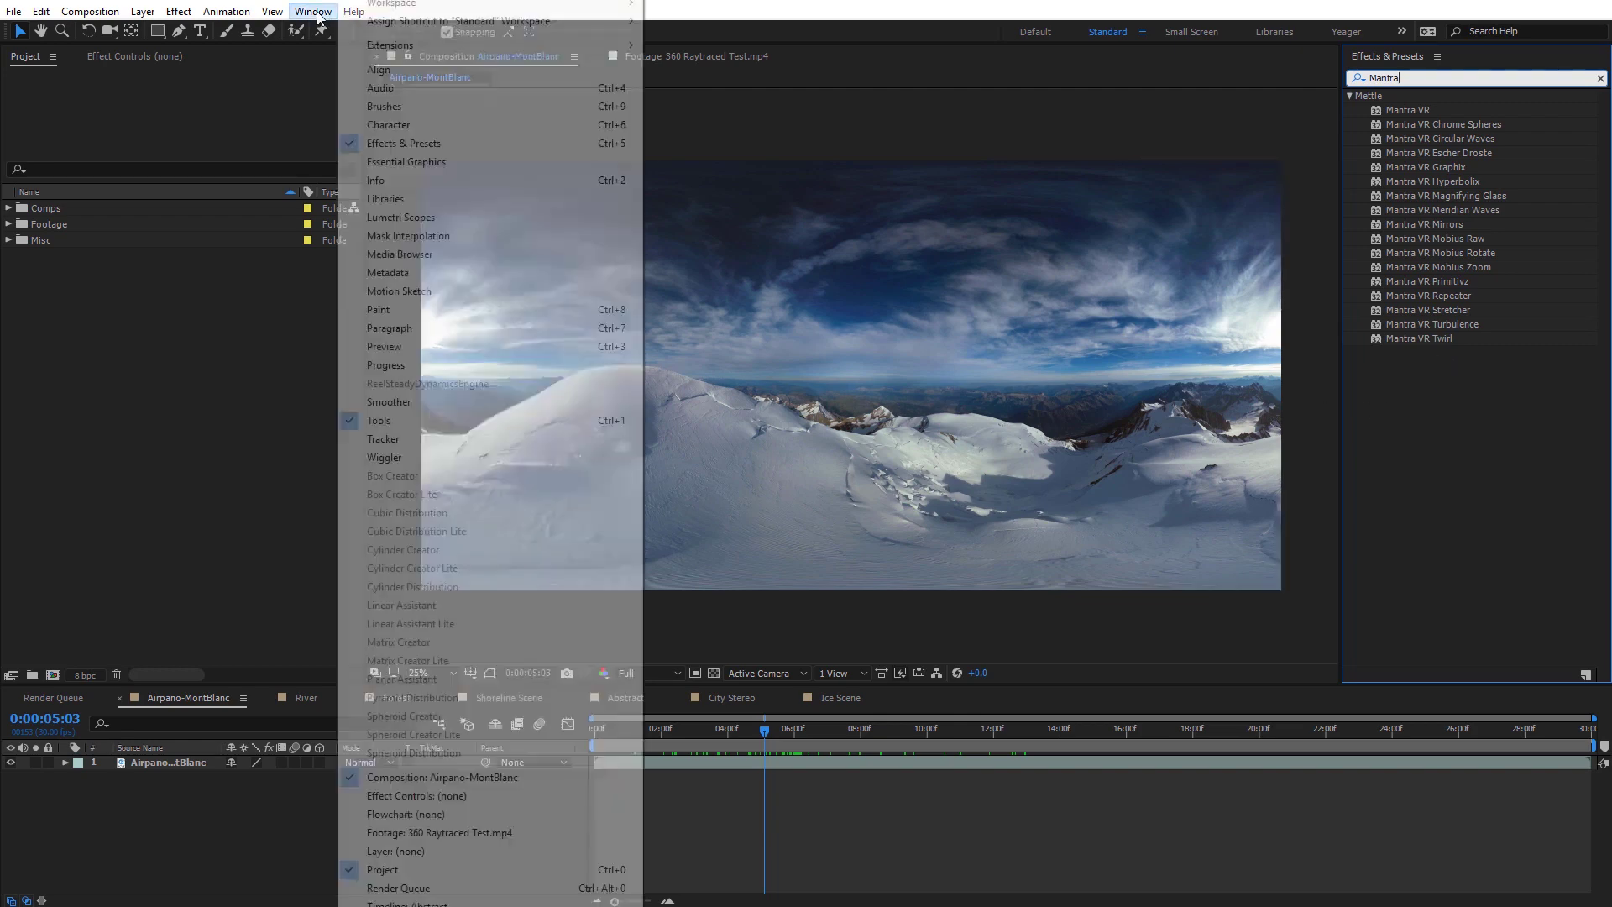
mouse_move(395, 47)
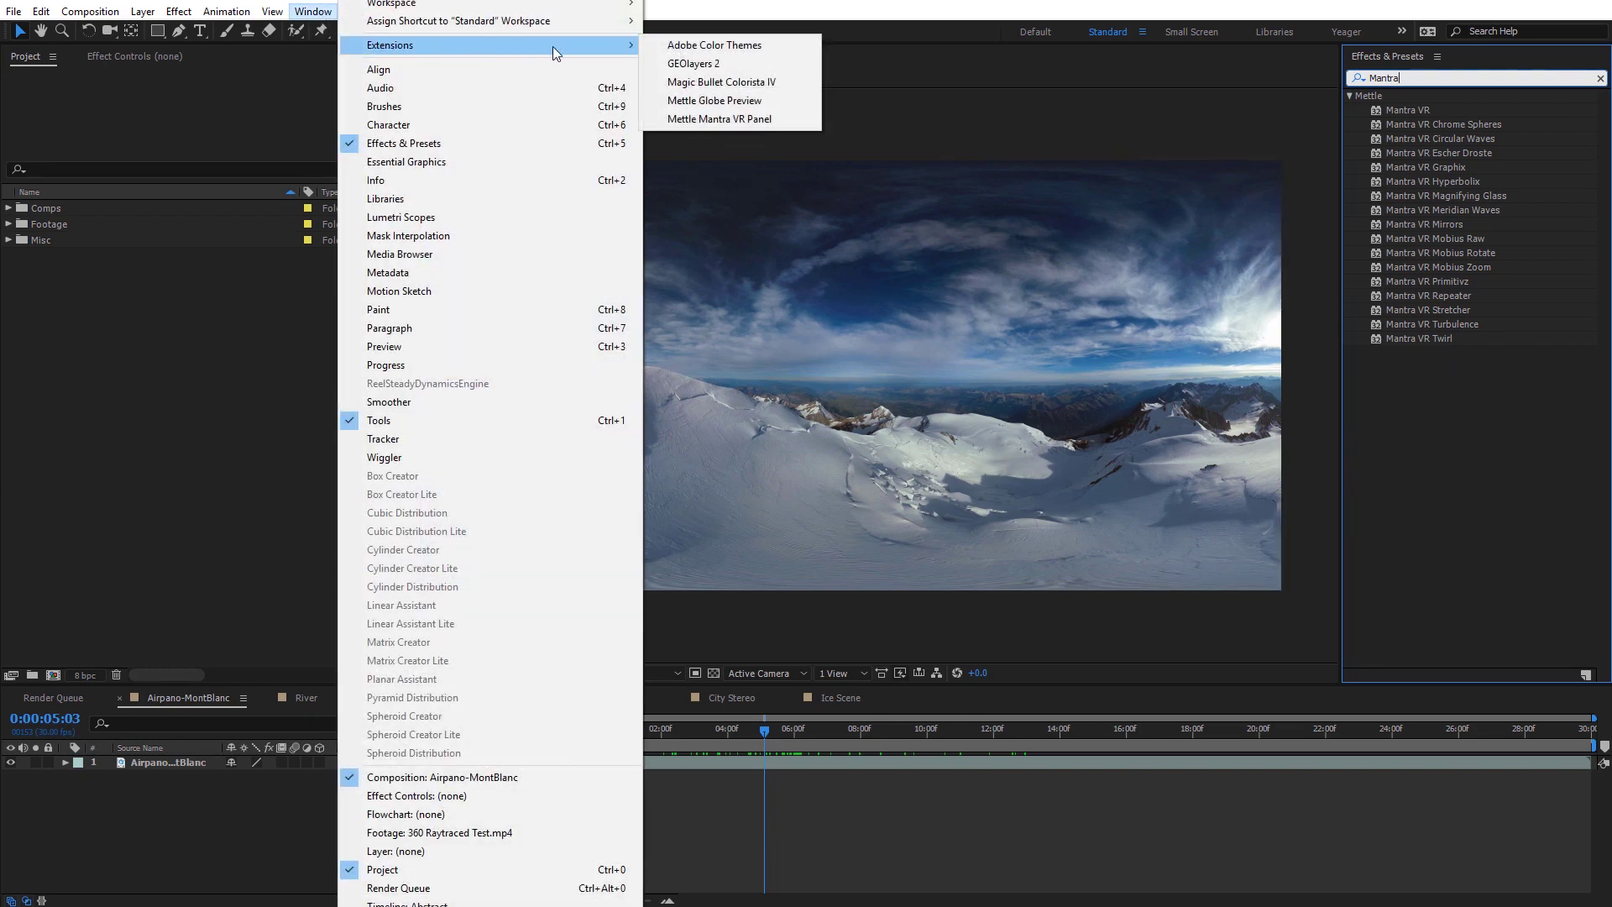
click(740, 102)
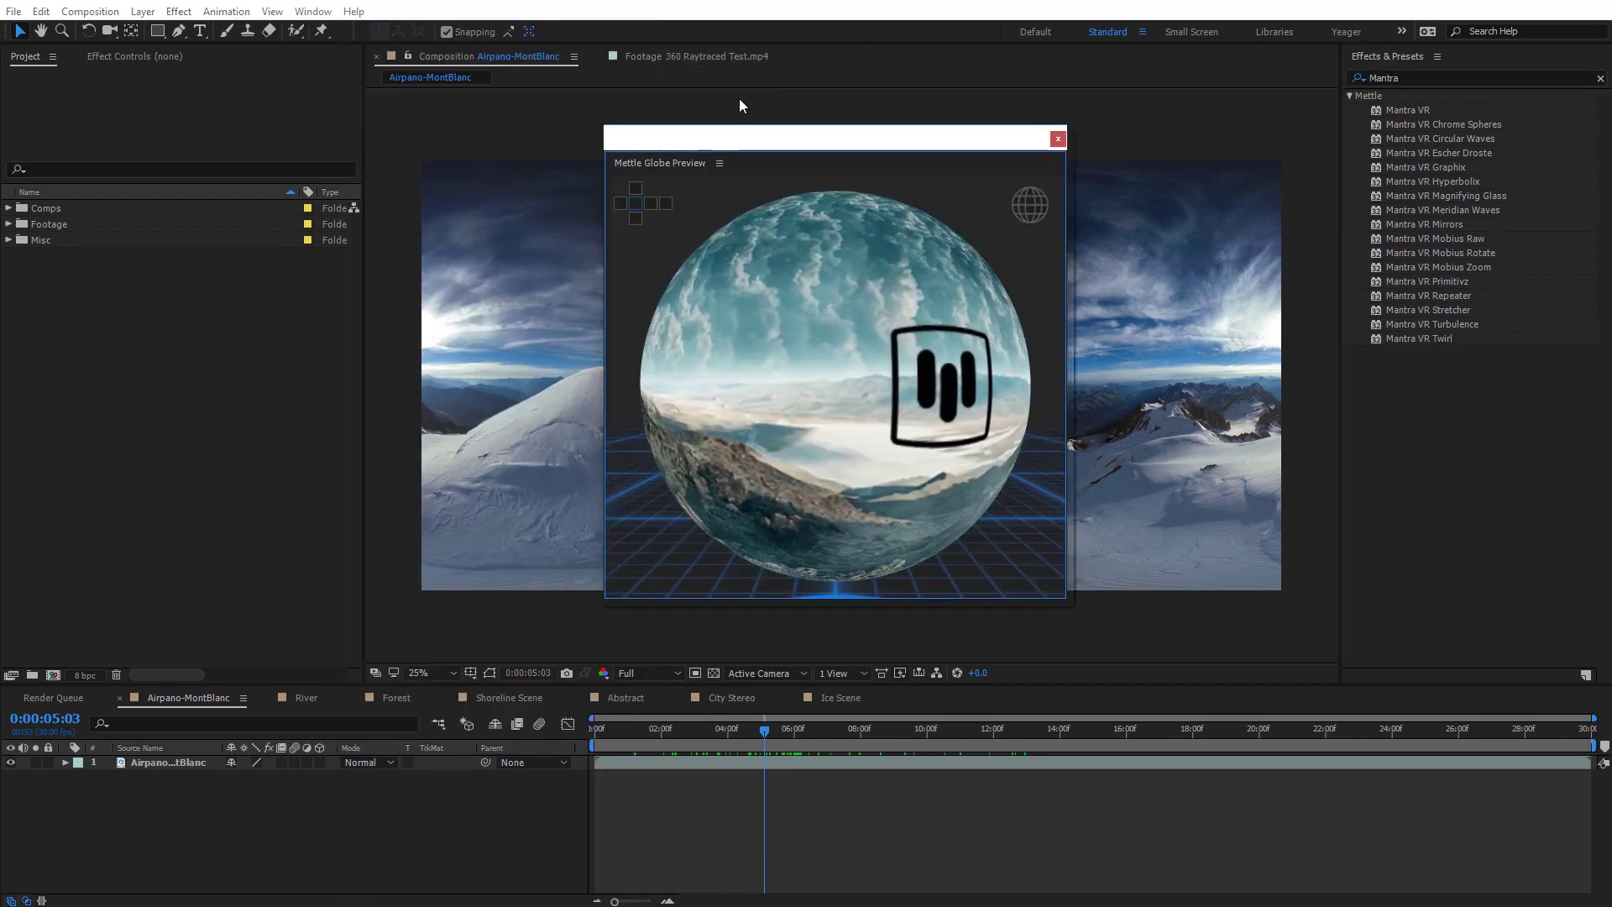
click(526, 380)
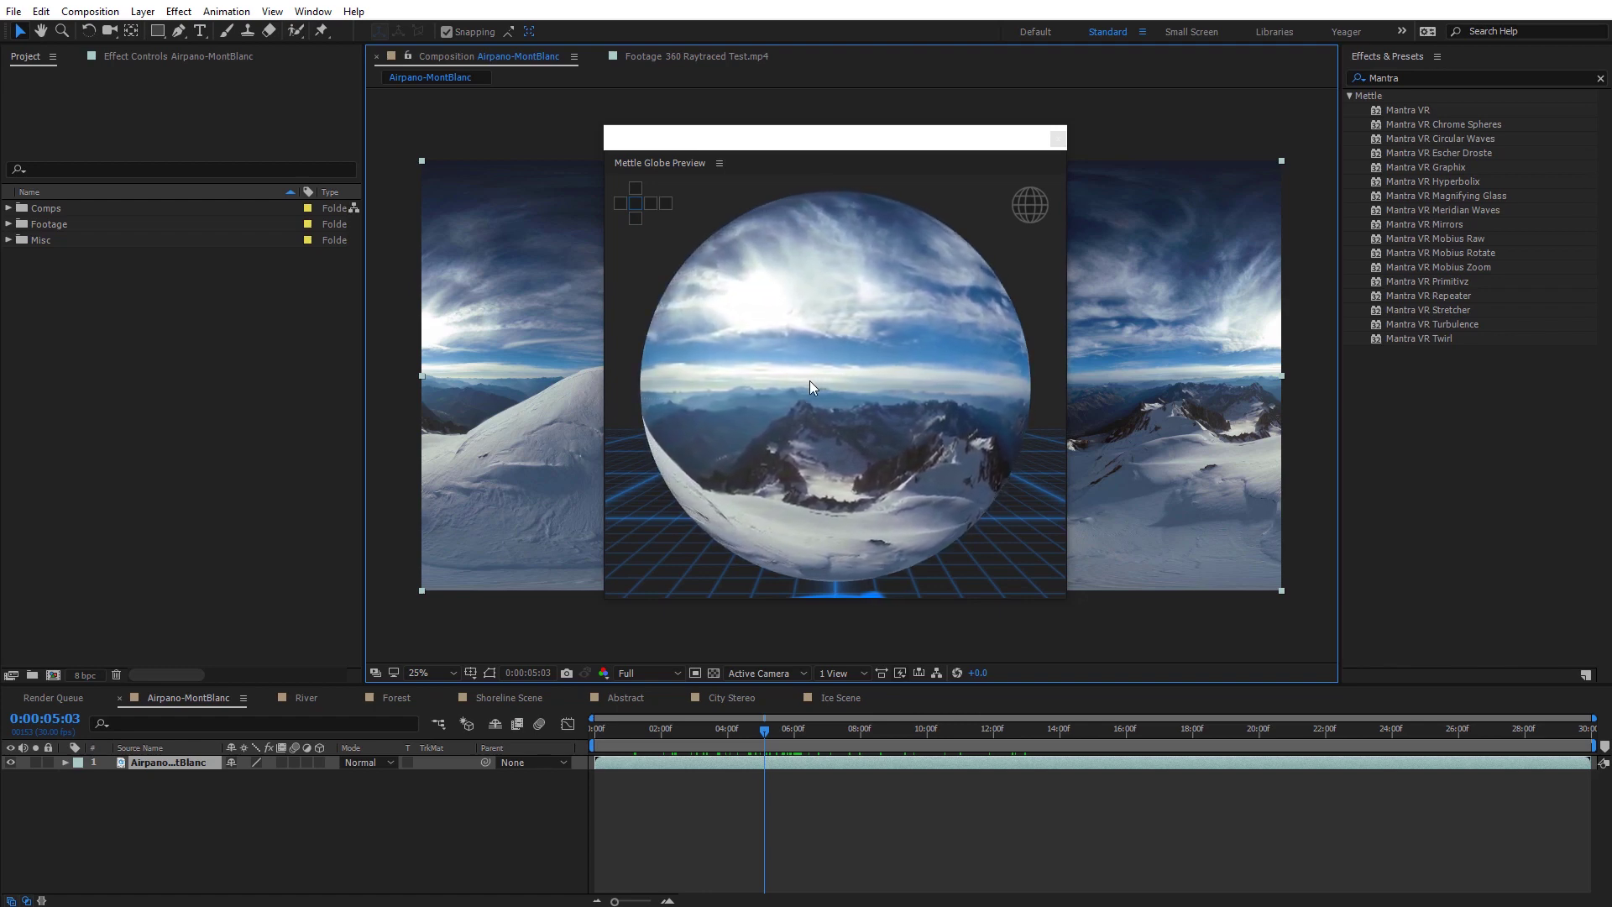
Examine the 360 footage on the preview globe from several angles, zoom distances and cube-face directions
drag(755, 329, 854, 369)
scroll(868, 366, down, 3)
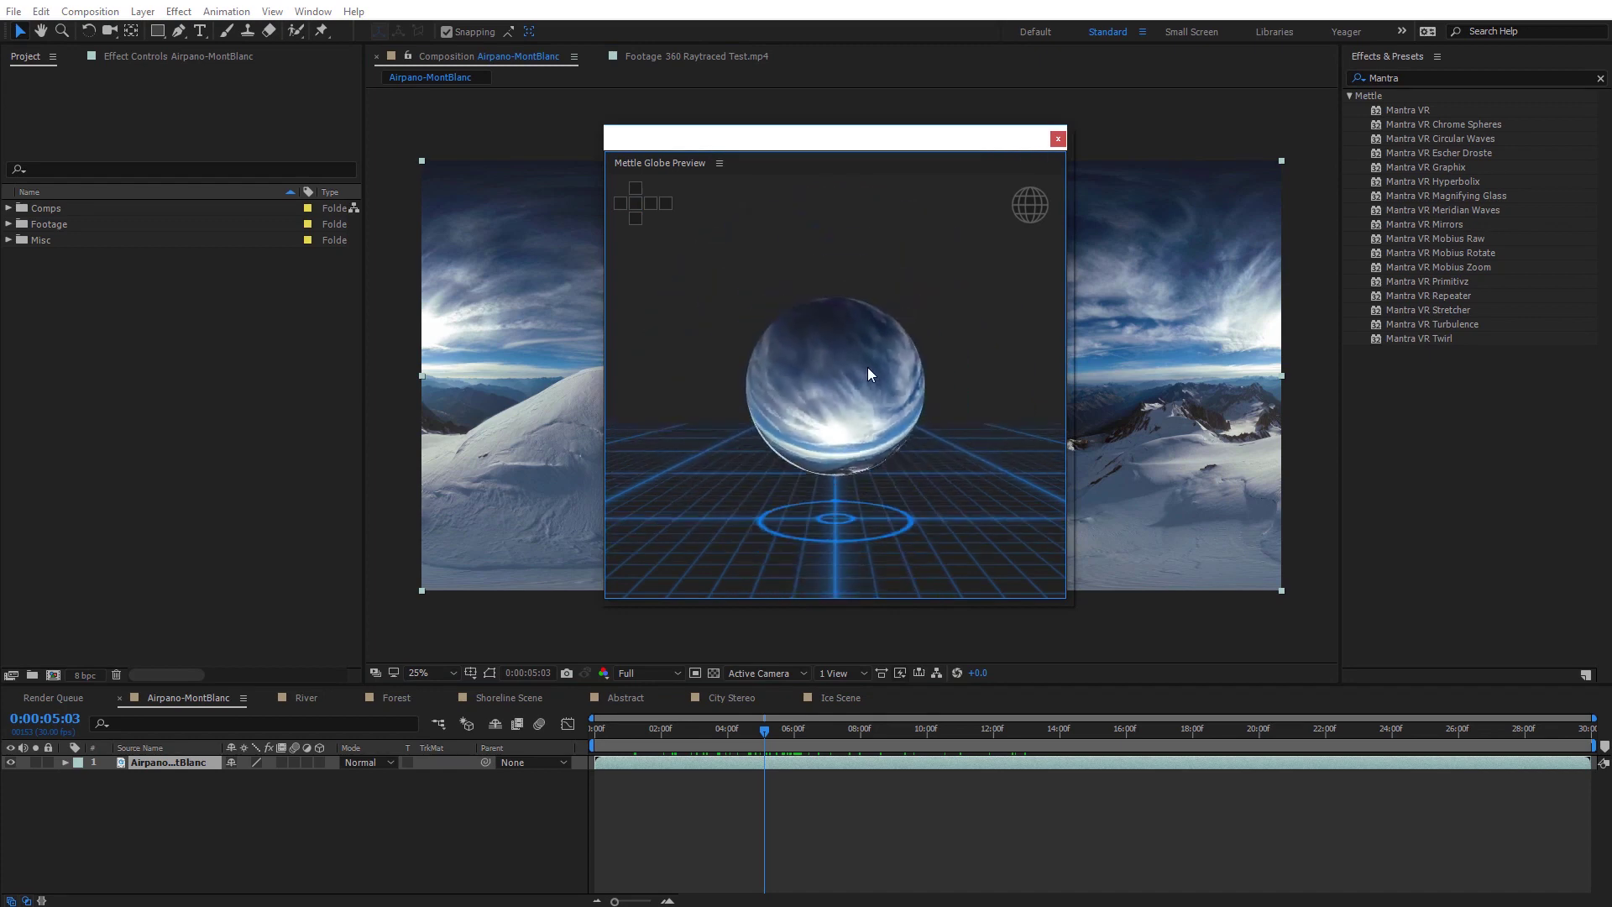
scroll(868, 370, down, 2)
scroll(868, 374, up, 5)
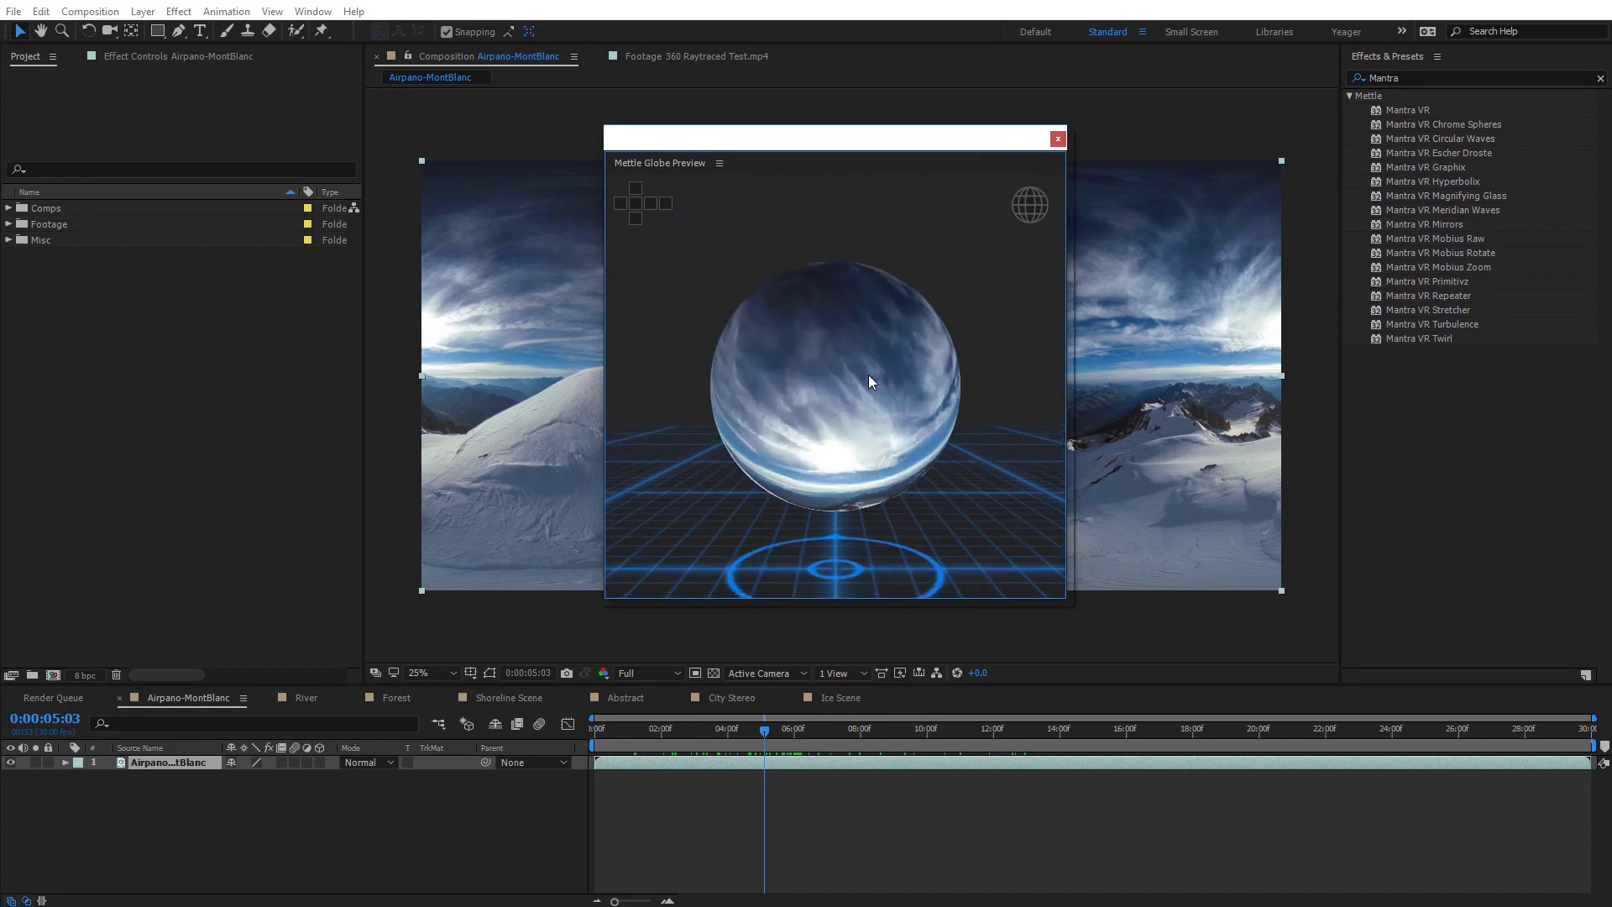
drag(857, 430, 799, 361)
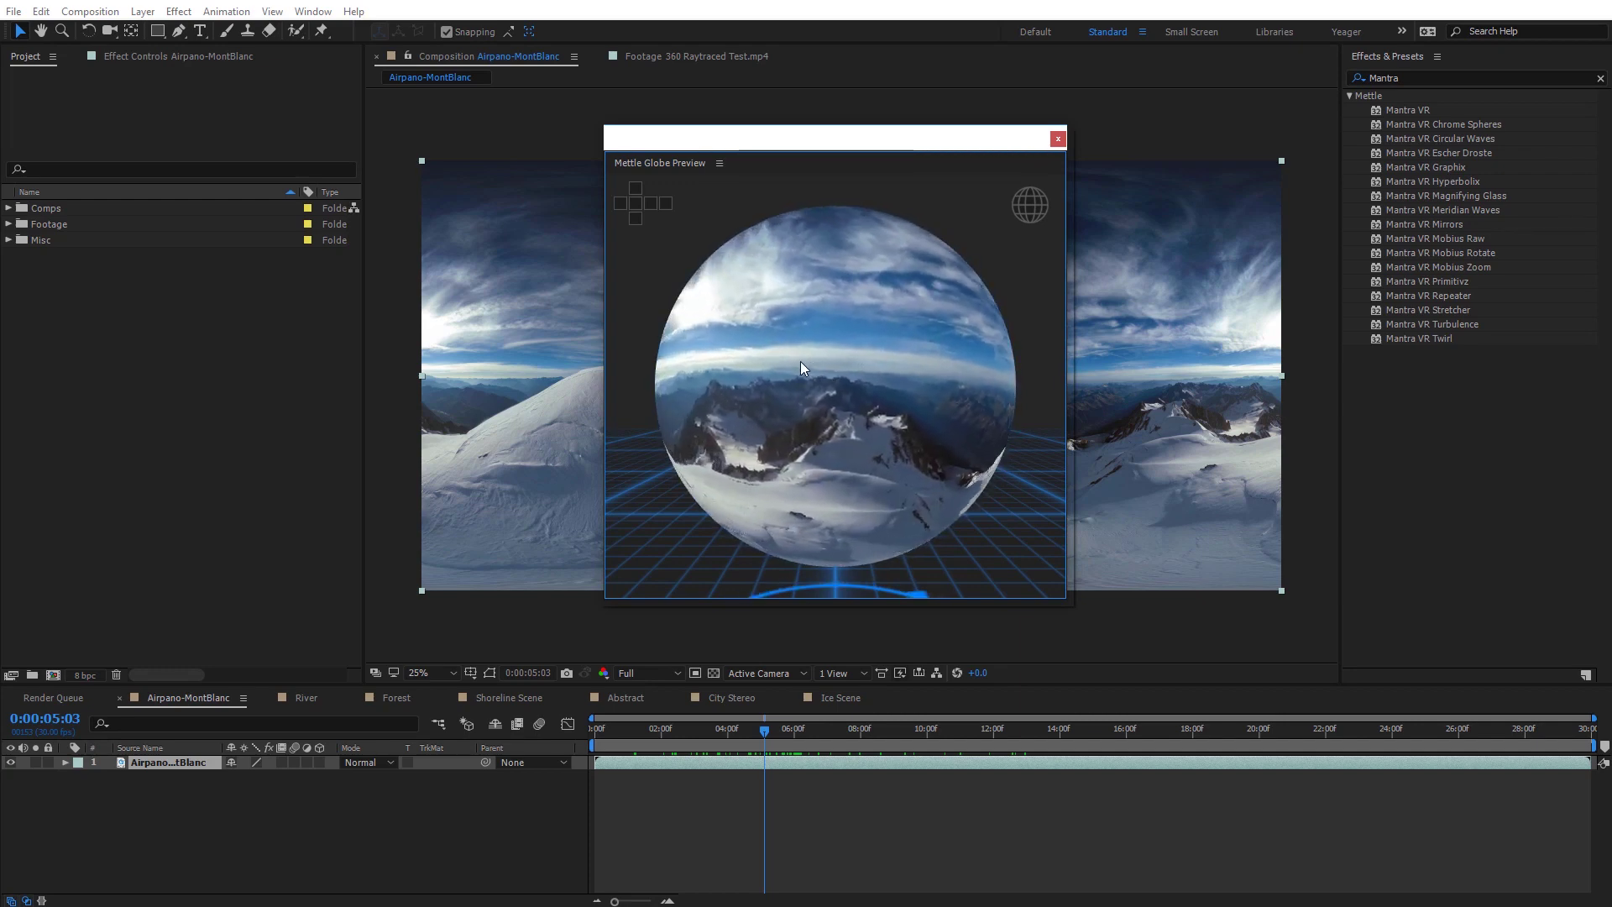
click(637, 203)
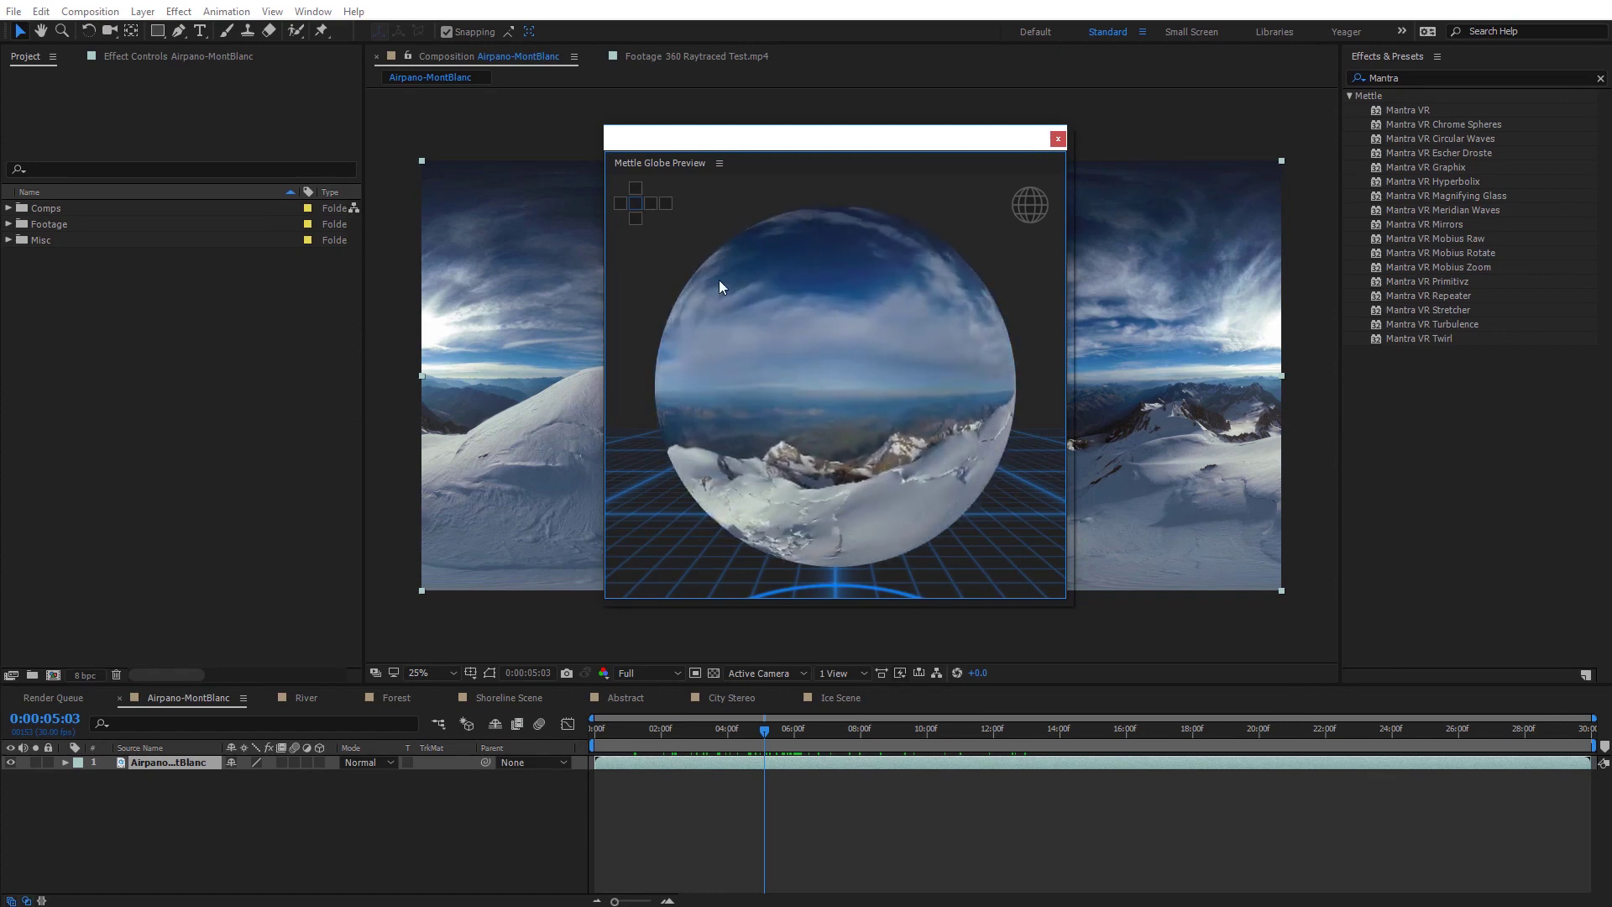
click(651, 205)
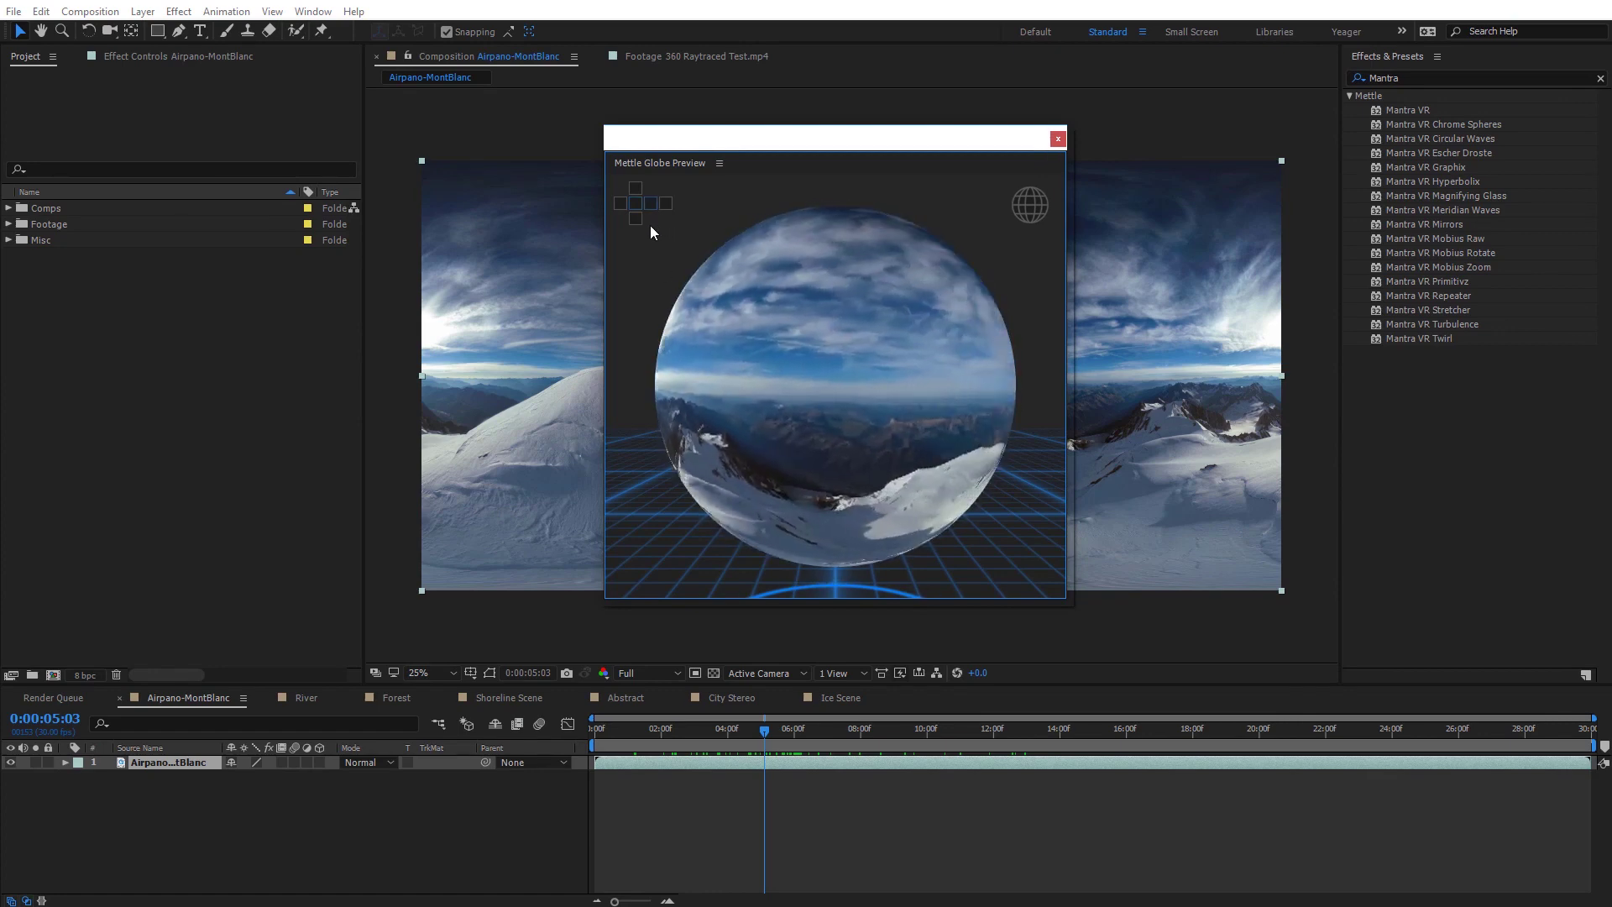
click(621, 203)
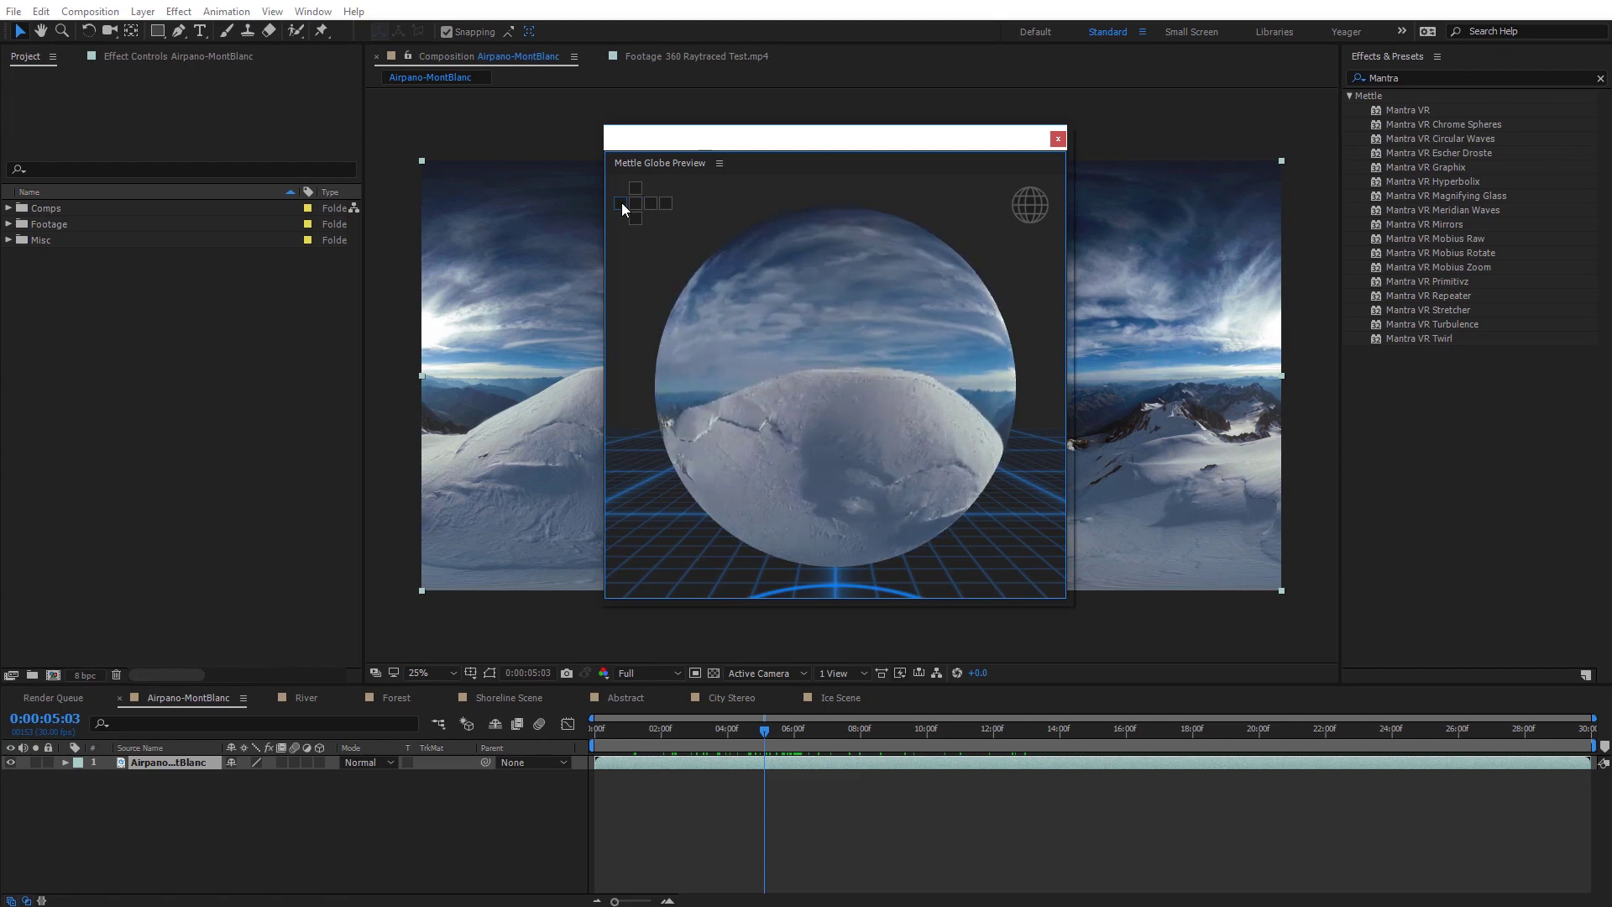
drag(852, 358, 789, 374)
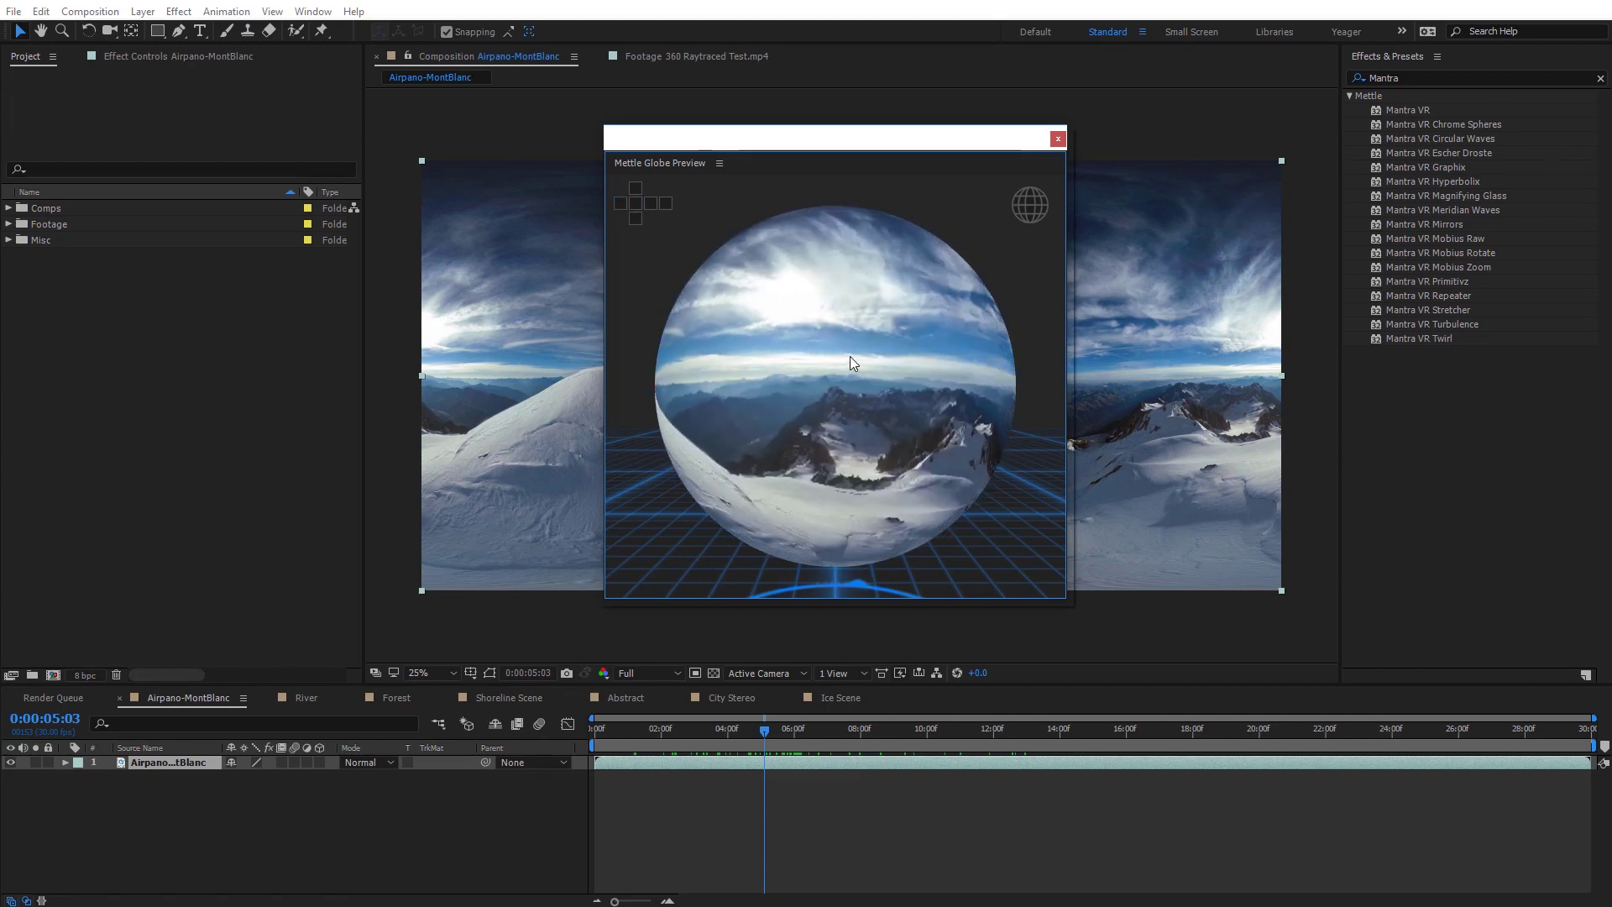
Look around the footage from inside the preview globe, then return to the outside view and reset it
scroll(860, 370, up, 5)
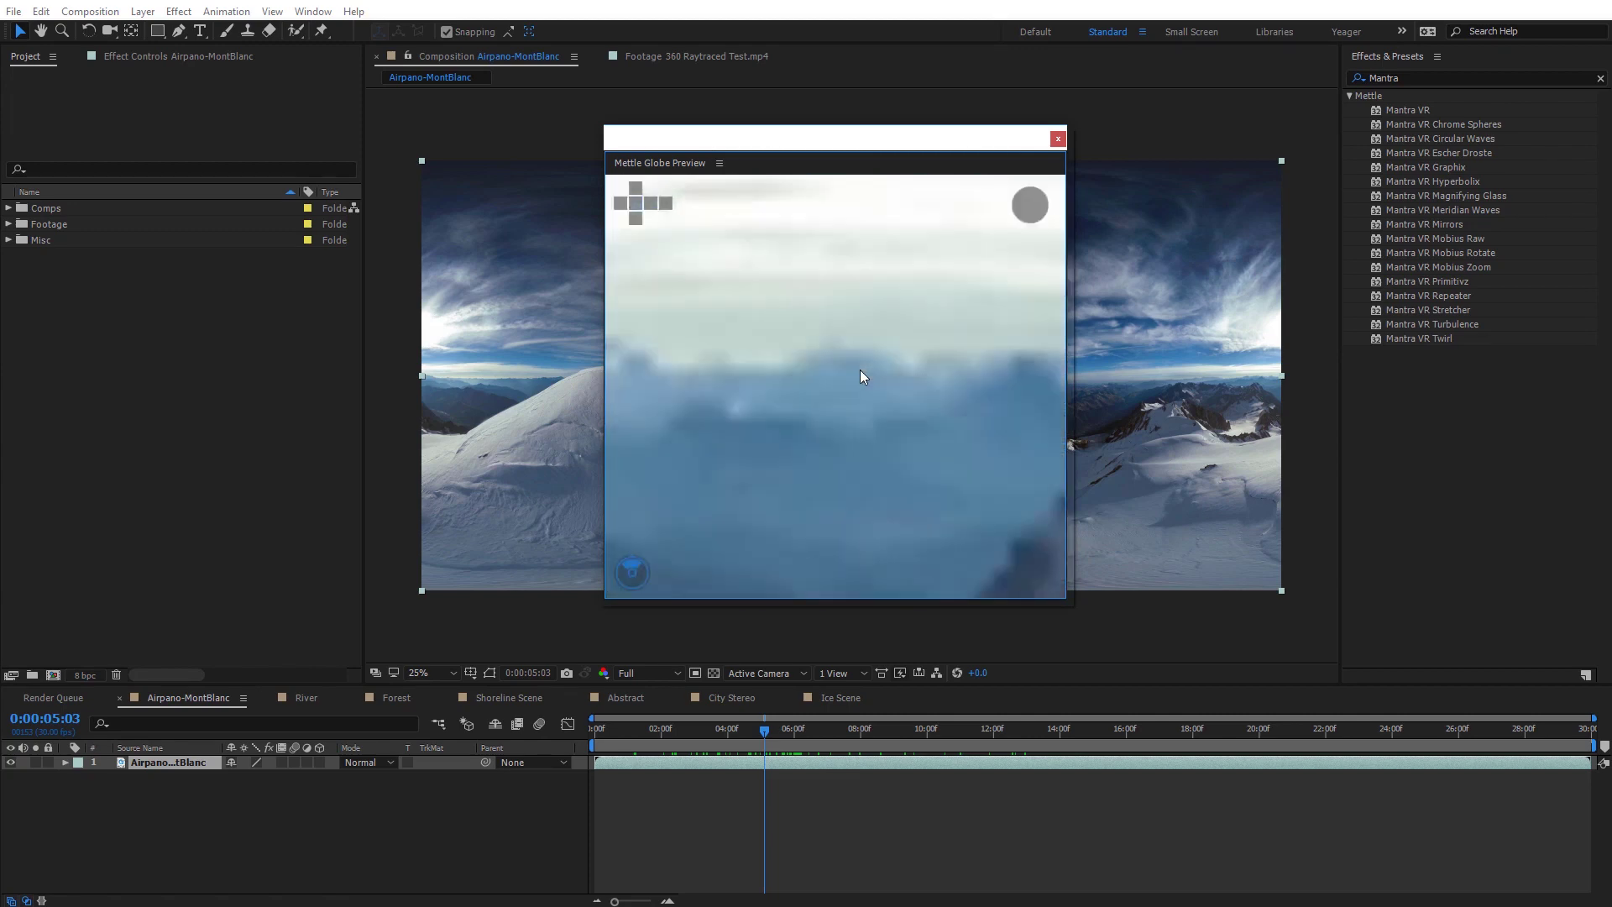
drag(916, 320, 872, 371)
scroll(871, 371, down, 5)
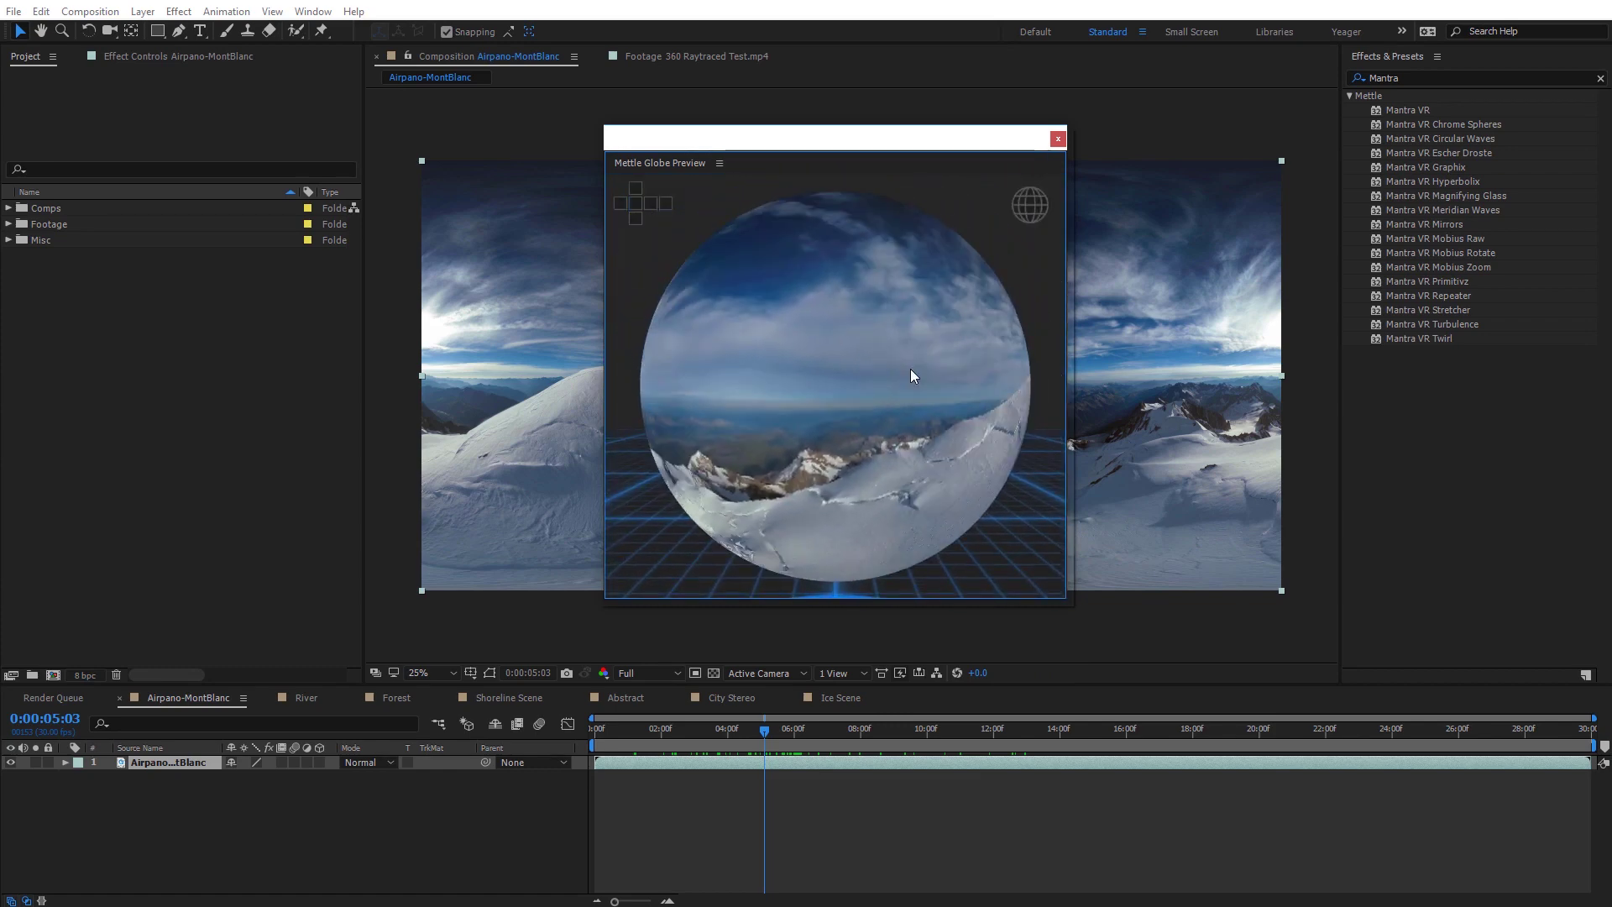
click(1031, 209)
mouse_move(989, 294)
mouse_down()
mouse_move(918, 340)
mouse_move(830, 355)
mouse_move(853, 378)
mouse_move(828, 430)
mouse_move(843, 286)
mouse_move(838, 403)
mouse_move(860, 346)
mouse_move(845, 416)
mouse_move(831, 411)
mouse_move(900, 424)
mouse_move(807, 378)
mouse_move(979, 267)
mouse_up()
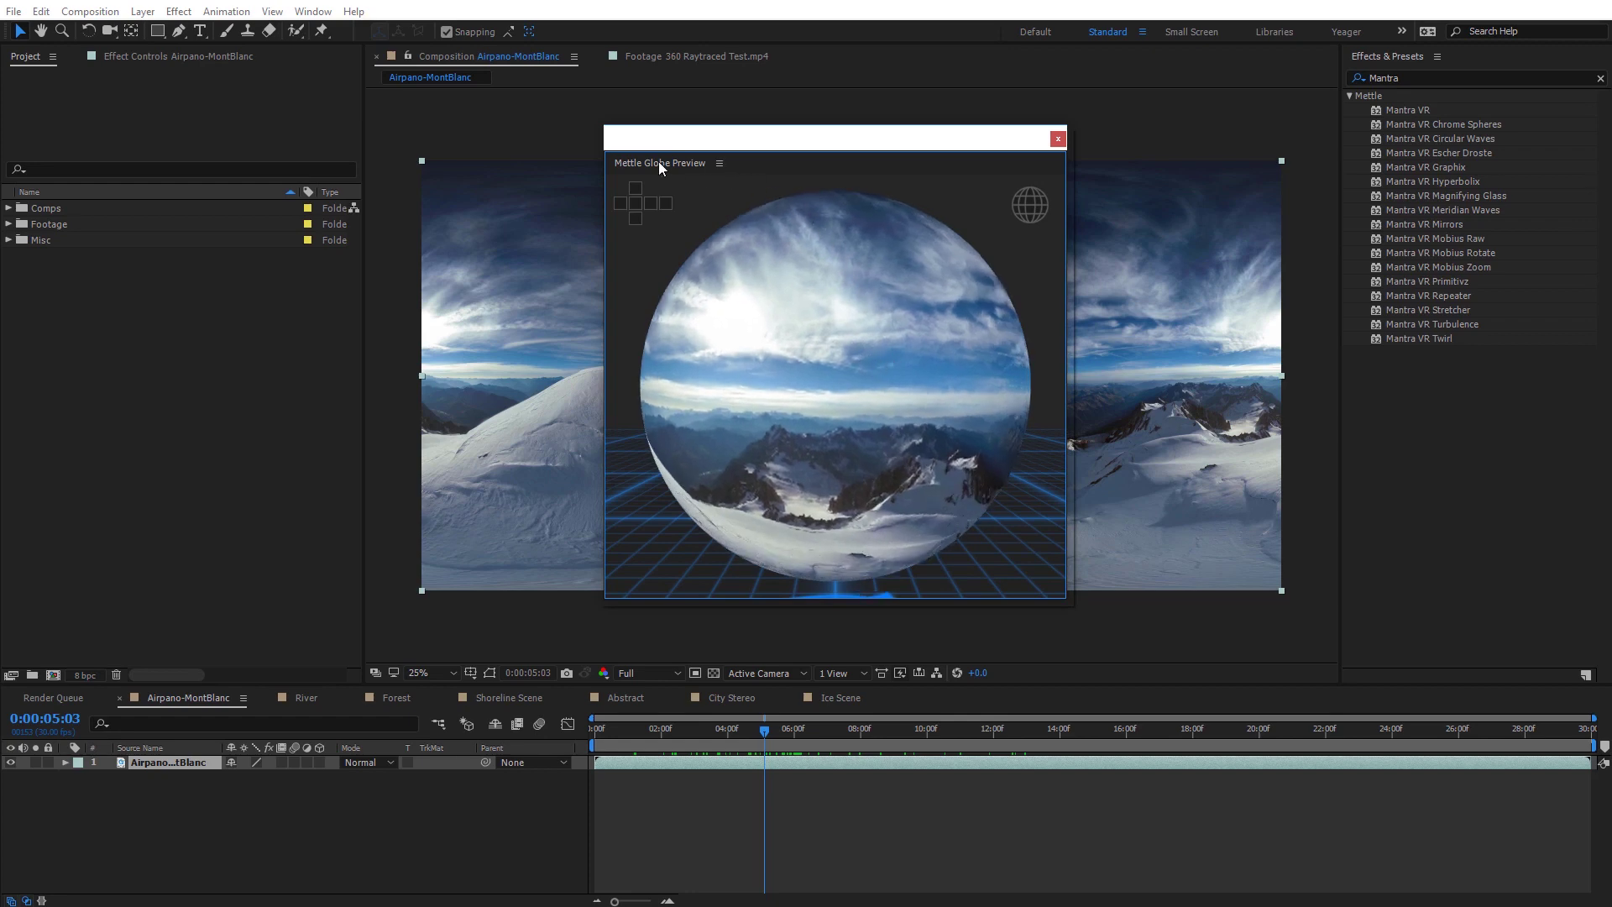
Dock the Mettle Globe Preview beneath Effects & Presets
drag(659, 161, 1428, 641)
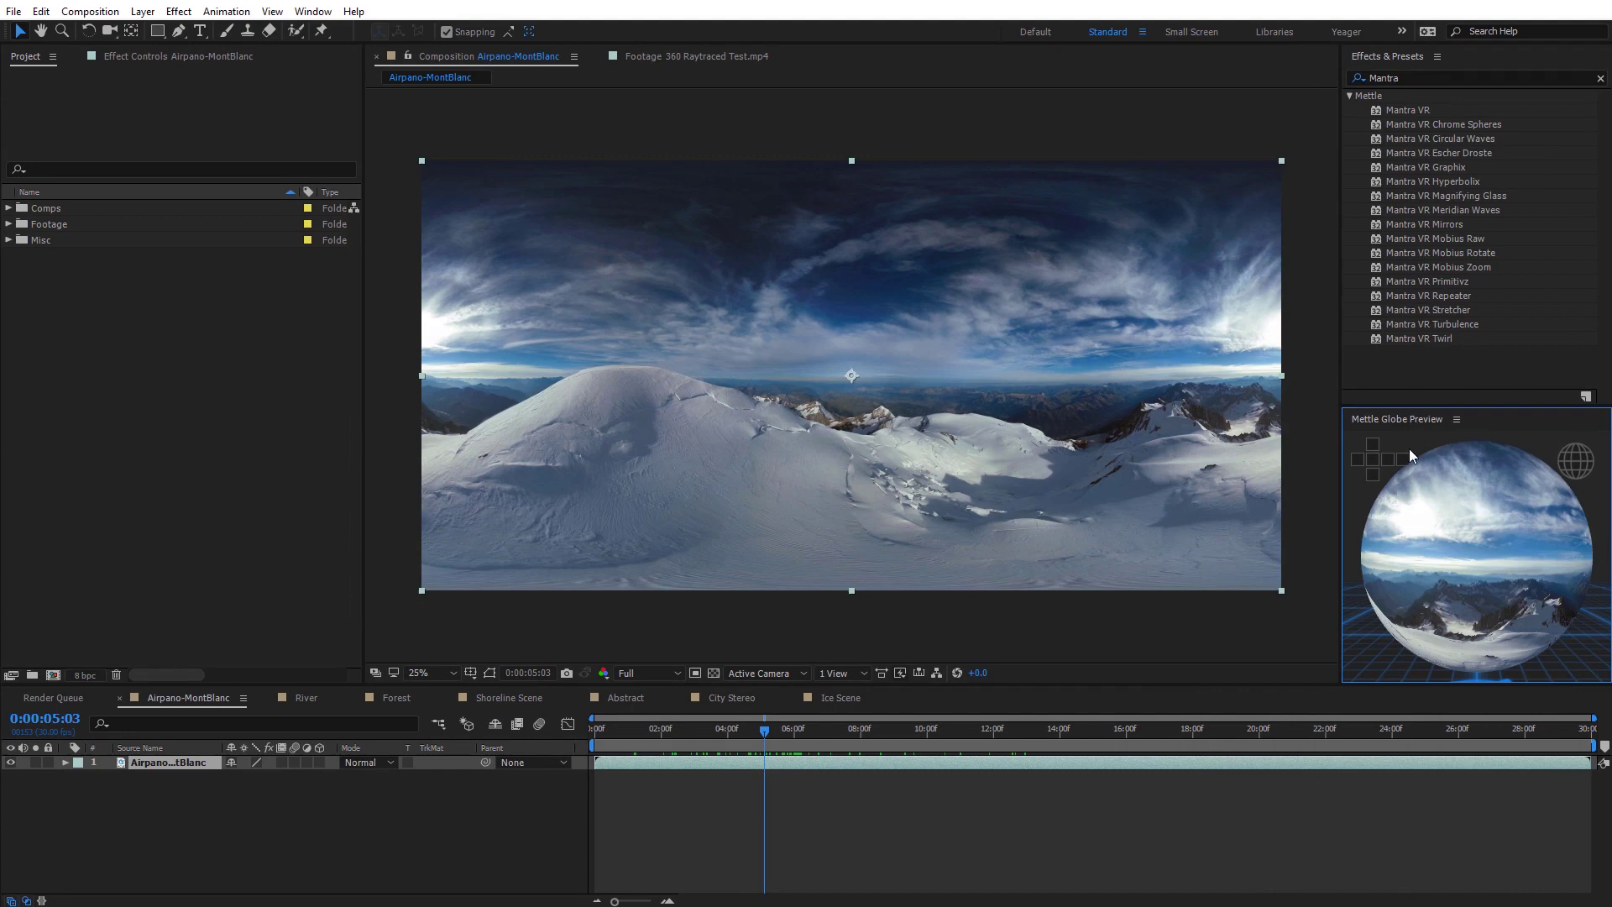
mouse_move(1431, 547)
mouse_down()
mouse_move(1421, 567)
mouse_move(1434, 516)
mouse_move(1459, 551)
mouse_move(1431, 581)
mouse_move(1455, 555)
mouse_move(1416, 558)
mouse_up()
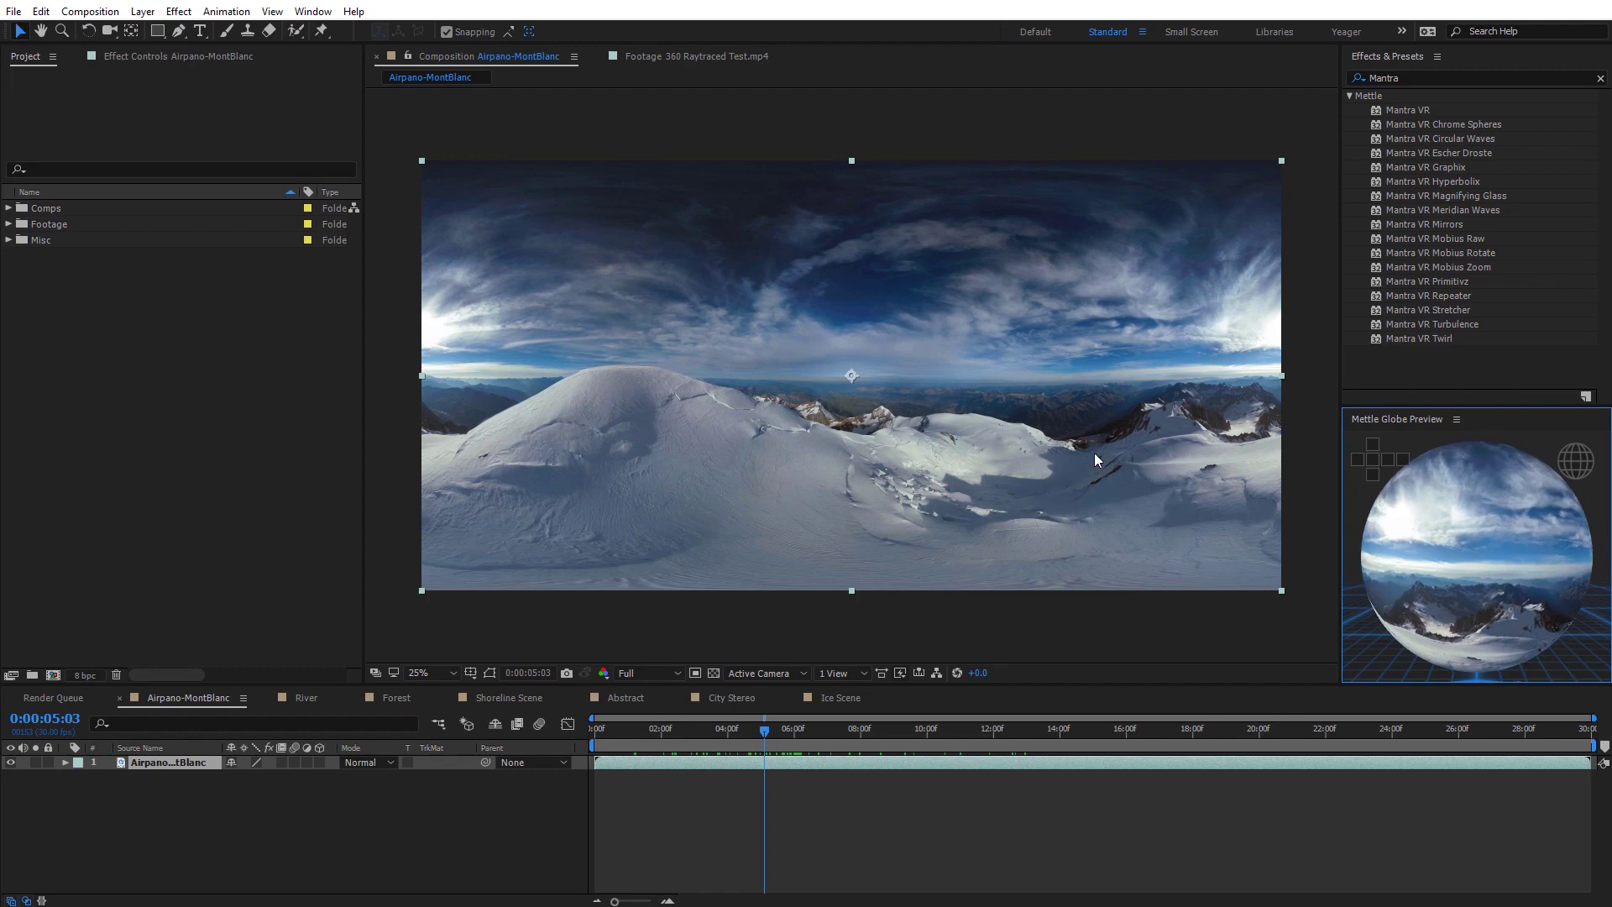
Apply the Mantra VR Chrome Spheres effect to the Airpano-MontBlanc footage with a Monoscopic frame layout
click(204, 704)
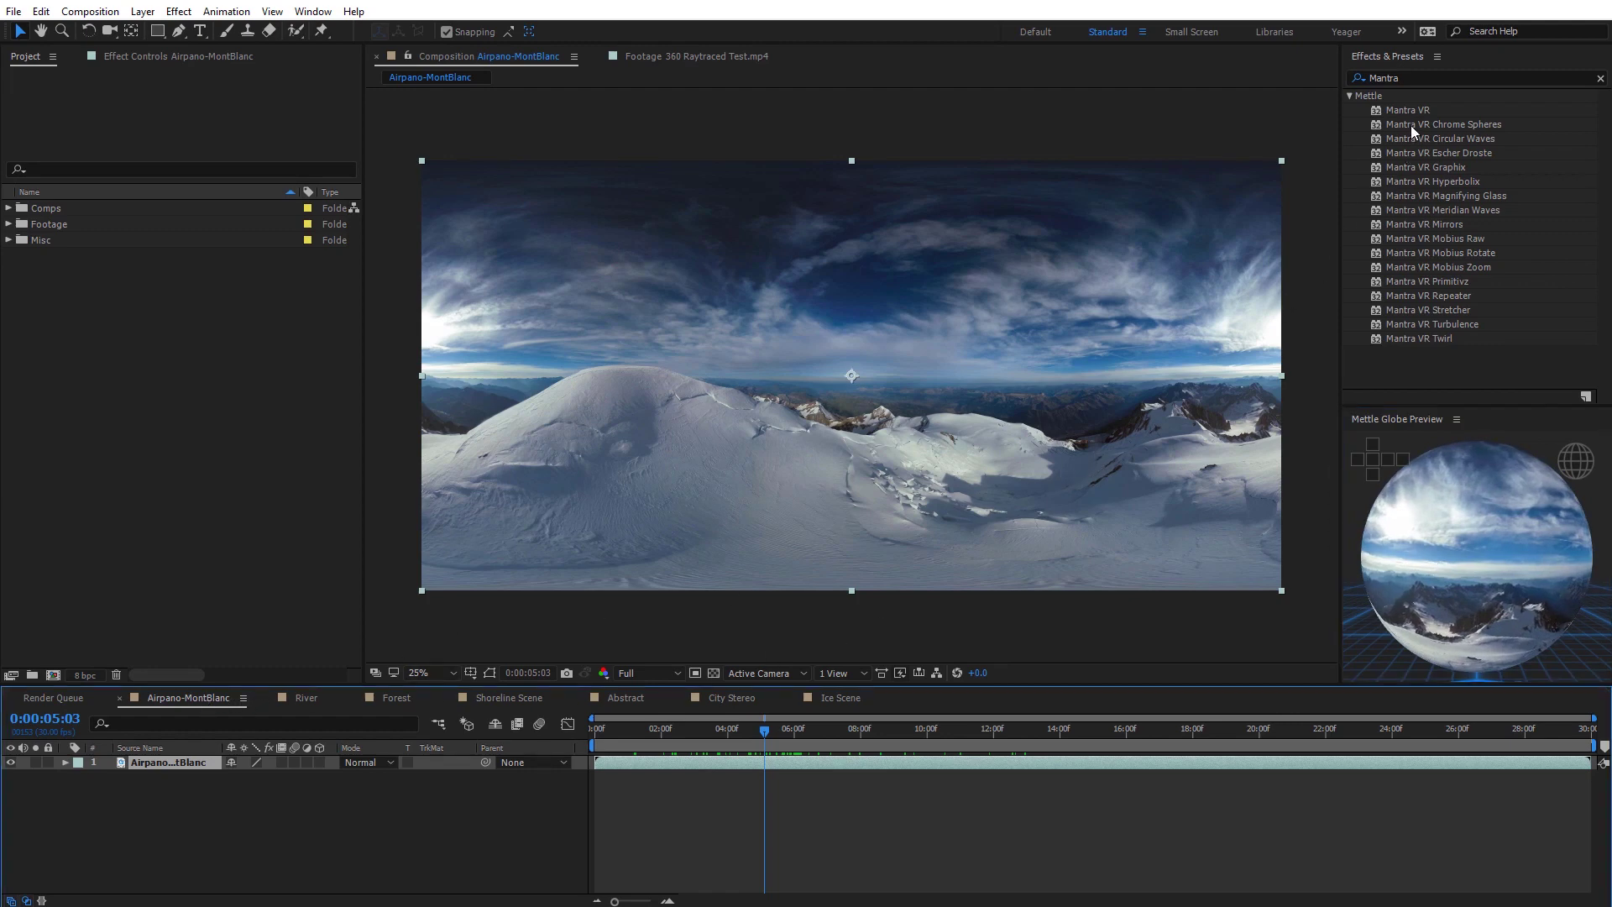
drag(1419, 124, 880, 401)
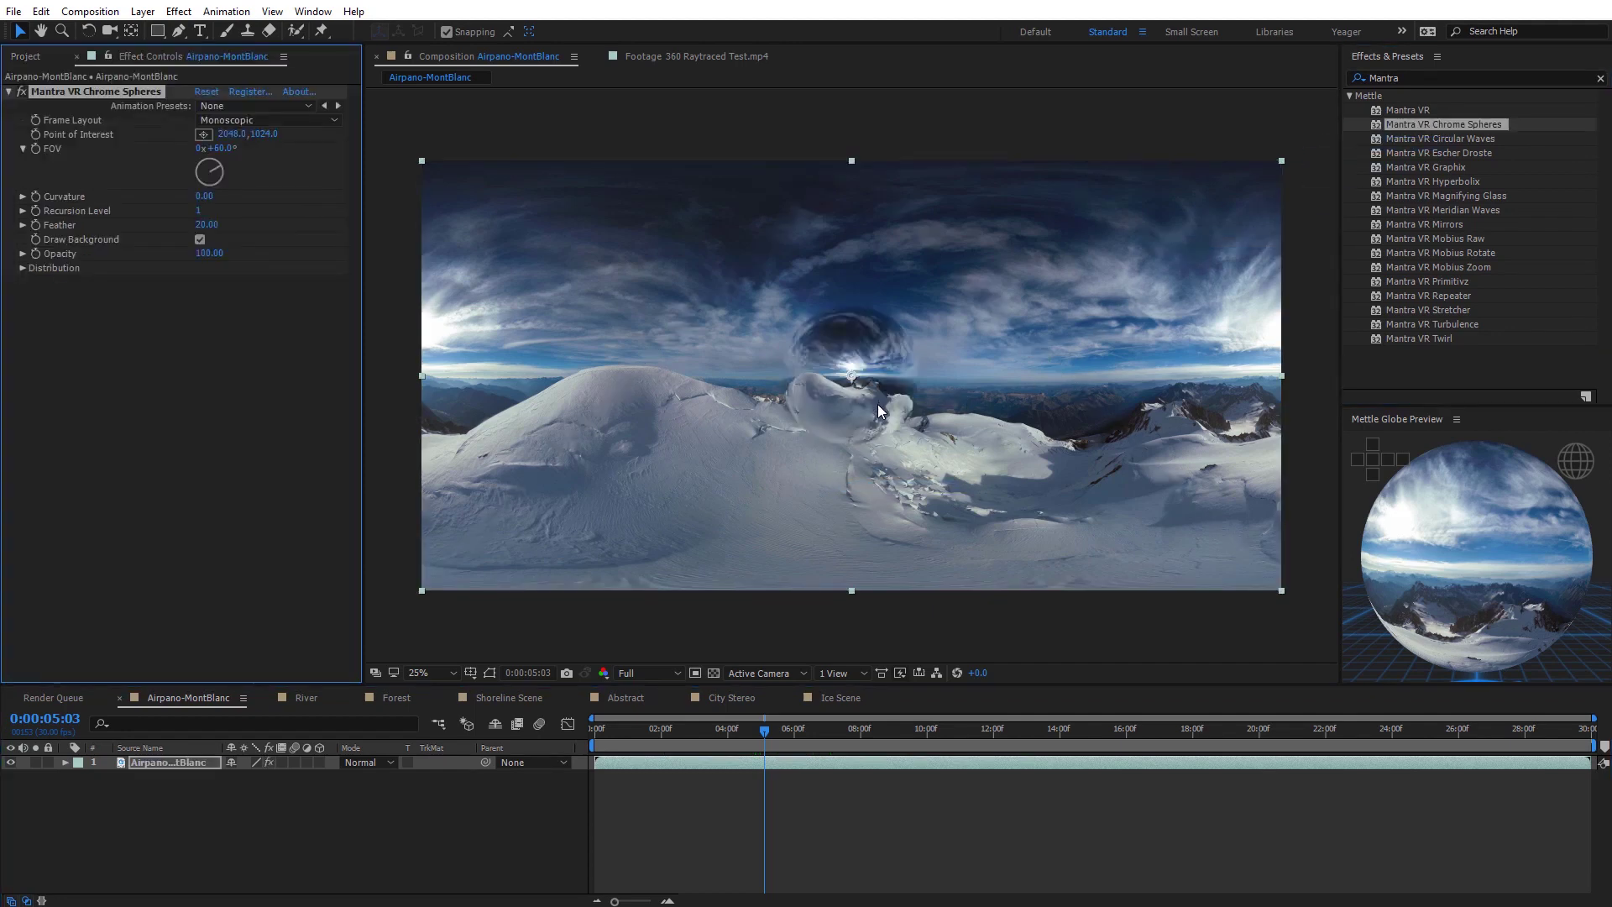
key(period)
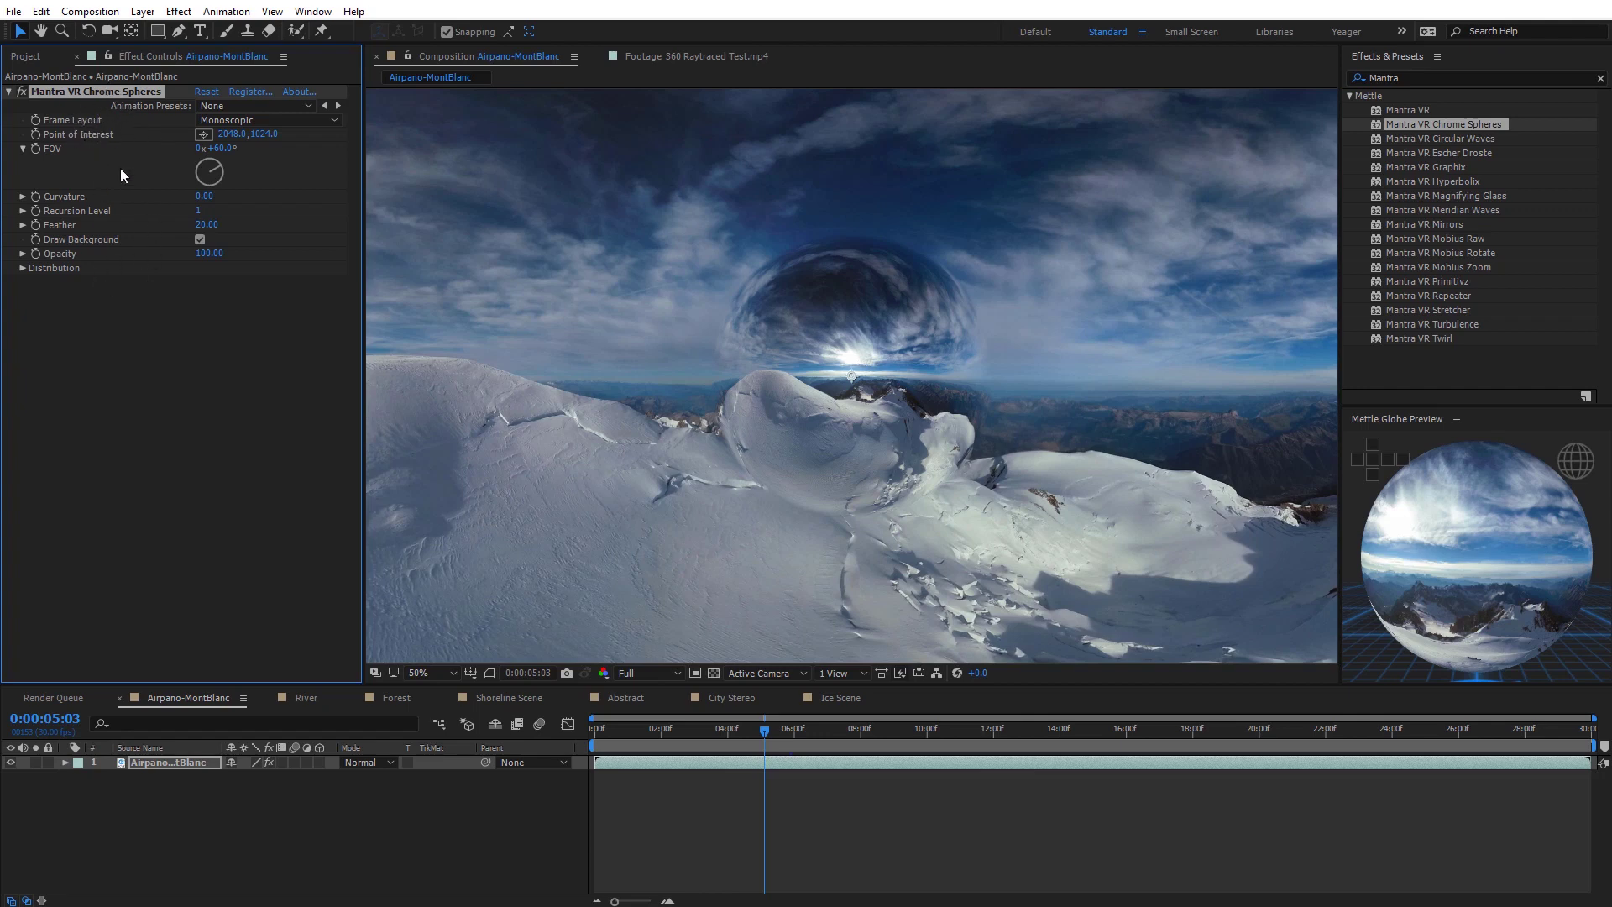
click(217, 119)
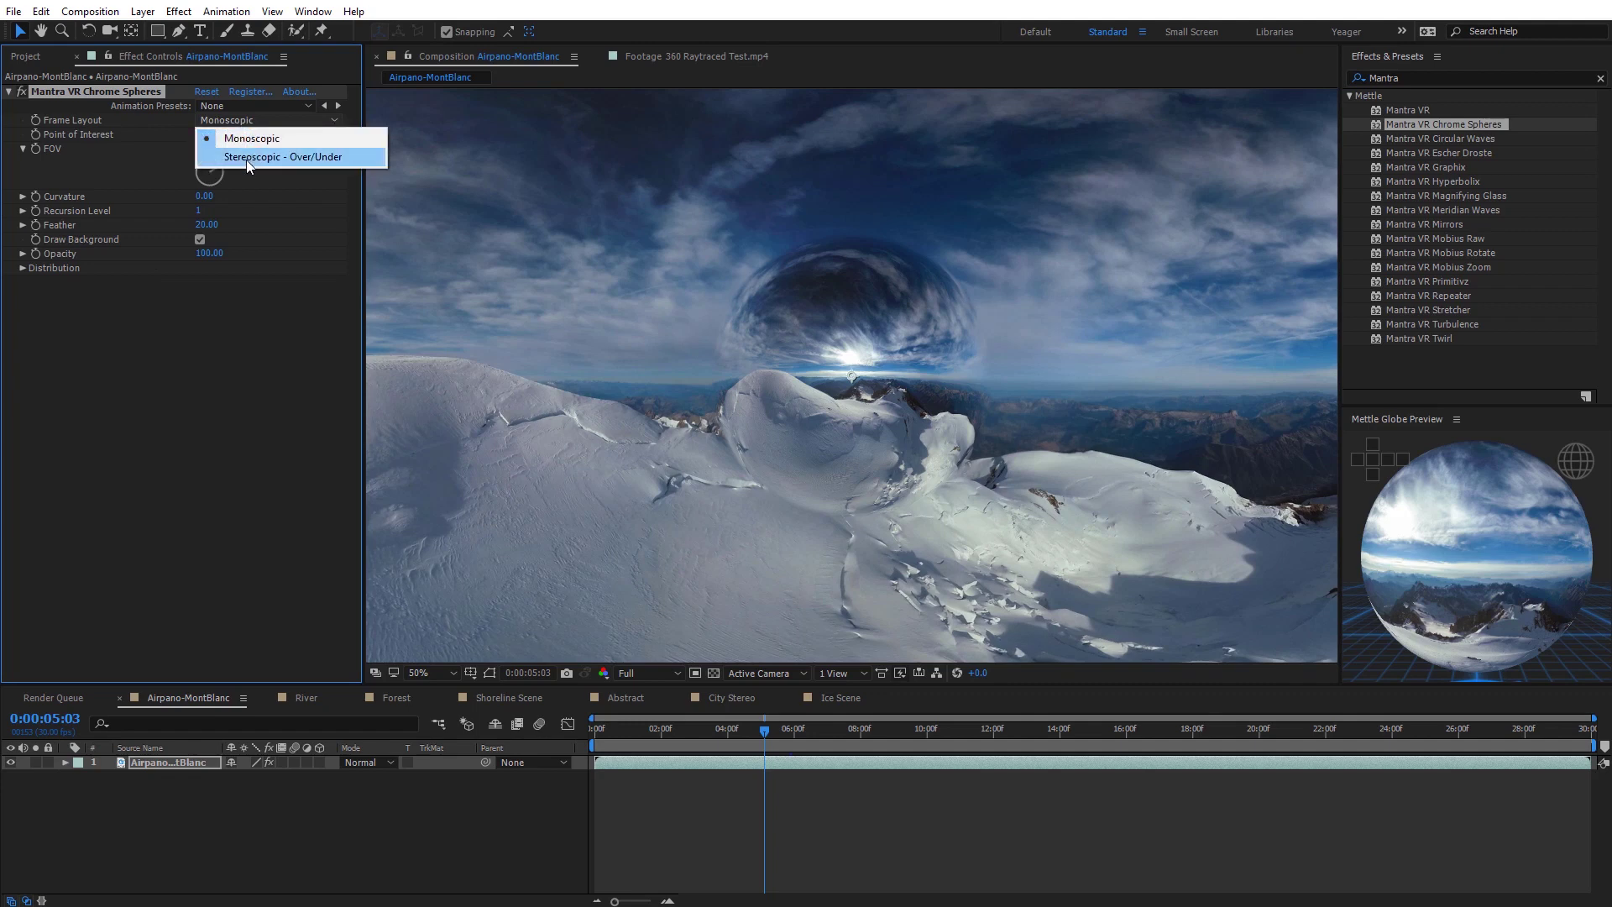
click(252, 139)
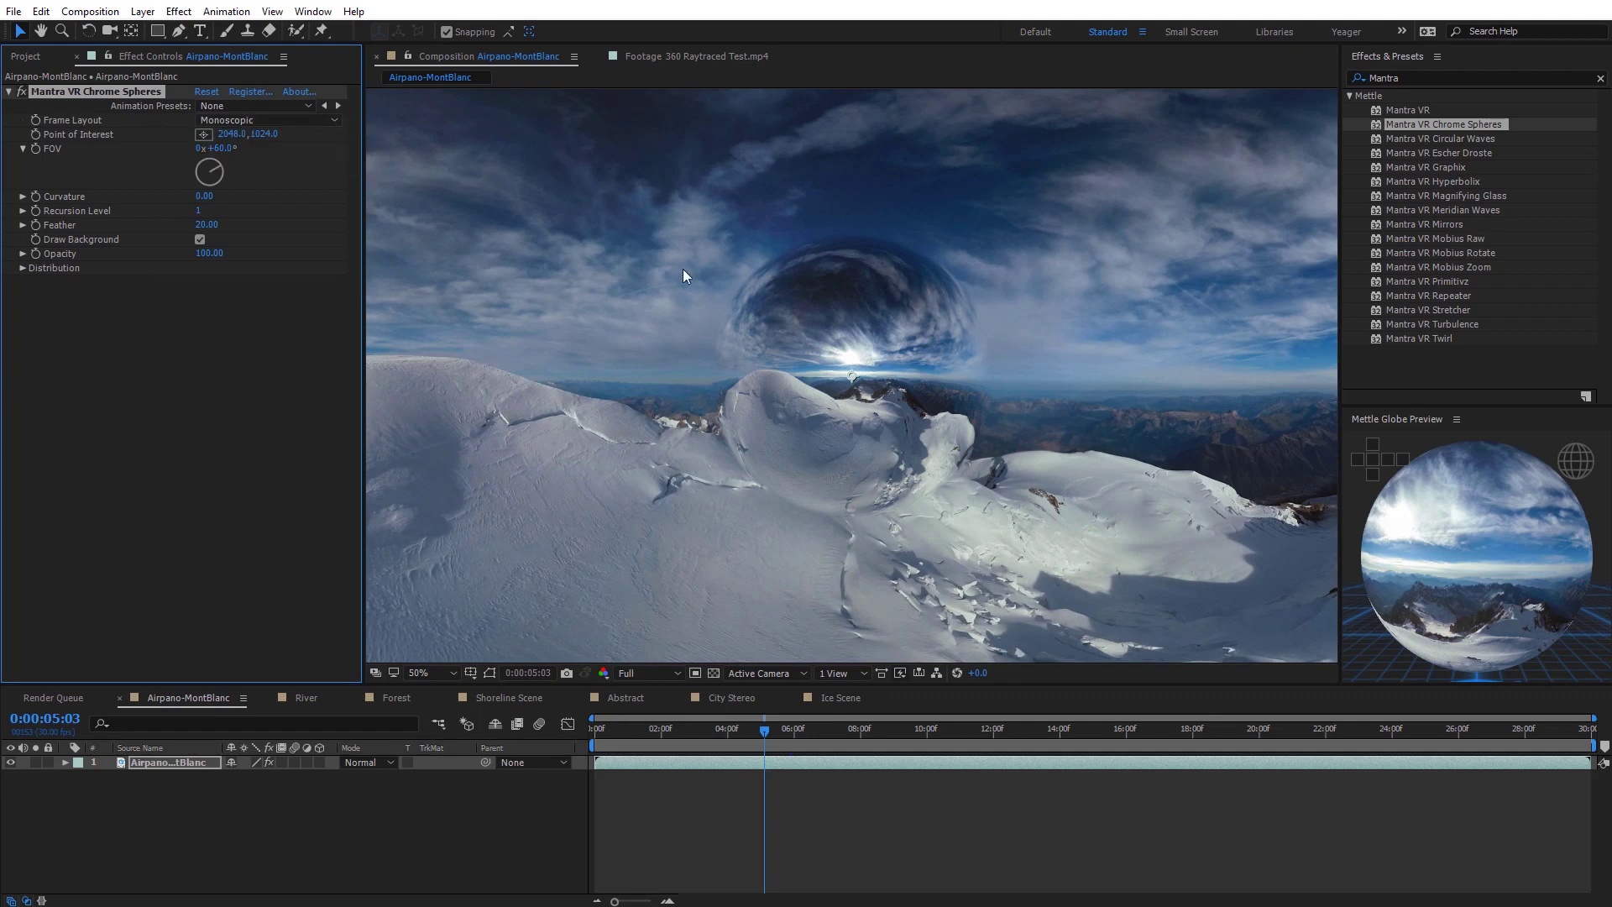
Move the chrome sphere's Point of Interest over the snowy hill, at about 1382, 932
click(203, 134)
click(652, 330)
key(comma)
key(comma)
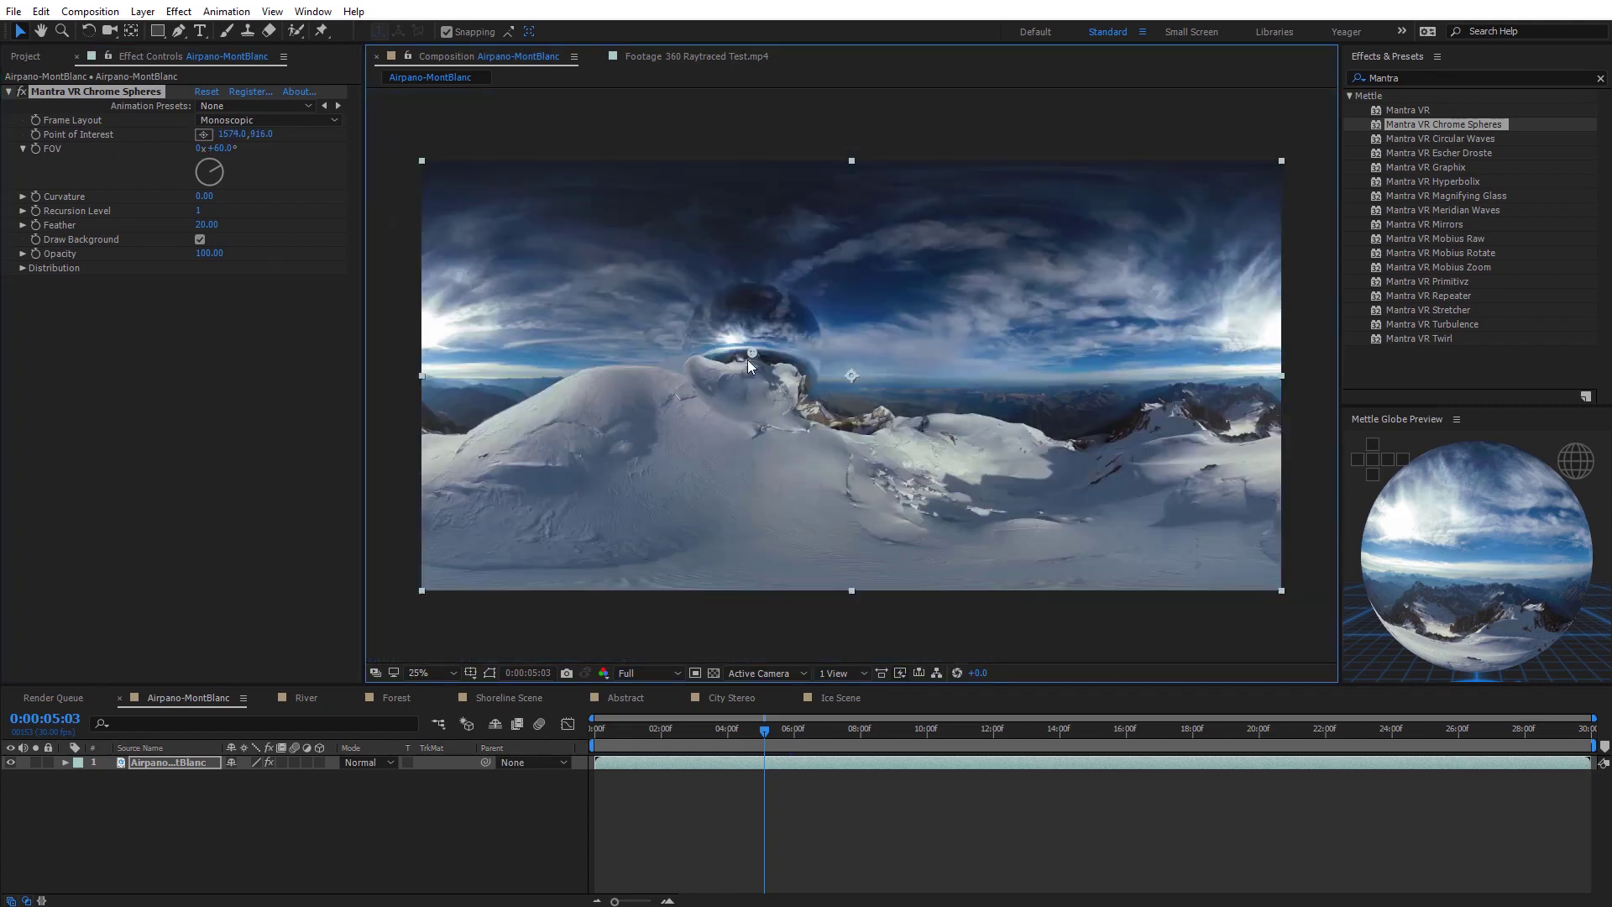
mouse_move(754, 356)
mouse_down()
mouse_move(708, 415)
mouse_move(541, 465)
mouse_move(522, 219)
mouse_move(702, 182)
mouse_move(690, 287)
mouse_move(673, 294)
mouse_move(616, 495)
mouse_move(632, 576)
mouse_move(965, 565)
mouse_move(1070, 327)
mouse_move(1053, 410)
mouse_move(629, 379)
mouse_move(648, 364)
mouse_move(616, 346)
mouse_move(728, 368)
mouse_up()
key(period)
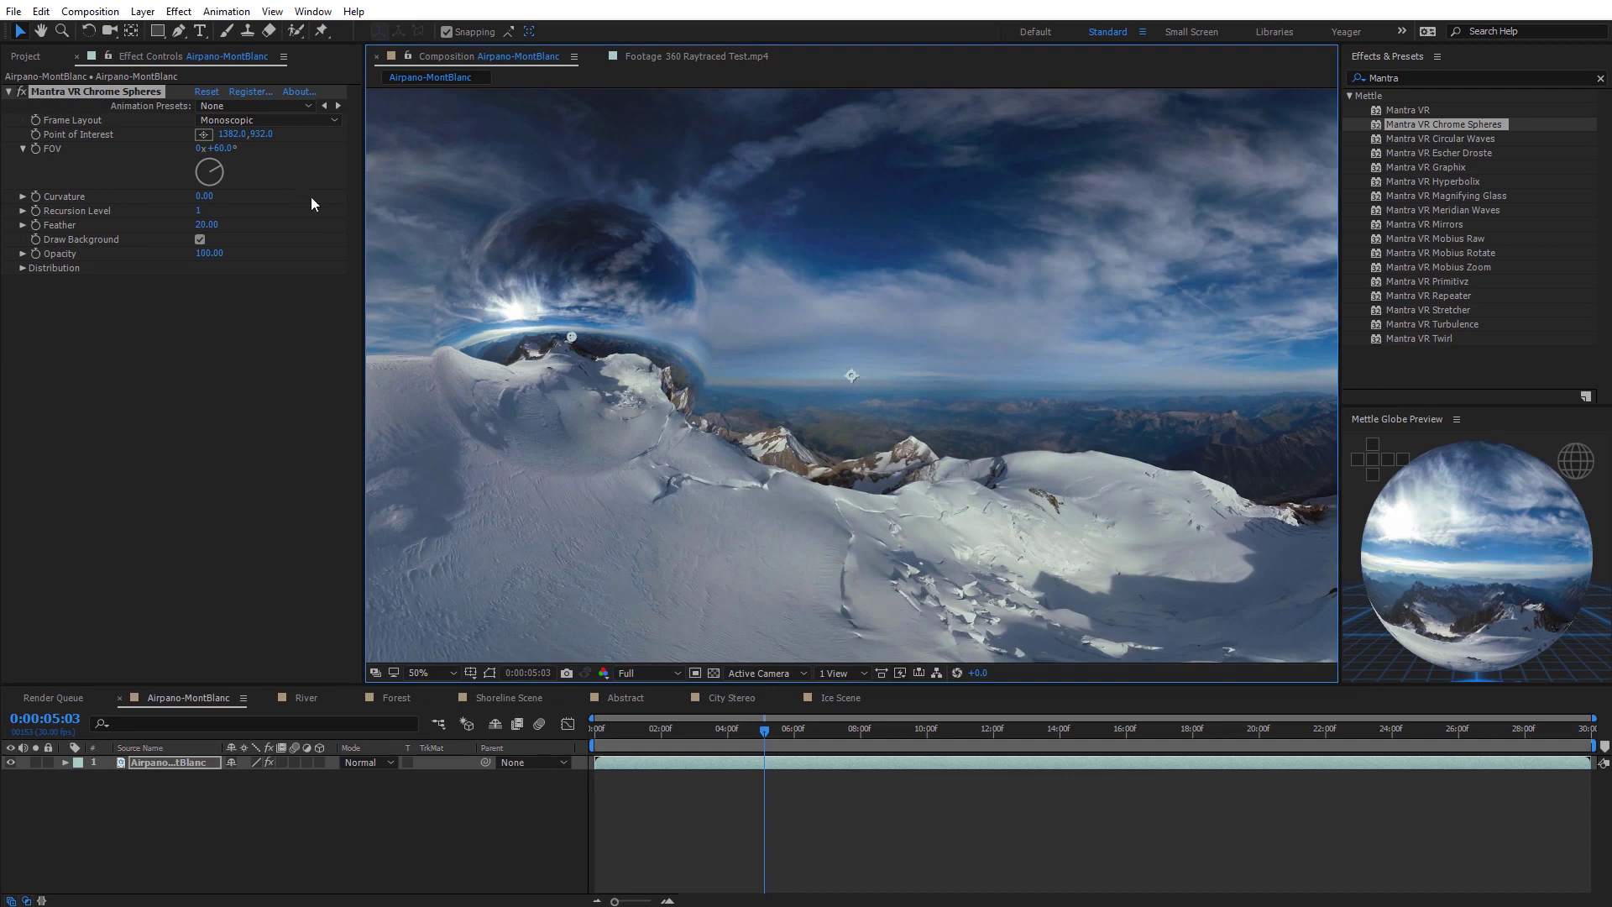
Set the chrome sphere's FOV to 66° and its Feather to 0
mouse_move(220, 148)
mouse_down()
mouse_move(167, 145)
mouse_move(237, 137)
mouse_move(220, 139)
mouse_up()
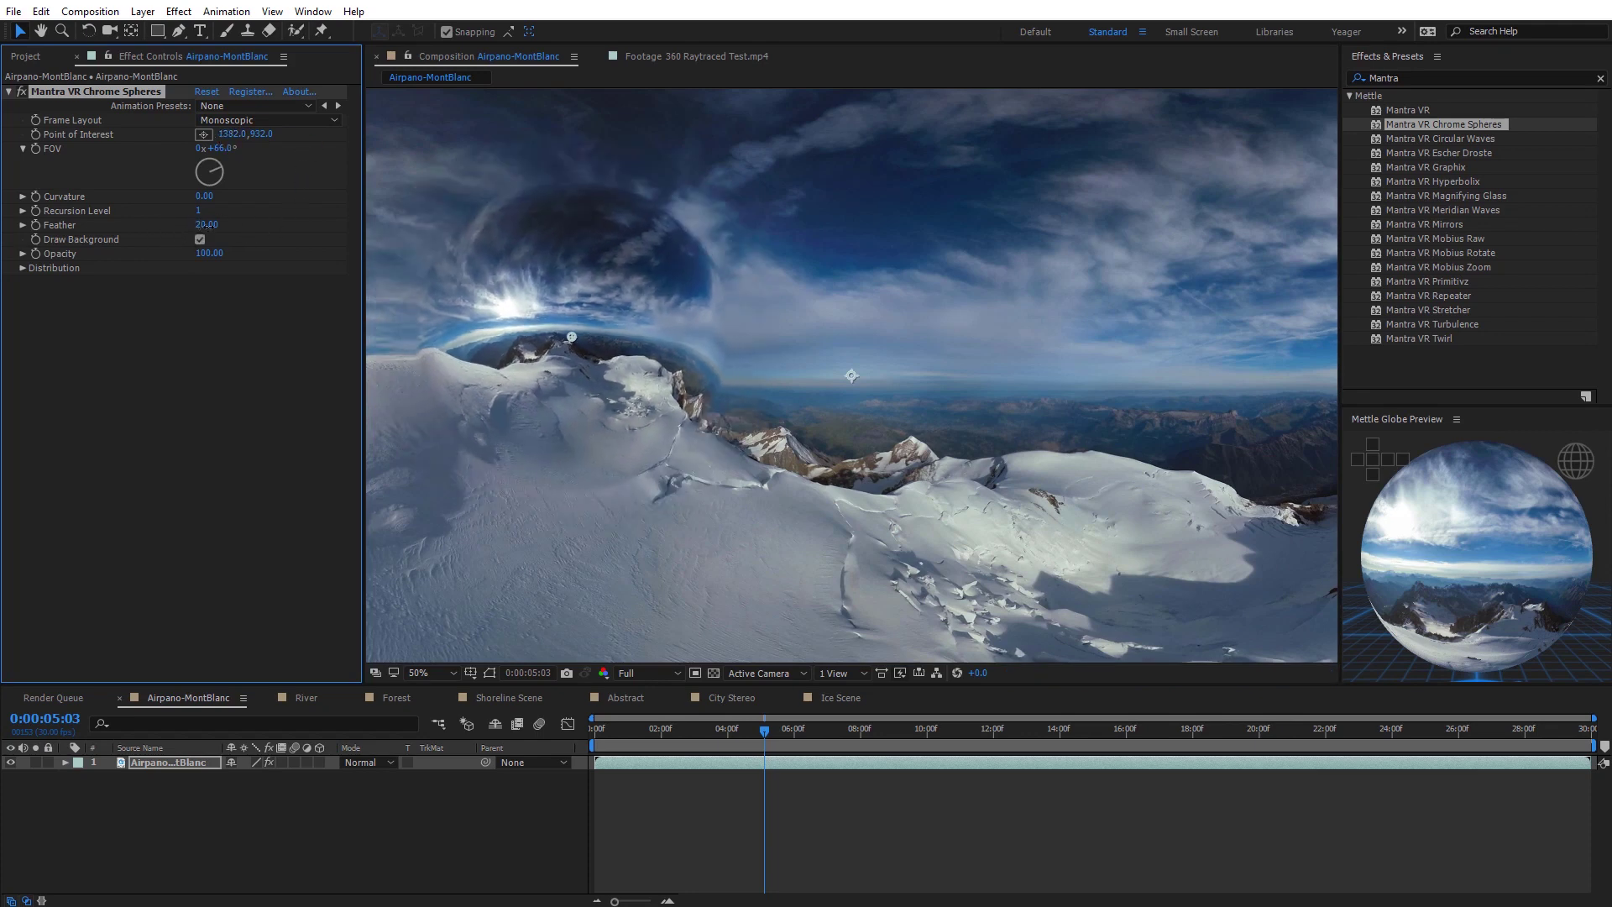
drag(207, 224, 310, 224)
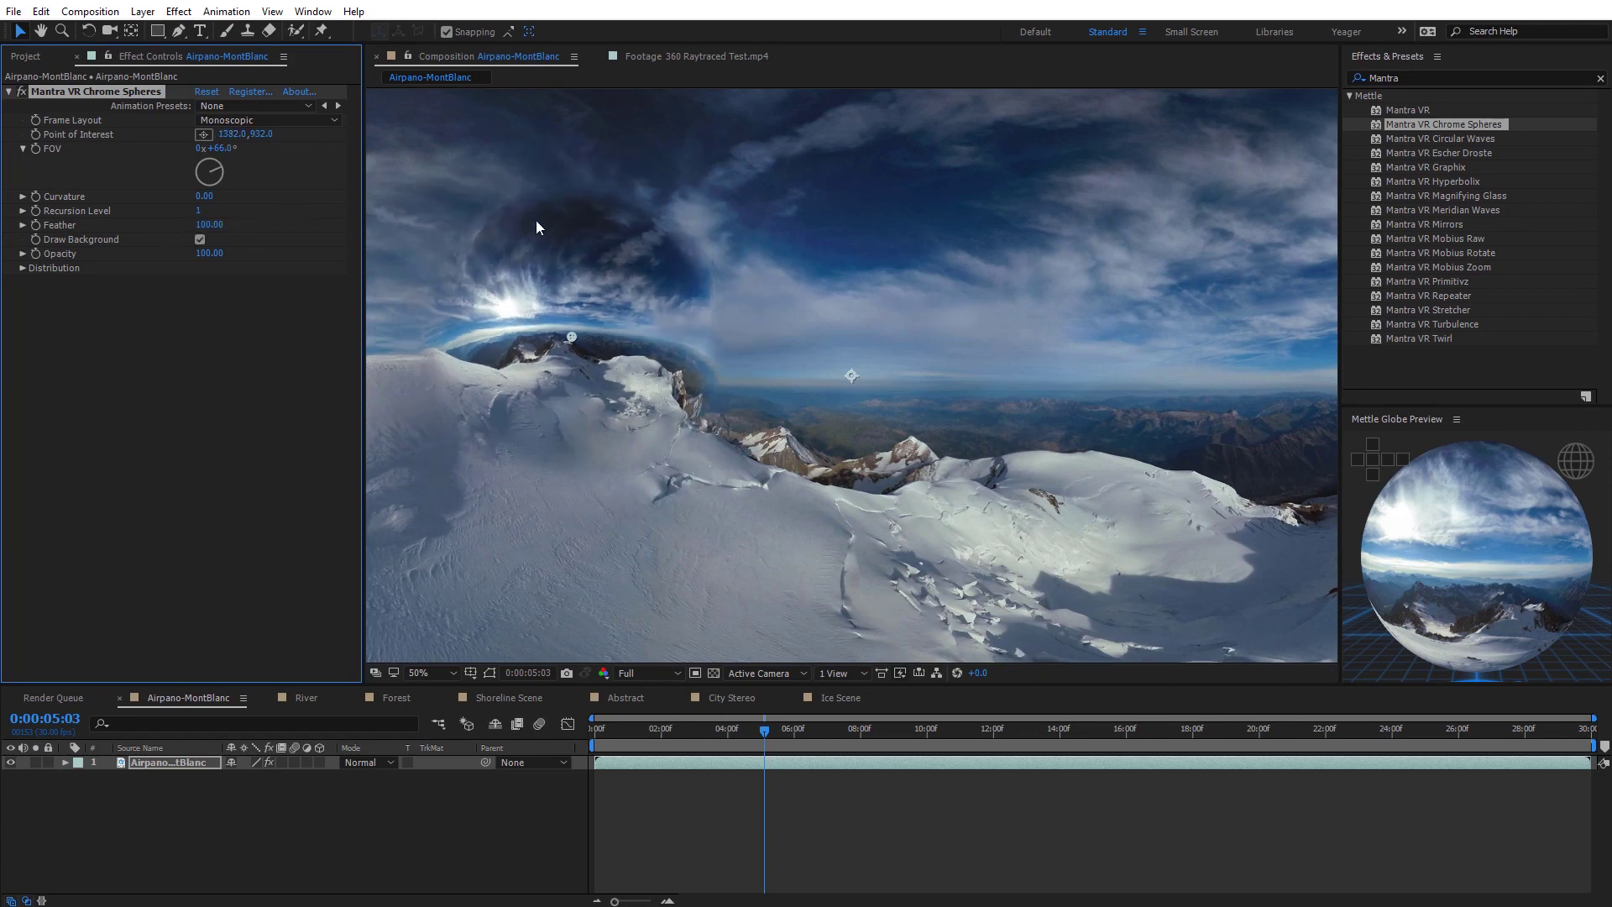
drag(207, 225, 22, 225)
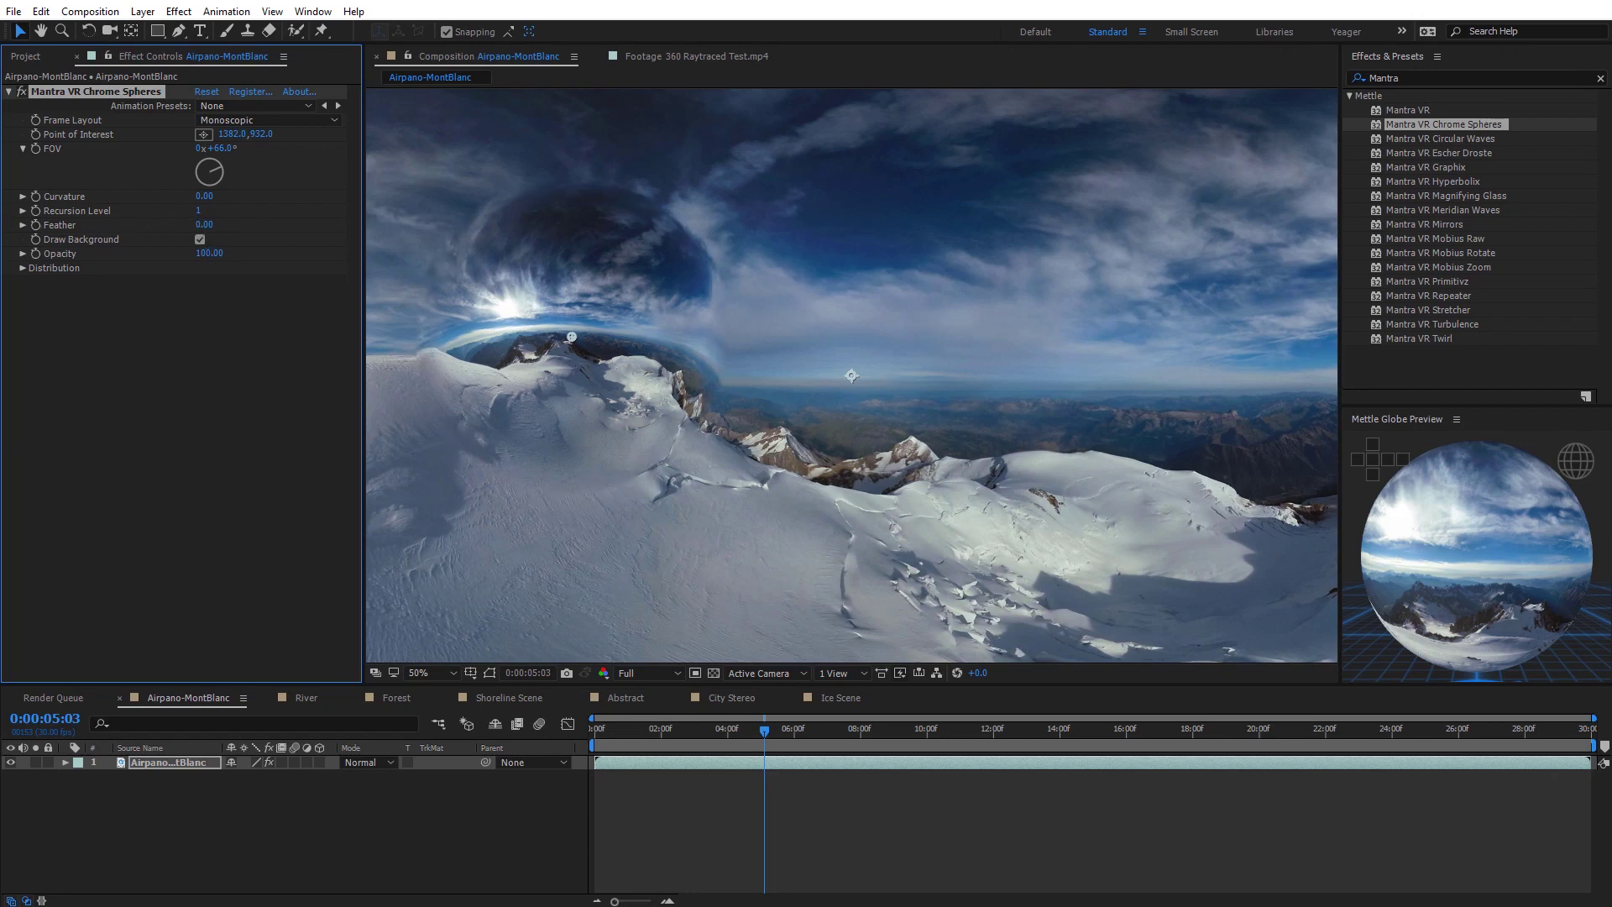
Move the sphere's Point of Interest to about 1710, 878 and view the sphere briefly without its background
drag(581, 337, 710, 310)
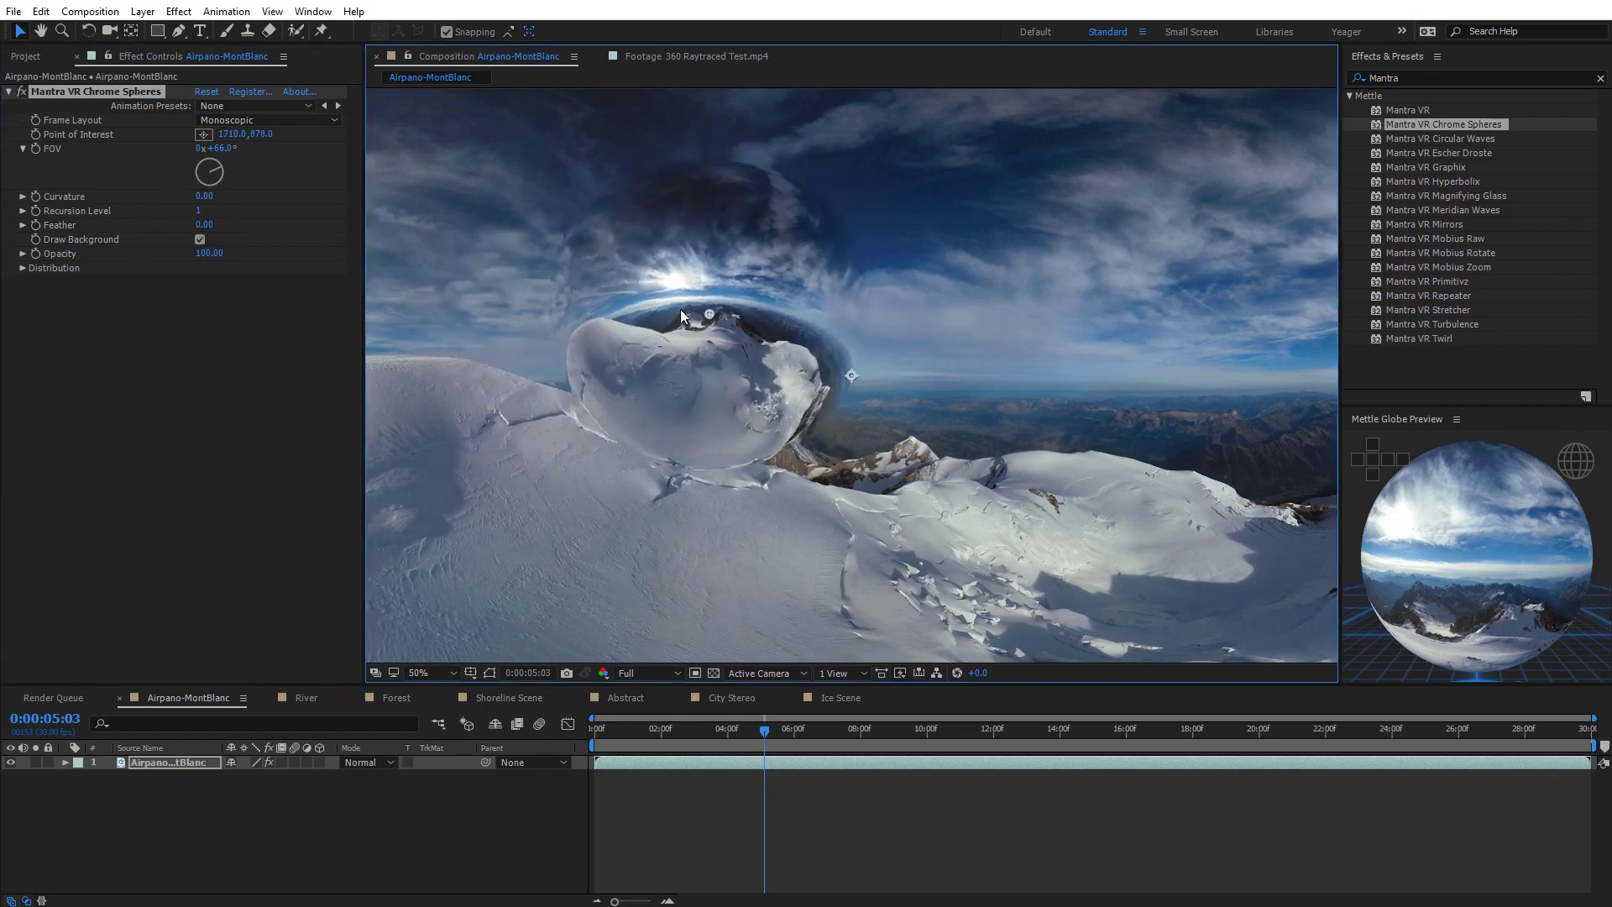
click(201, 239)
key(comma)
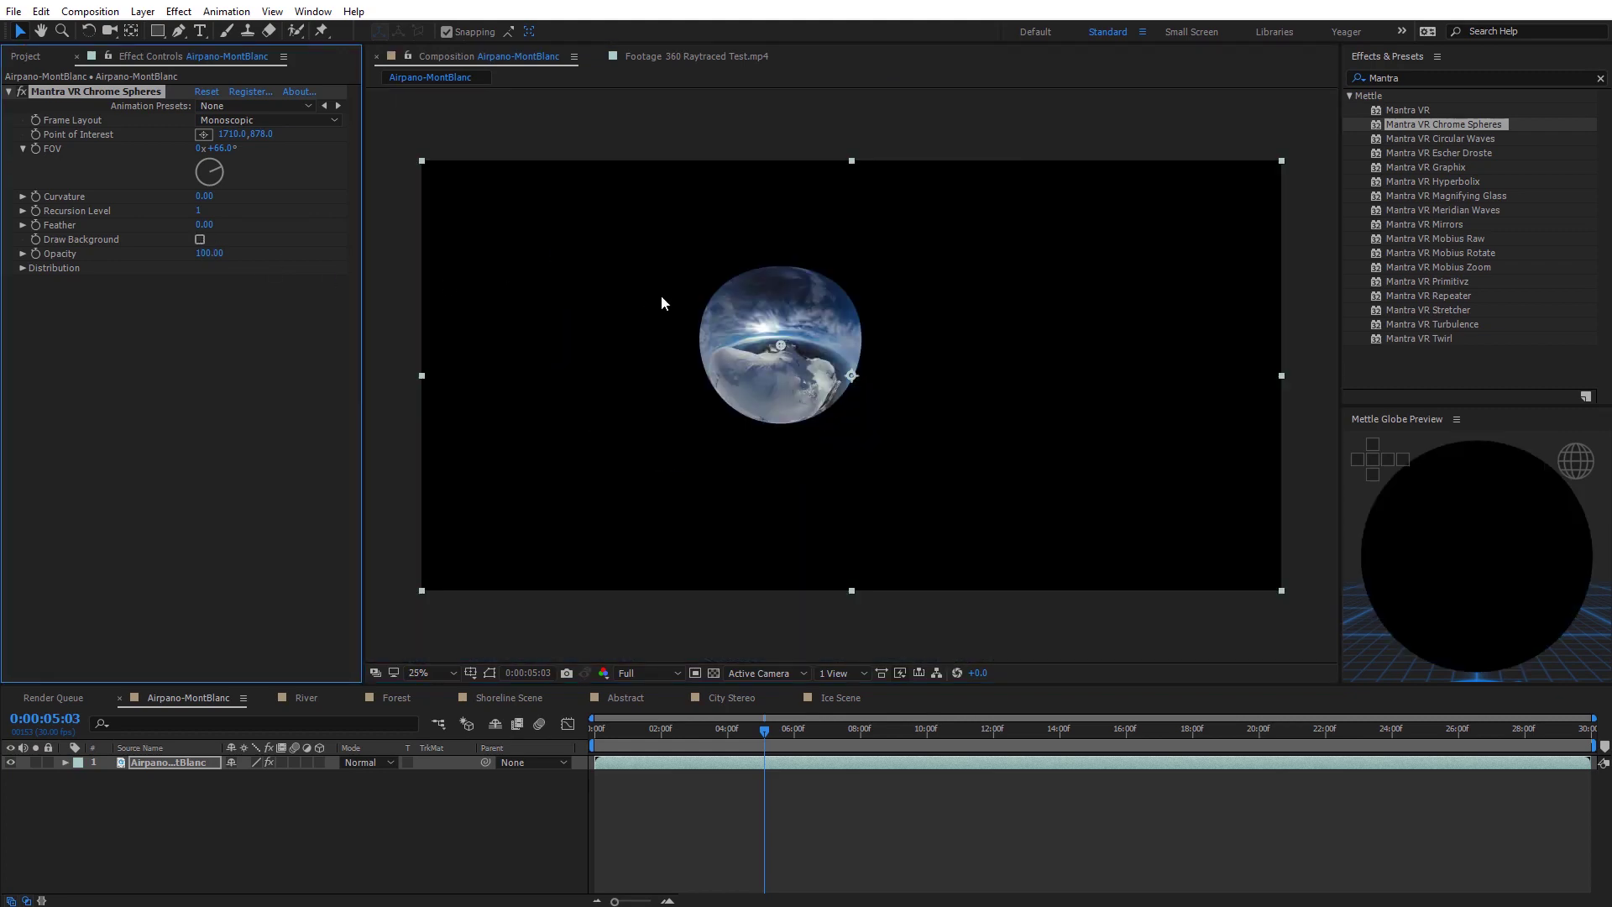
click(199, 240)
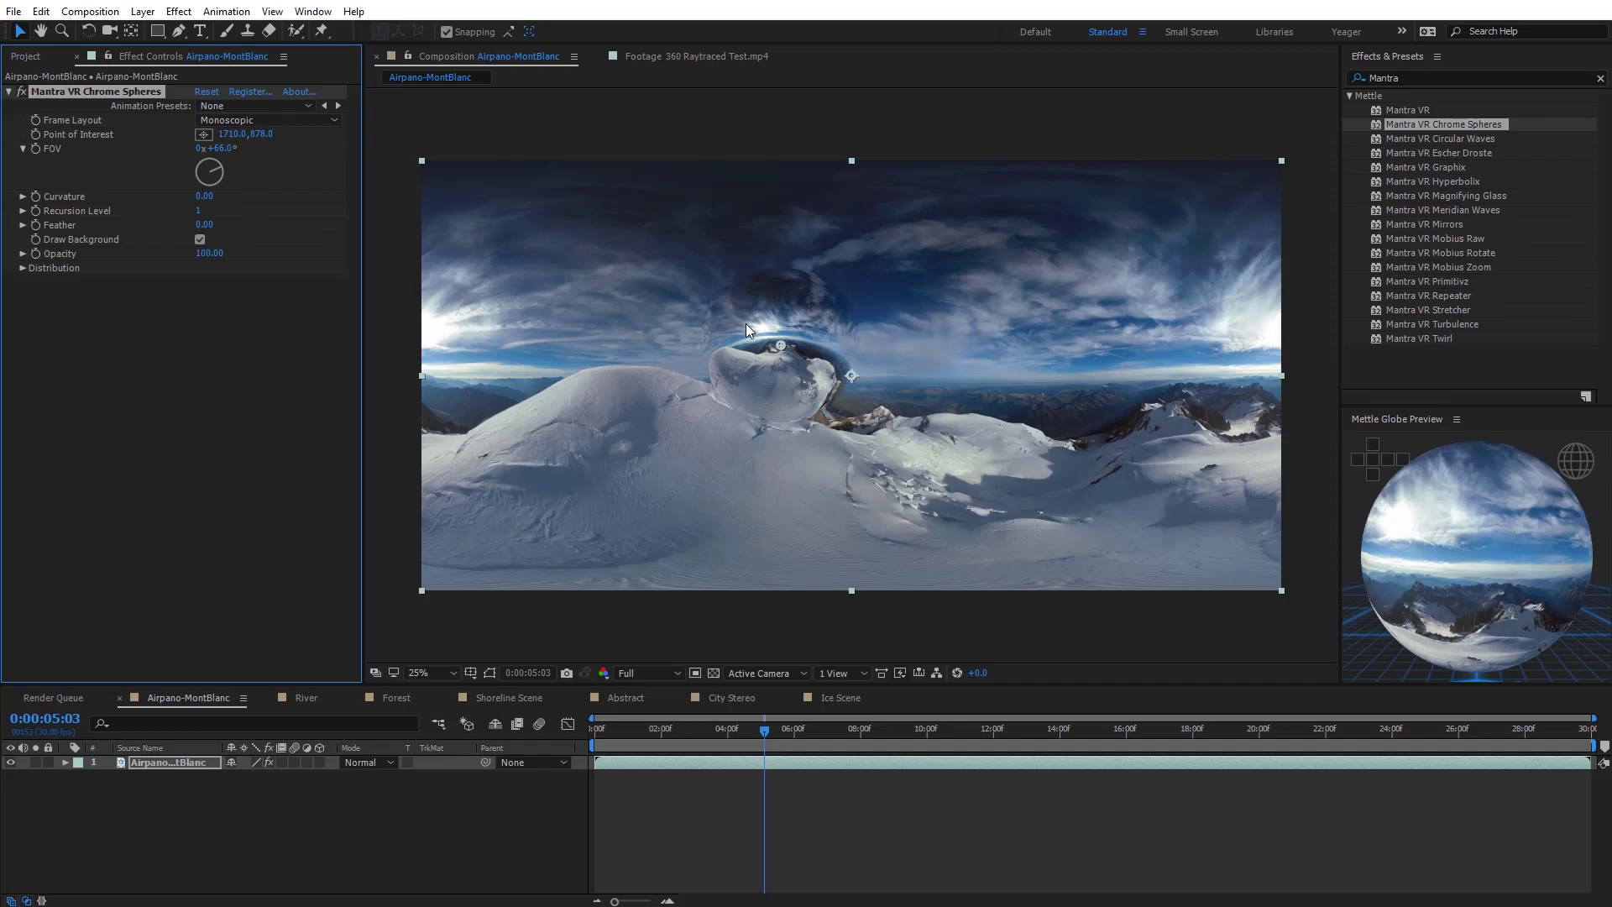
drag(210, 252, 274, 258)
Set the chrome spheres' Number of Instances to 6 in the Distribution settings and the Recursion Level to 2
click(23, 267)
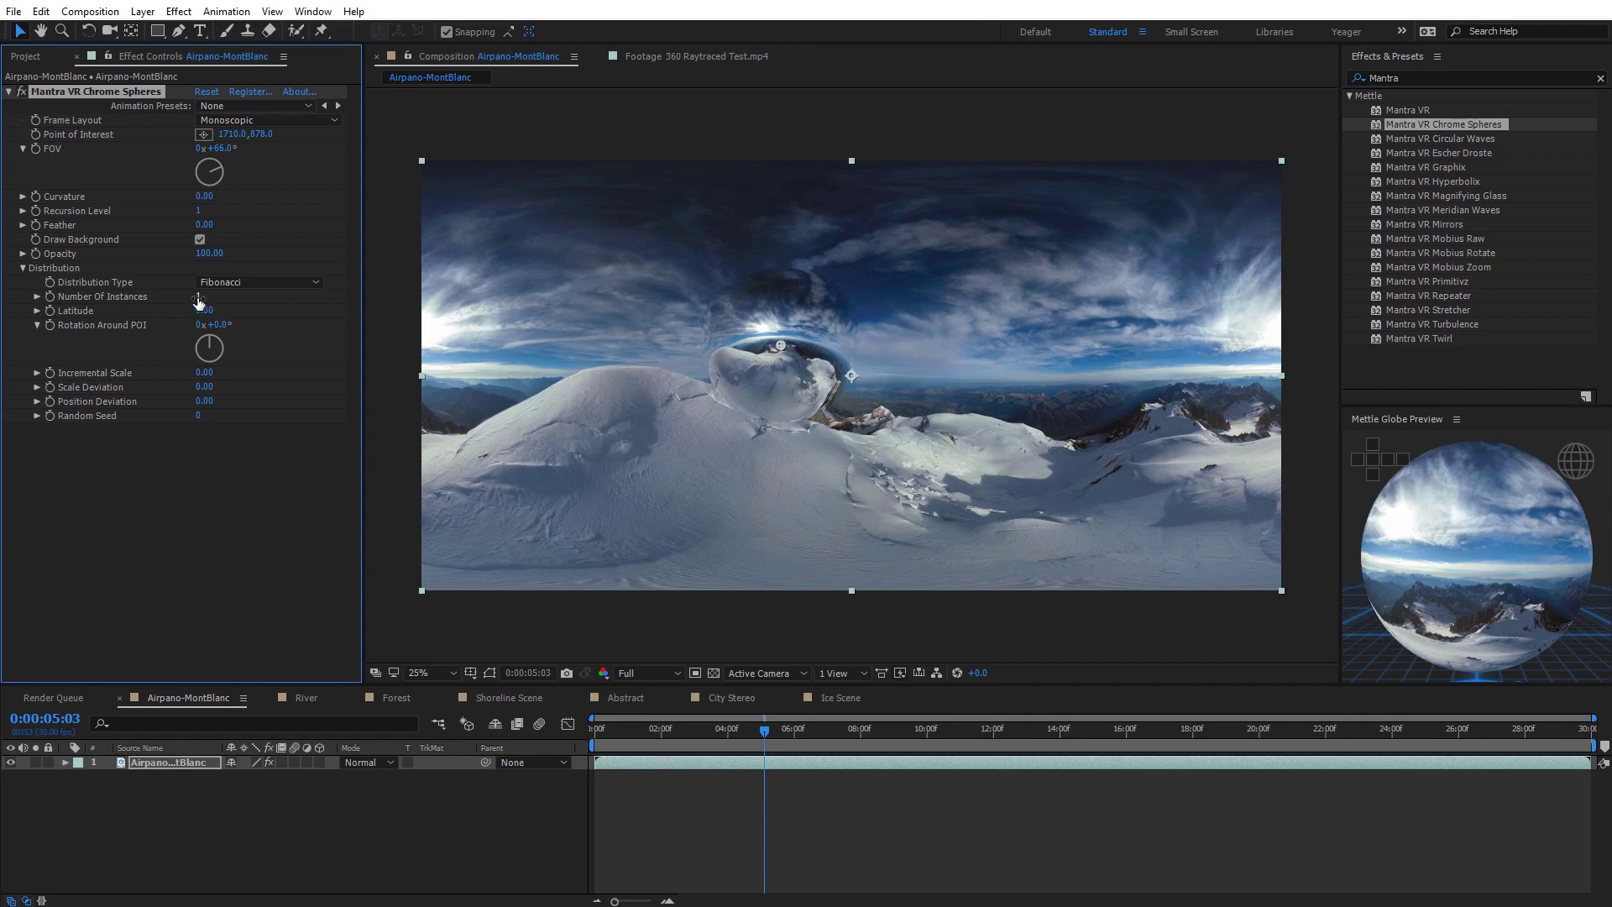
drag(198, 298, 245, 300)
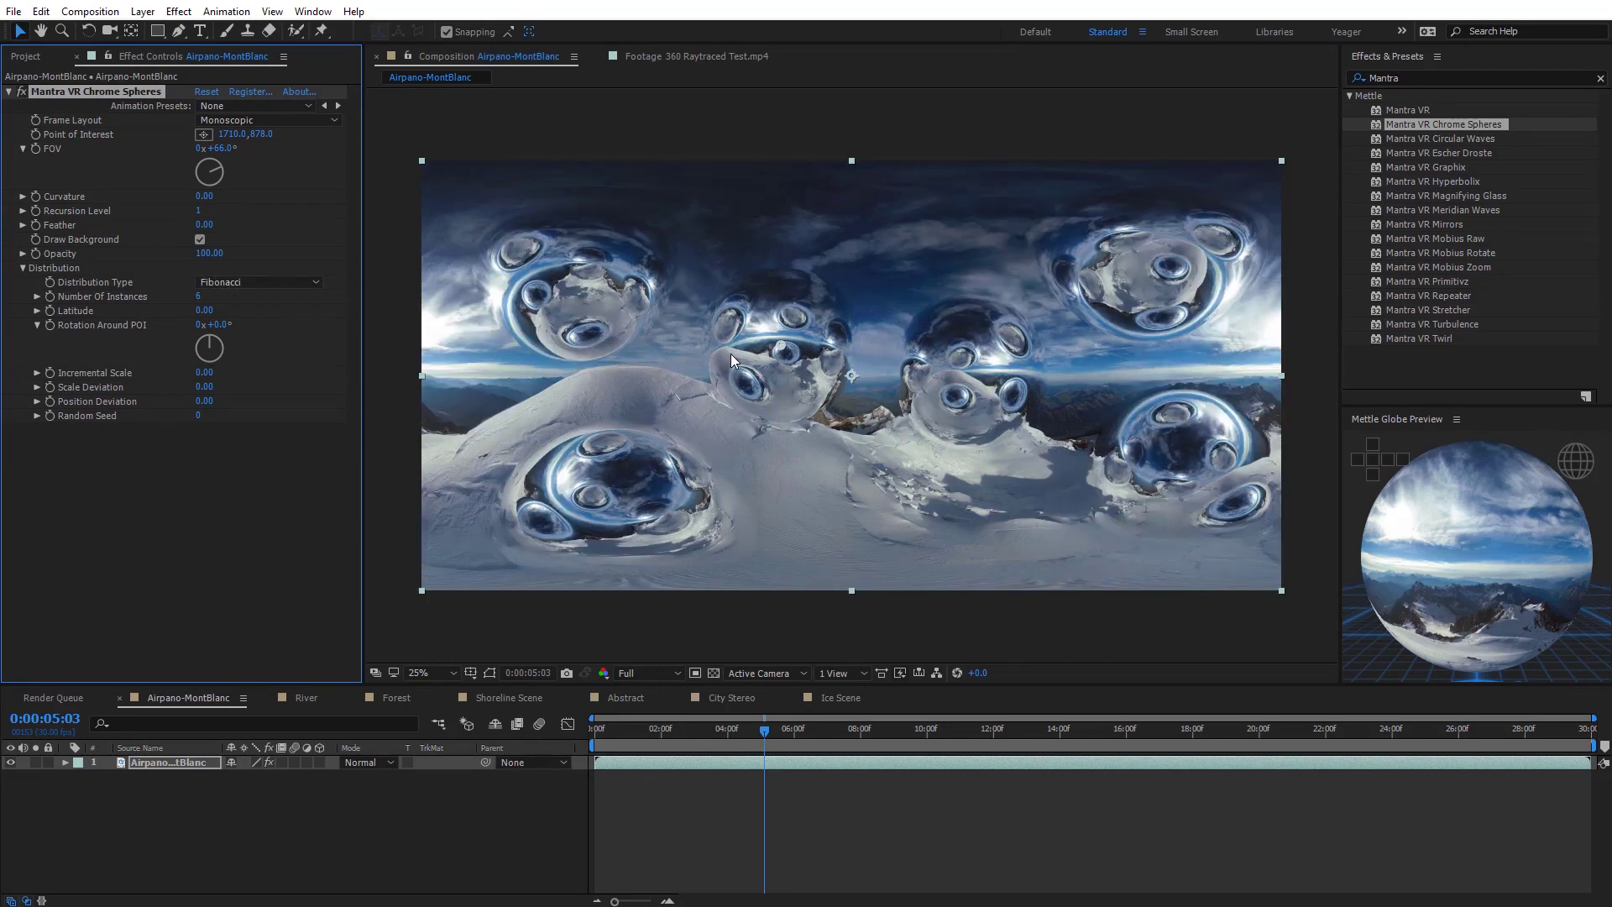
key(period)
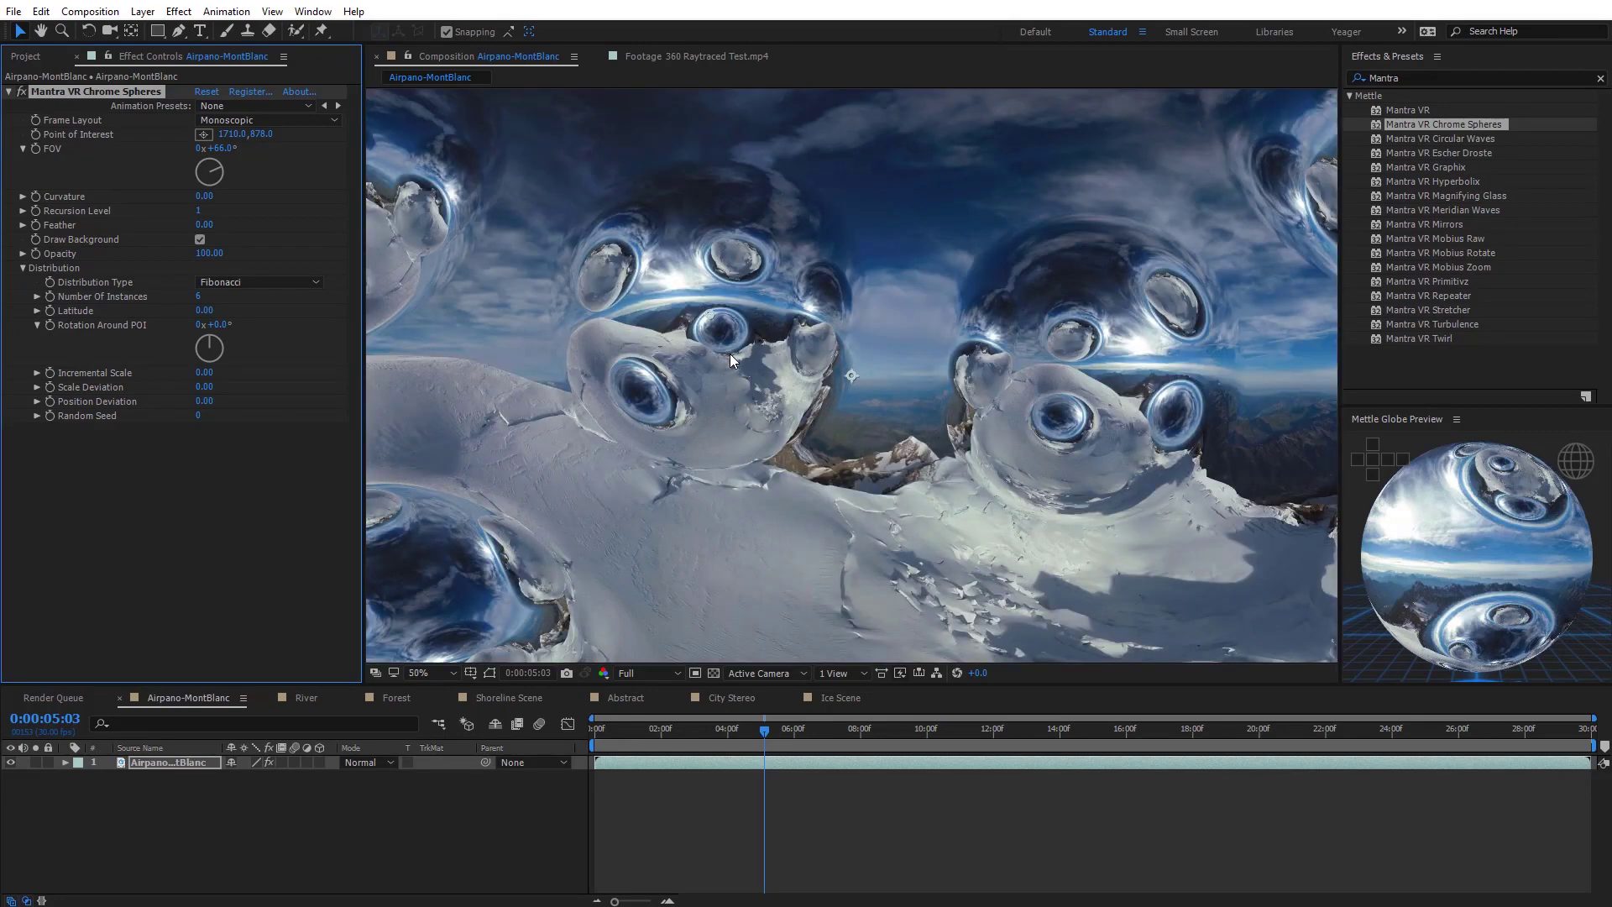
drag(856, 273, 938, 304)
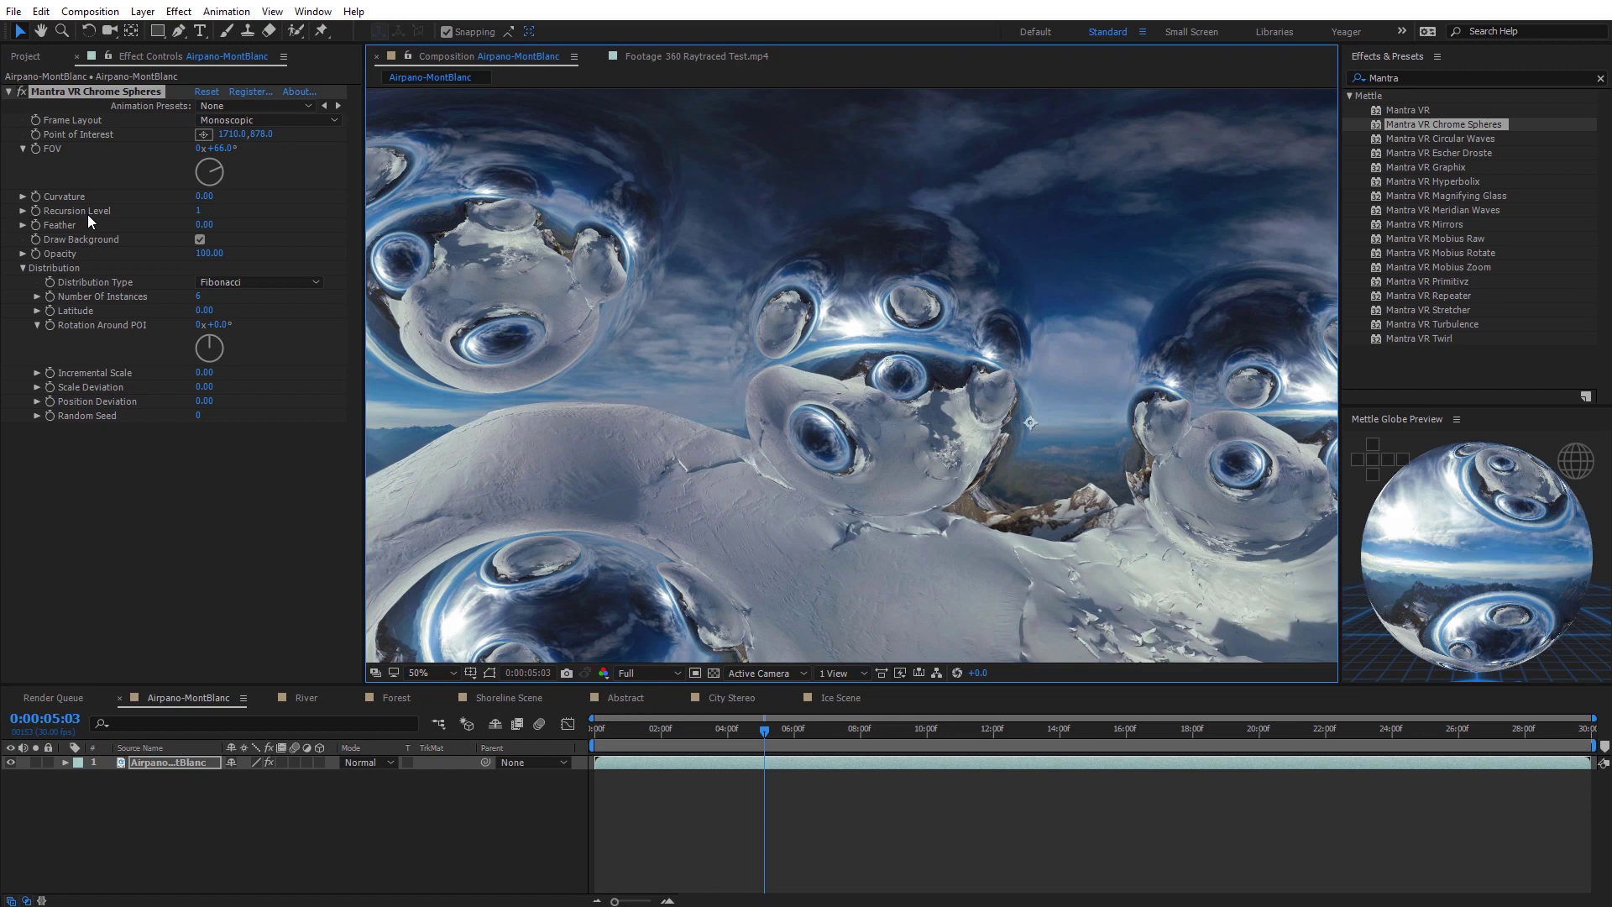
click(201, 212)
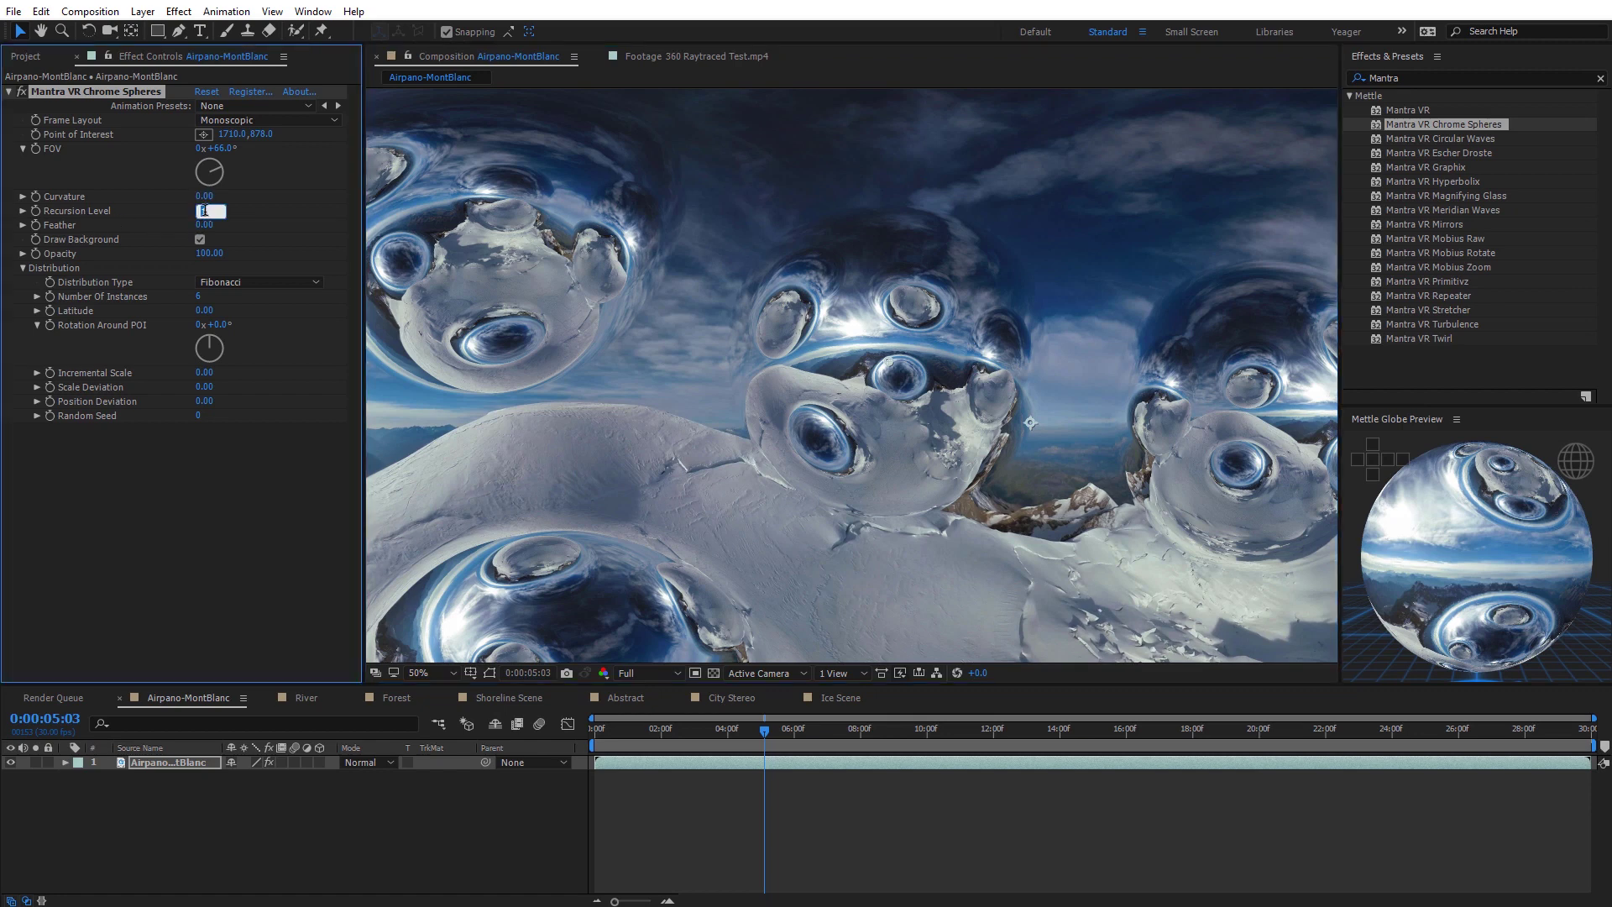
text(2)
key(Return)
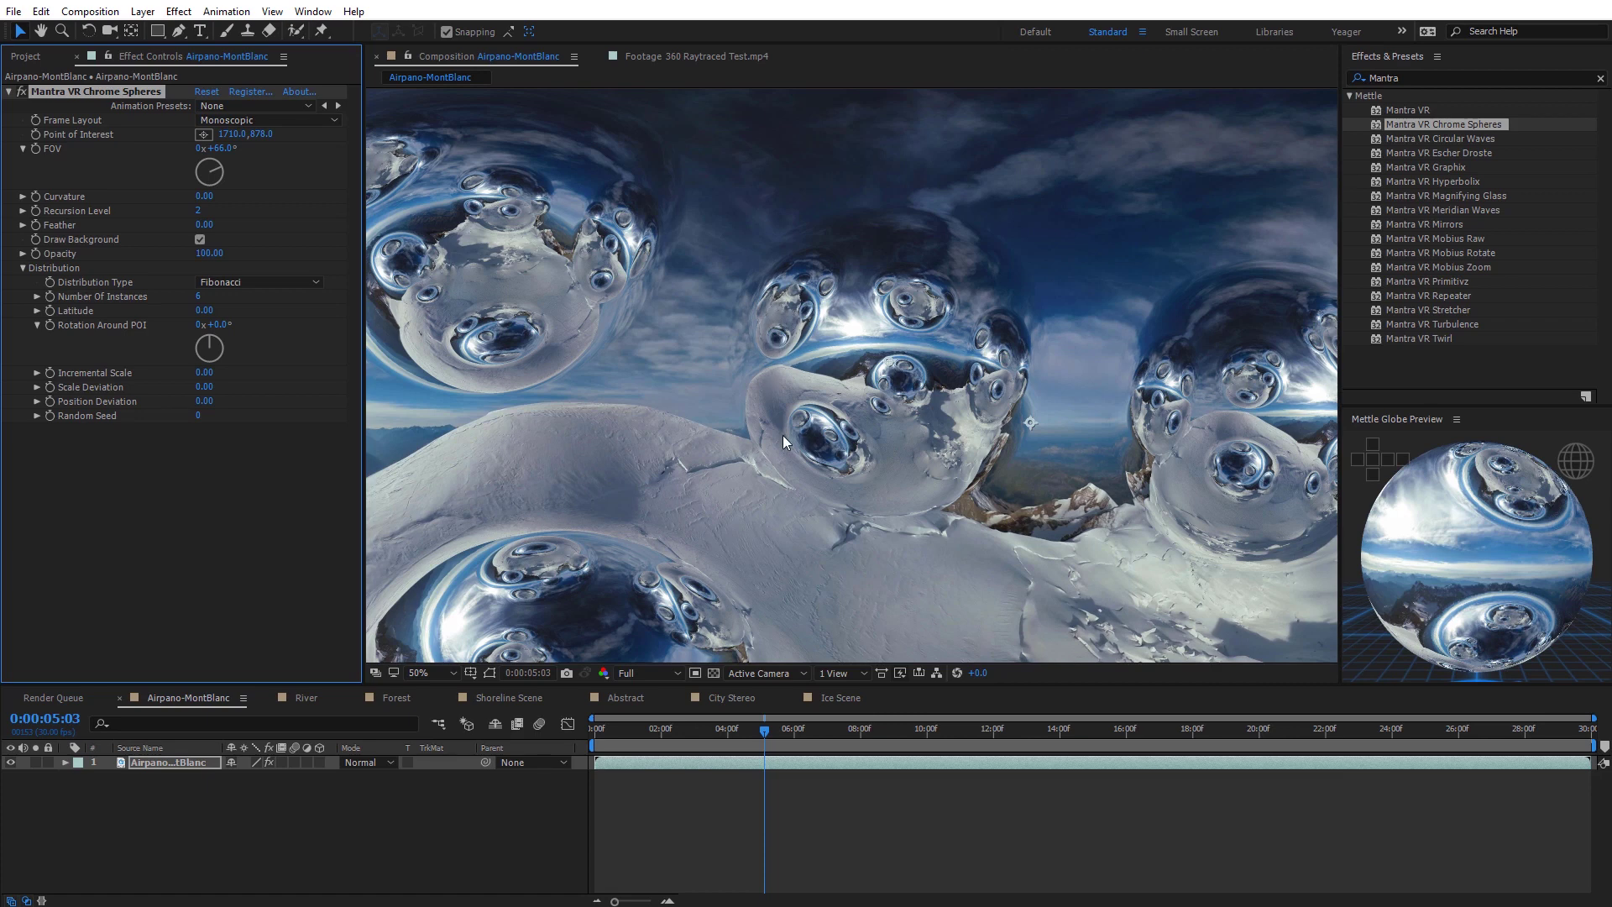
Try a Recursion Level of 0 for the chrome spheres
click(200, 211)
text(0)
key(Return)
scroll(653, 329, down, 1)
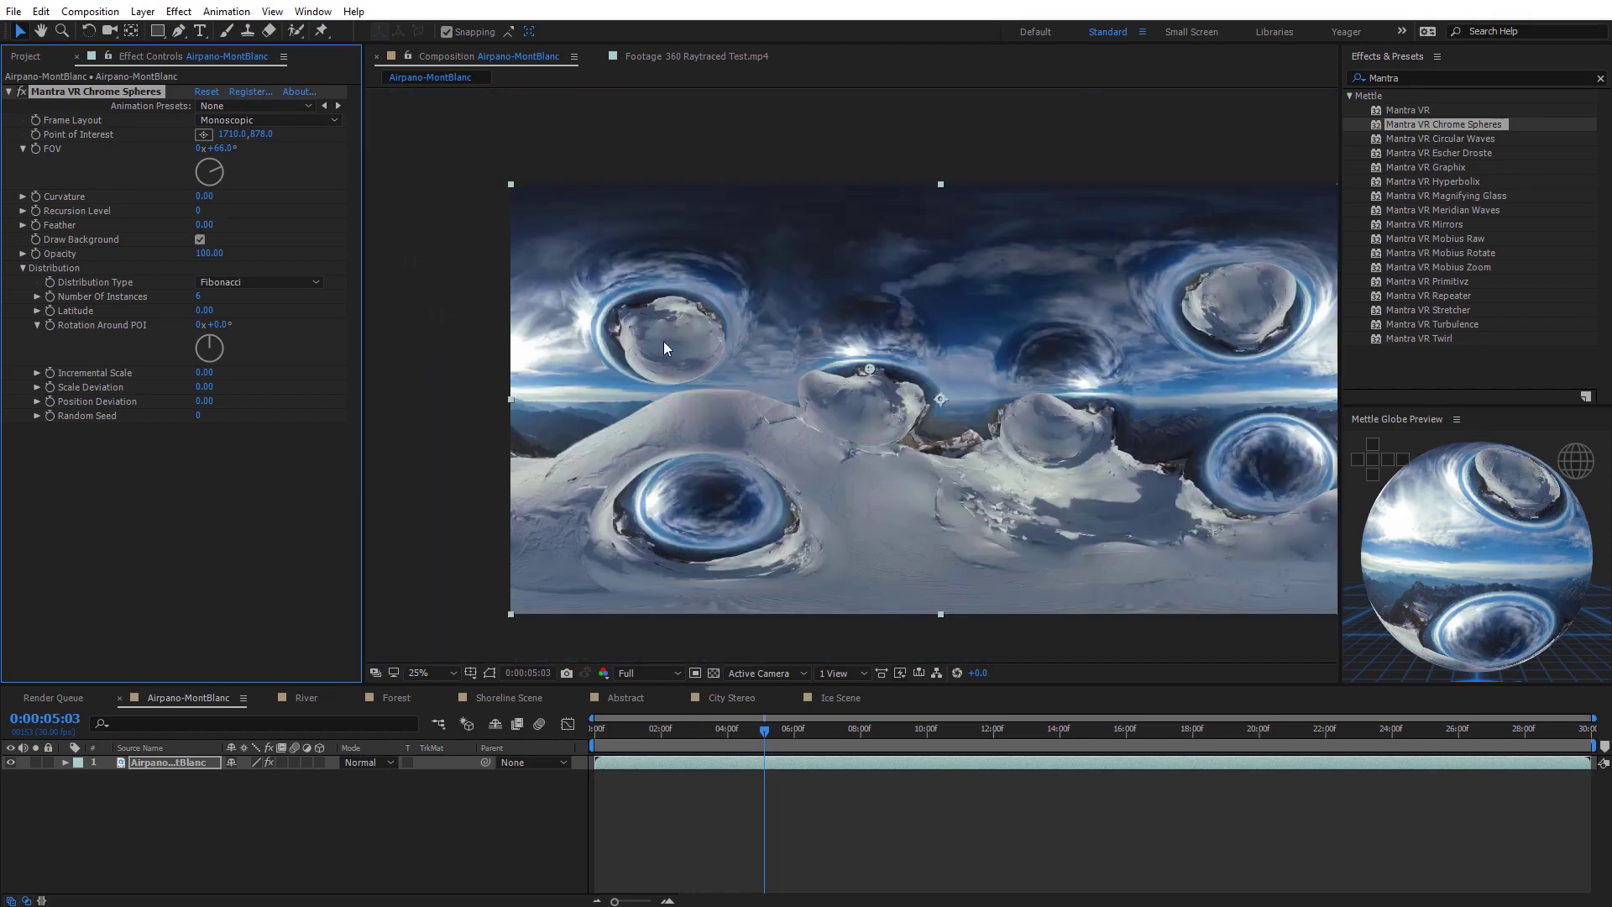
Set the chrome spheres' Recursion Level to 1 and their Number of Instances to 11
click(202, 211)
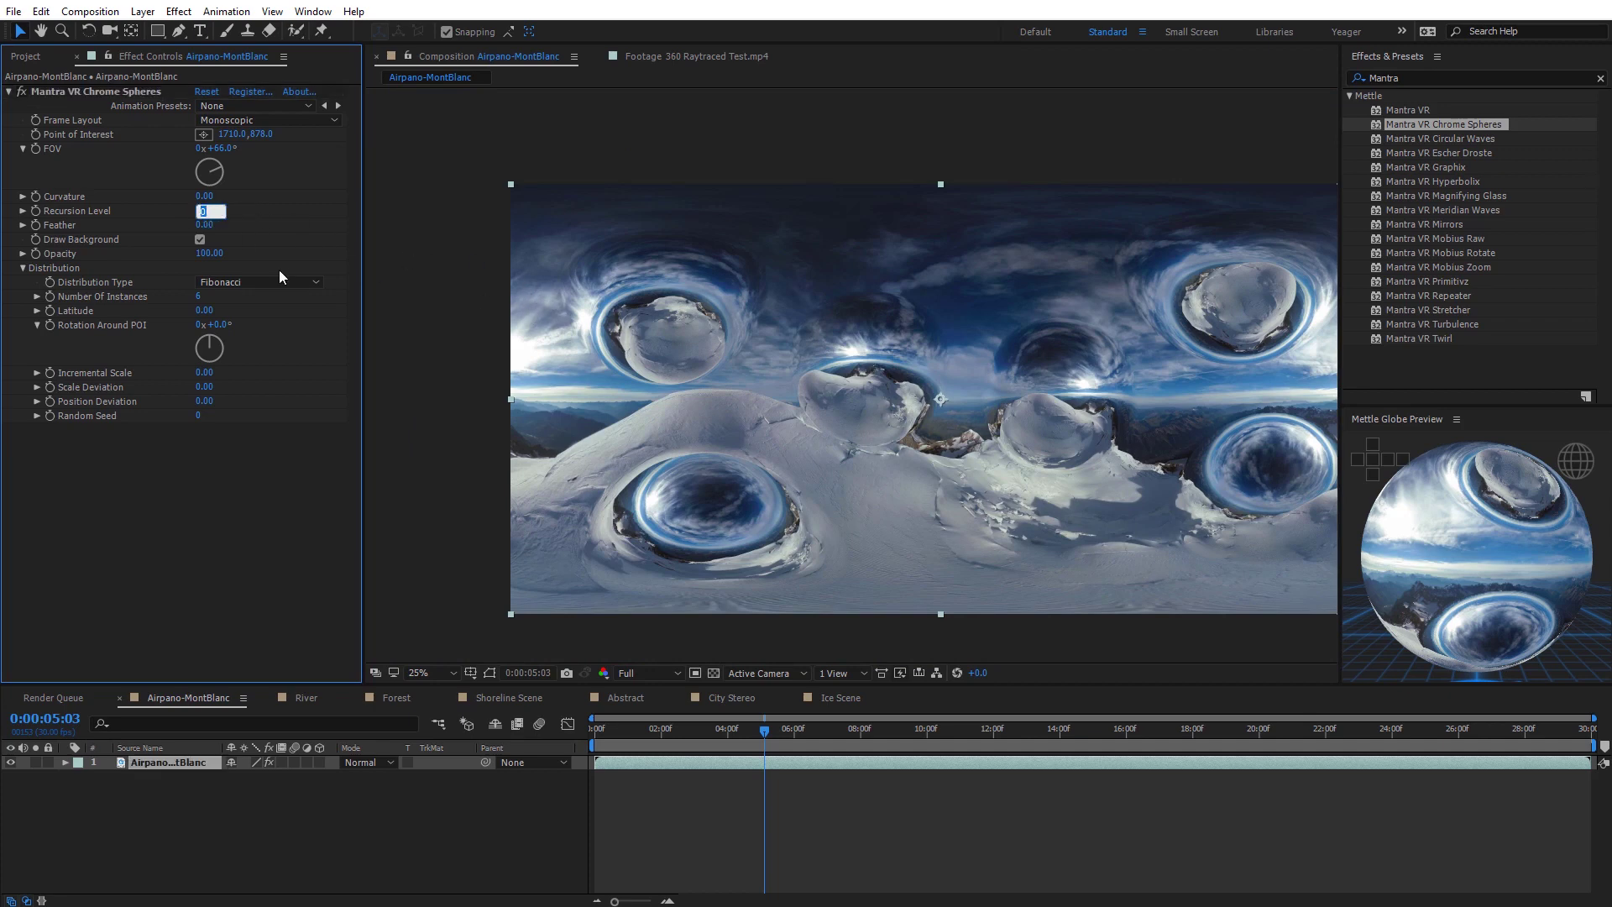
text(1)
key(Return)
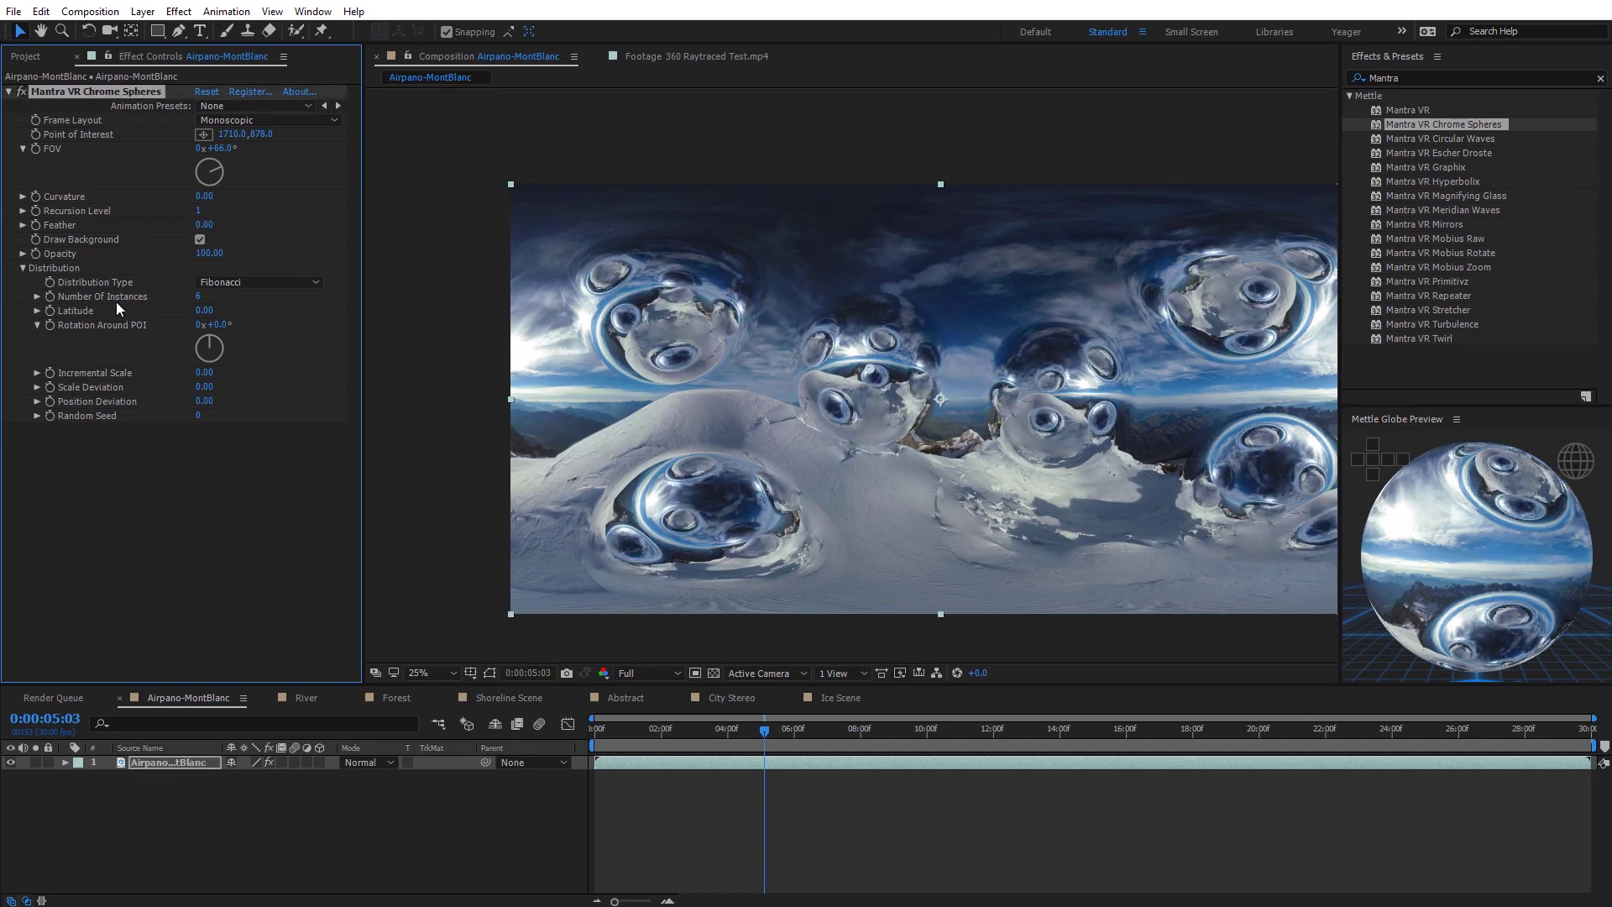
drag(202, 299, 246, 300)
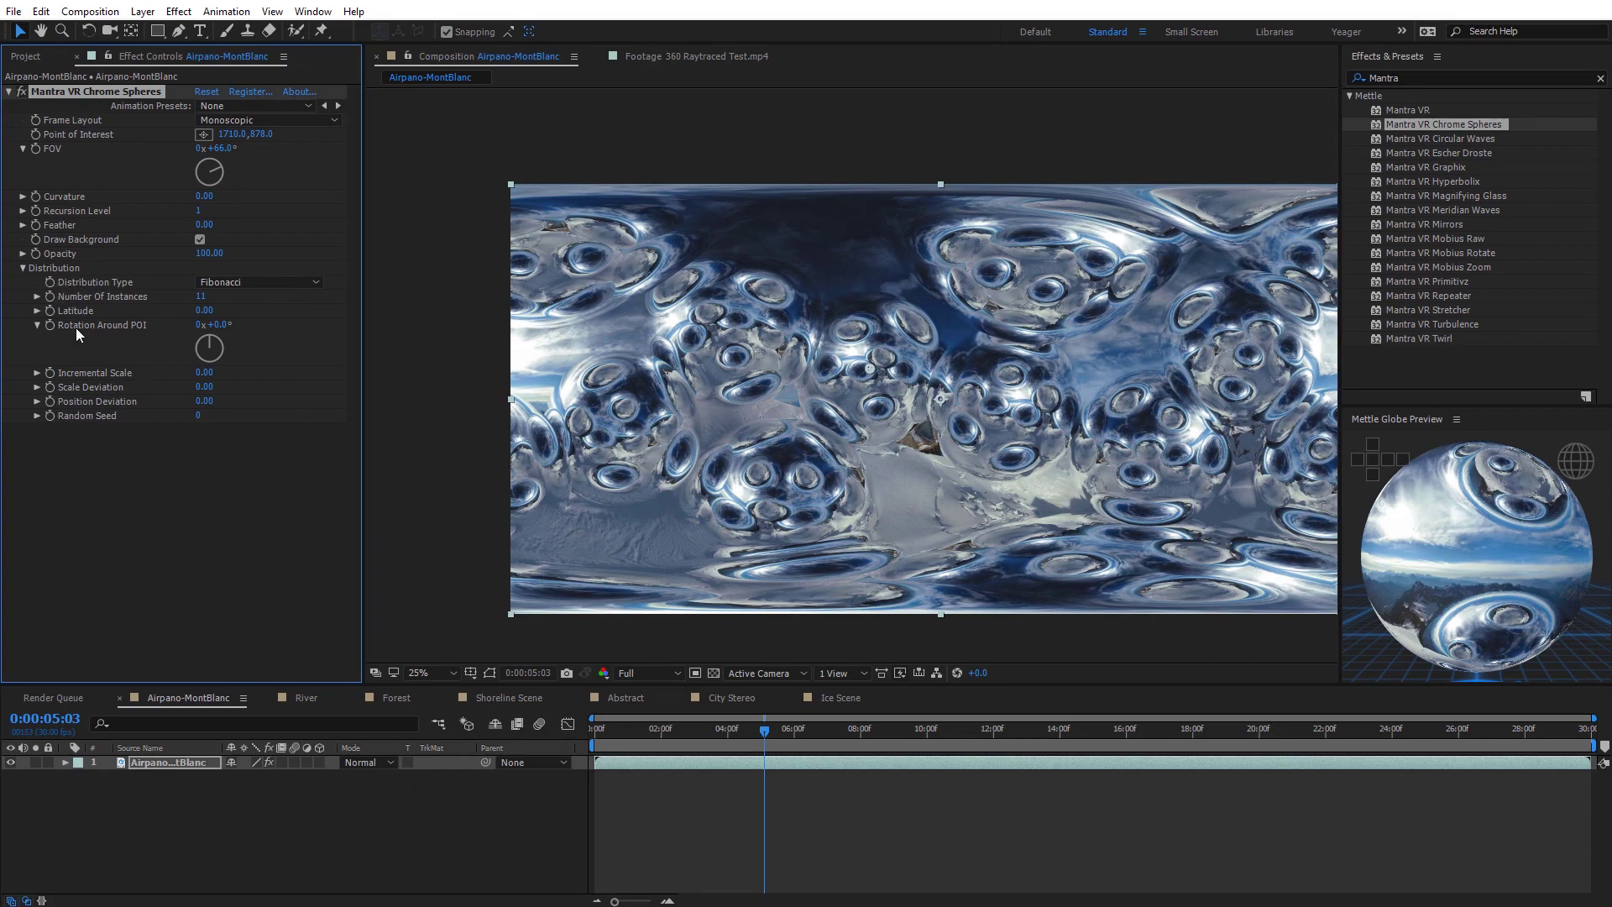
Try the distribution's Latitude at 100 and -100 while moving the spheres' Point of Interest to about 954, 718
drag(203, 318, 301, 318)
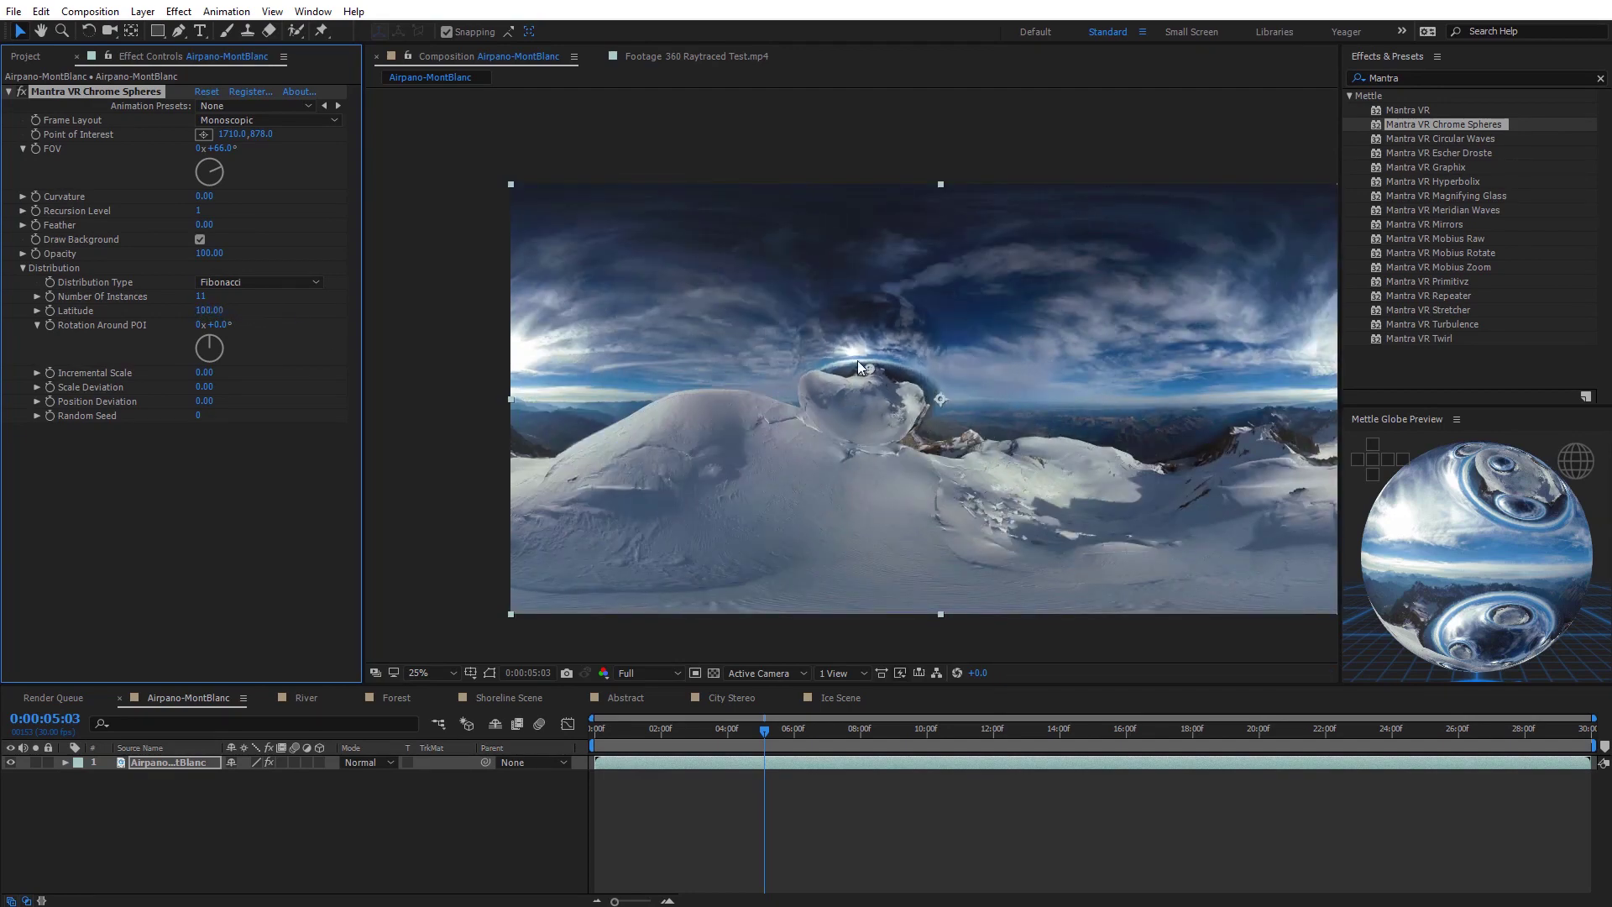
drag(869, 370, 668, 393)
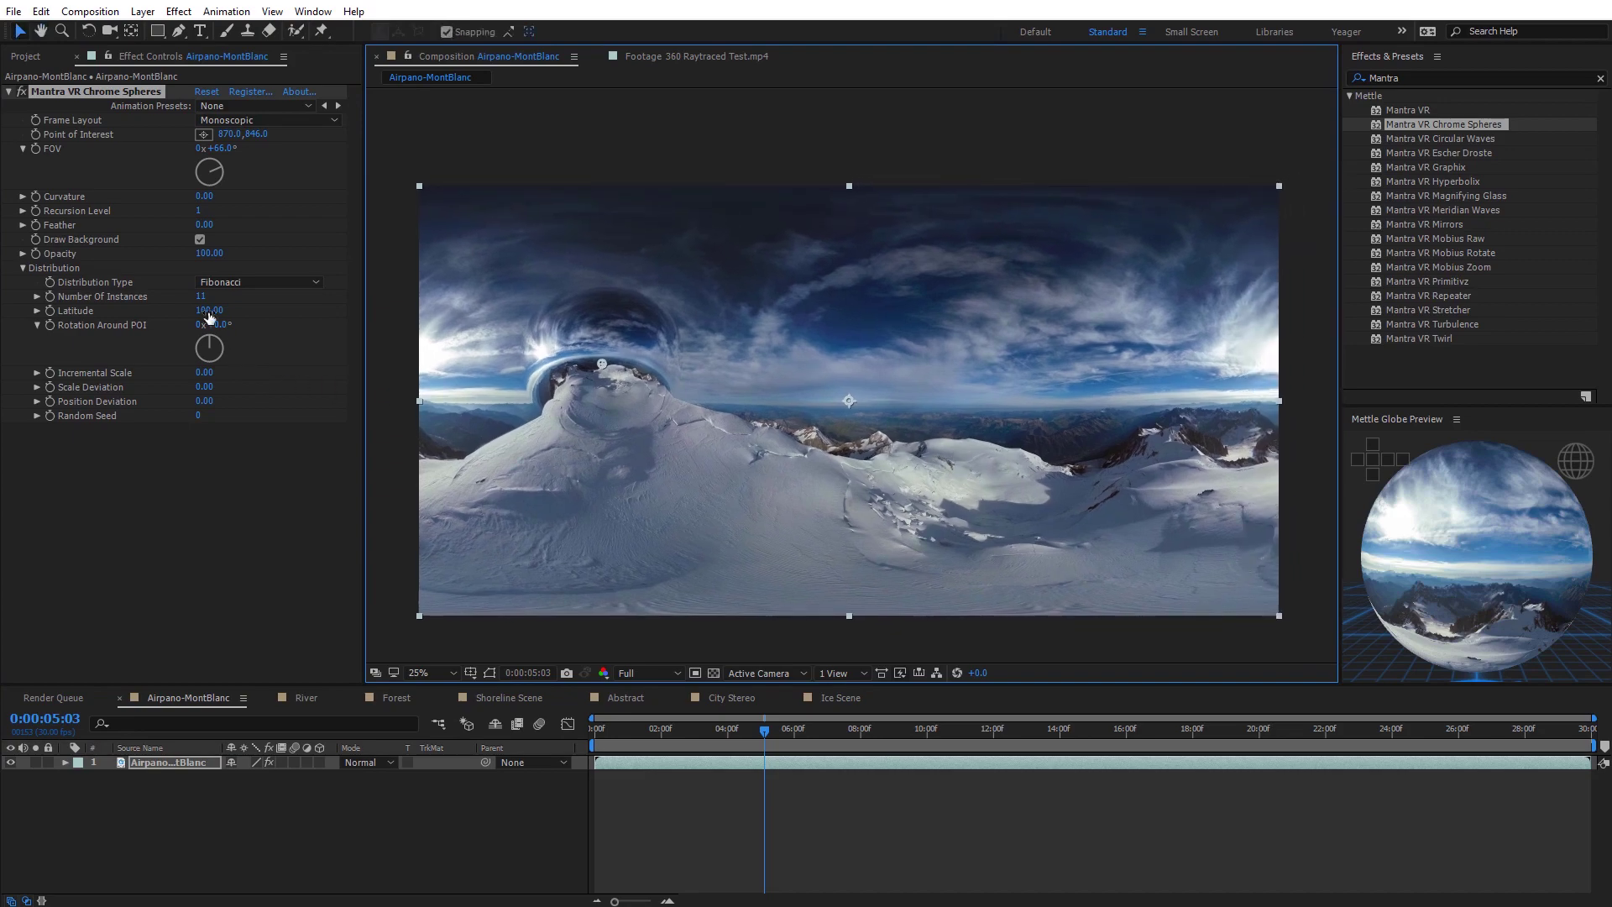
drag(204, 311, 33, 320)
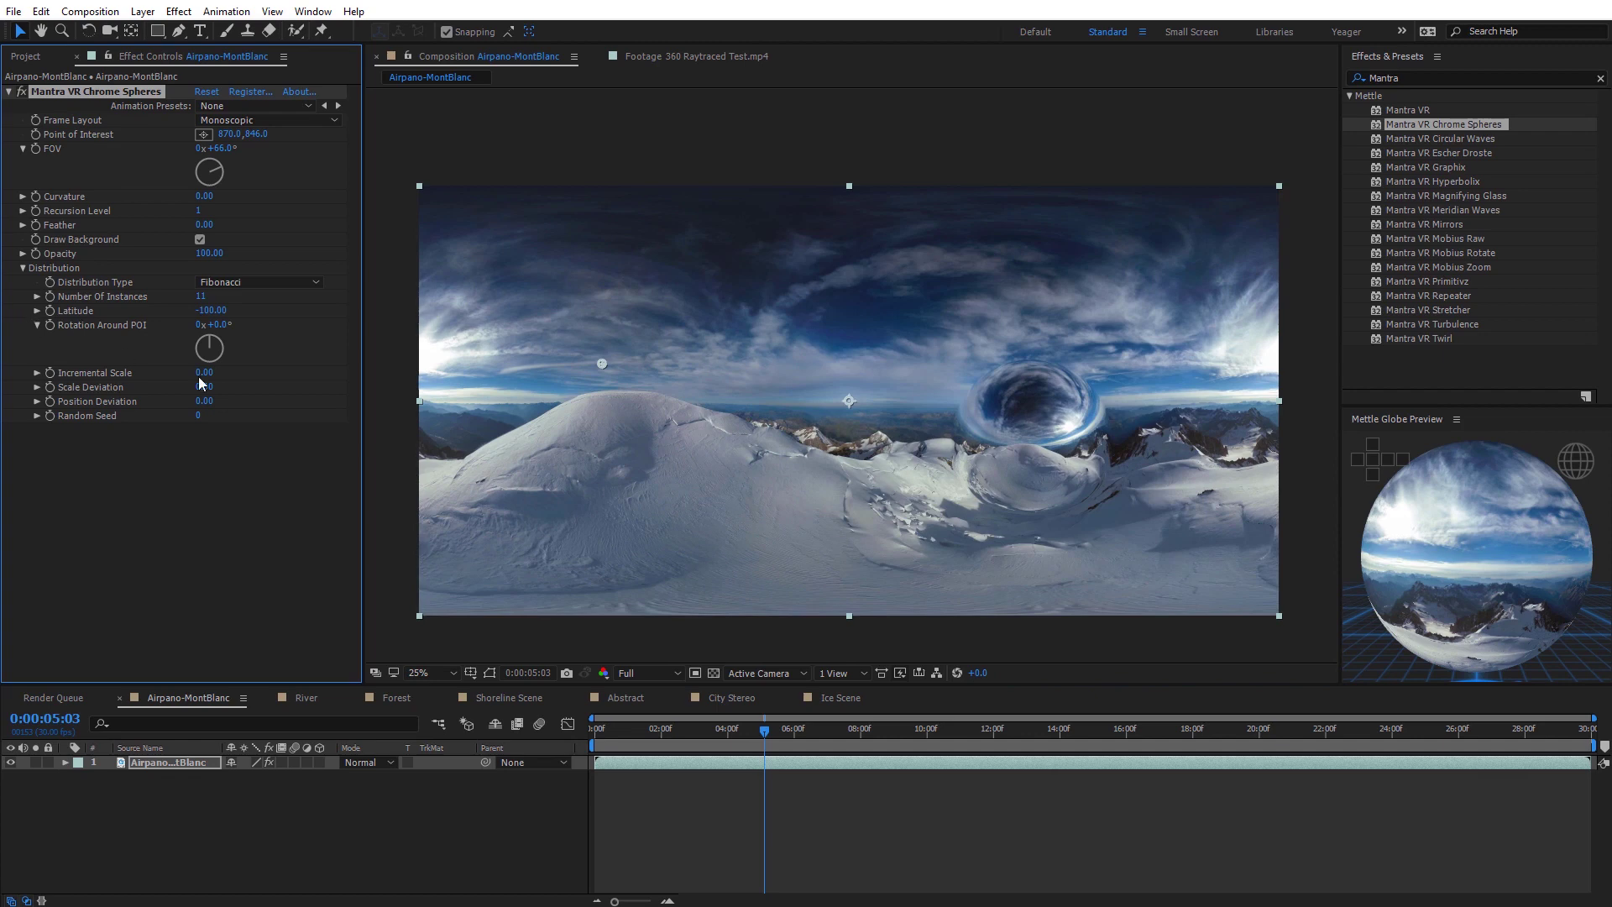
drag(600, 363, 620, 337)
Set the distribution's Latitude to 0, Rotation Around POI to 48°, Incremental Scale to -1, Scale Deviation to 94 and Random Seed to 270
click(210, 311)
text(0)
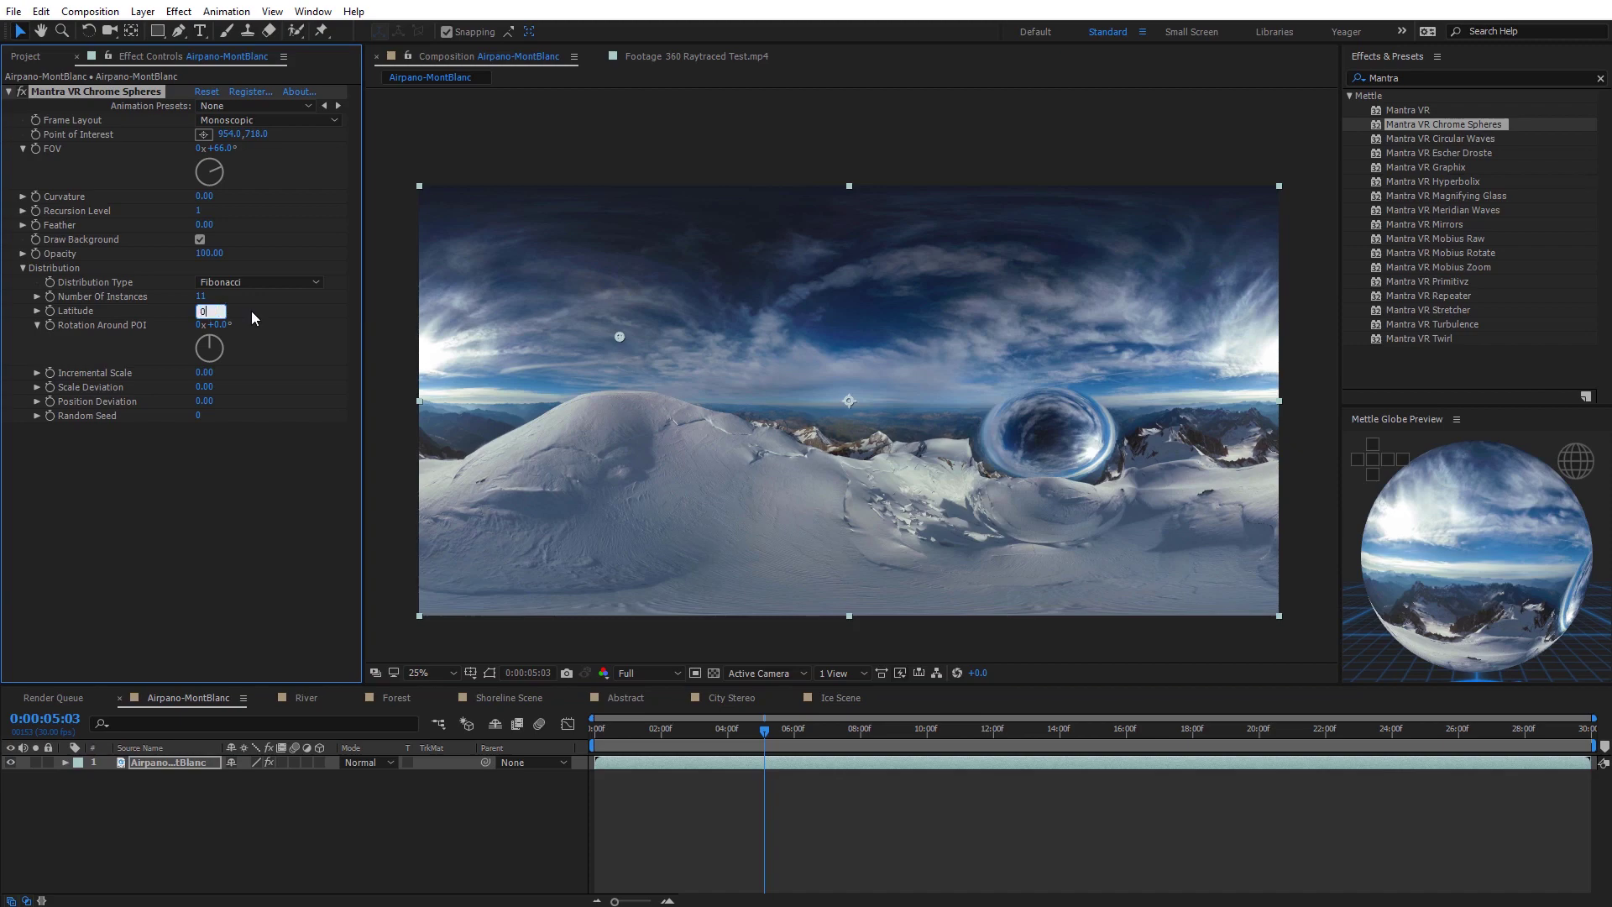
key(Return)
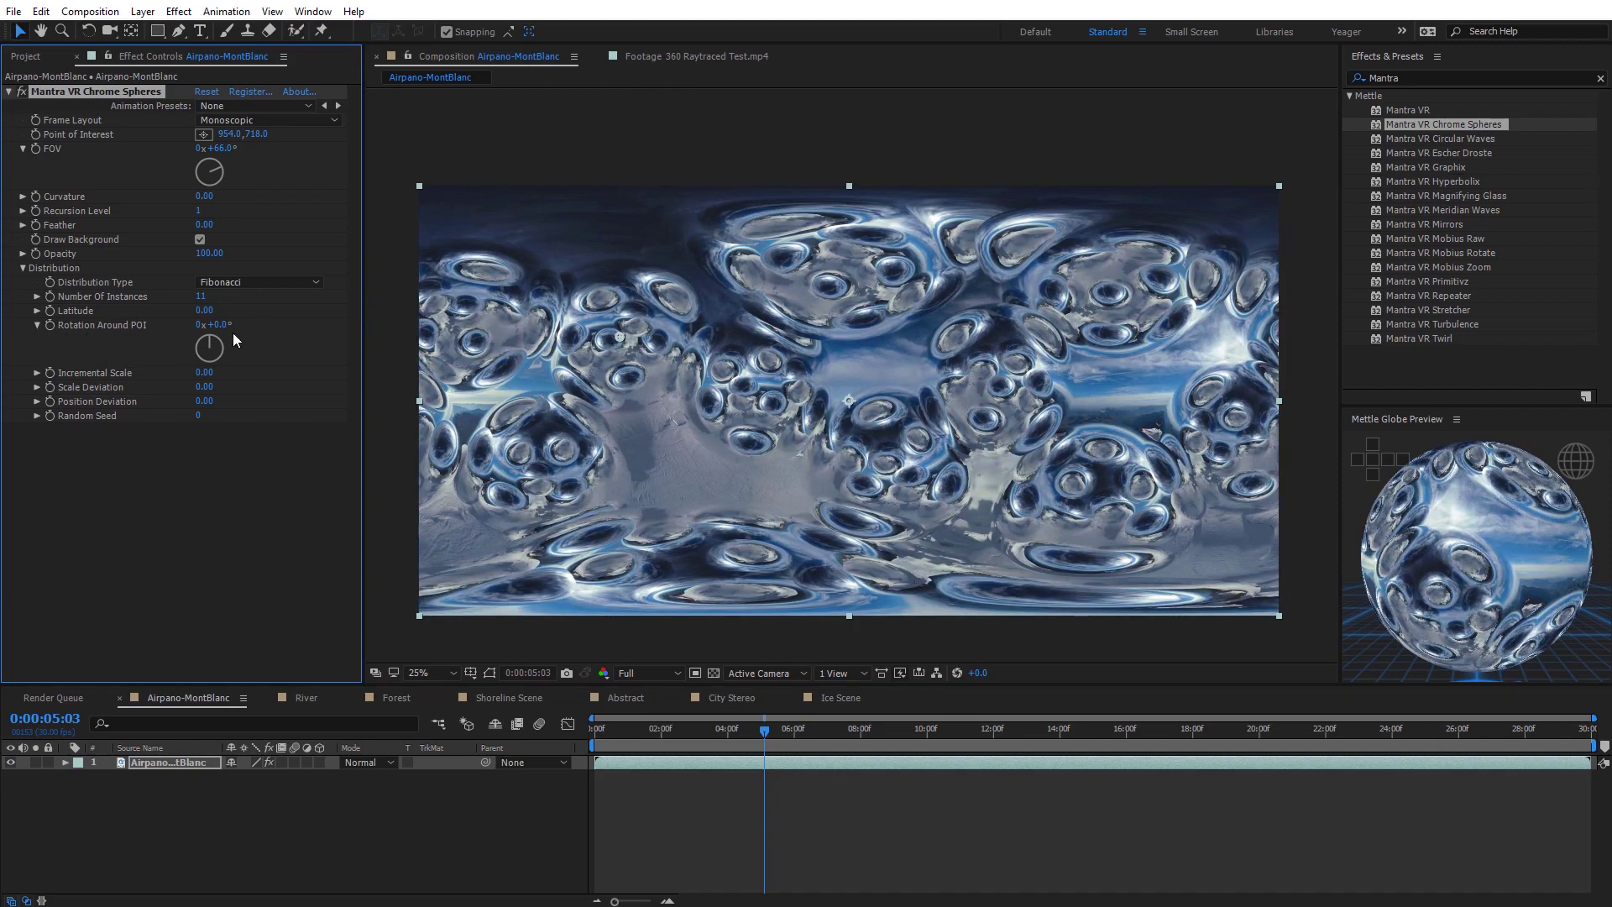
drag(224, 330, 270, 335)
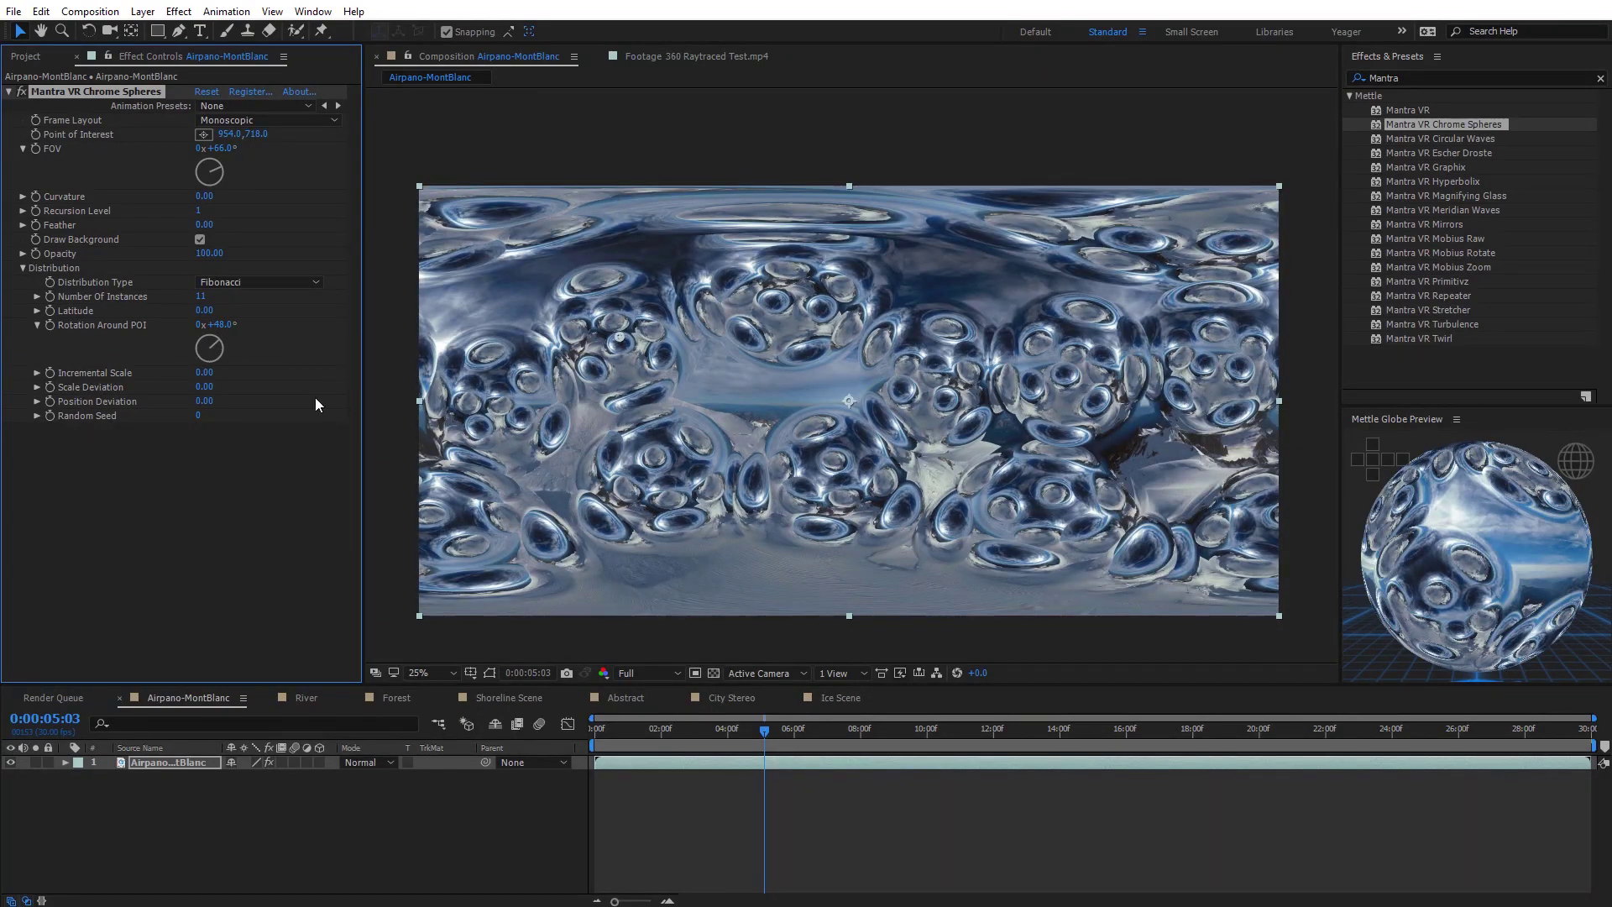
drag(208, 376, 225, 419)
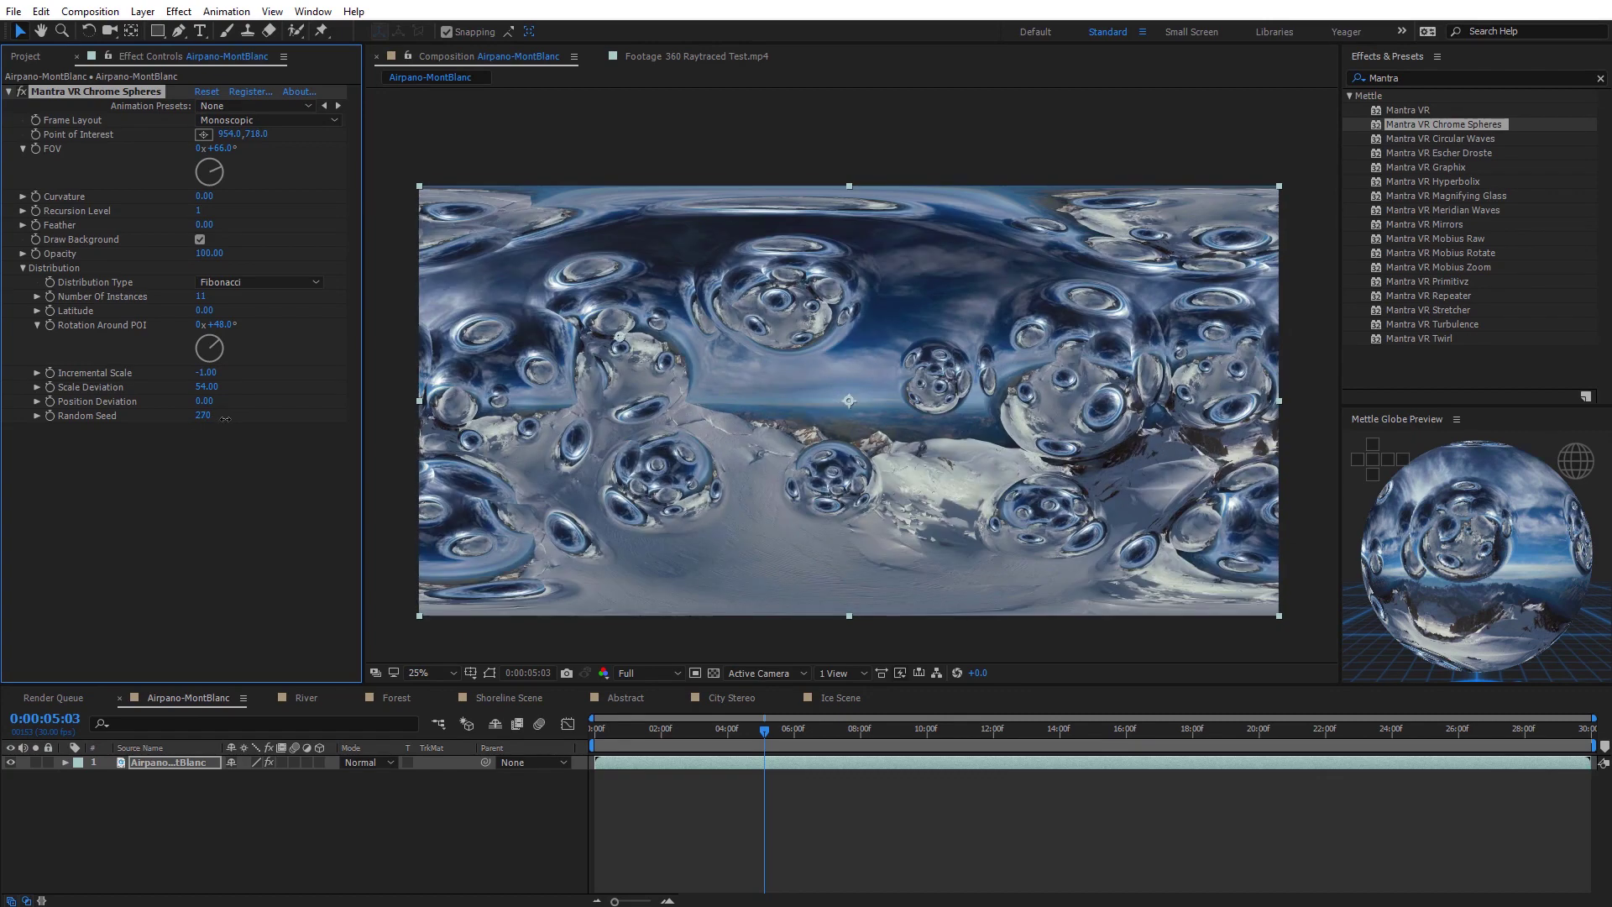
Disable and collapse the Chrome Spheres effect, and apply Mantra VR Escher Droste to the Airpano-MontBlanc footage
click(22, 92)
click(8, 91)
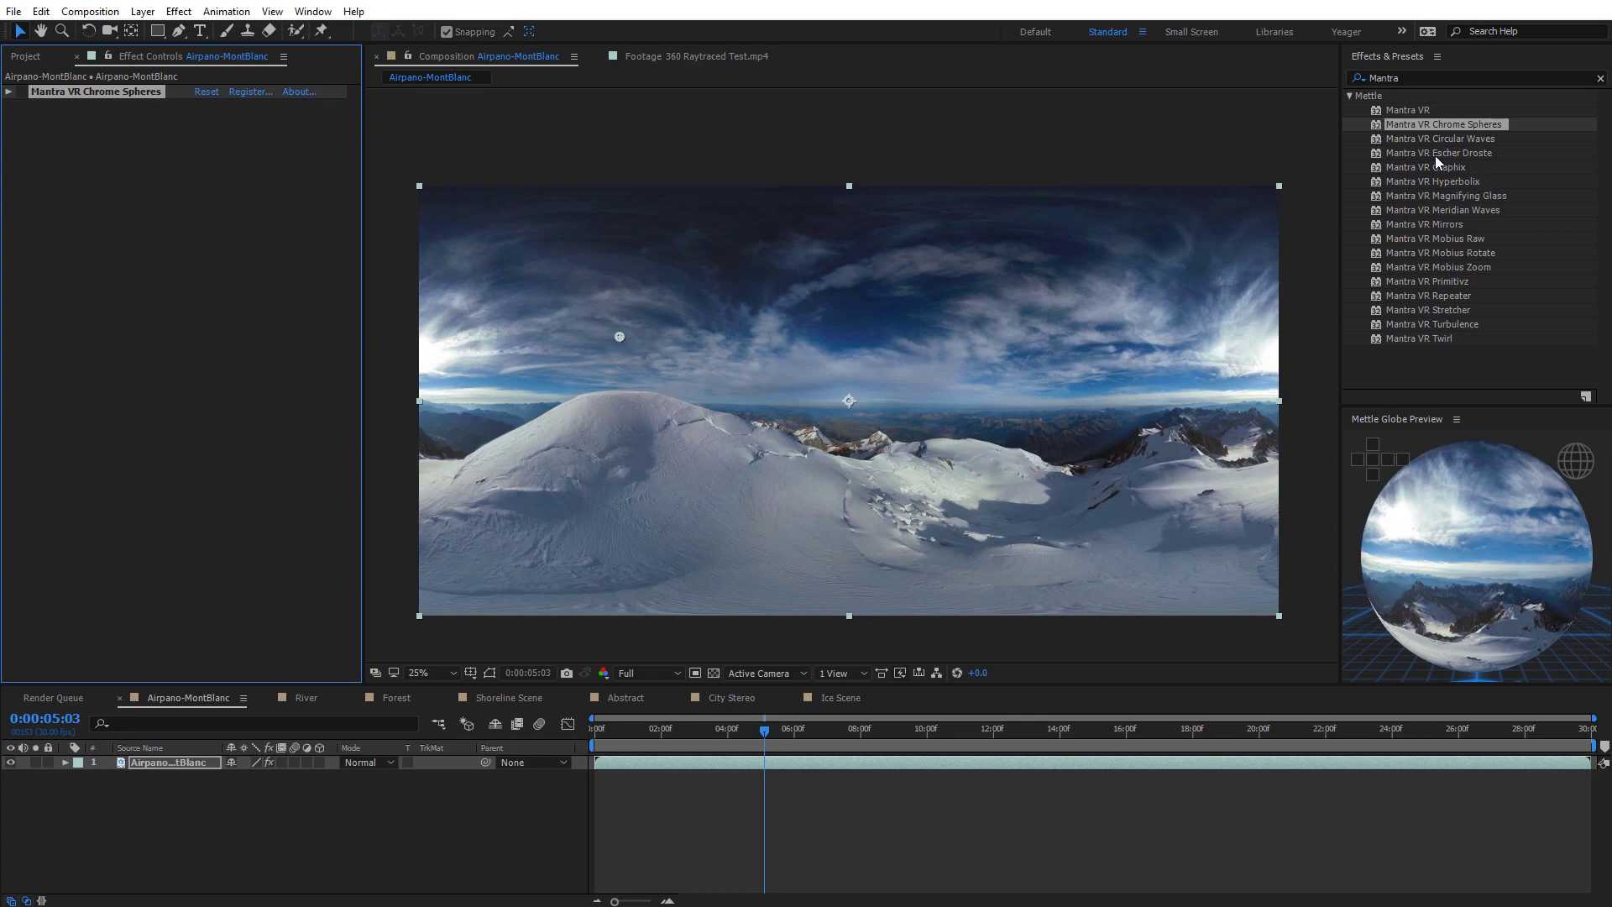
drag(1449, 154, 933, 421)
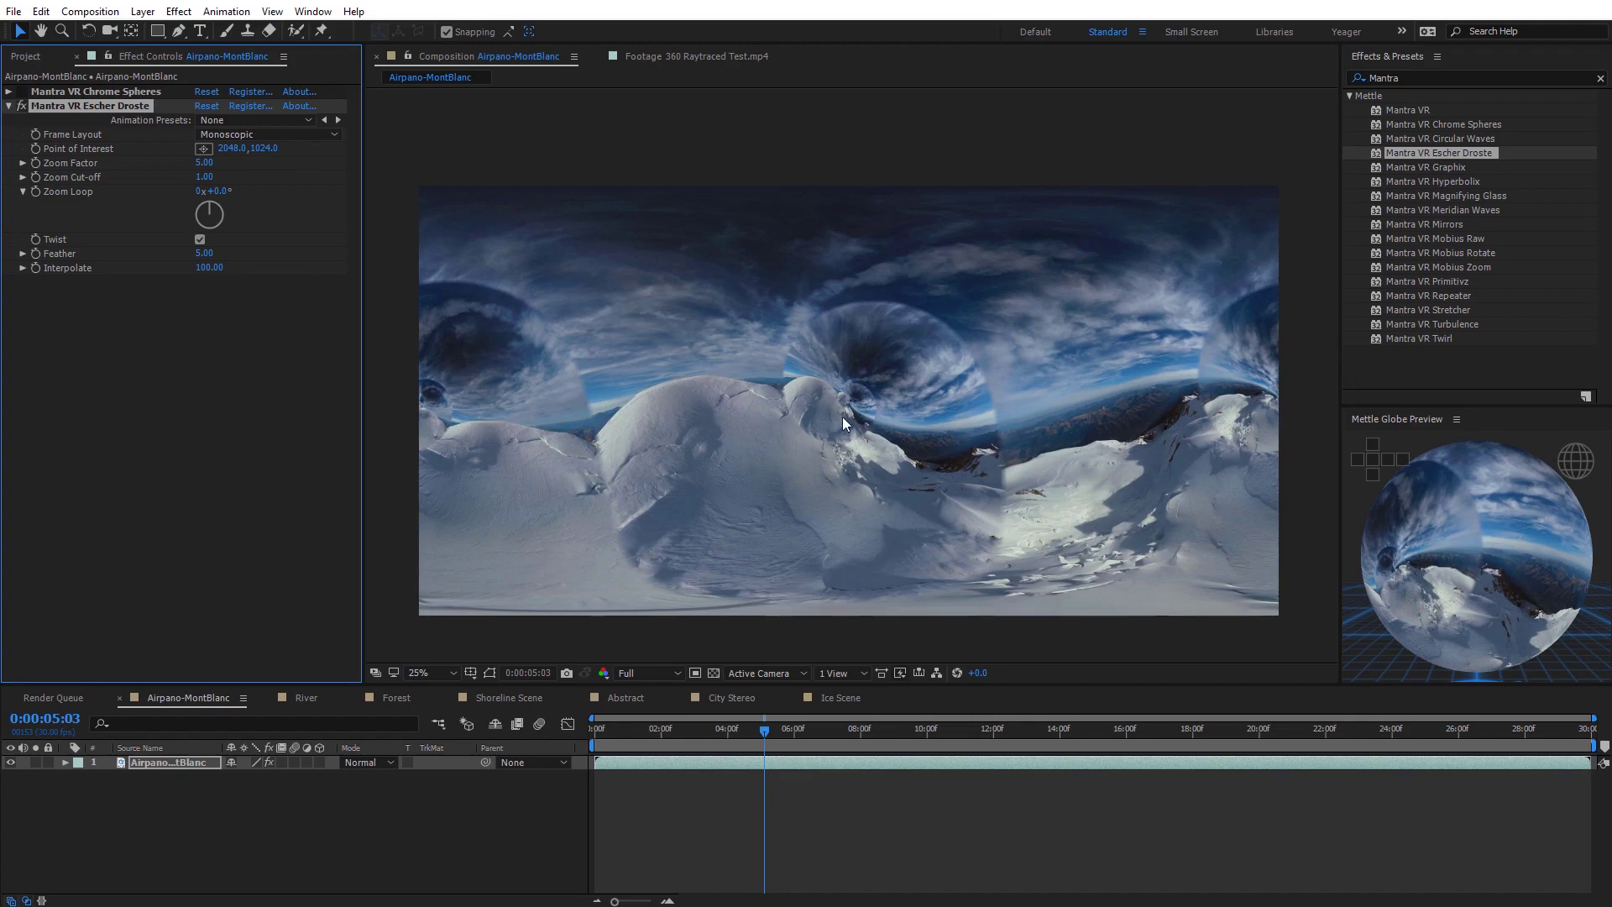
scroll(867, 424, up, 2)
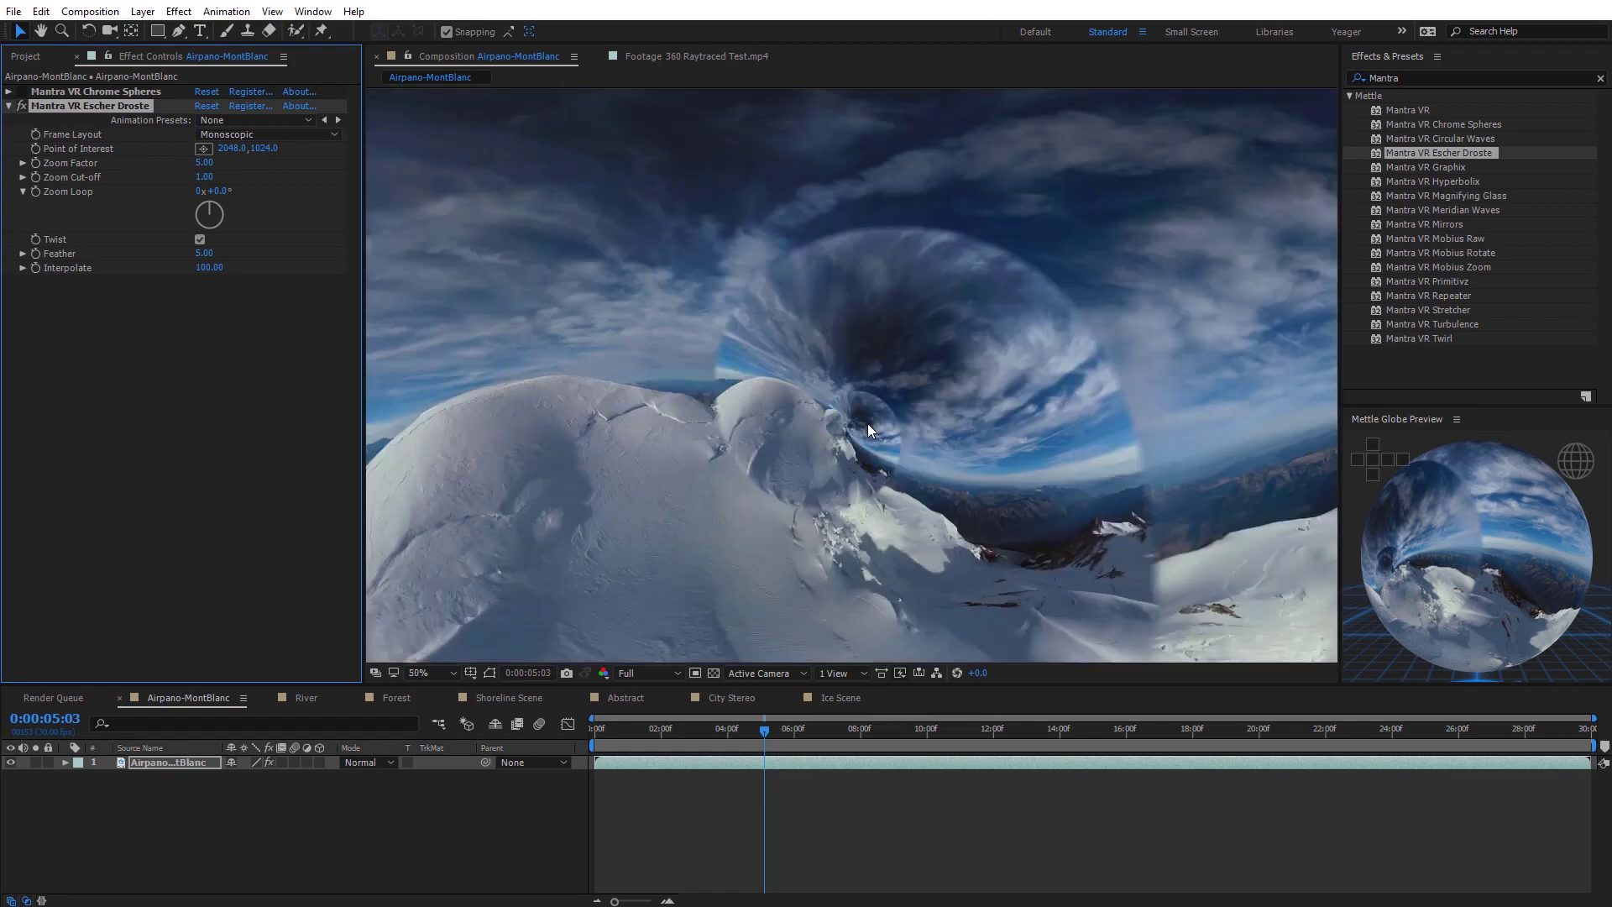
scroll(868, 425, down, 2)
scroll(859, 427, up, 2)
Try the Escher Droste effect with a Zoom Loop of 2x +167° and a Feather of 100
drag(225, 200, 1065, 326)
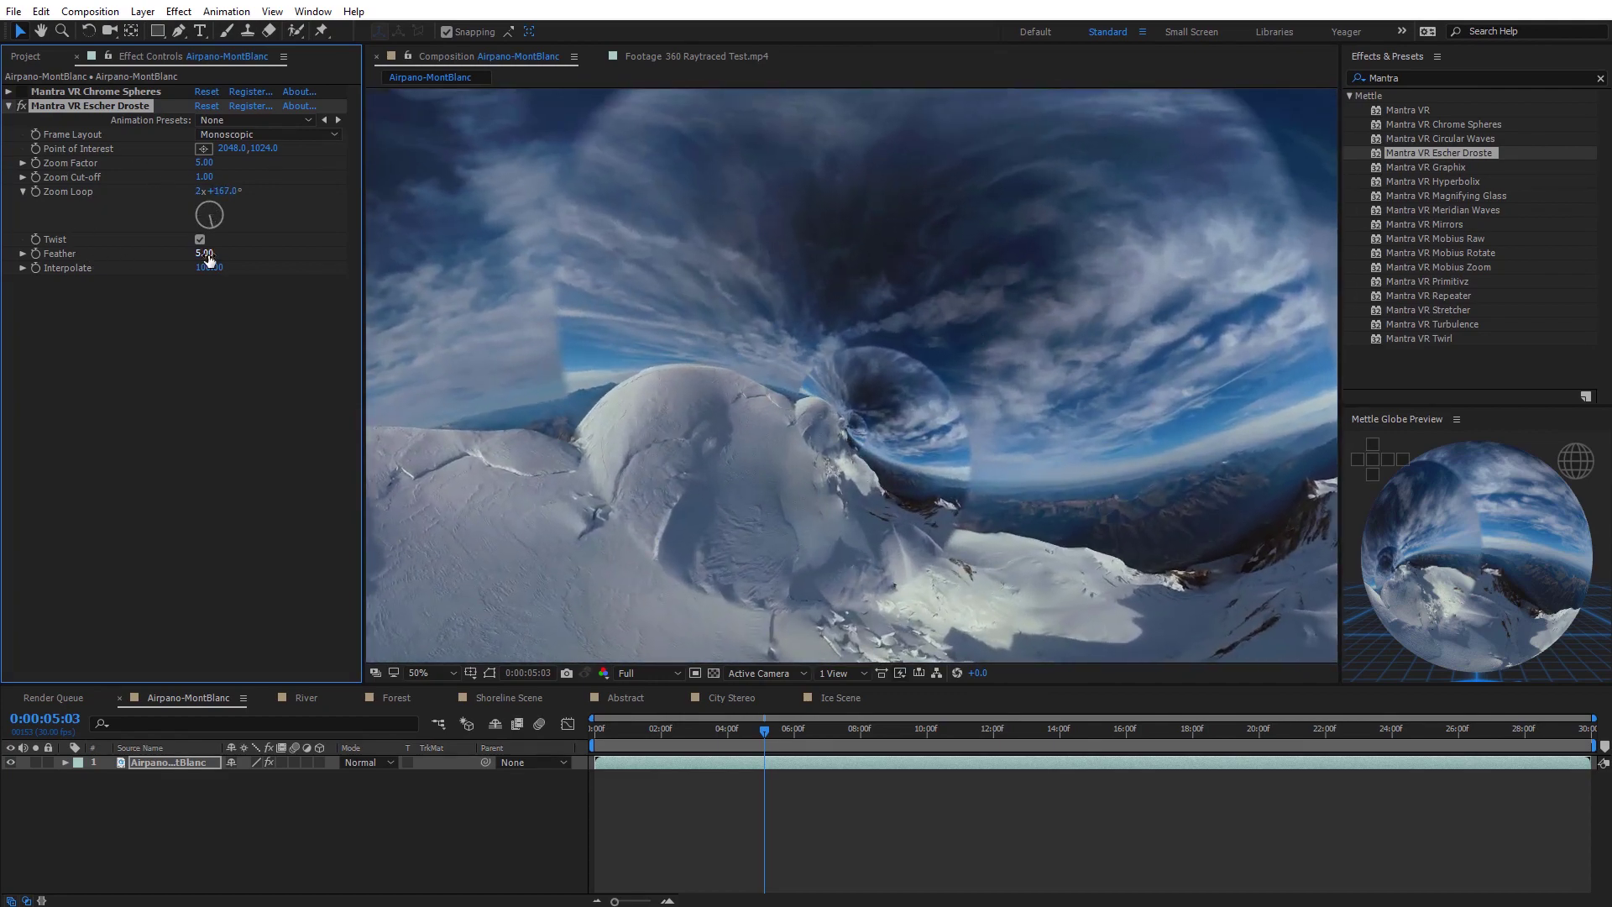
drag(209, 258, 283, 259)
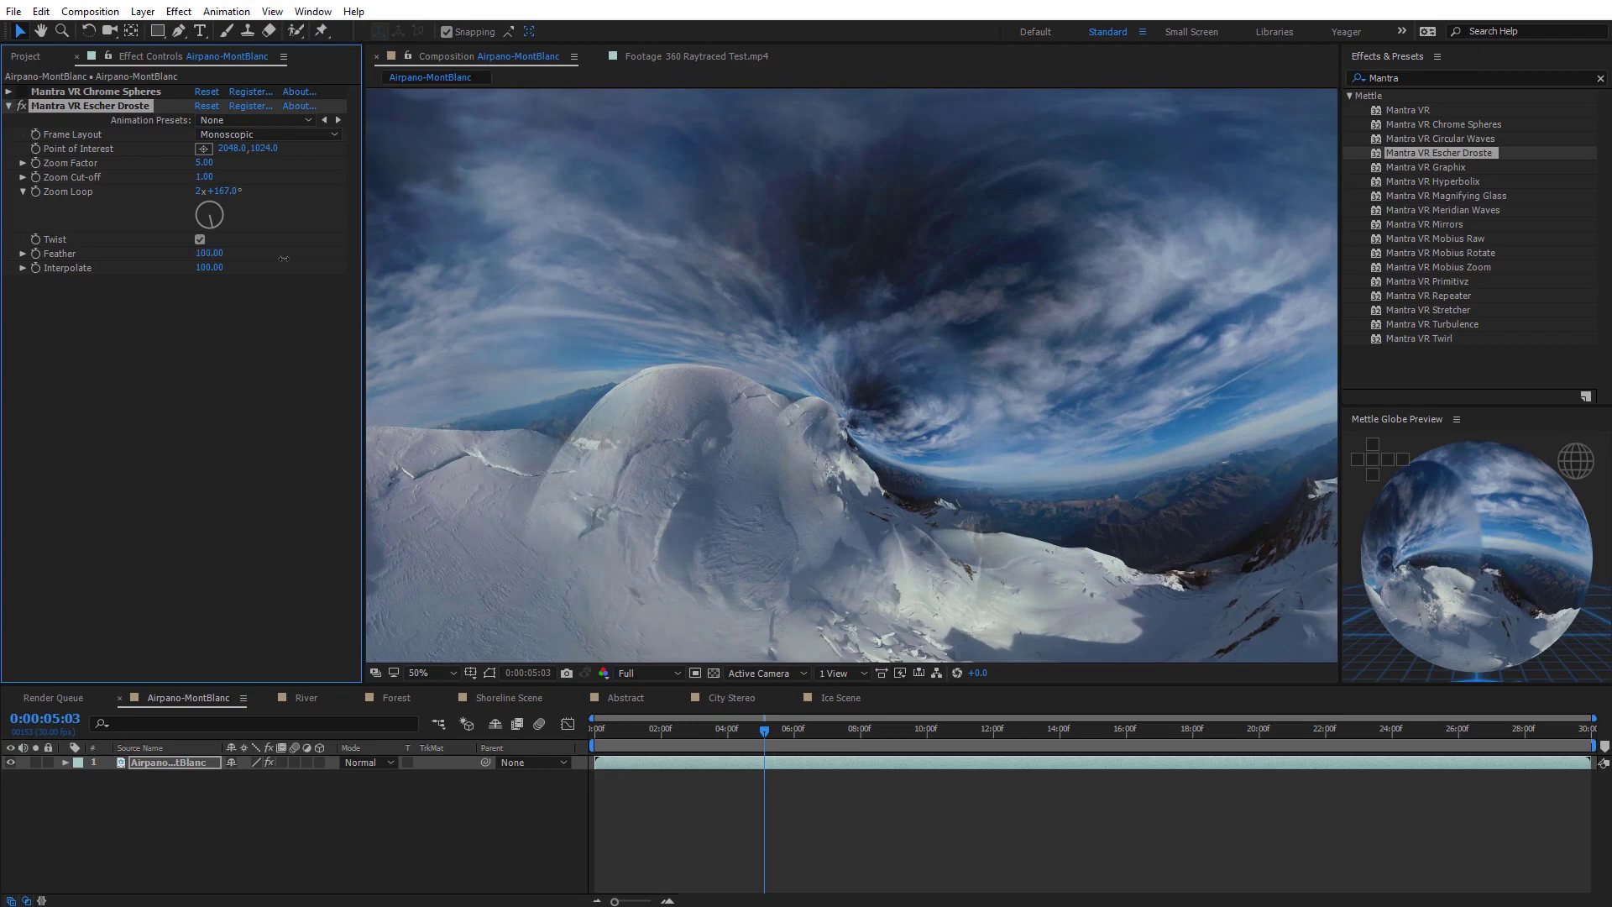
scroll(736, 410, down, 1)
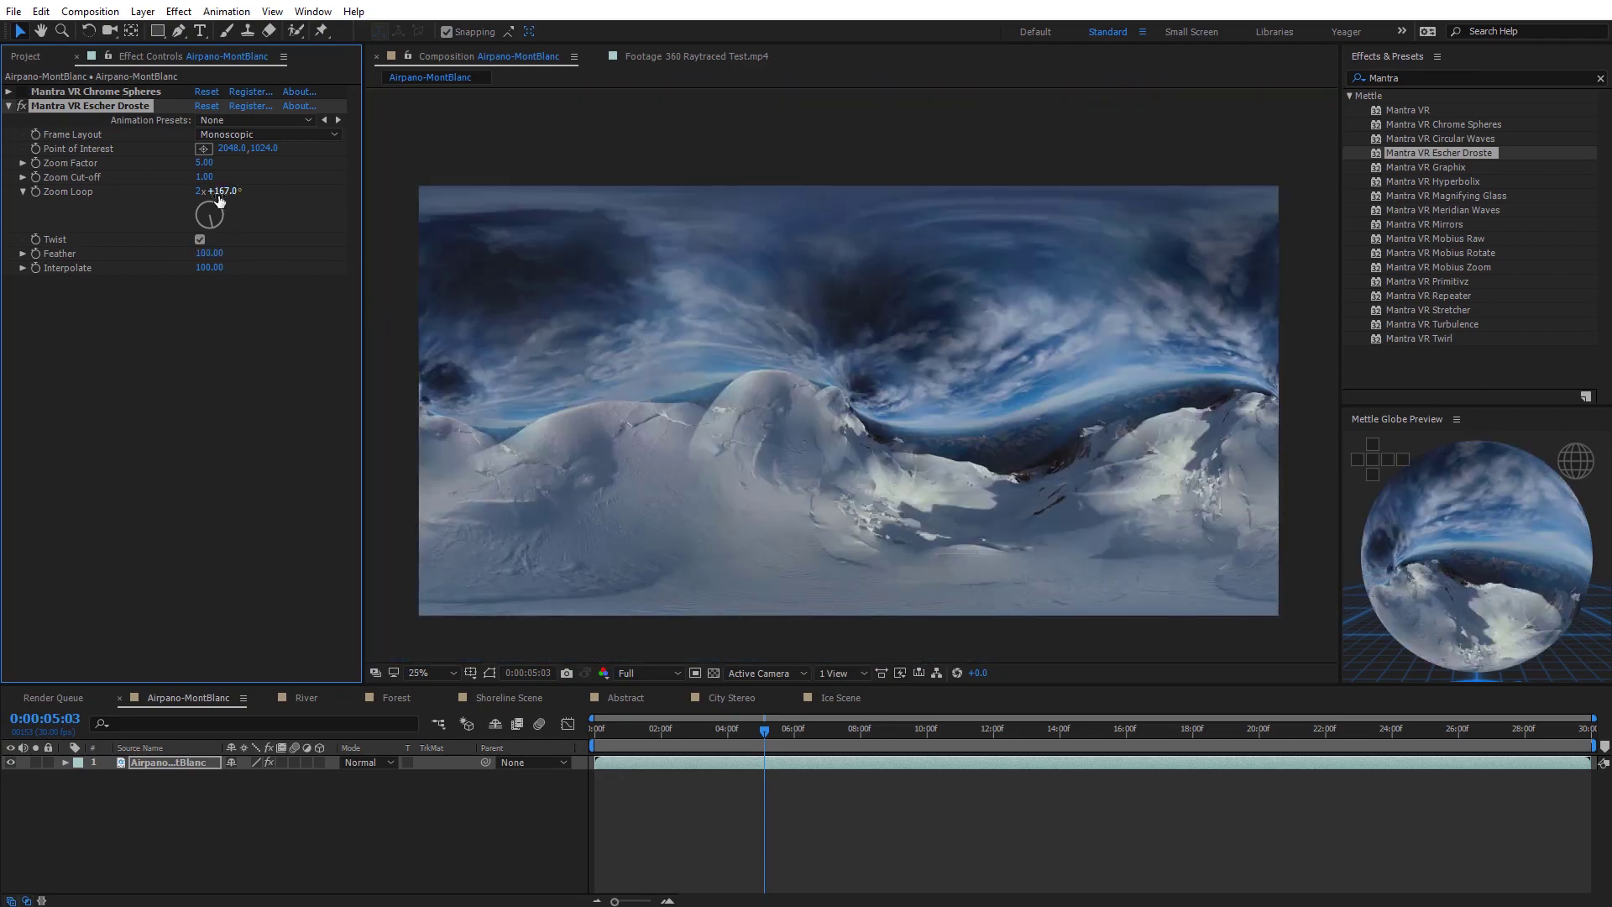
Set the Escher Droste Zoom Loop to 2x +152°, Feather to 0 and Interpolate to 0
drag(220, 199, 256, 237)
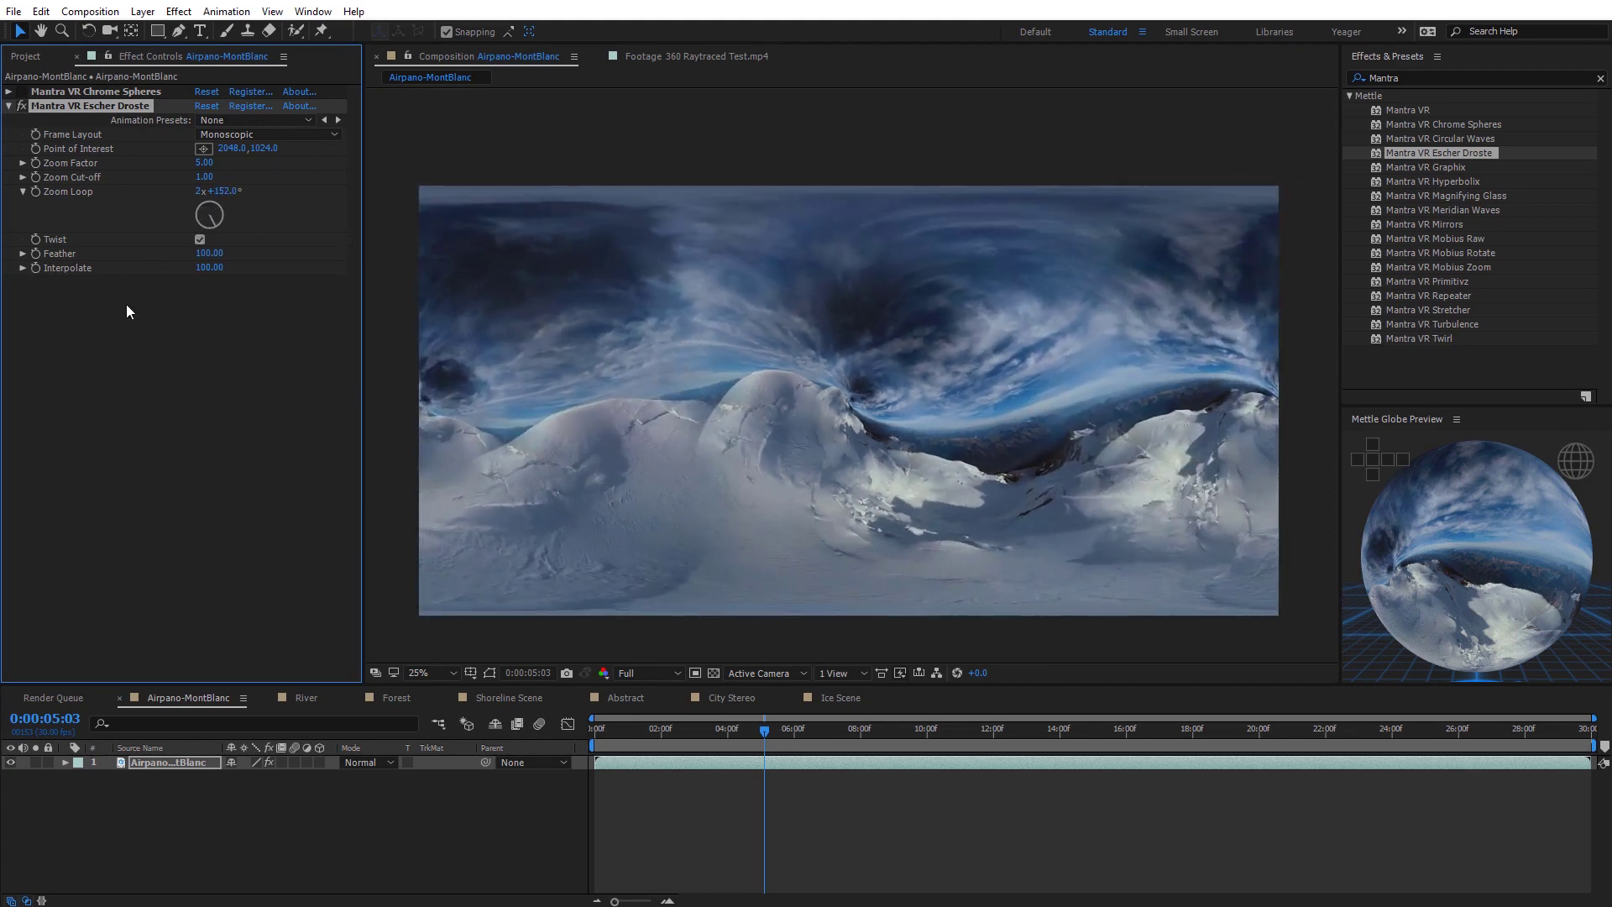
drag(210, 252, 91, 253)
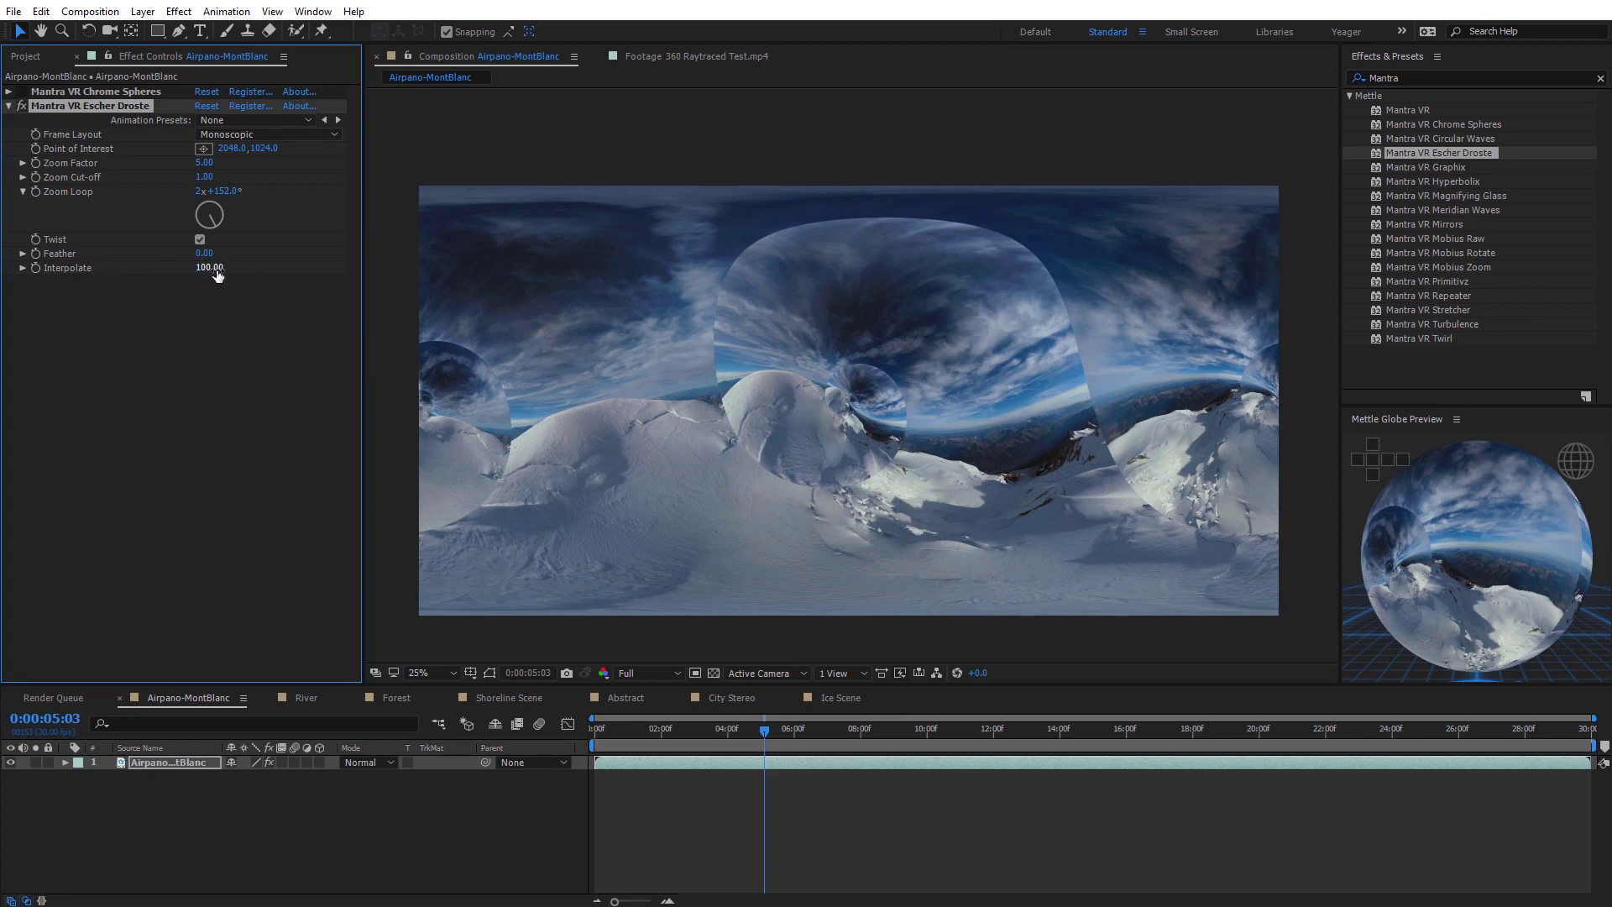
drag(215, 270, 123, 268)
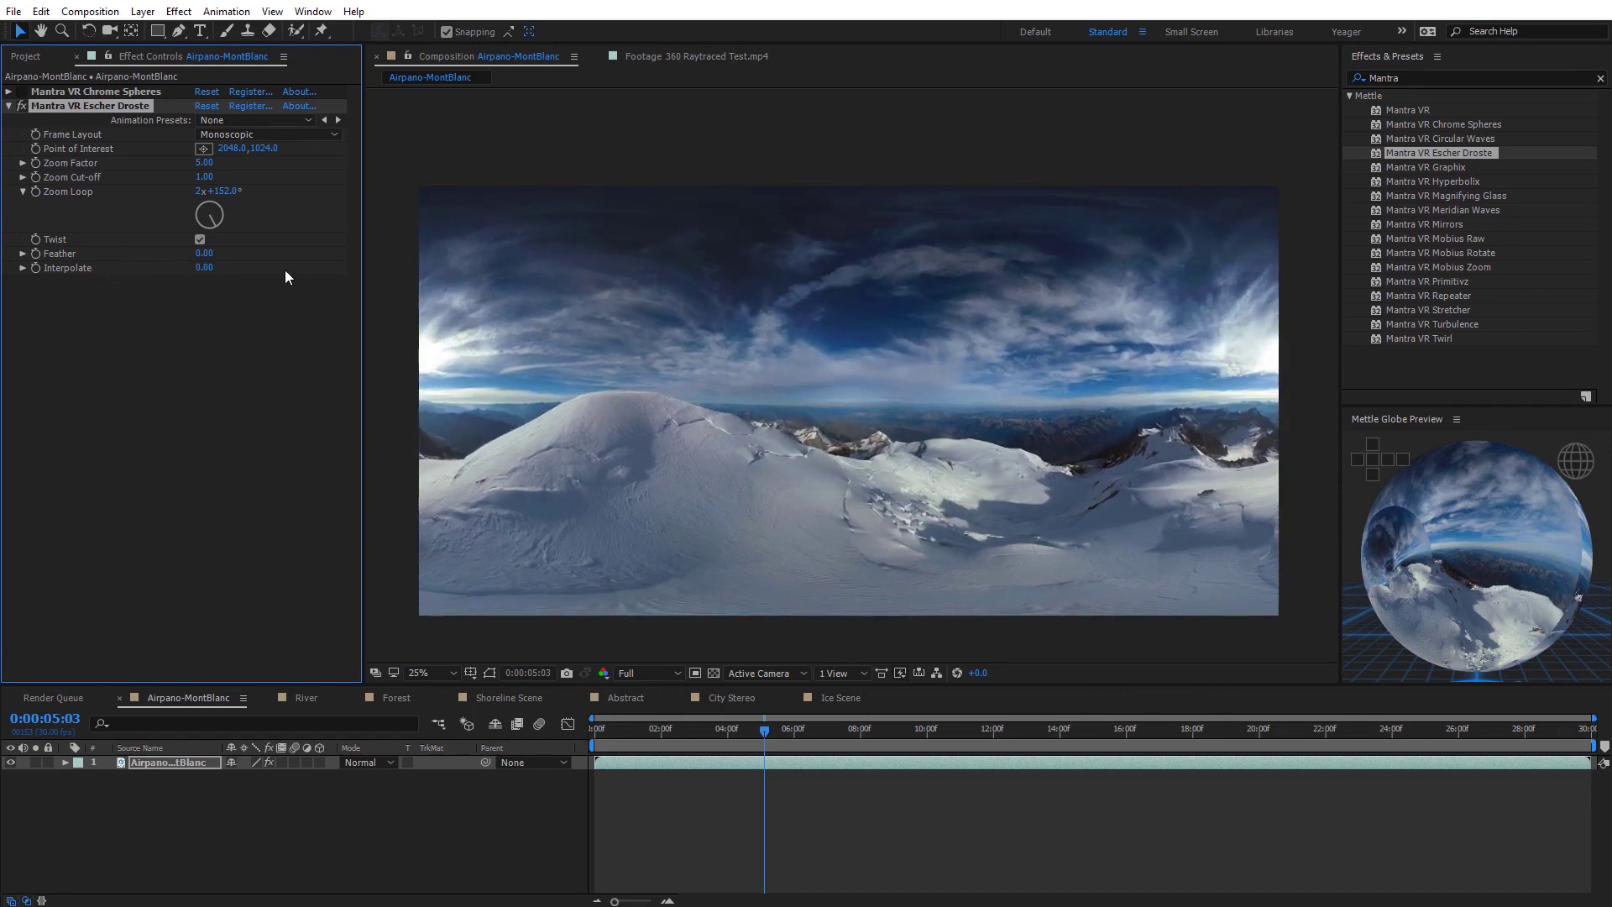
Play a preview of the animated Escher Droste zoom loop over the first four seconds
key(space)
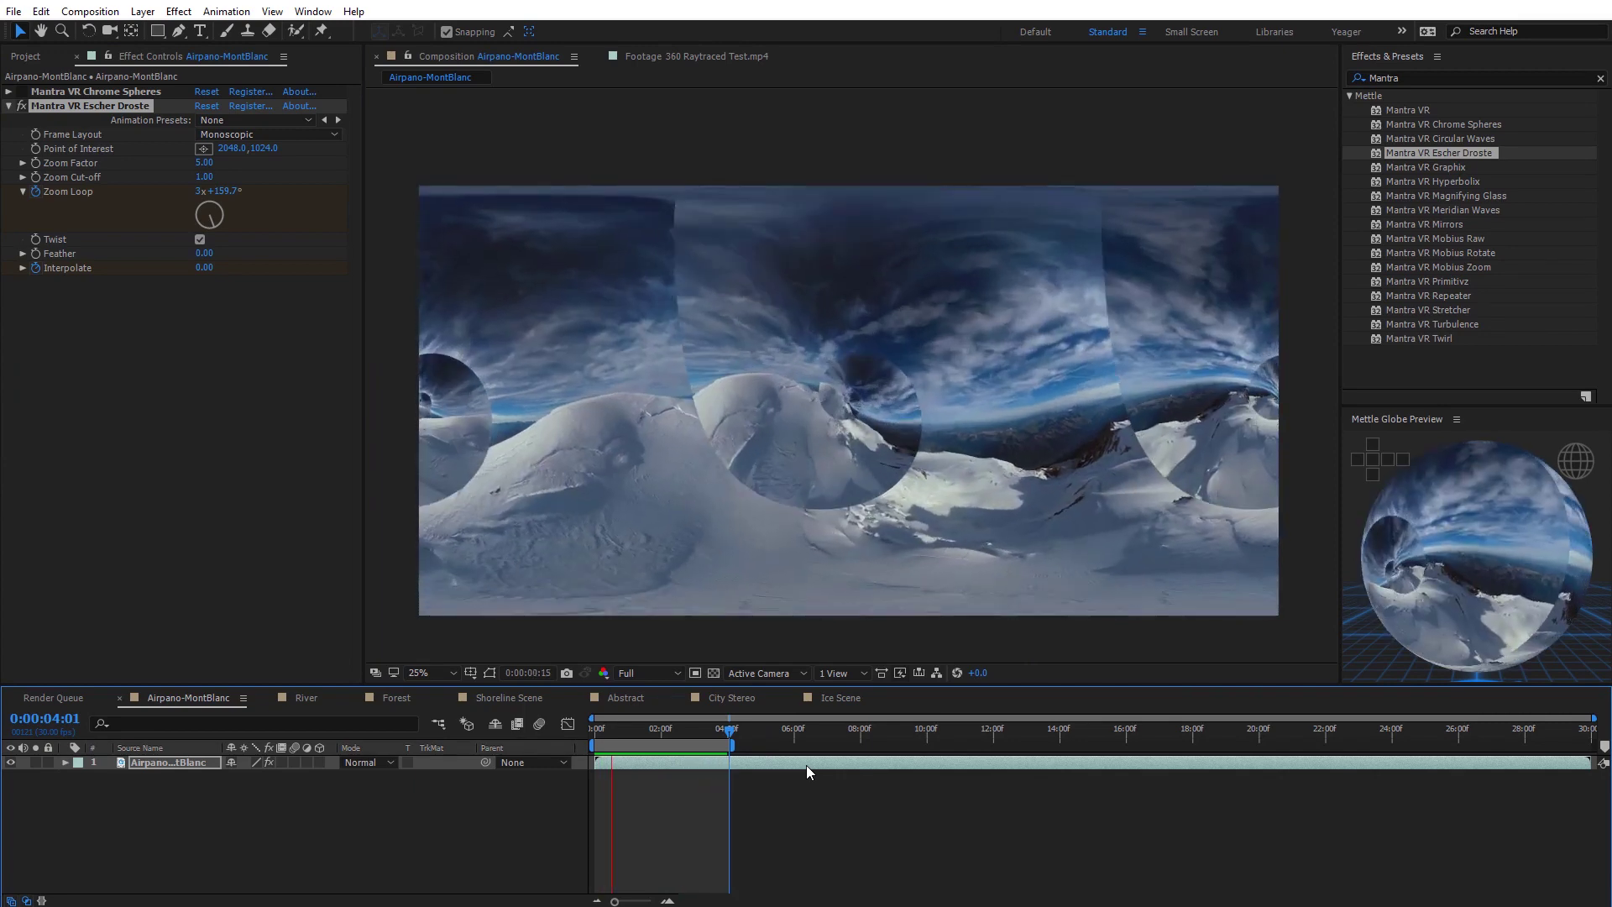
key(space)
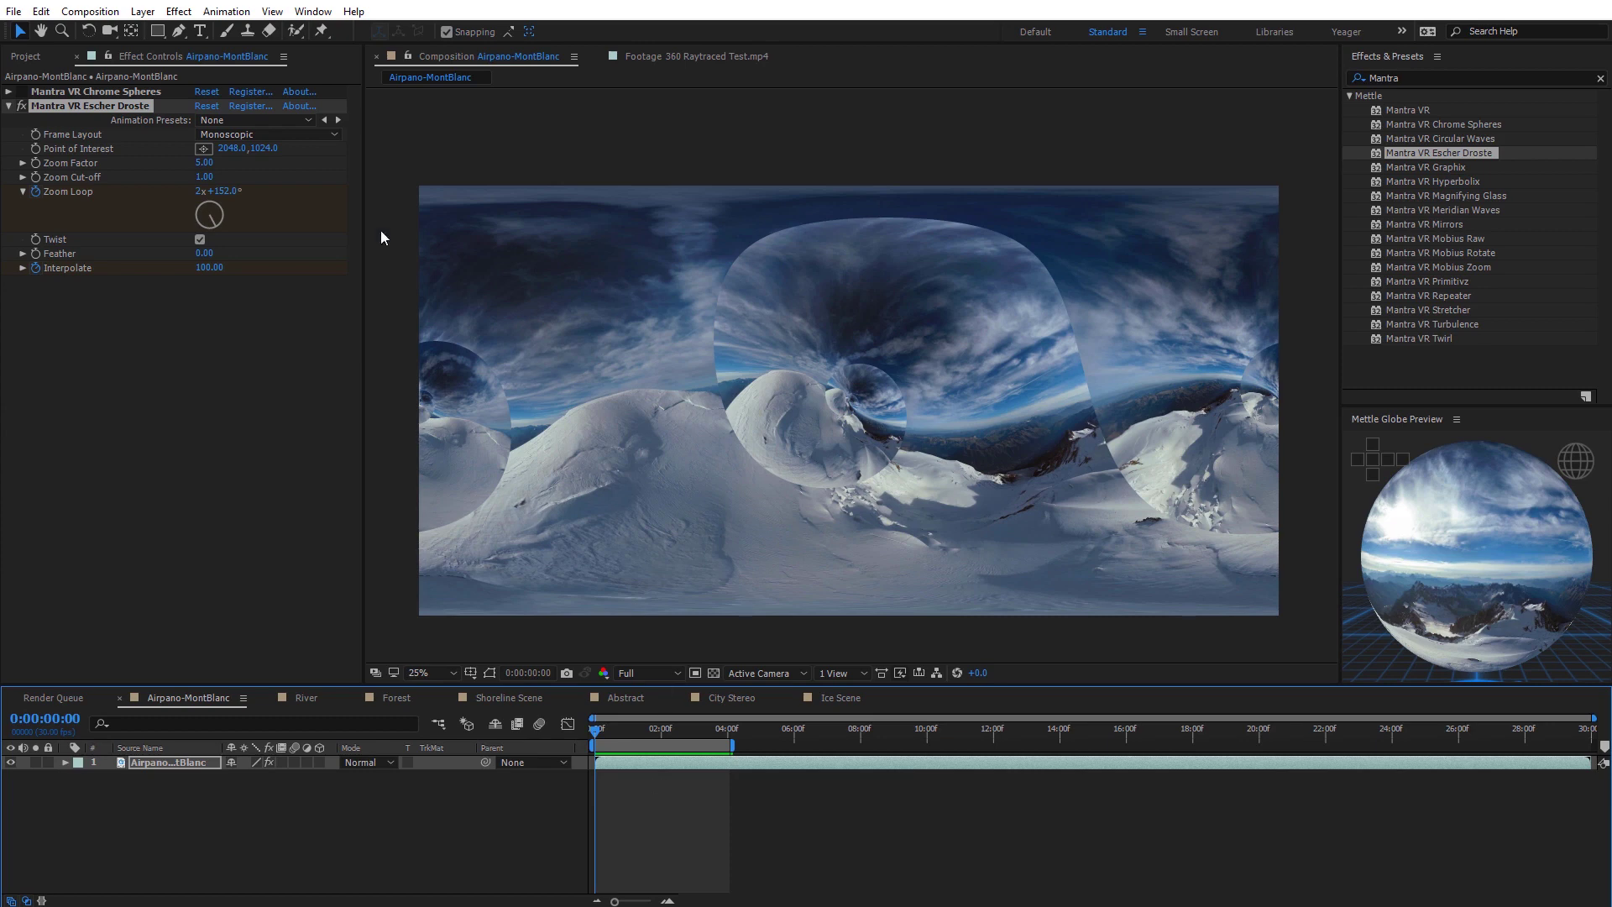
Re-enable the Chrome Spheres effect and move it below Escher Droste in the layer's effect order
click(22, 92)
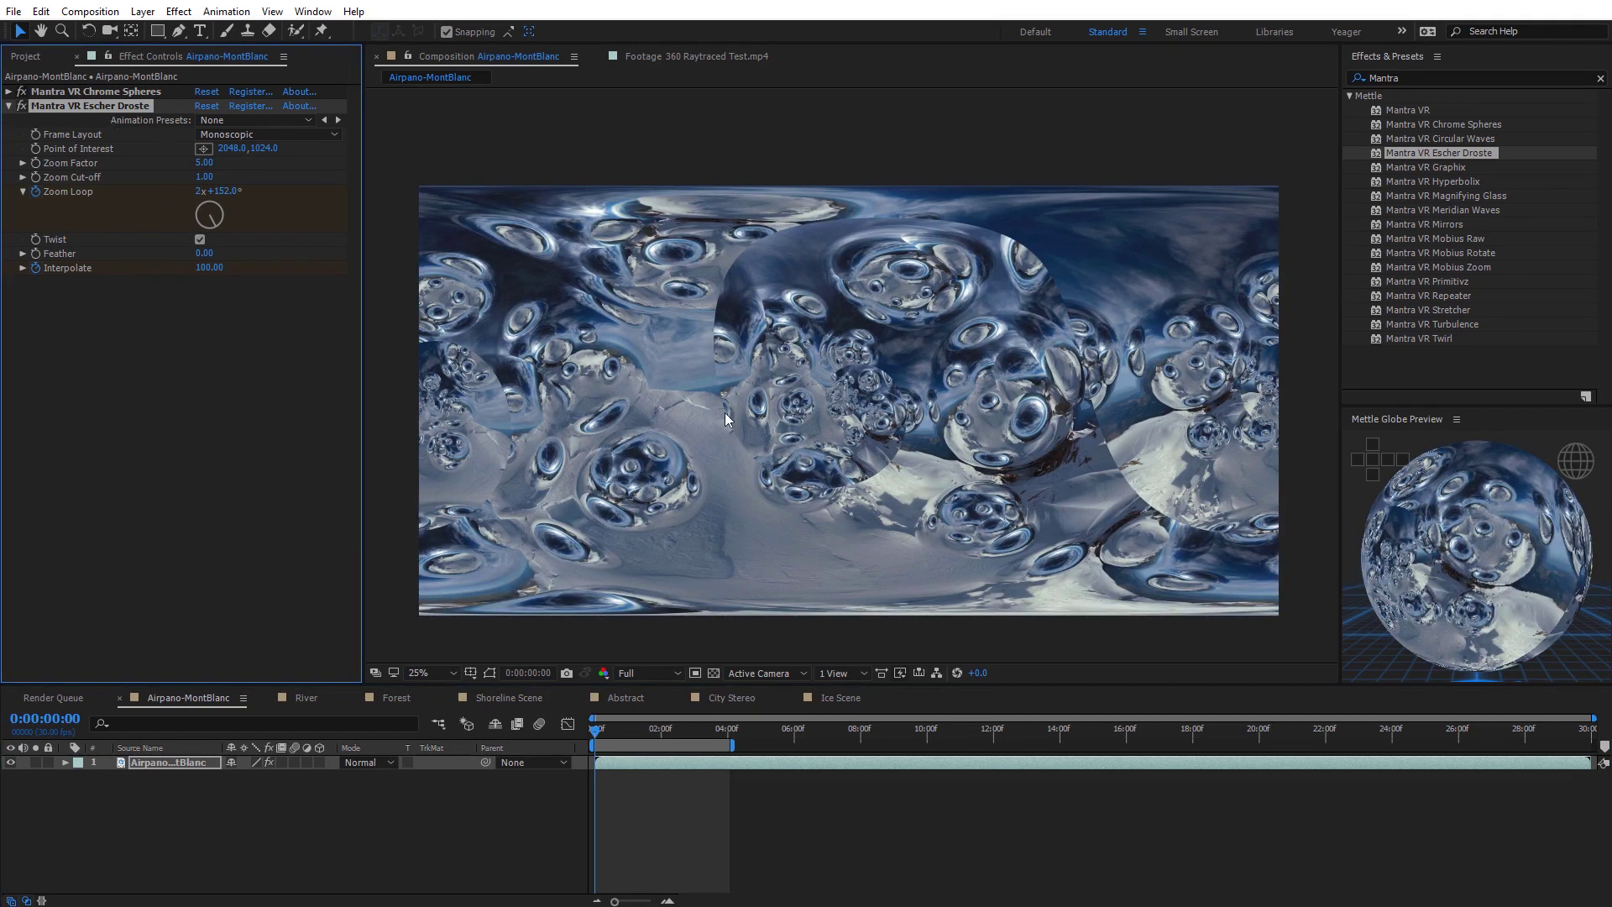
mouse_move(598, 737)
mouse_down()
mouse_move(704, 733)
mouse_move(586, 732)
mouse_up()
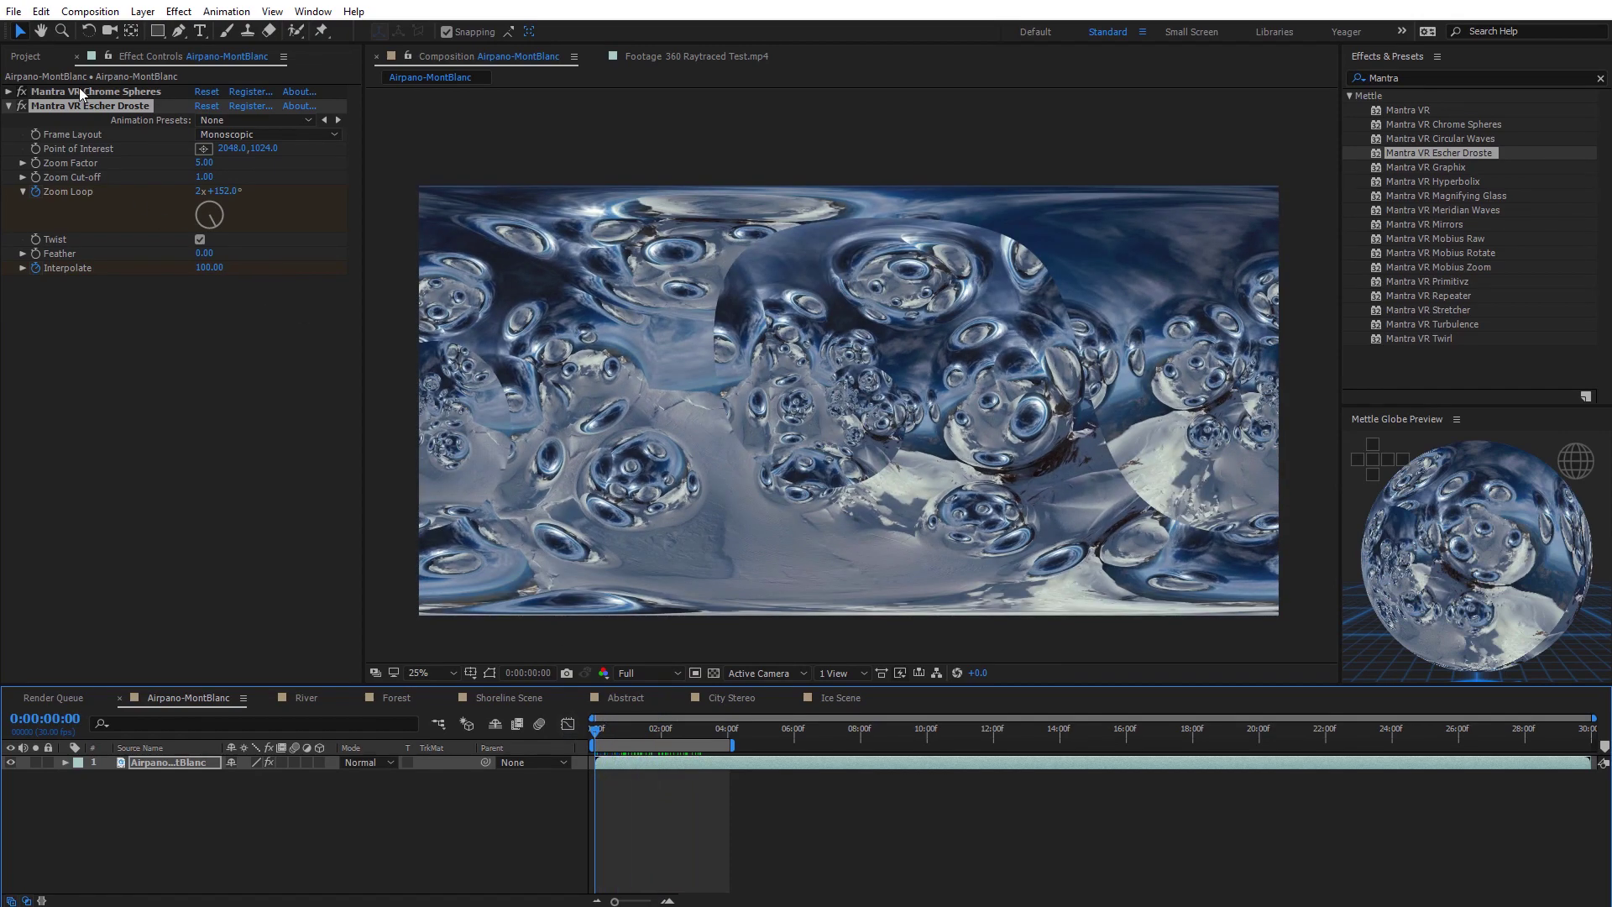
drag(79, 89, 176, 337)
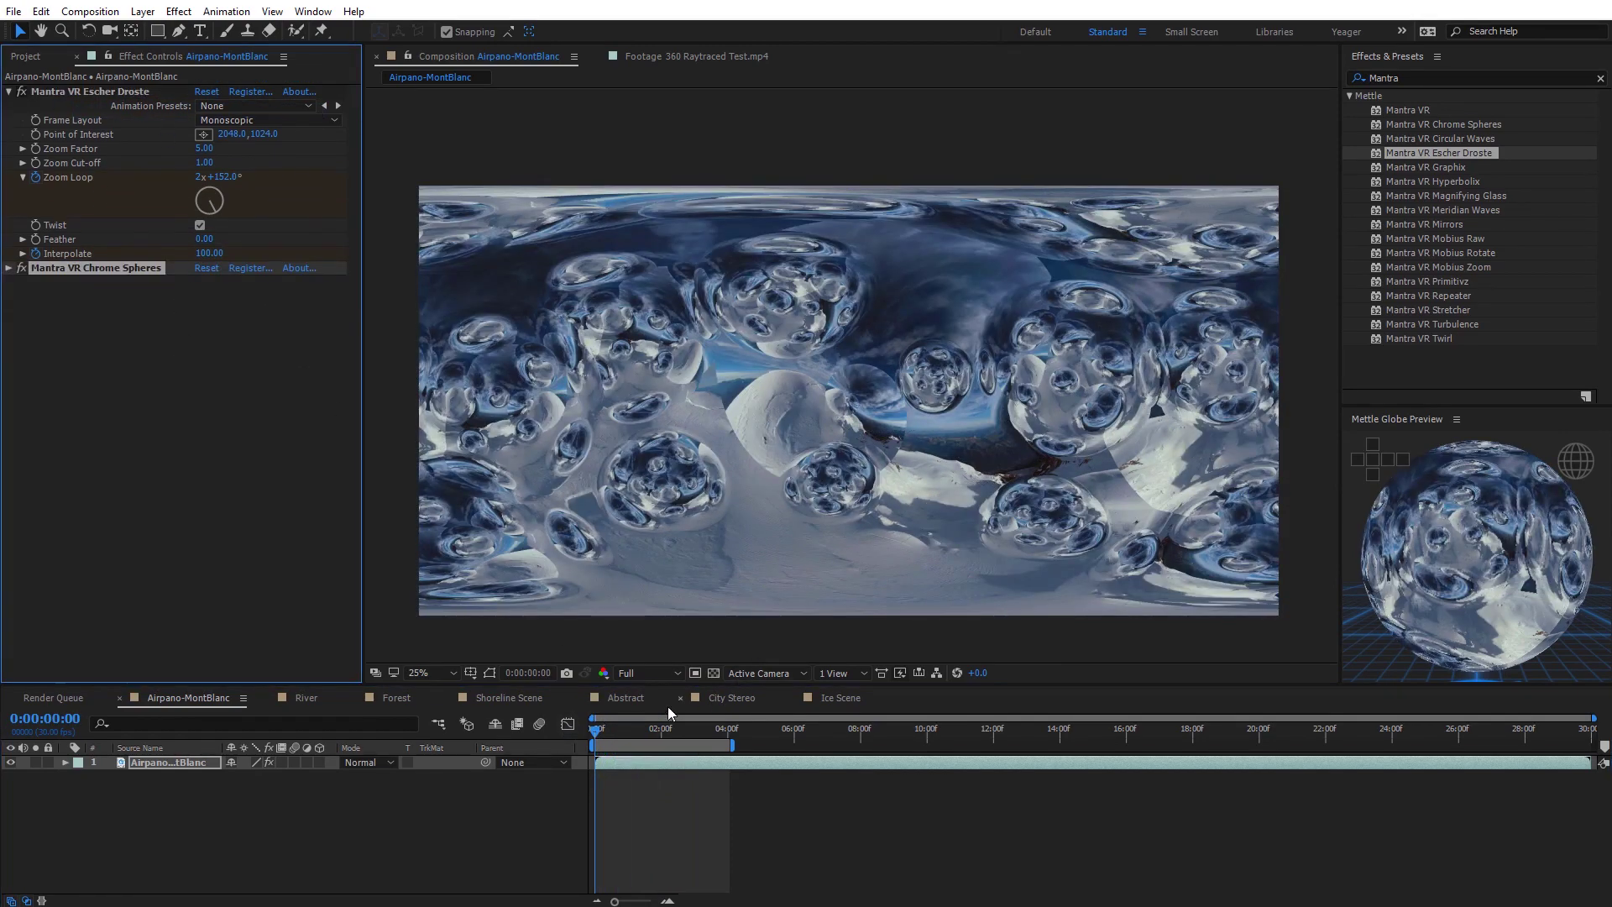
Scrub through the first seconds of the timeline to 0:00:02:11 to examine the reordered effects
drag(605, 736, 559, 736)
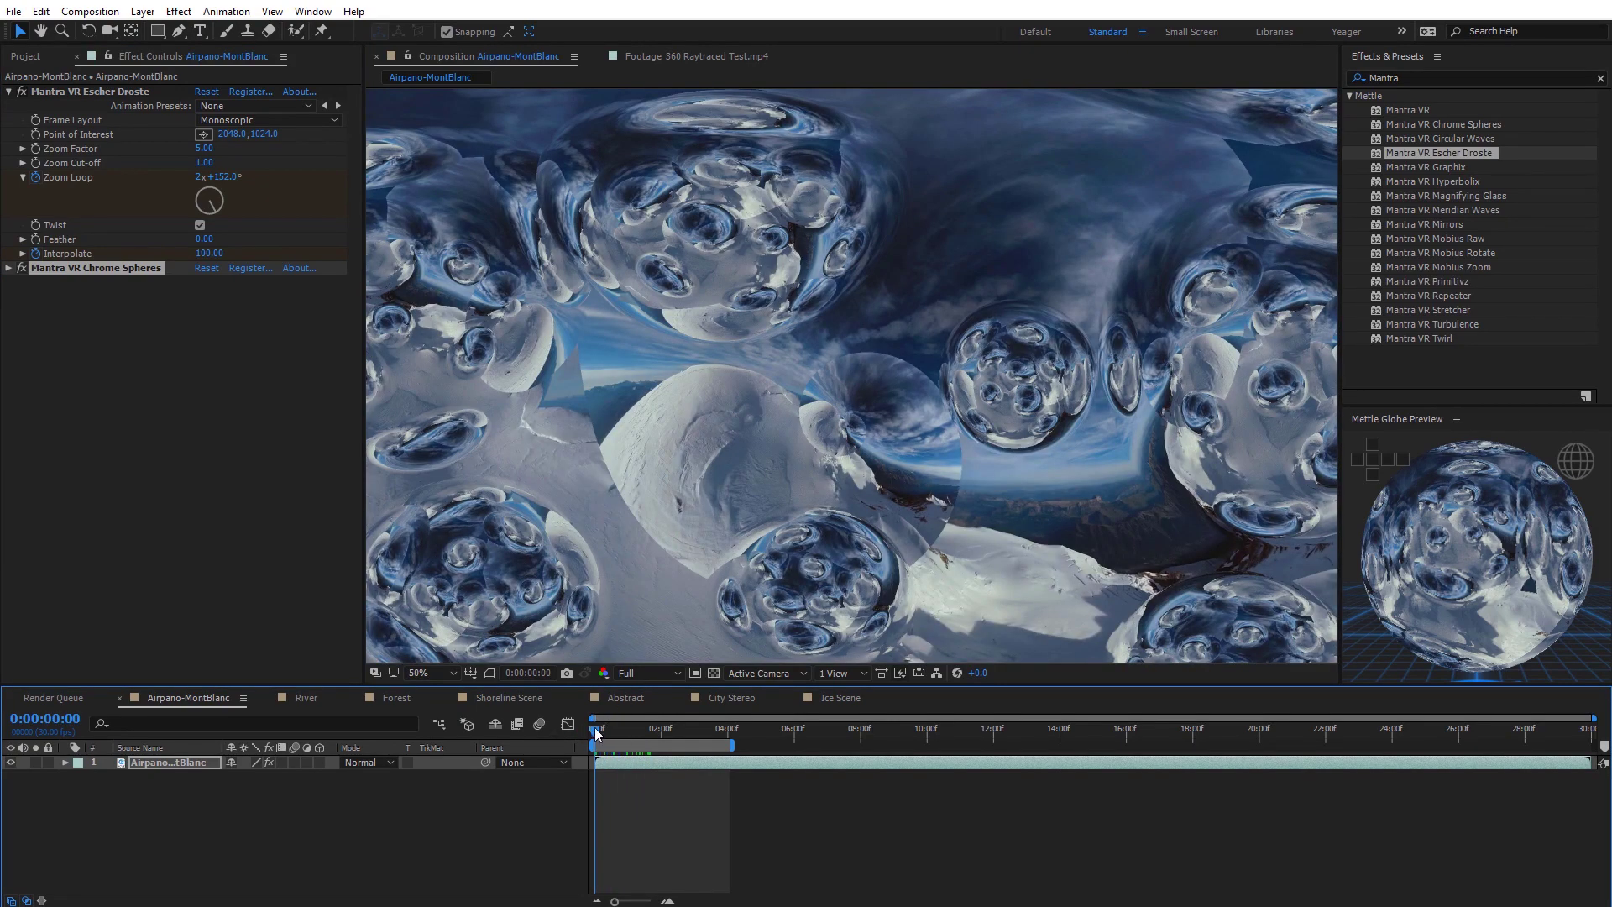
drag(598, 735, 677, 714)
scroll(743, 421, down, 2)
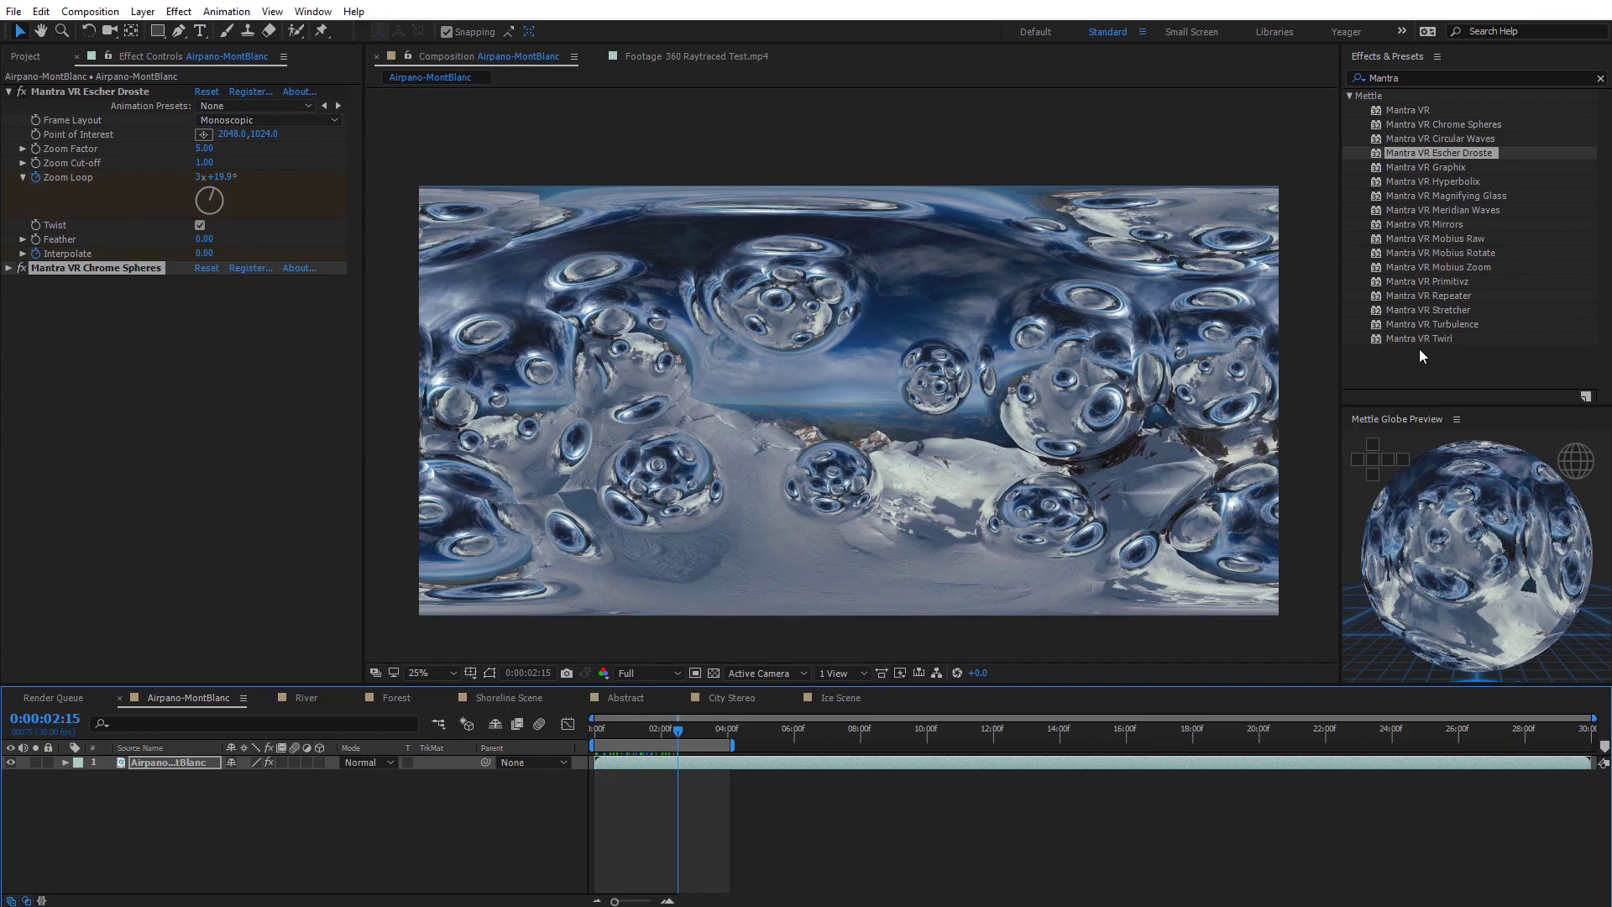
drag(677, 738, 674, 738)
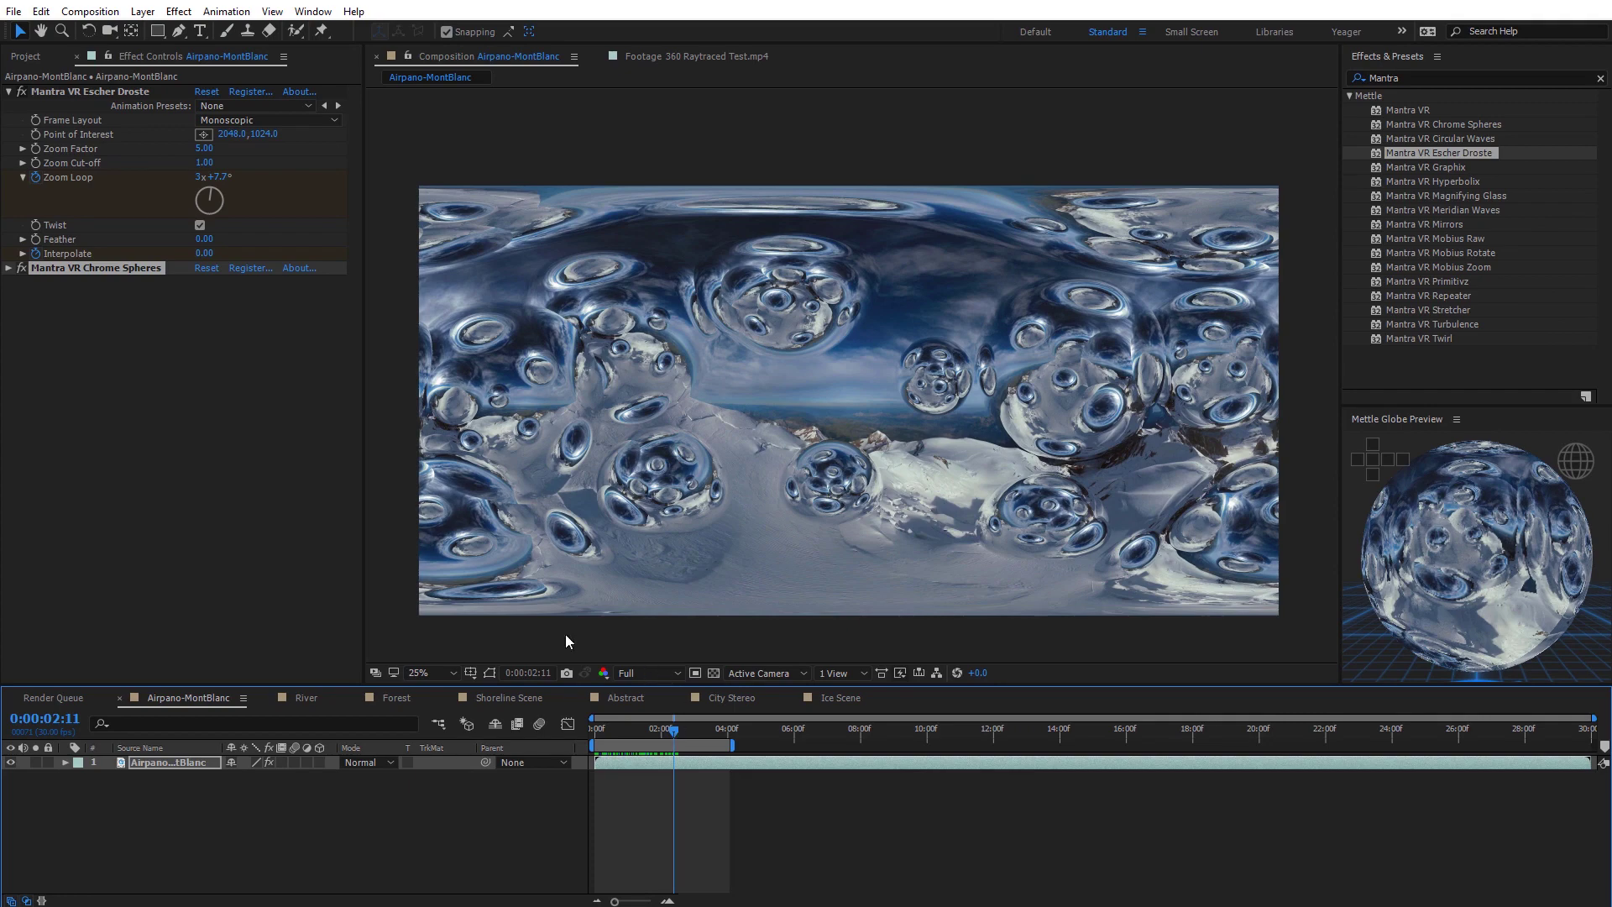
Switch to the River composition and apply the Mantra VR effect to the River layer, keeping its Frame Layout Monoscopic
click(309, 699)
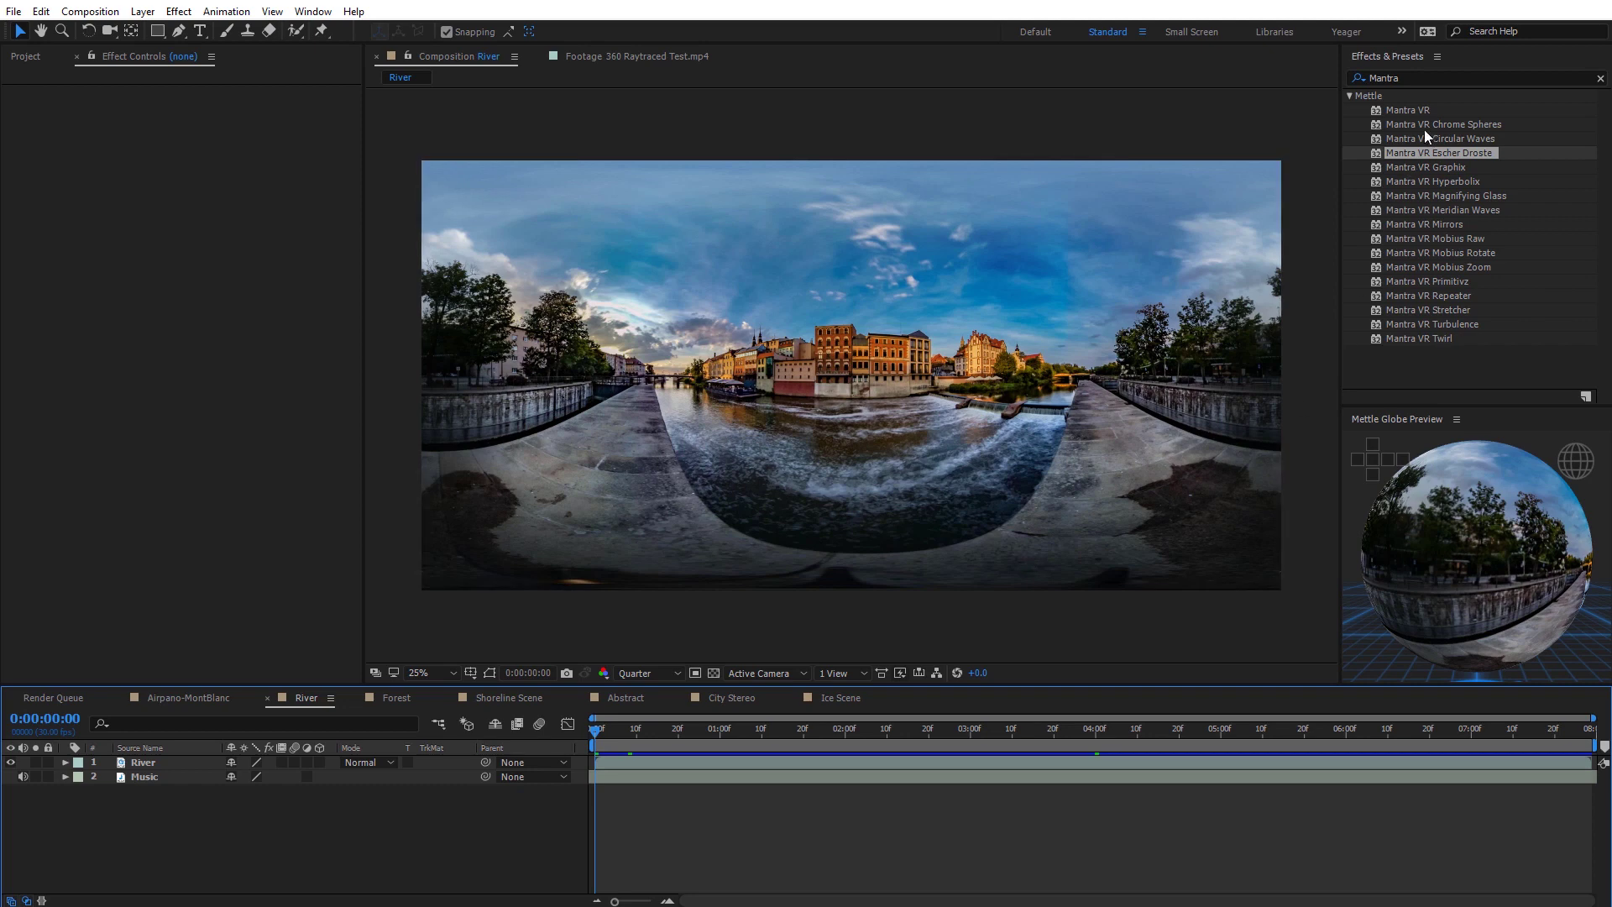
drag(1418, 109, 769, 450)
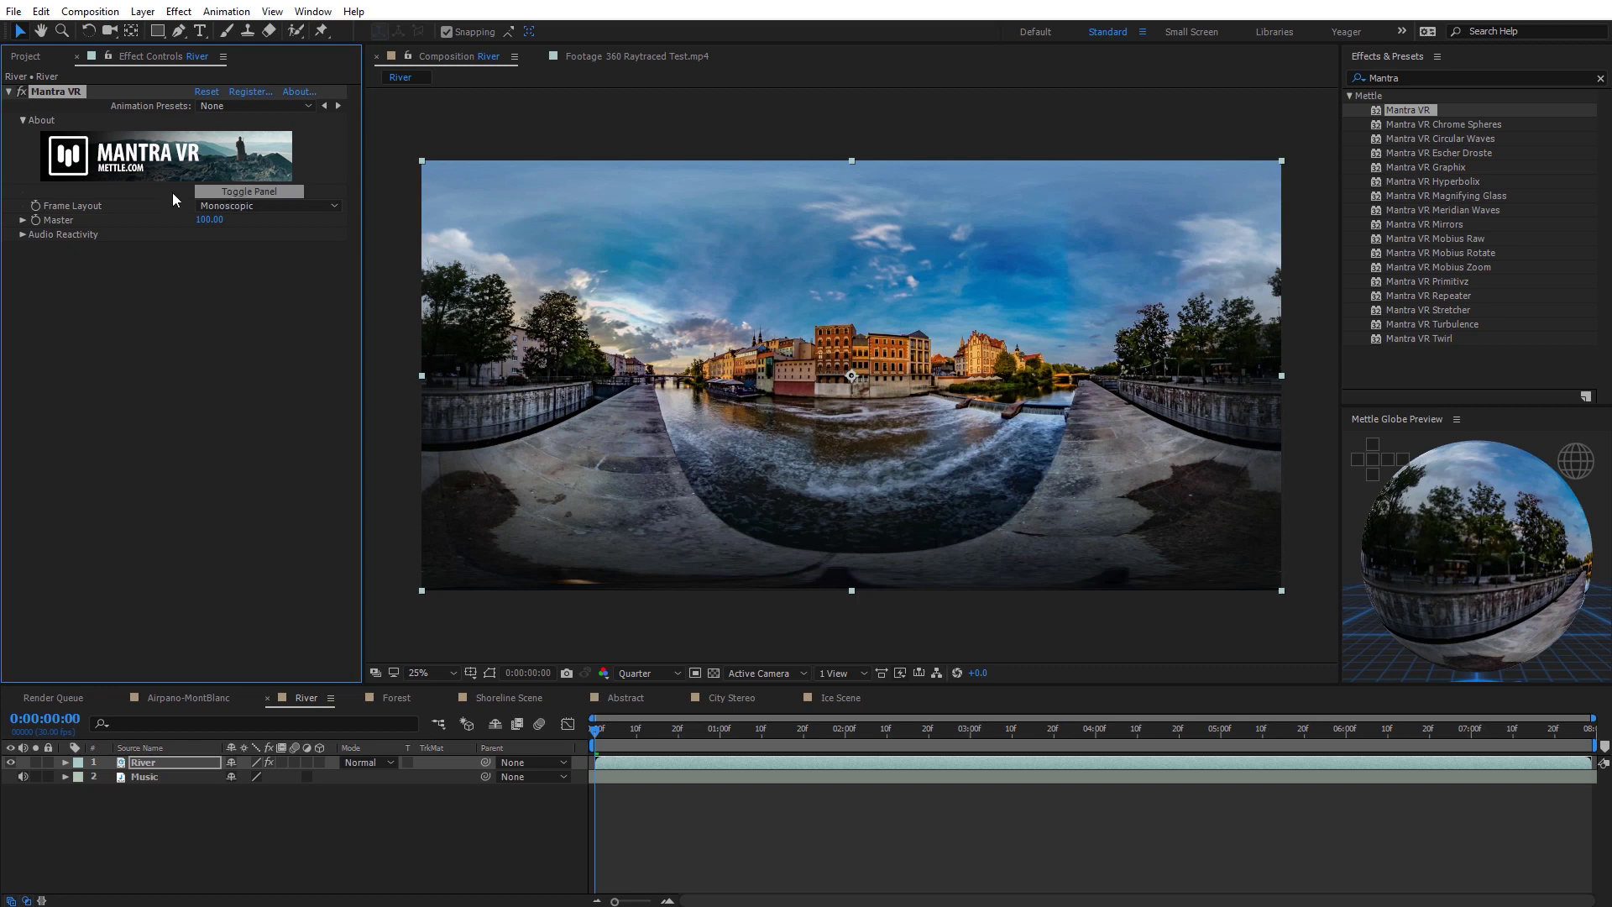
click(244, 205)
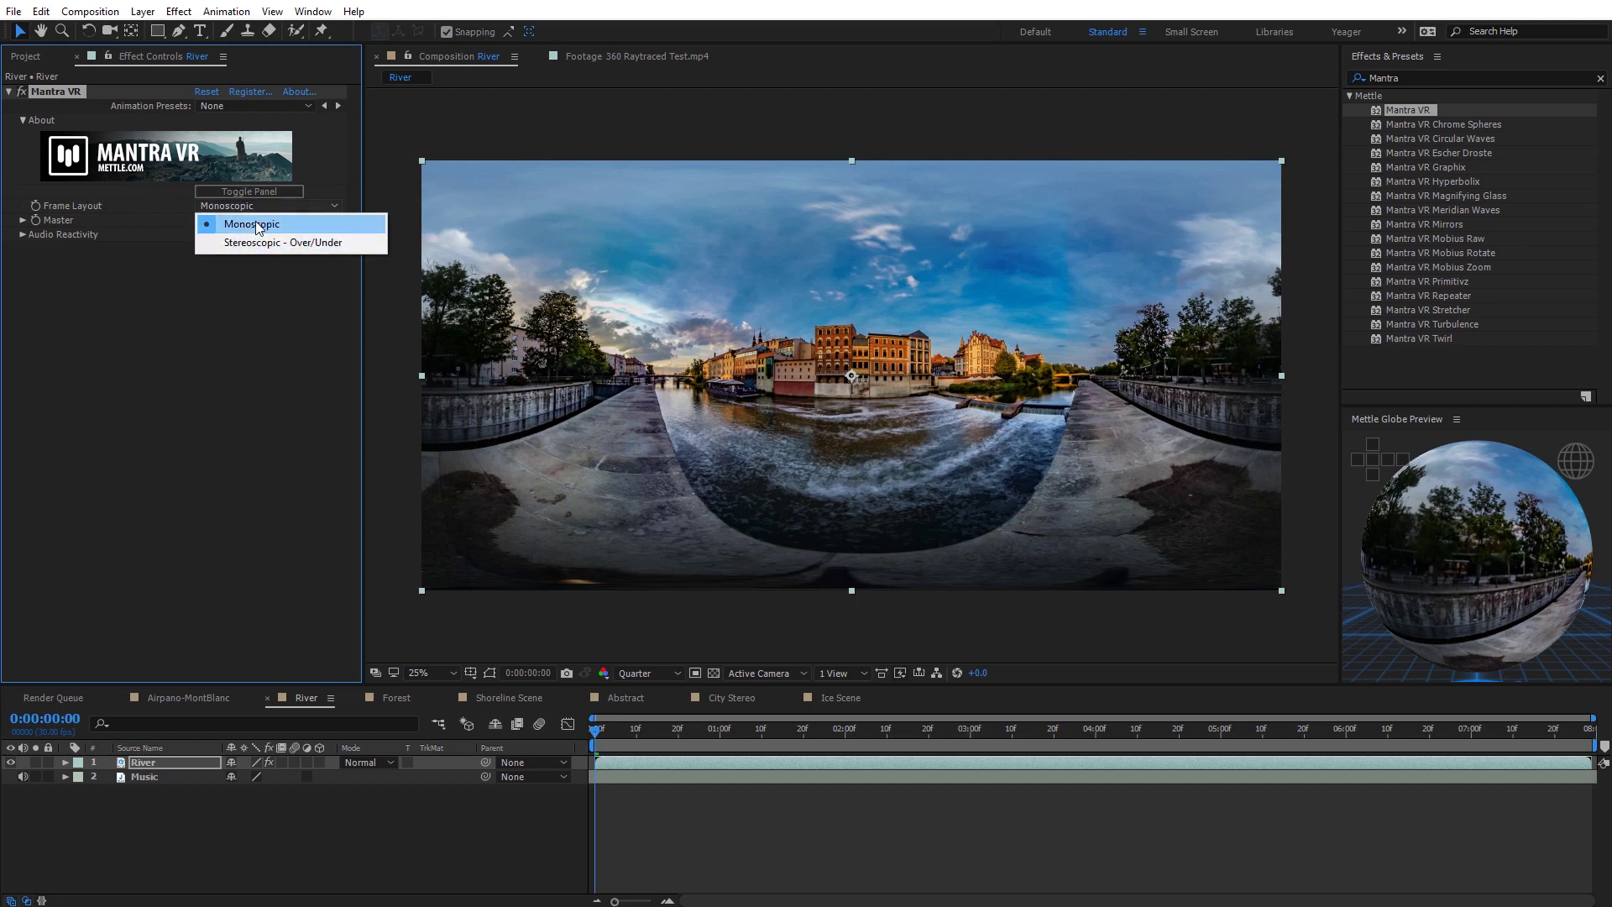
click(173, 209)
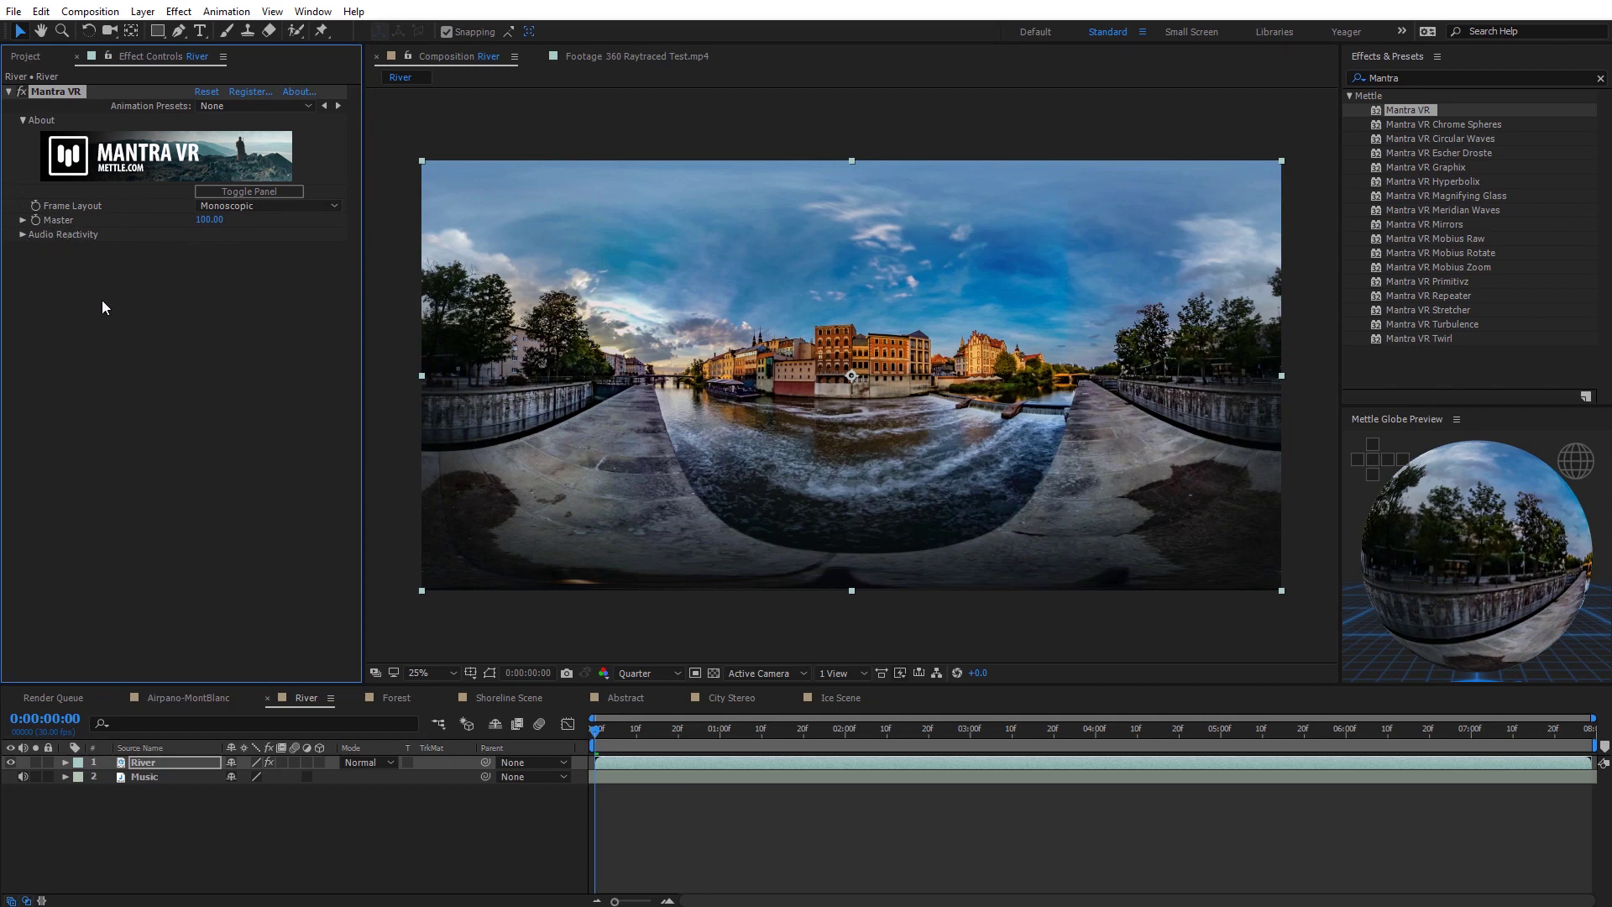
Open the Mettle Mantra VR Panel for the River layer and look at its available Controls and Effects
click(261, 191)
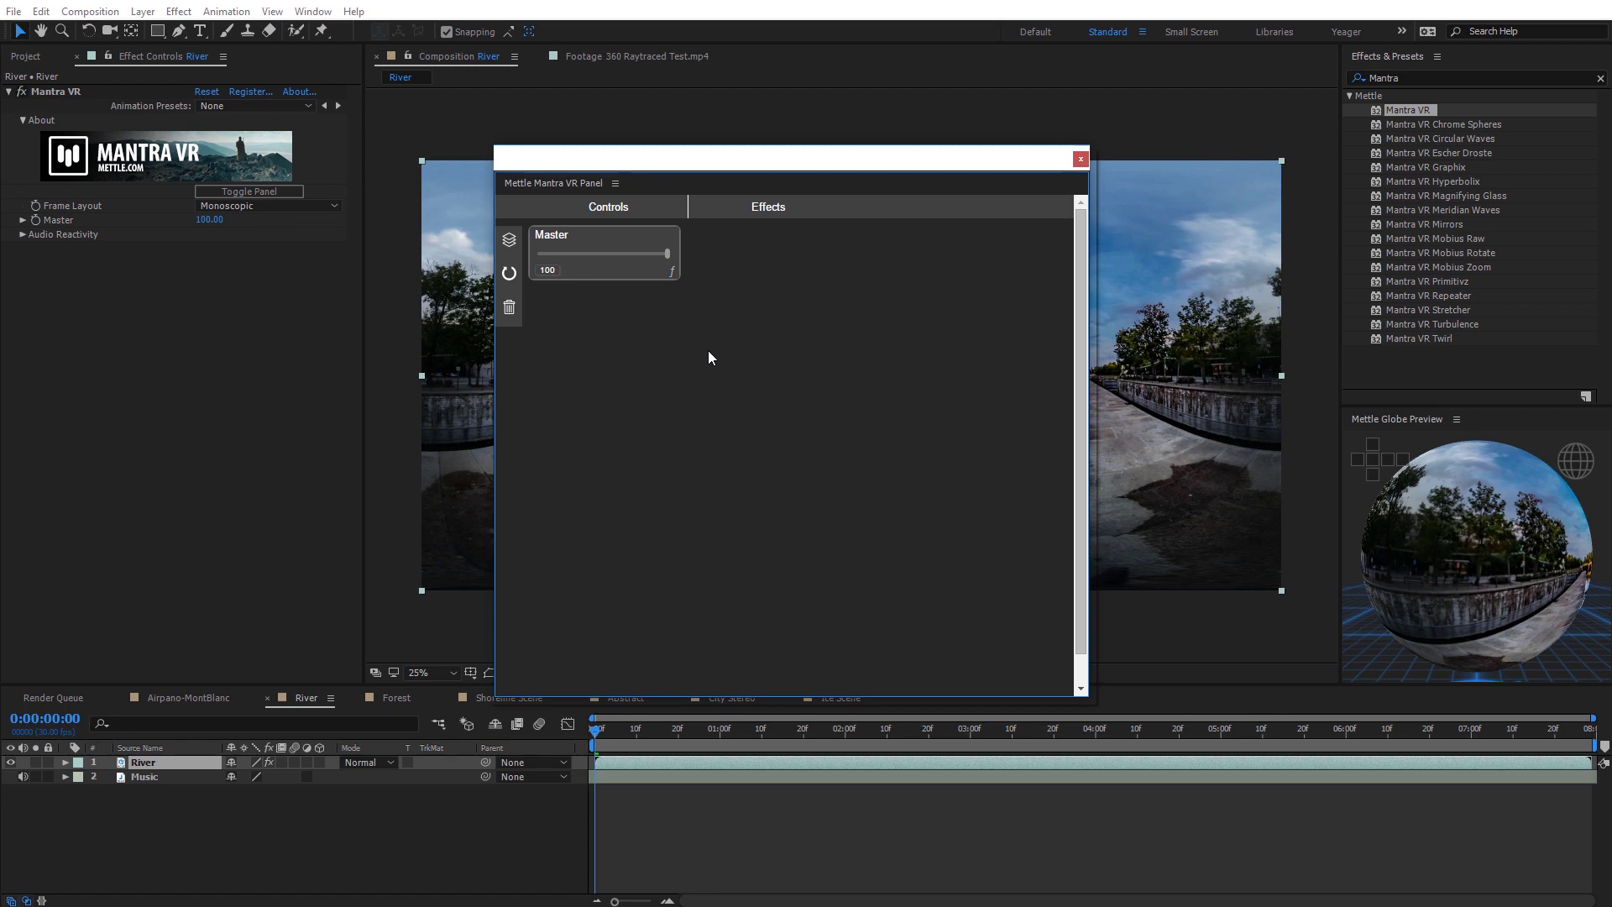
mouse_move(643, 217)
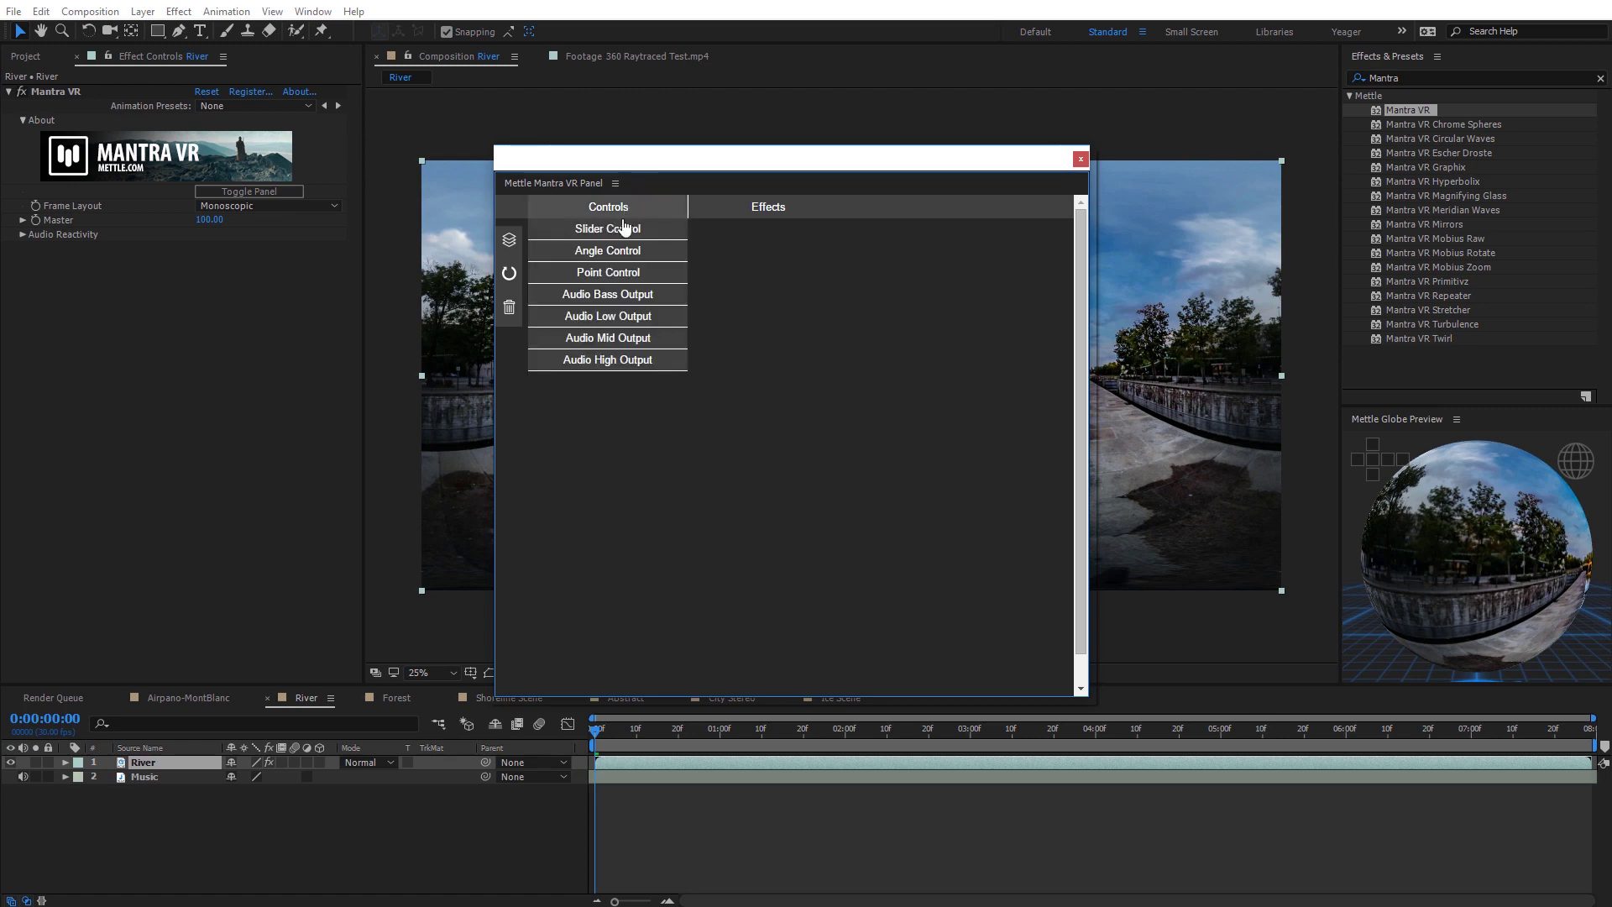
mouse_move(798, 210)
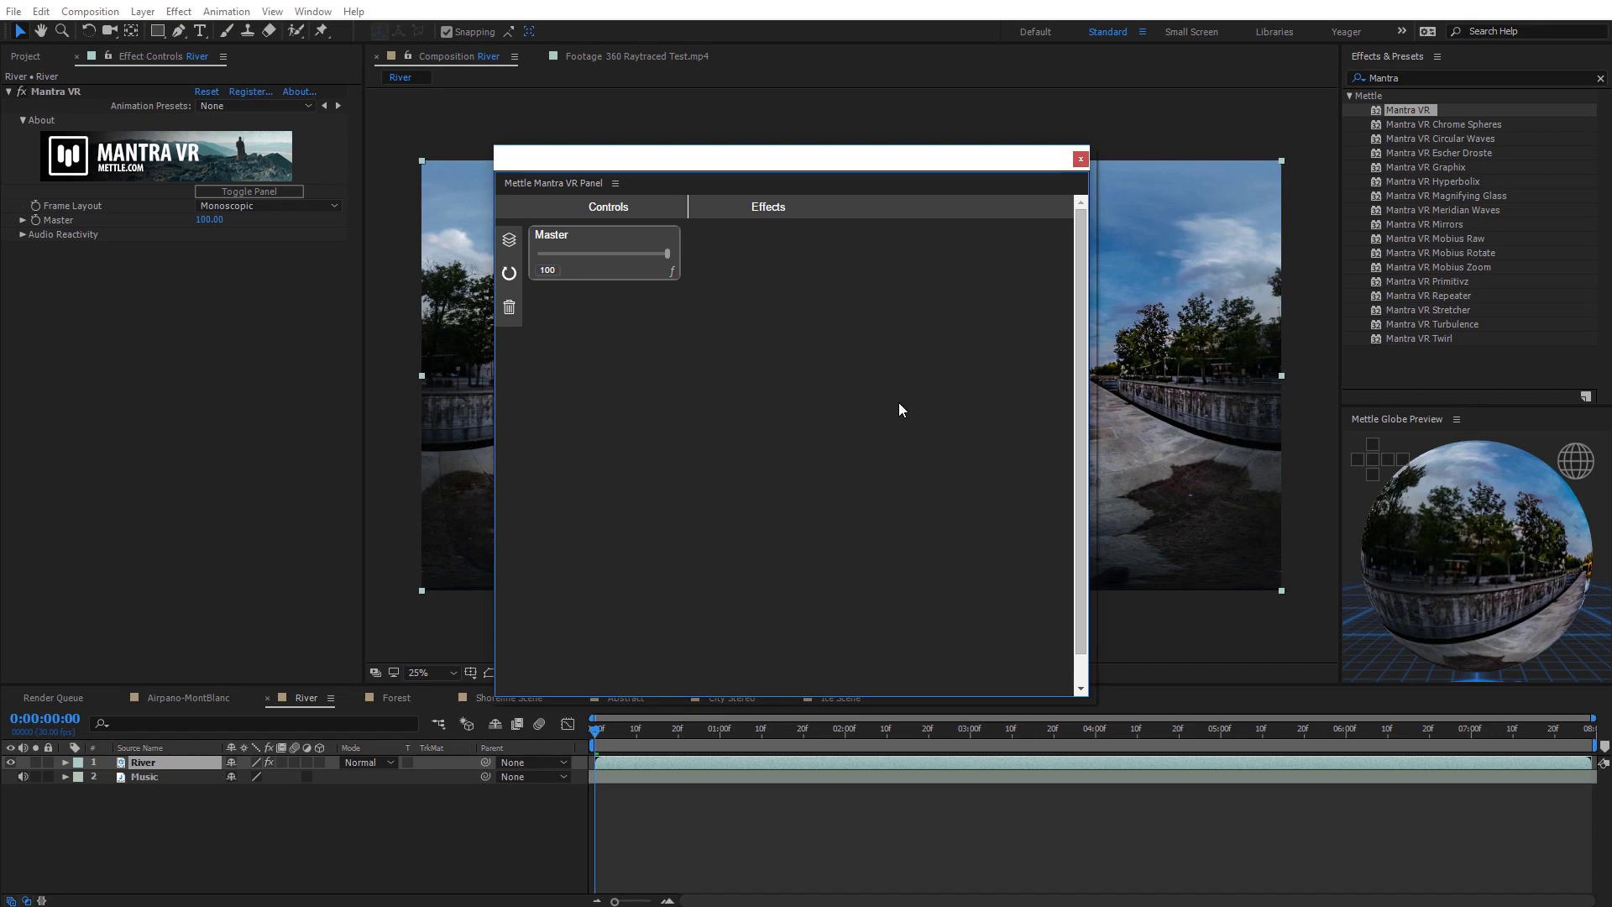
Load the Waves preset in the Mantra VR panel, preview River, and review the Meridian Waves and Circular Waves settings it adds
mouse_move(508, 239)
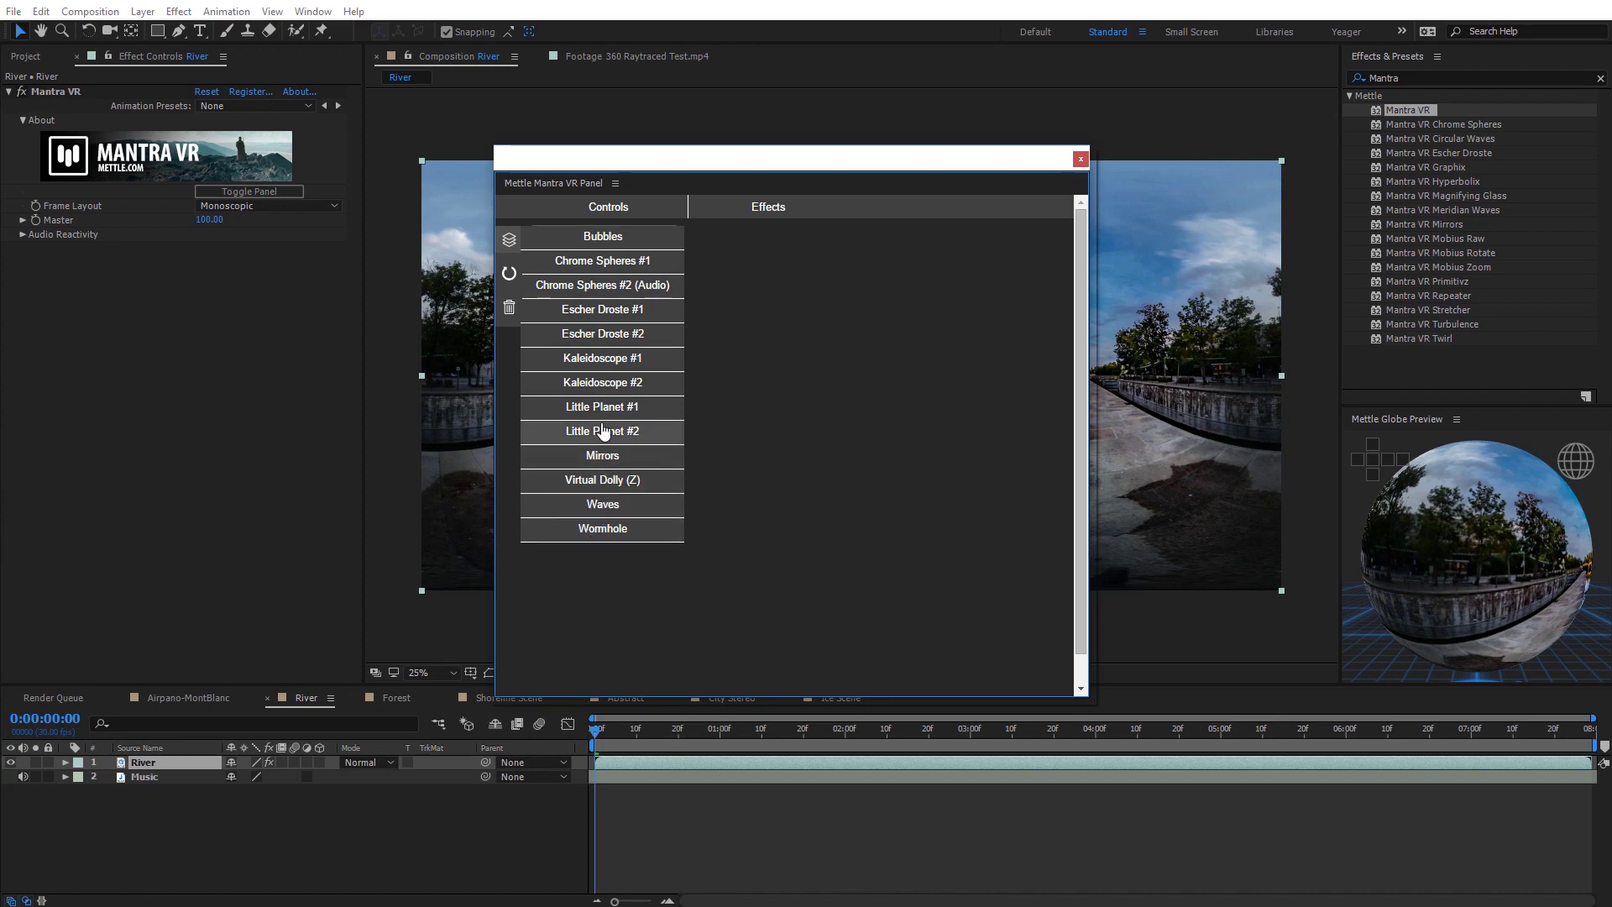
click(614, 507)
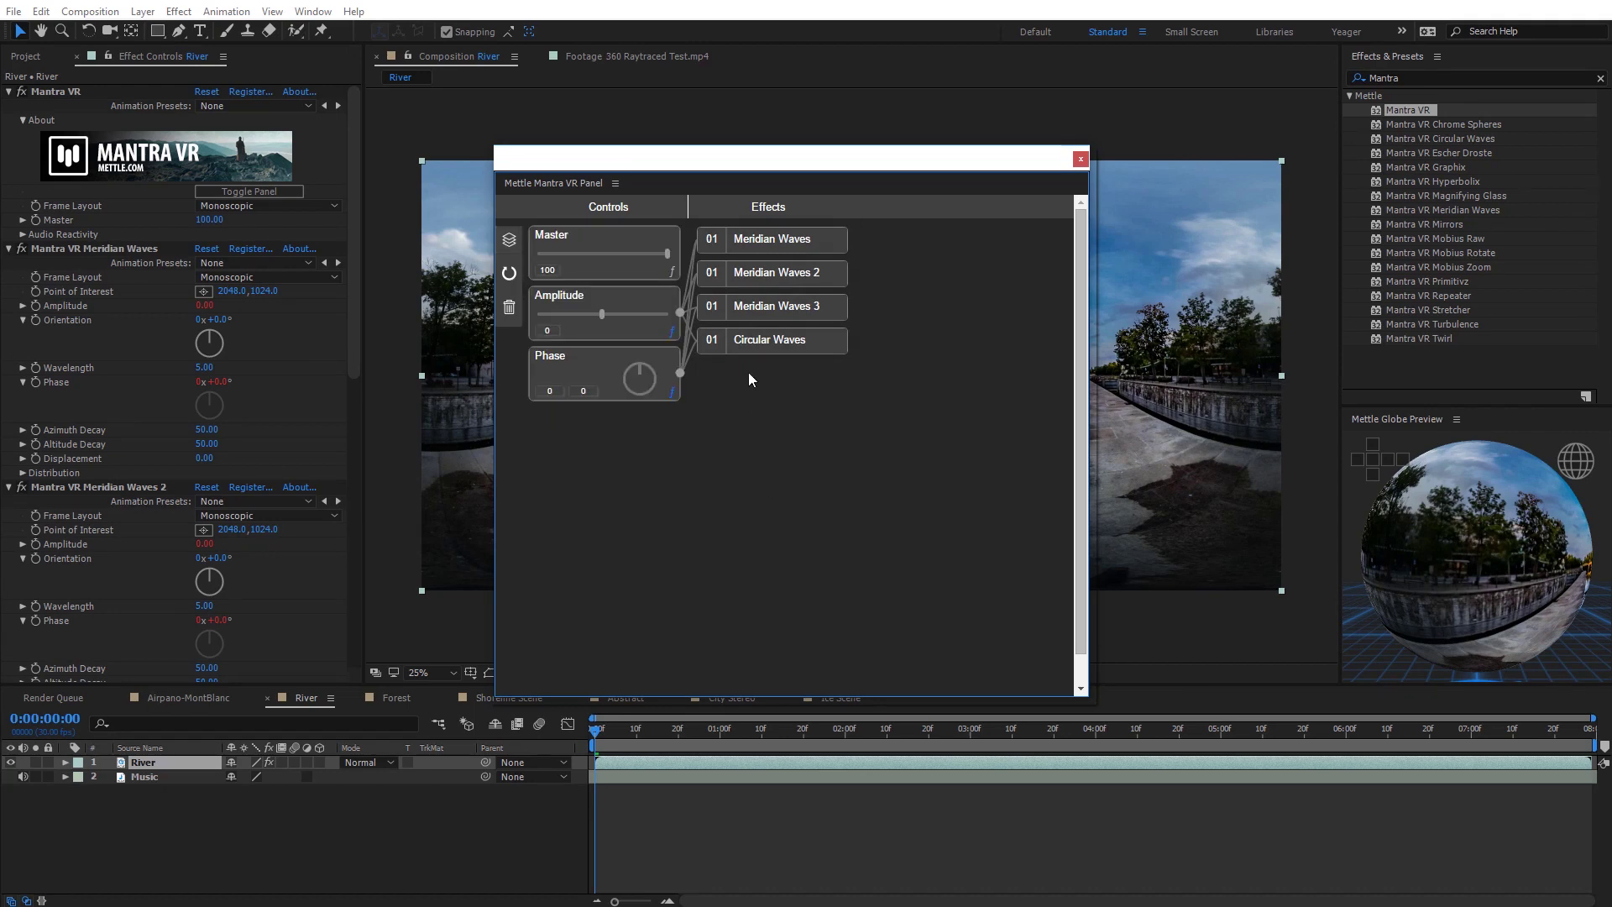
drag(670, 166, 1539, 260)
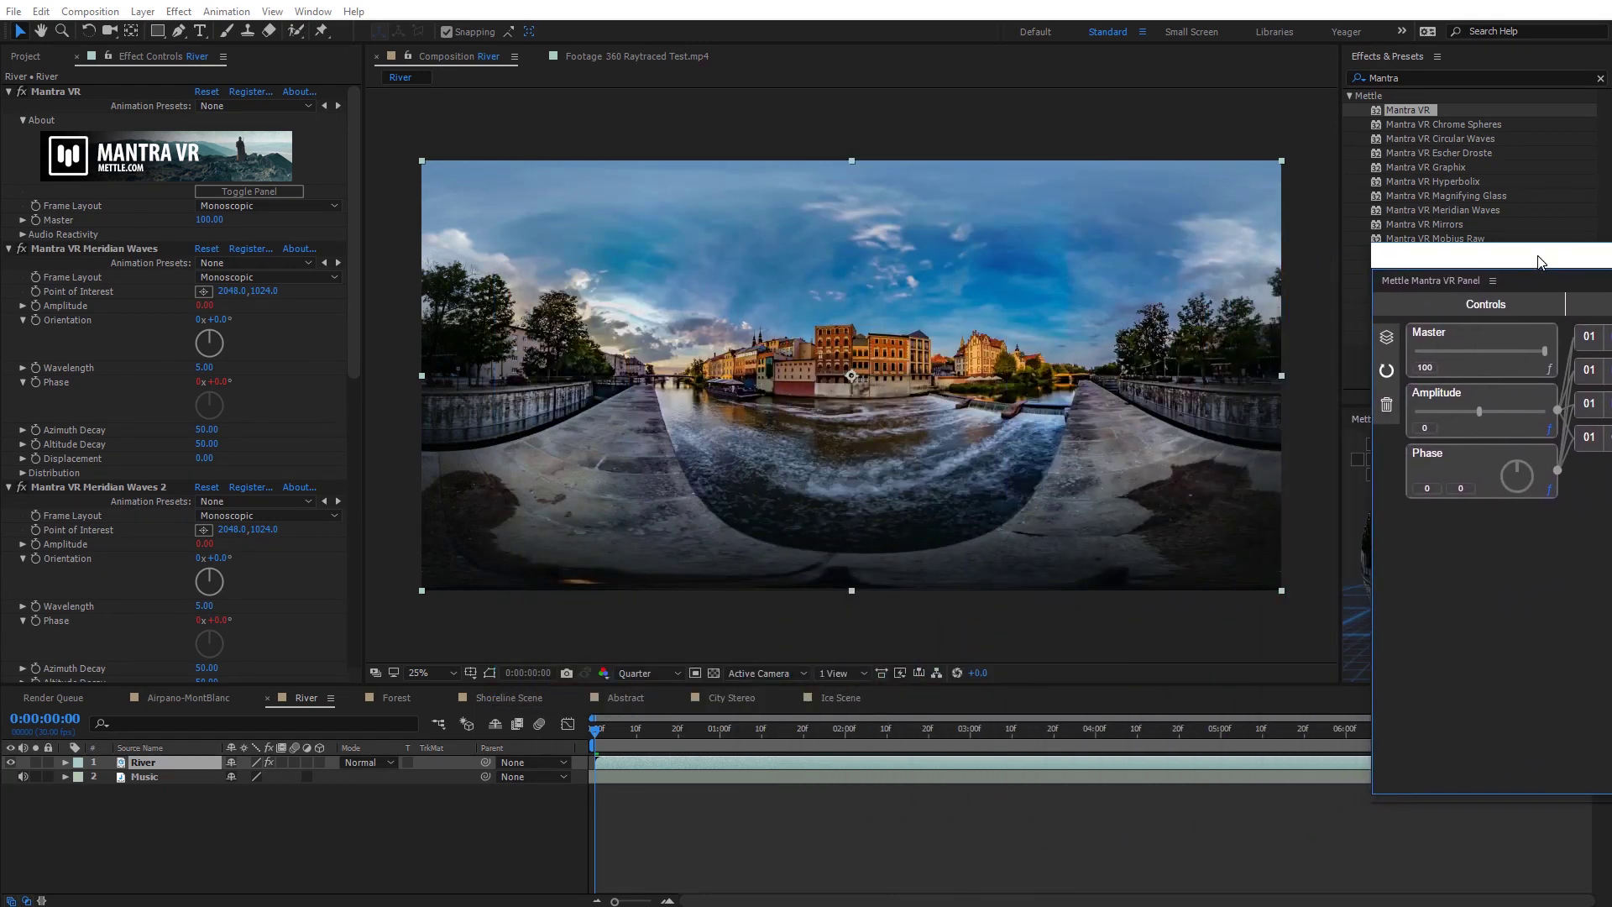
mouse_move(595, 735)
mouse_down()
mouse_move(1091, 743)
mouse_move(569, 733)
mouse_up()
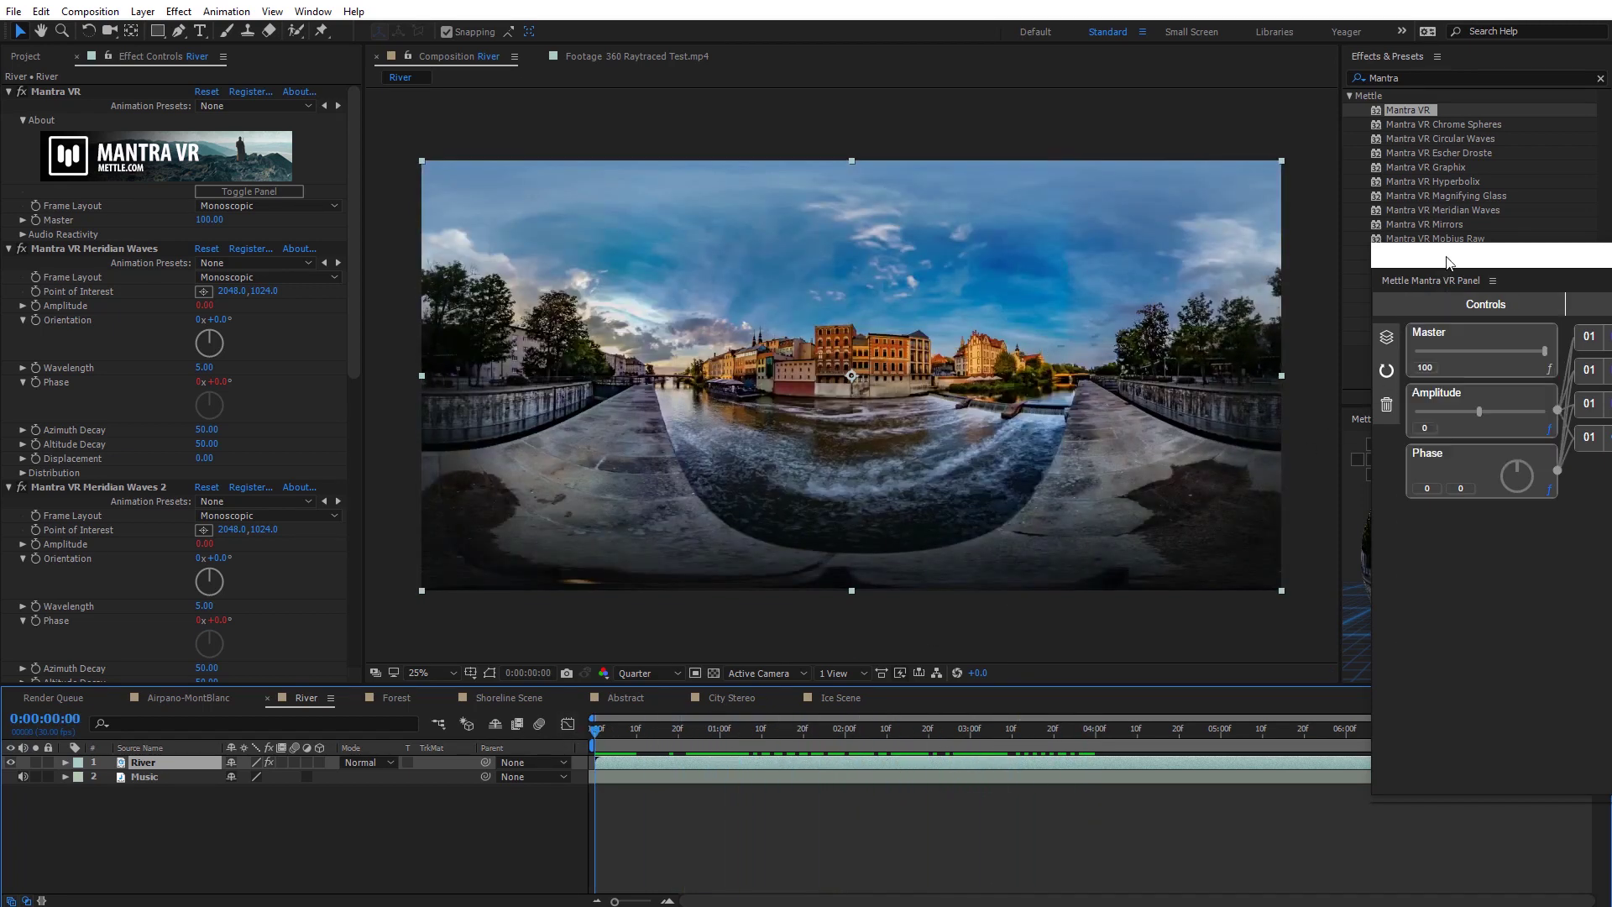
drag(1444, 259, 790, 242)
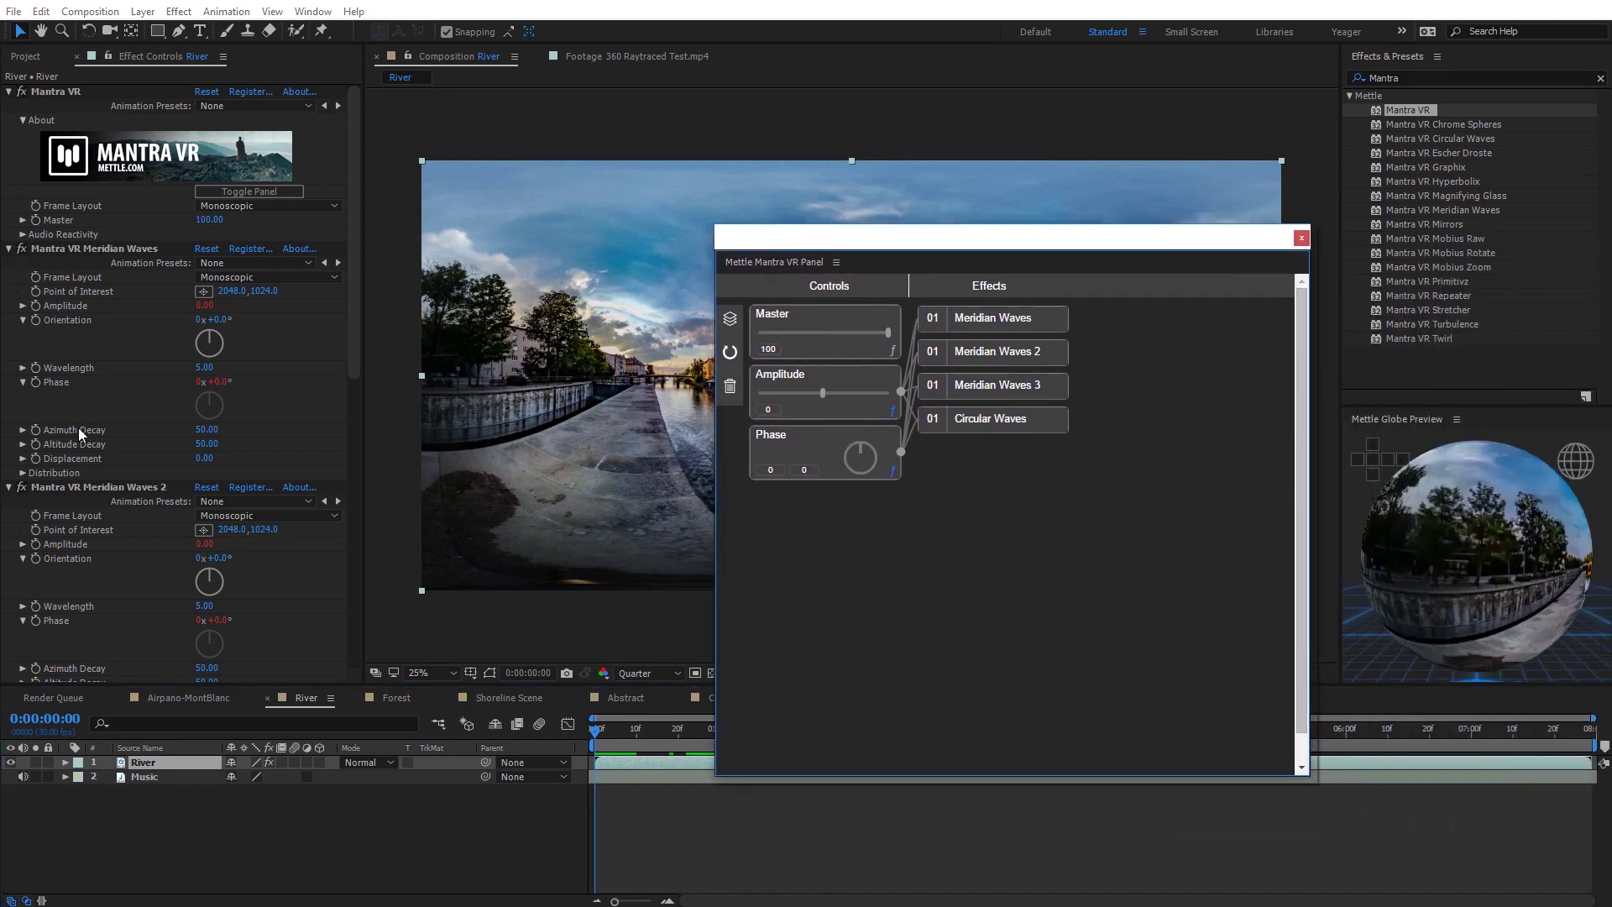
drag(353, 204, 353, 259)
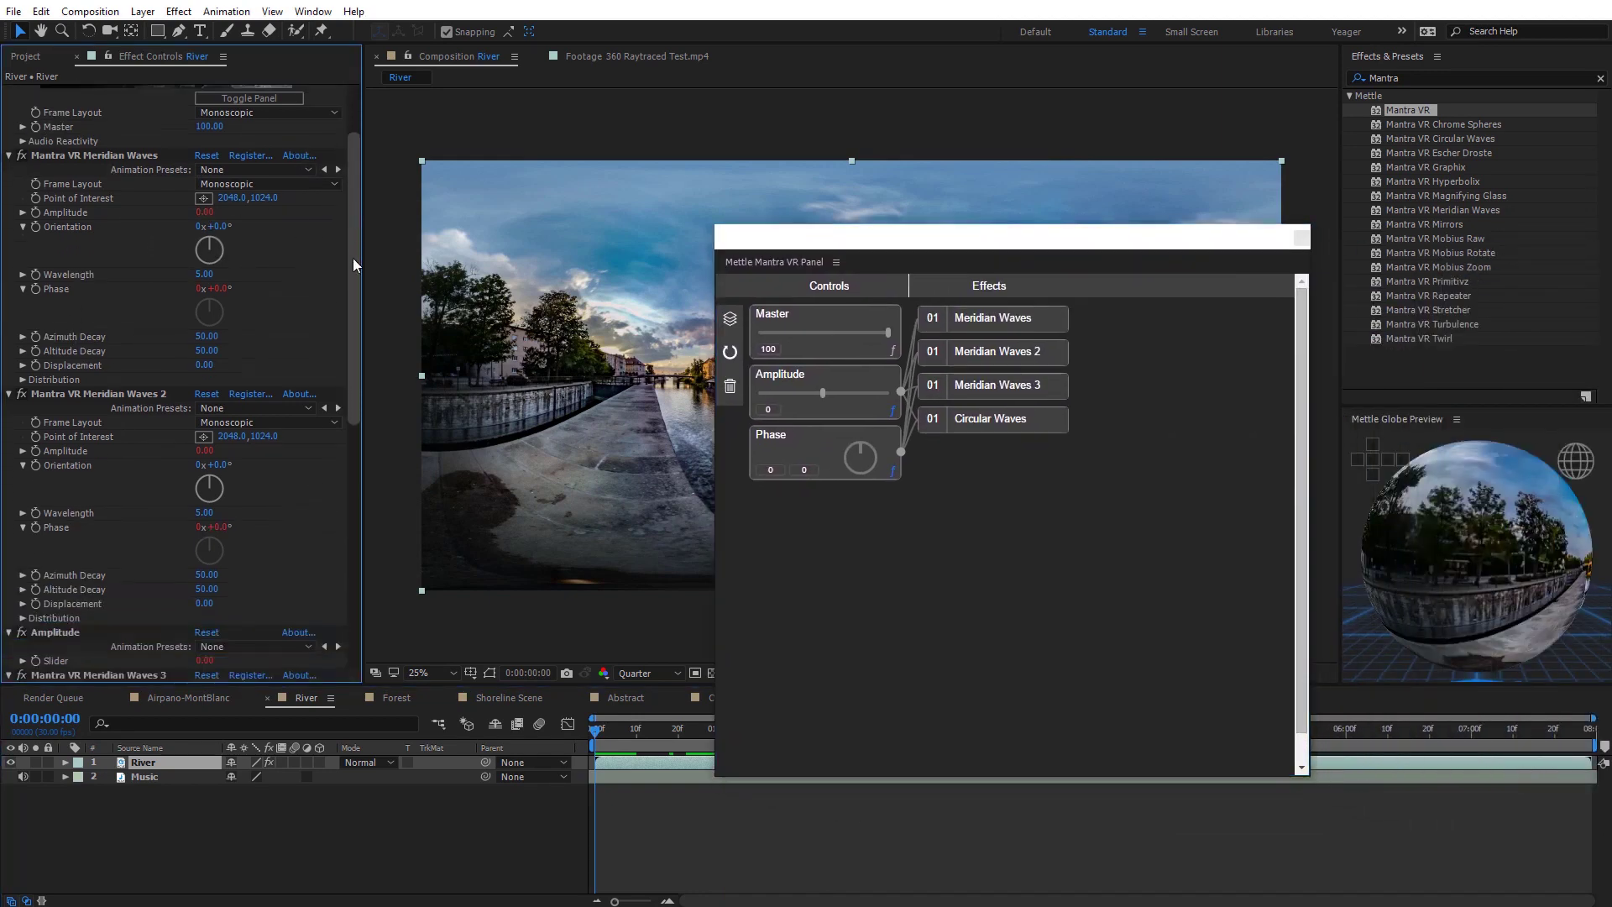
scroll(241, 230, down, 2)
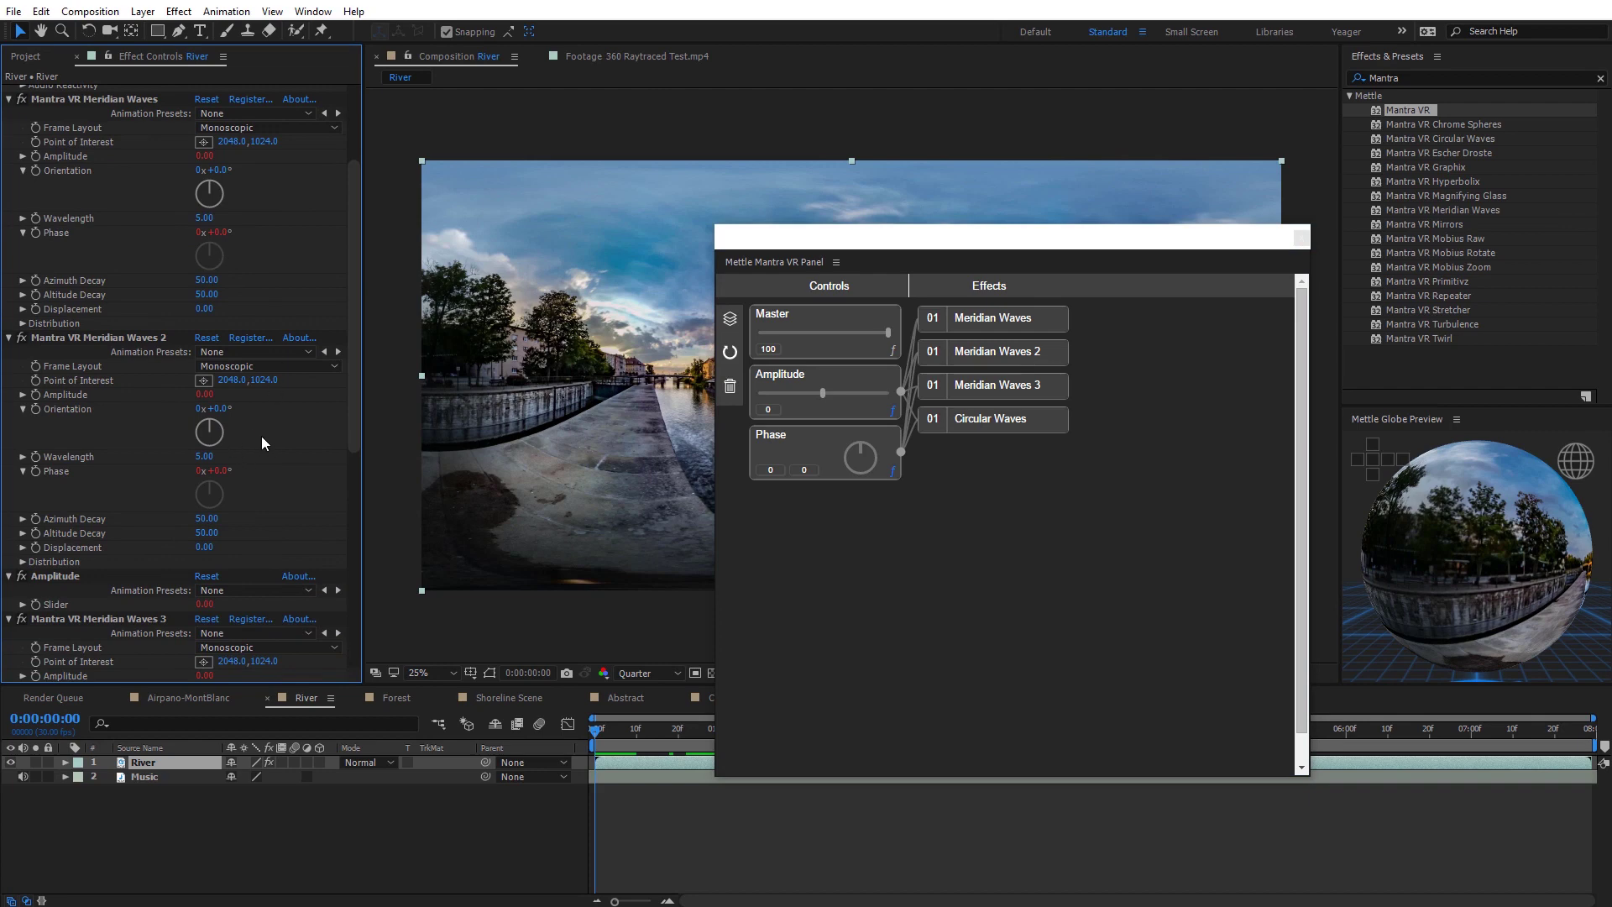
drag(356, 344, 365, 567)
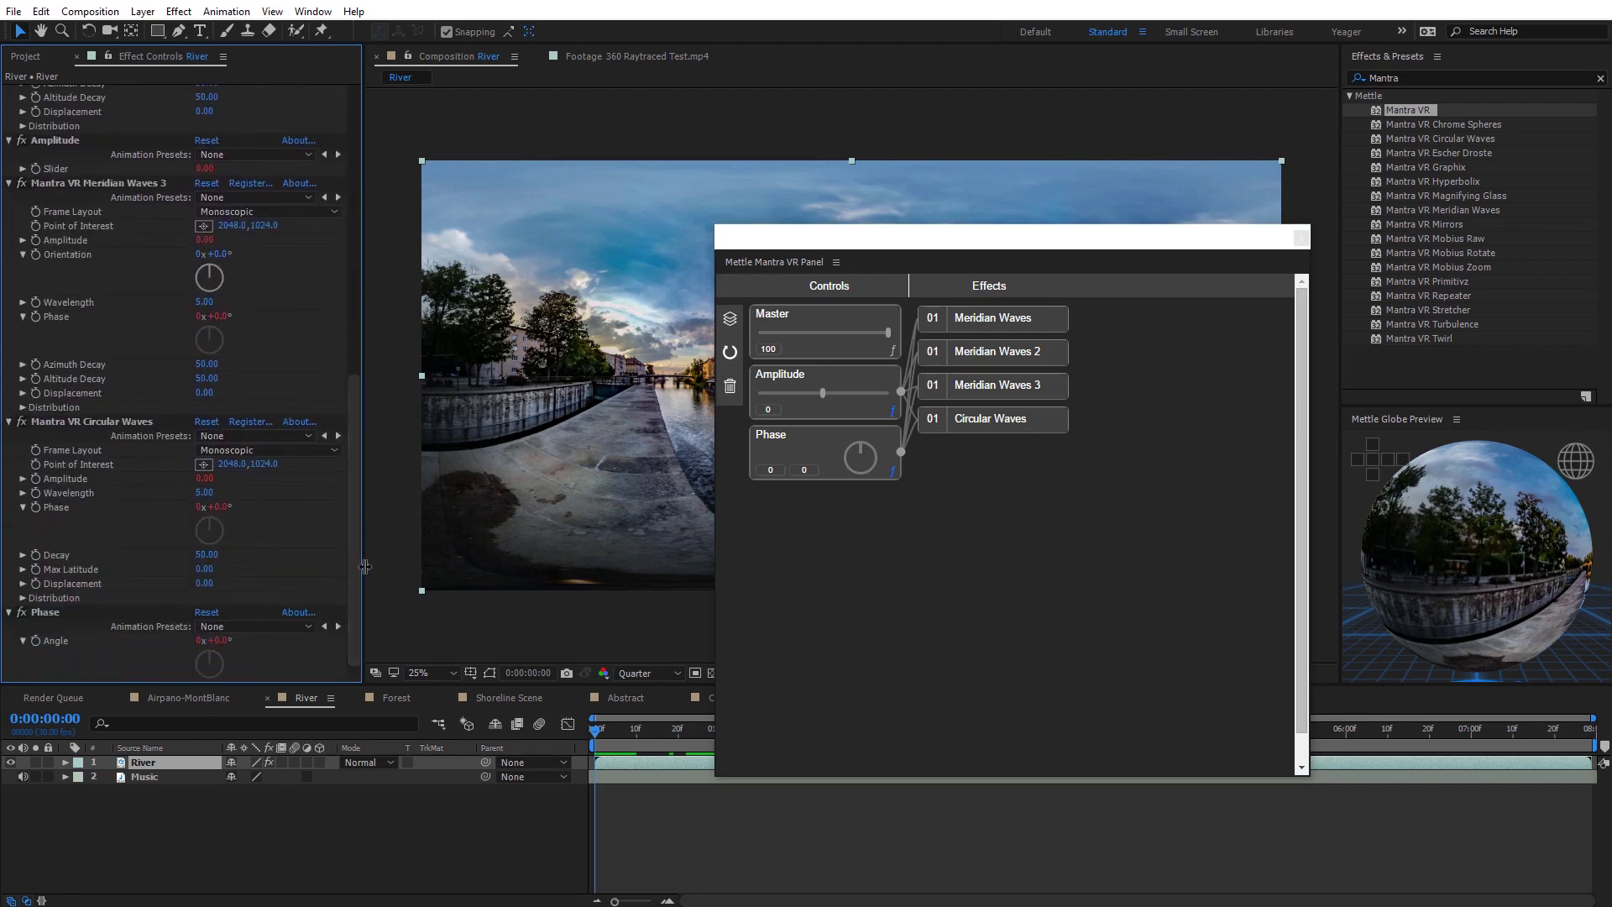
drag(353, 414, 369, 93)
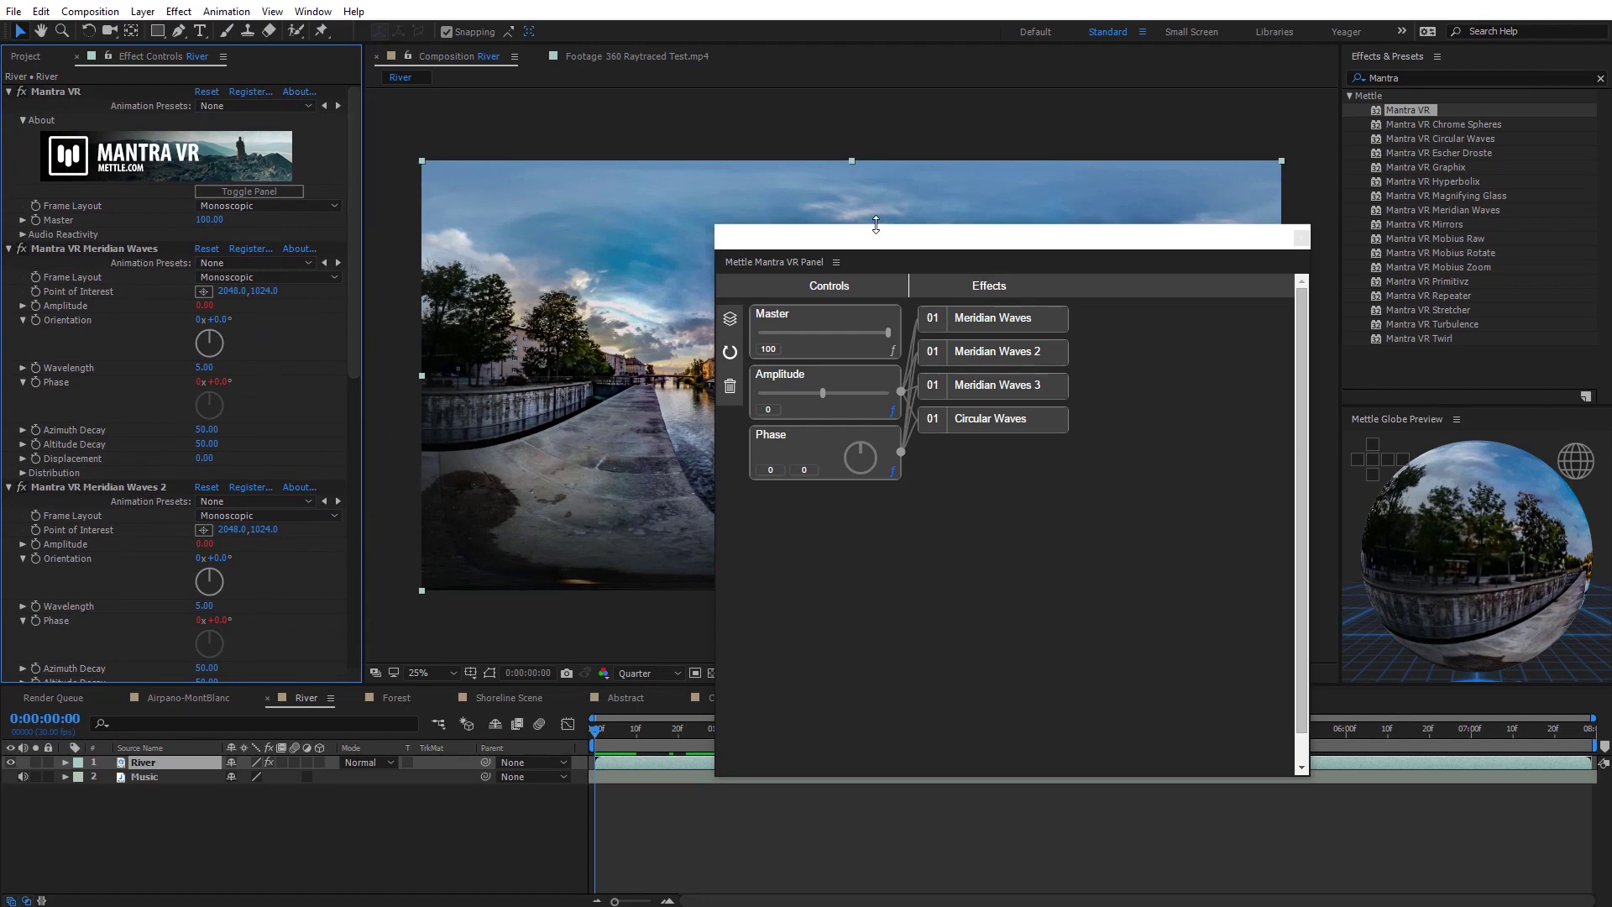
Clear all of the Waves preset's controls and effects from the Mantra VR panel
drag(874, 235, 682, 215)
mouse_move(786, 376)
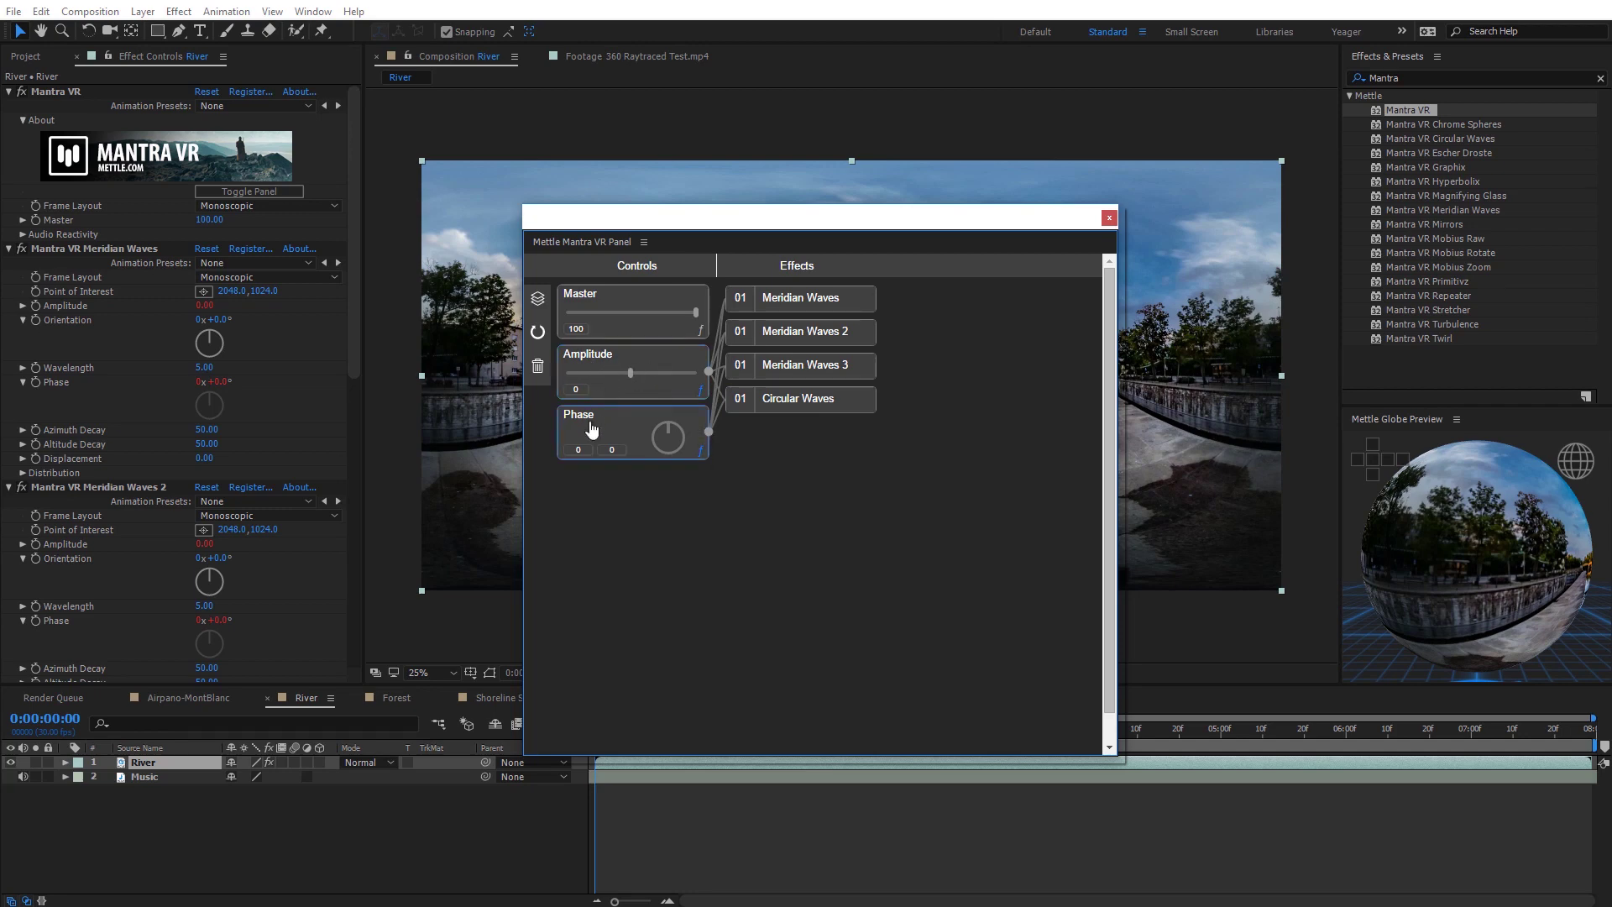
click(696, 392)
click(537, 366)
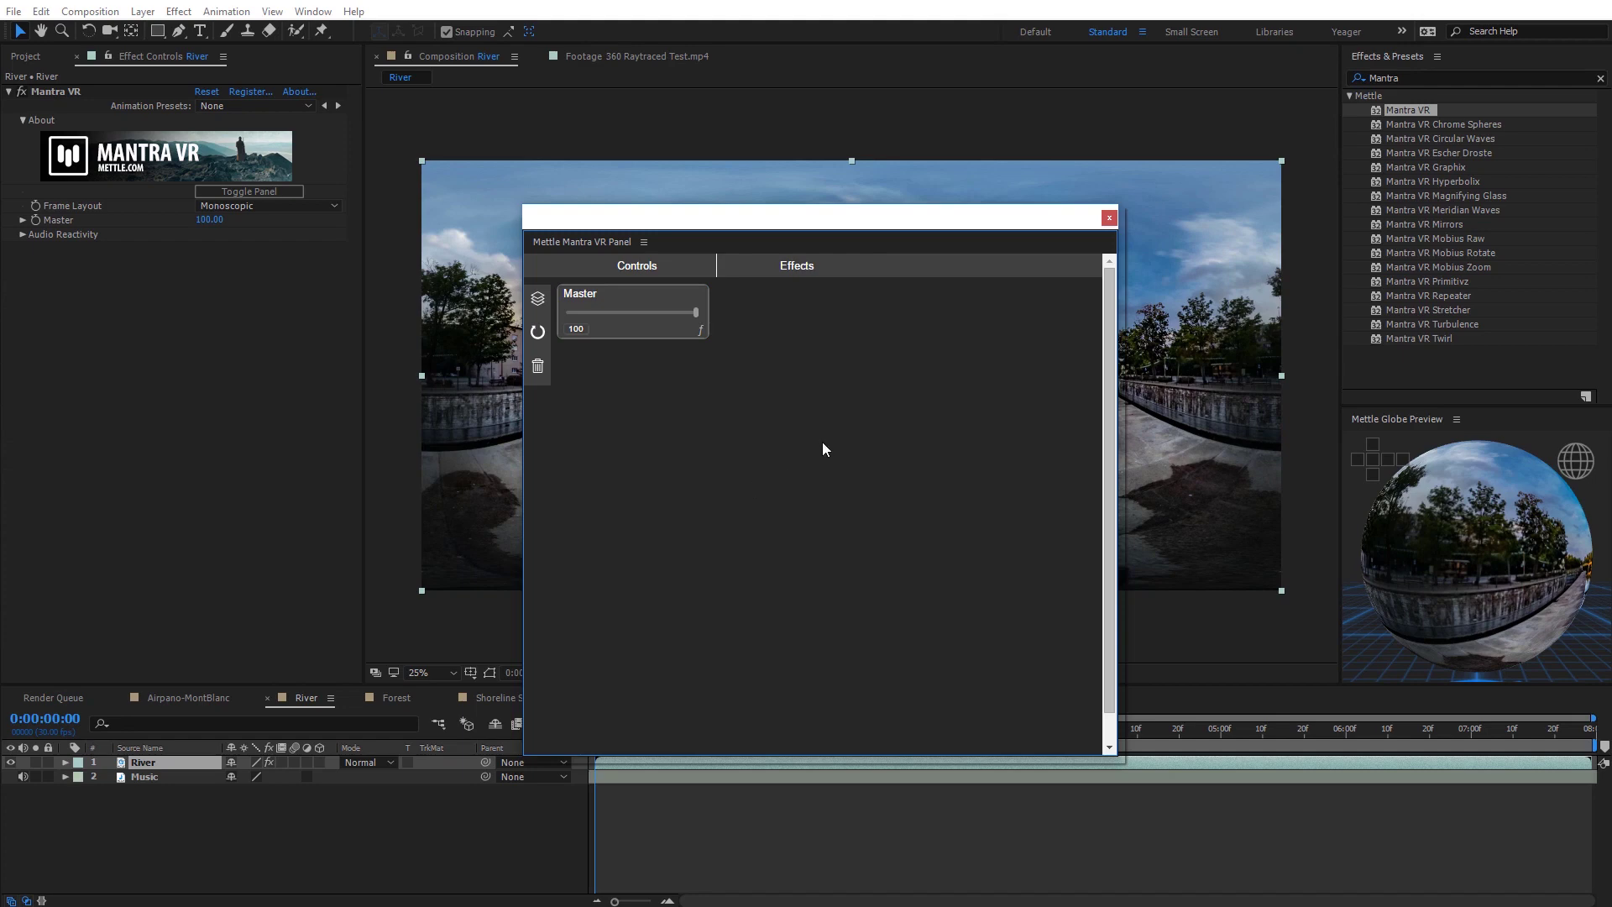
Add the Circular Waves and Twirl effects to the River layer through the Mantra VR panel
click(802, 265)
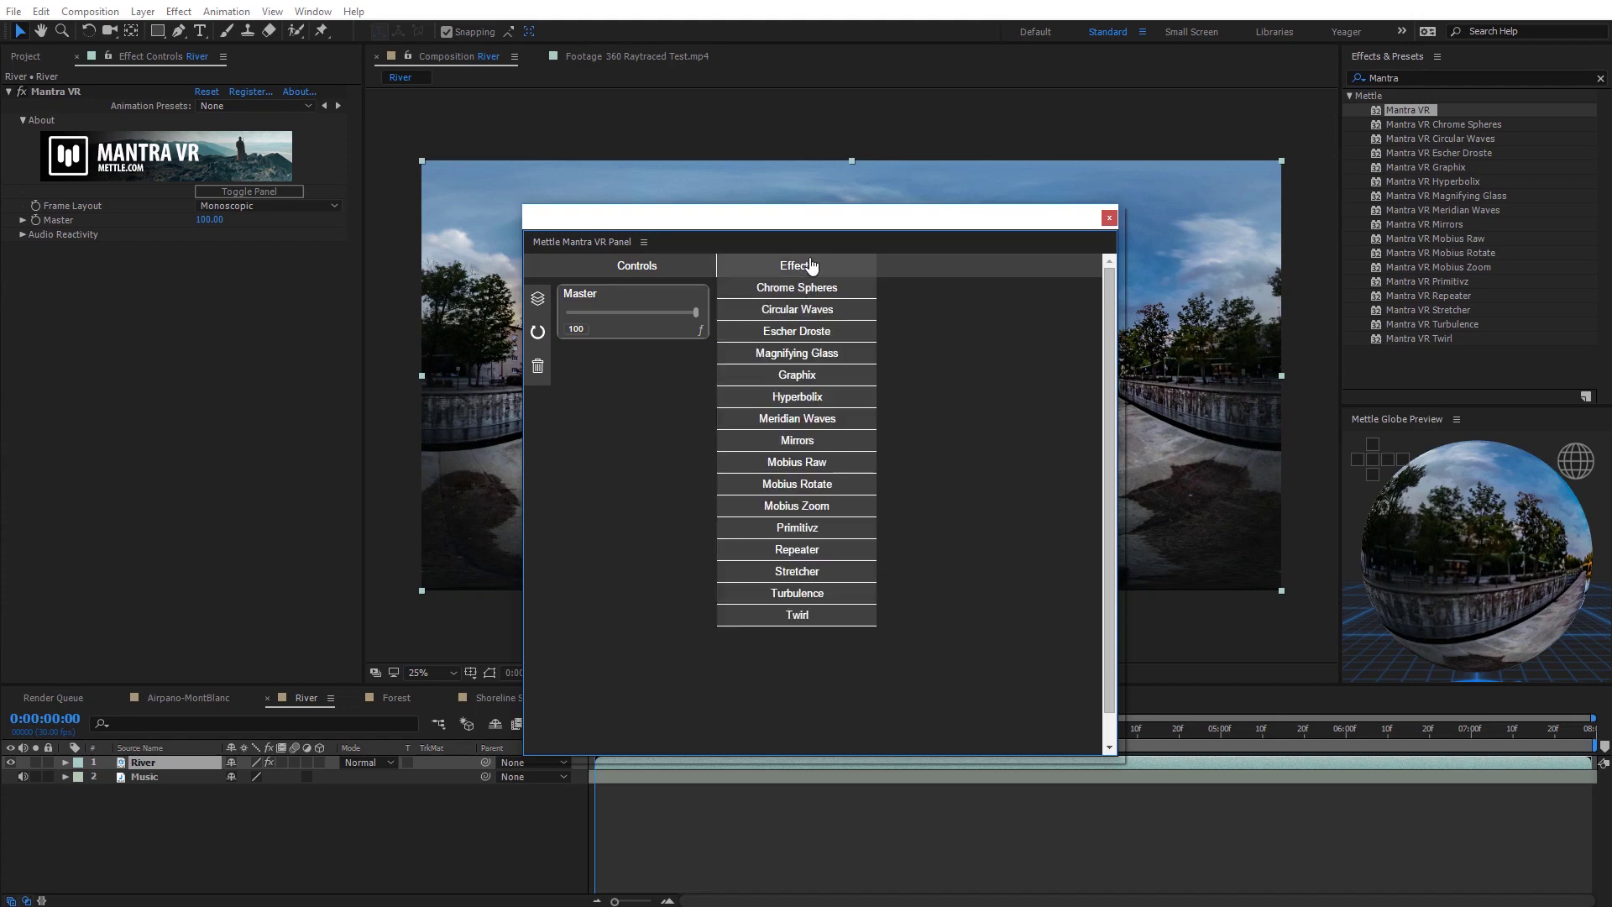
click(812, 312)
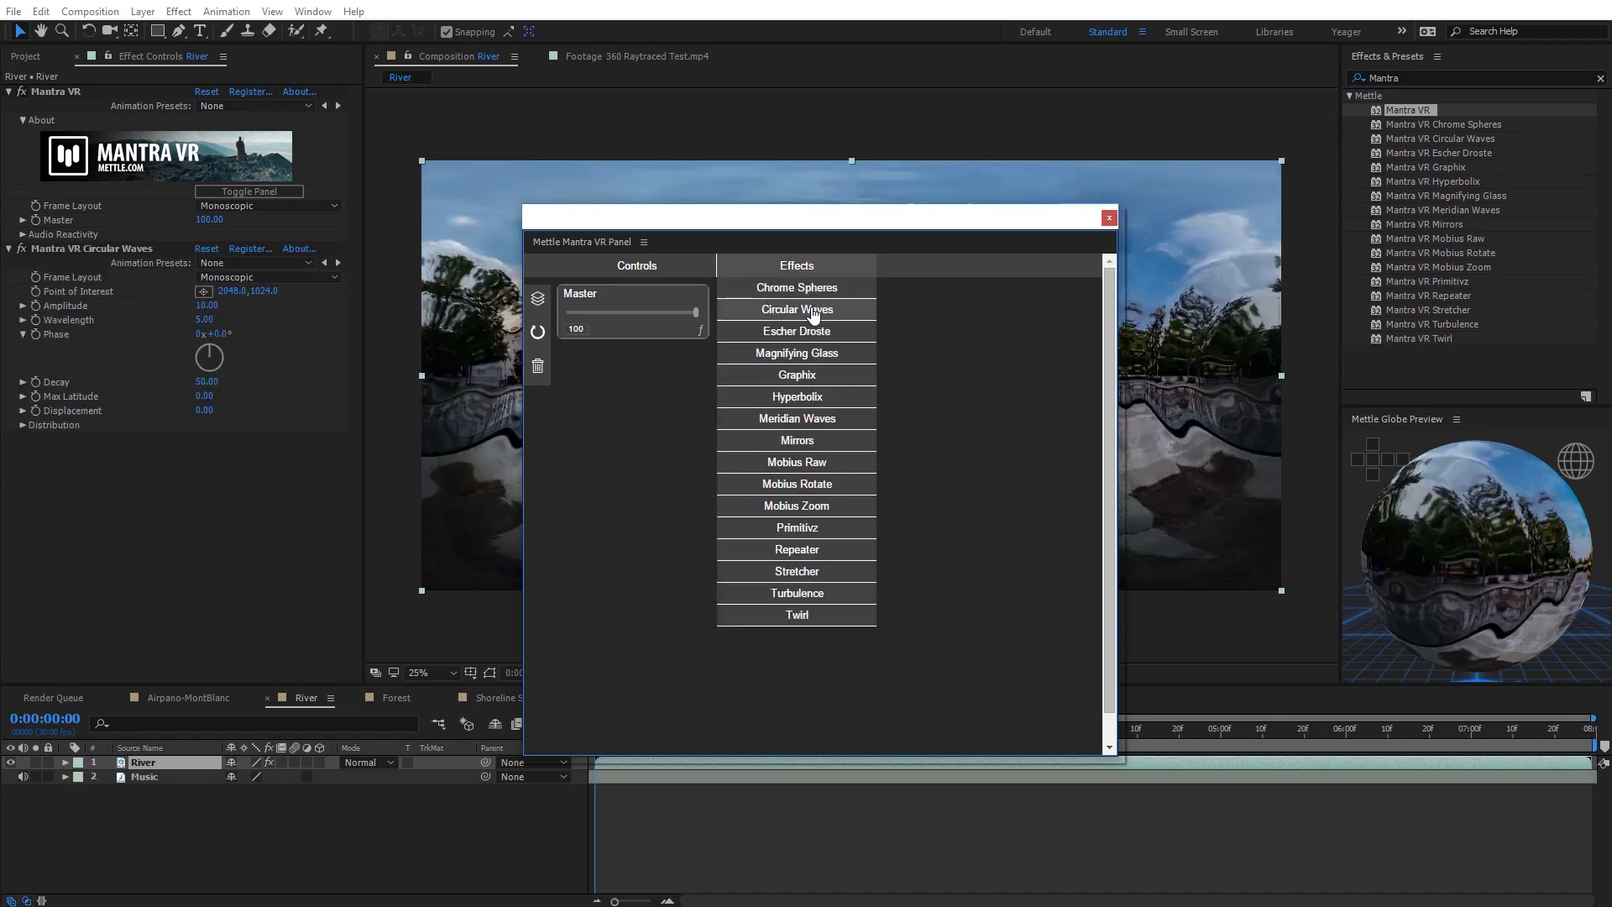
click(841, 270)
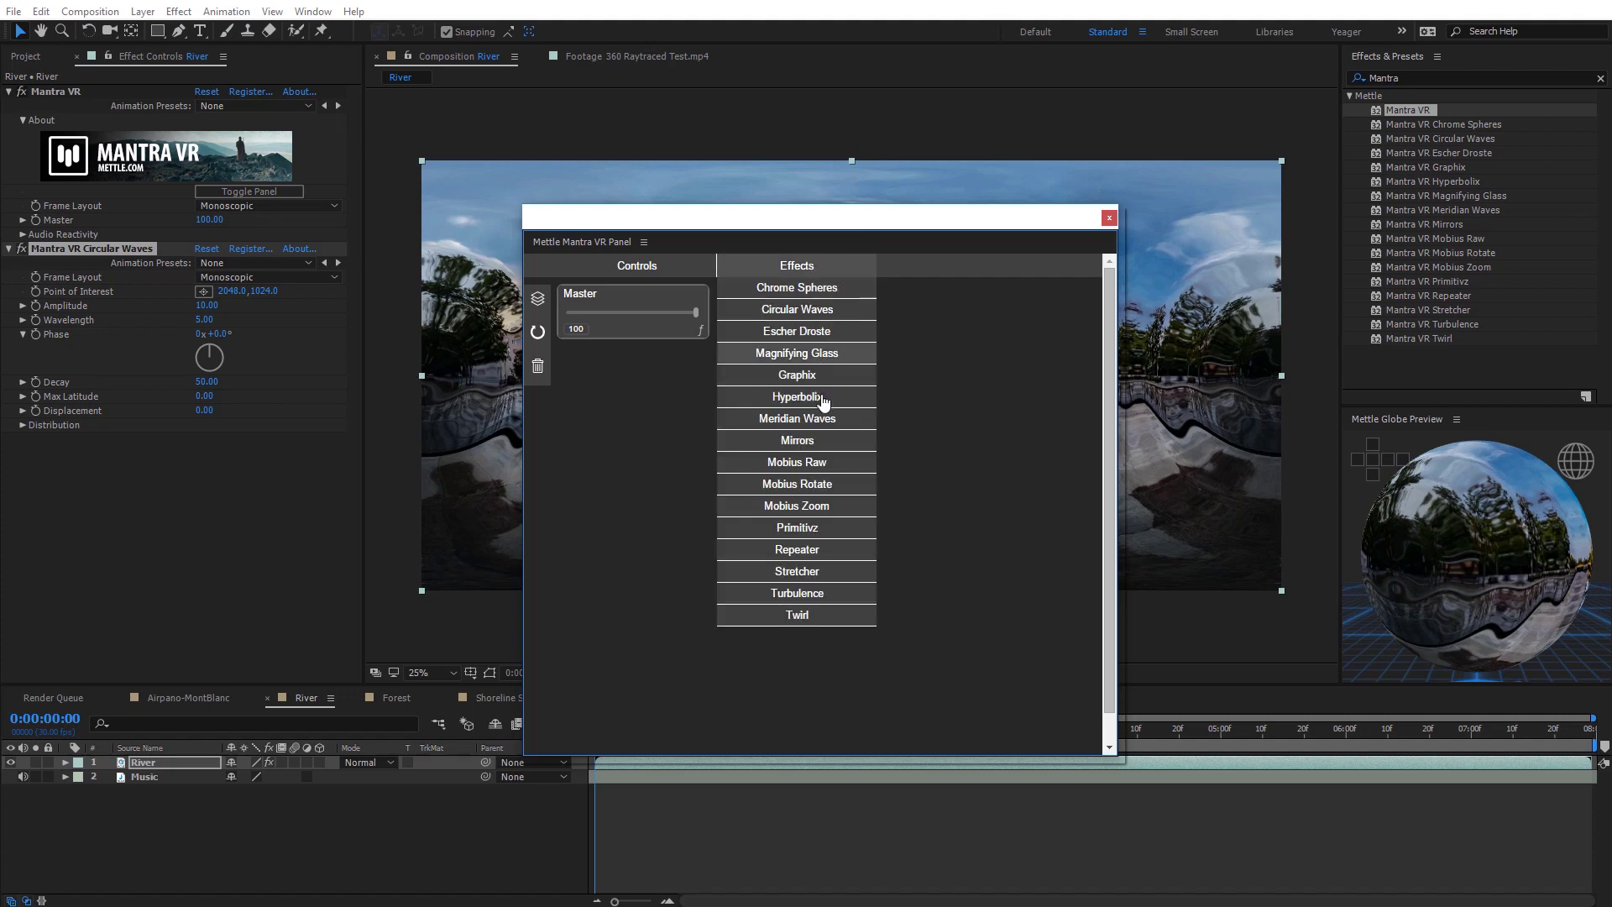
click(799, 614)
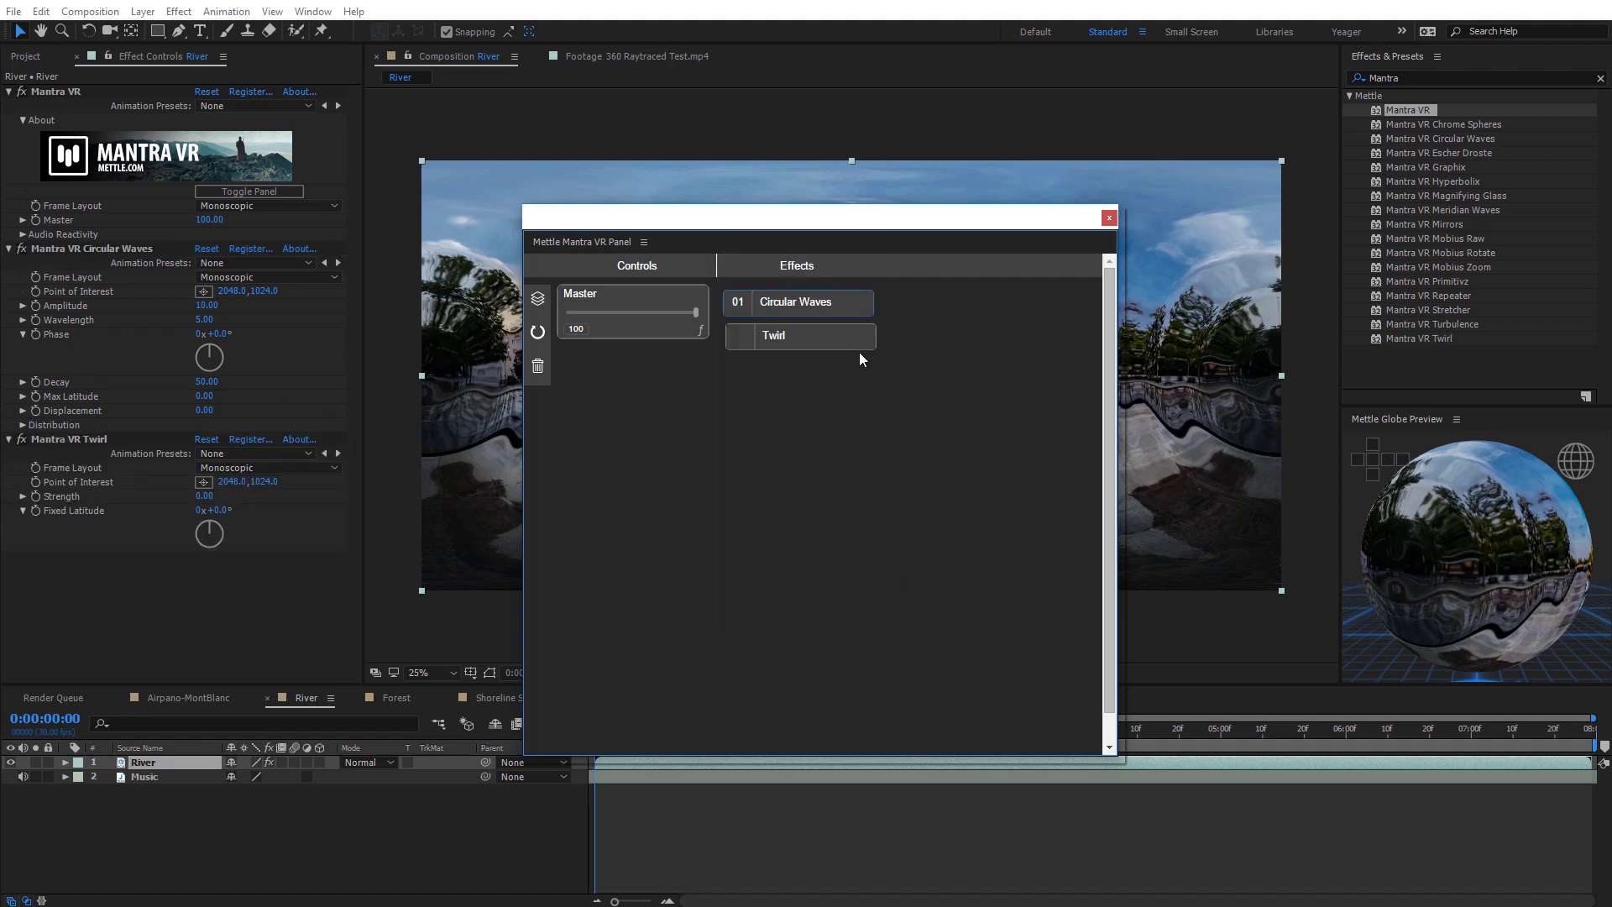
Space out the two effect nodes, then reorder Circular Waves below Twirl and back above it
mouse_move(826, 323)
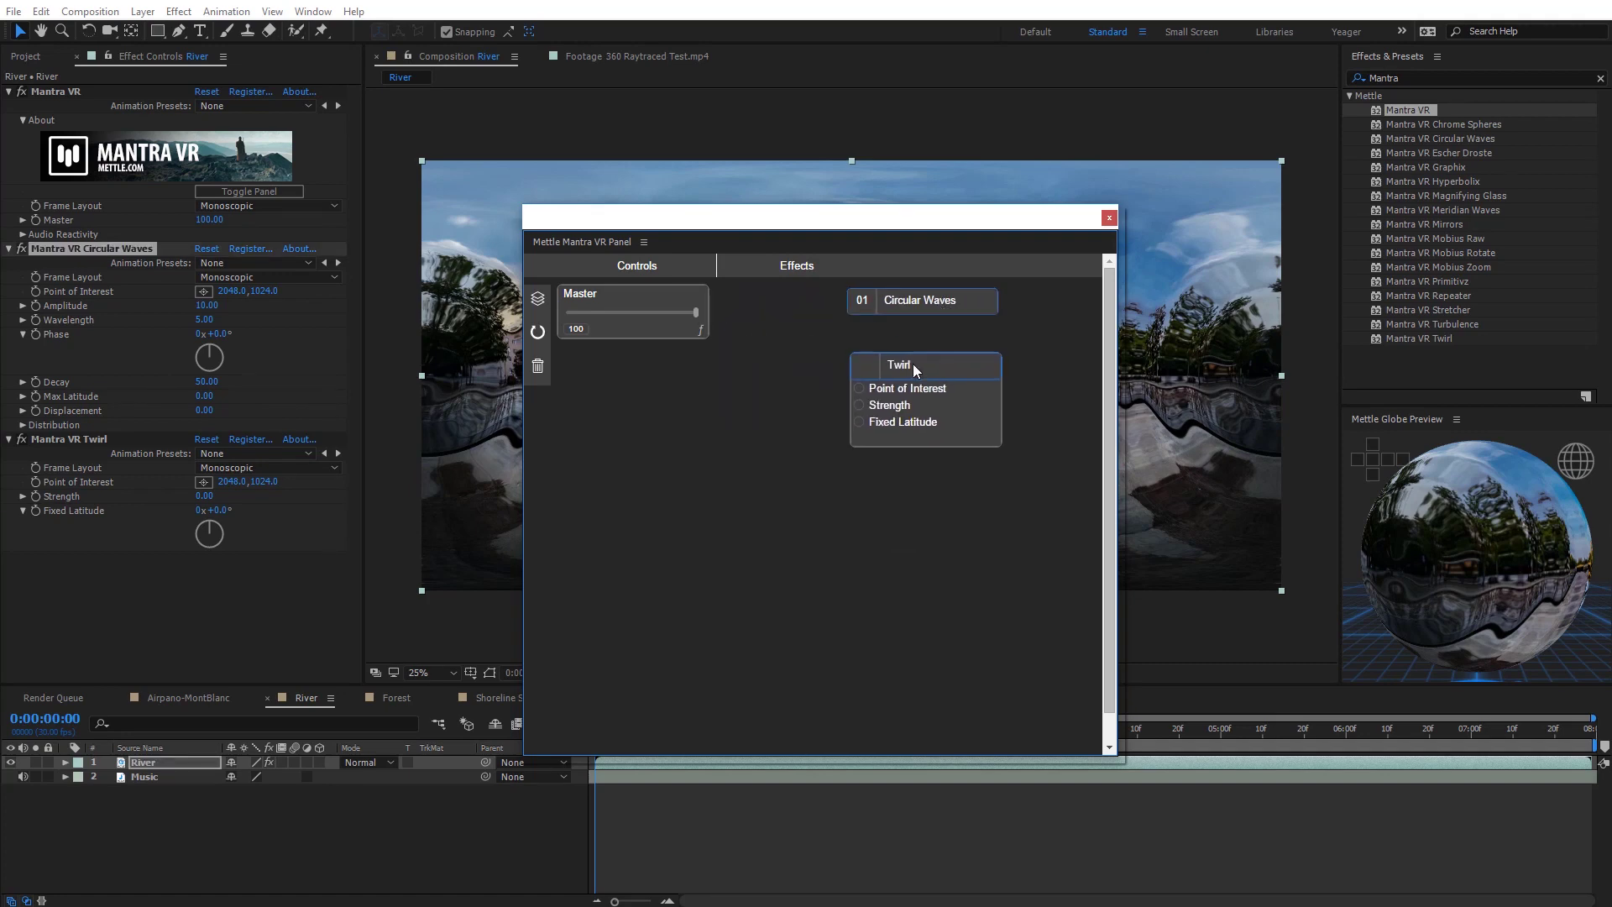
click(914, 365)
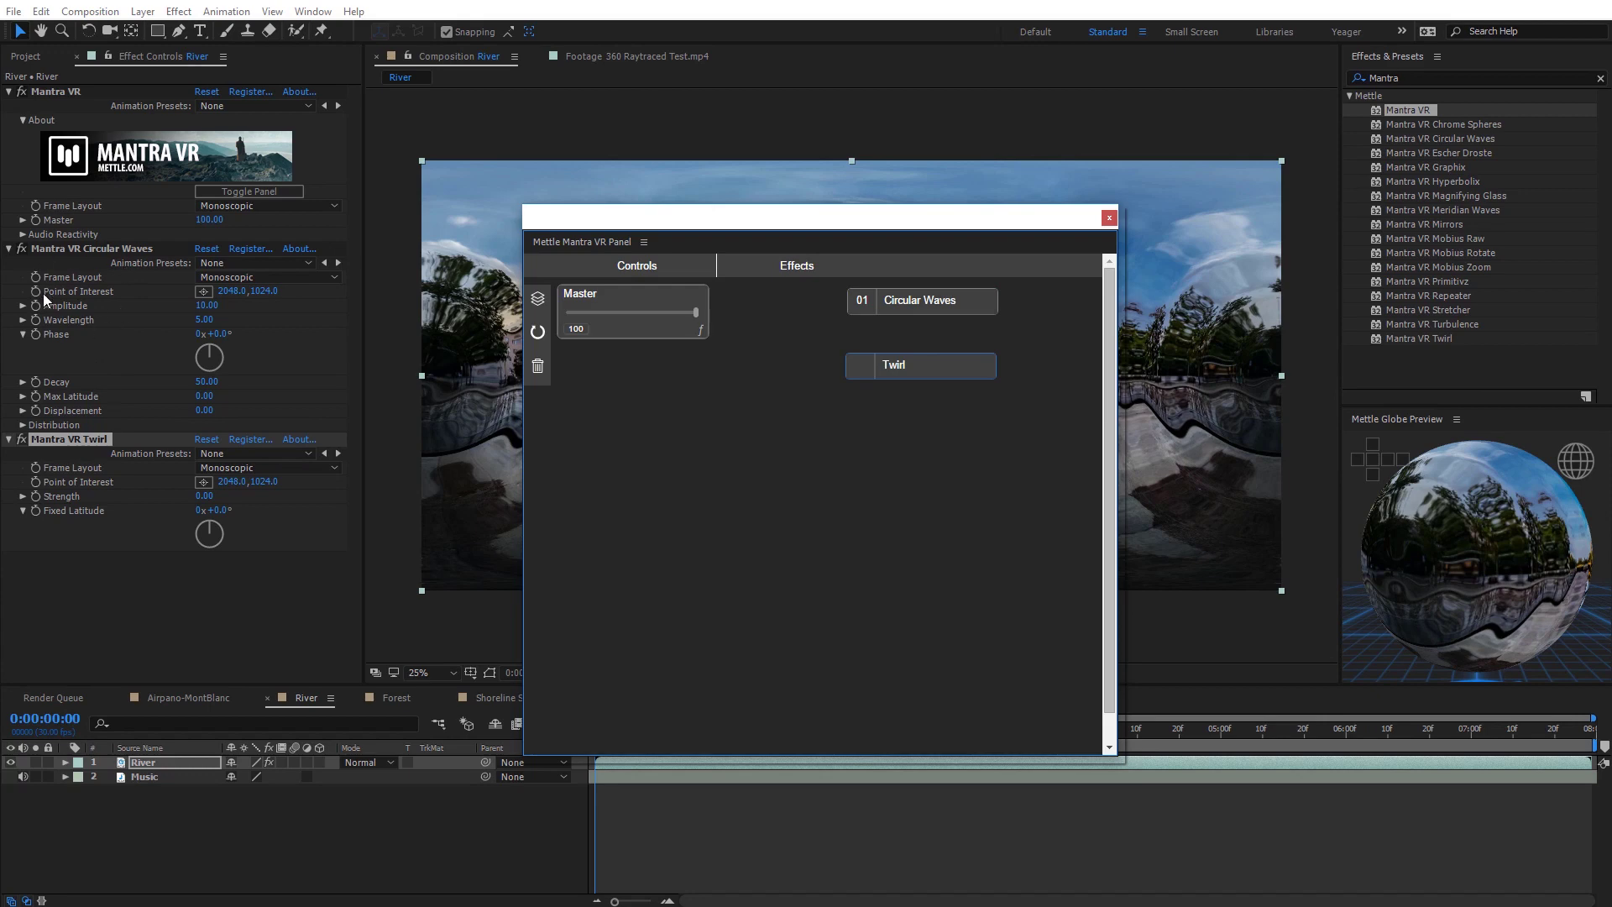
mouse_move(907, 310)
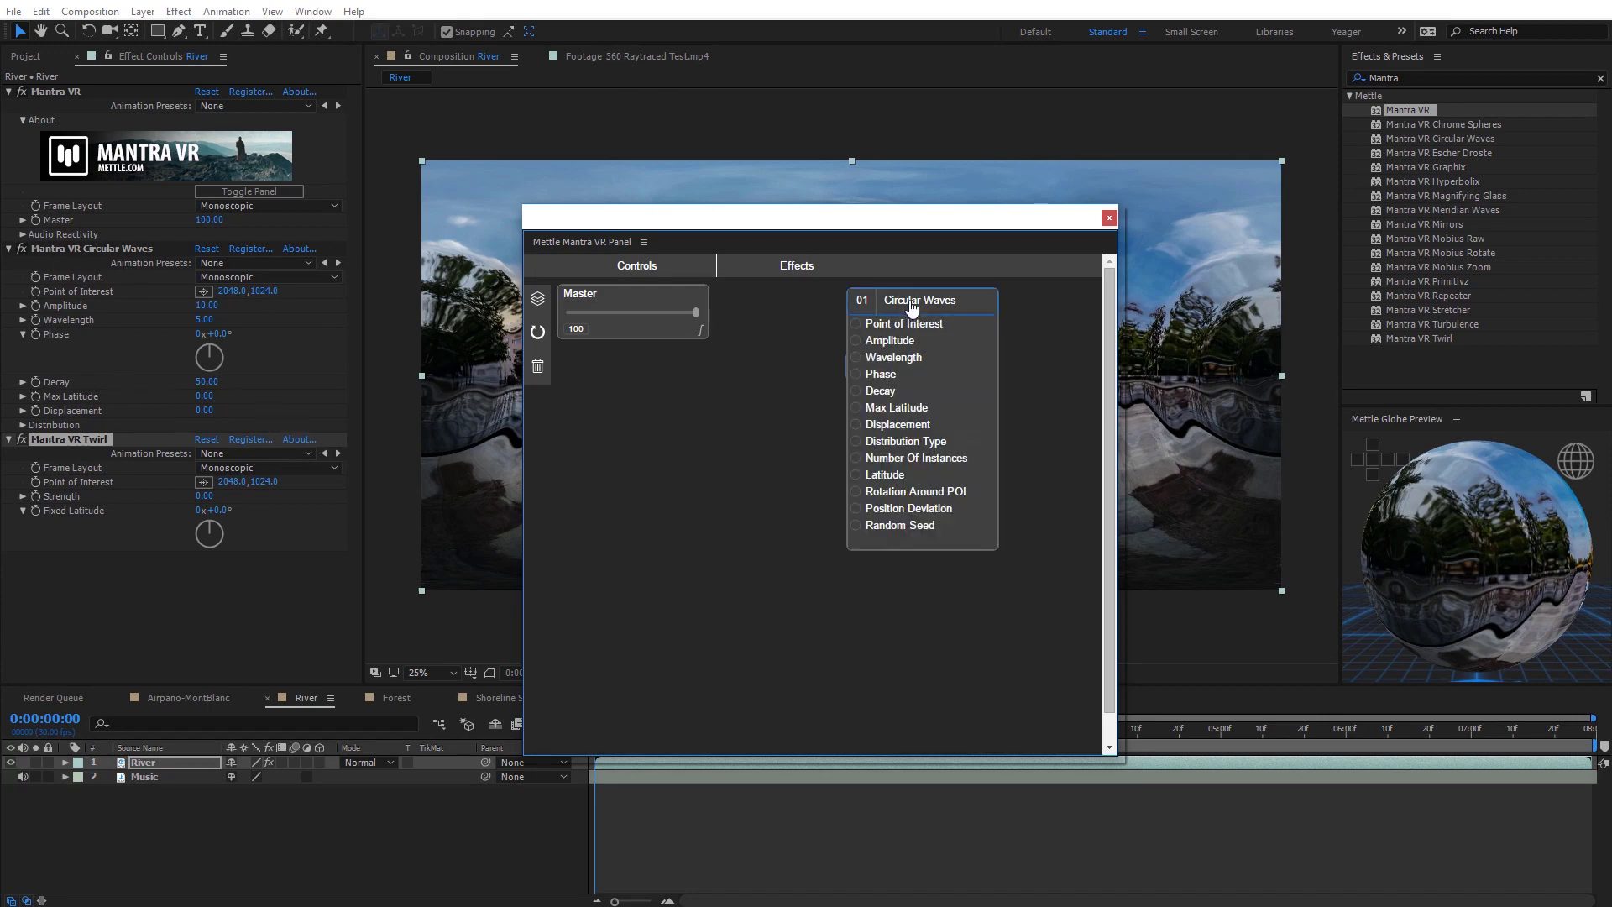
drag(907, 310, 905, 412)
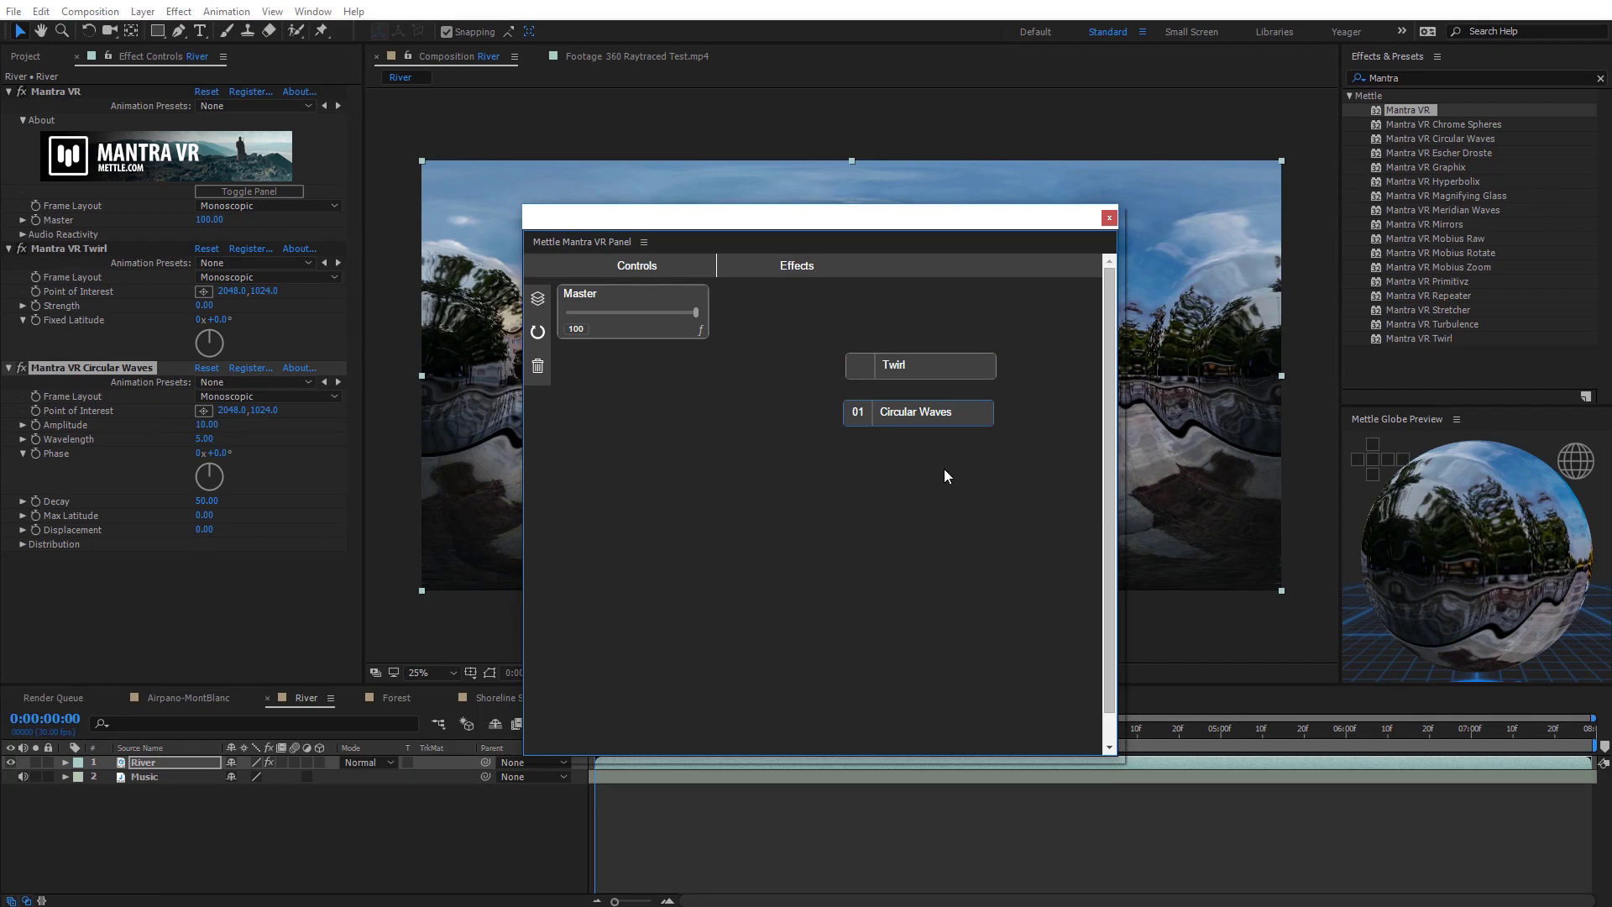
mouse_move(919, 412)
drag(918, 412, 919, 315)
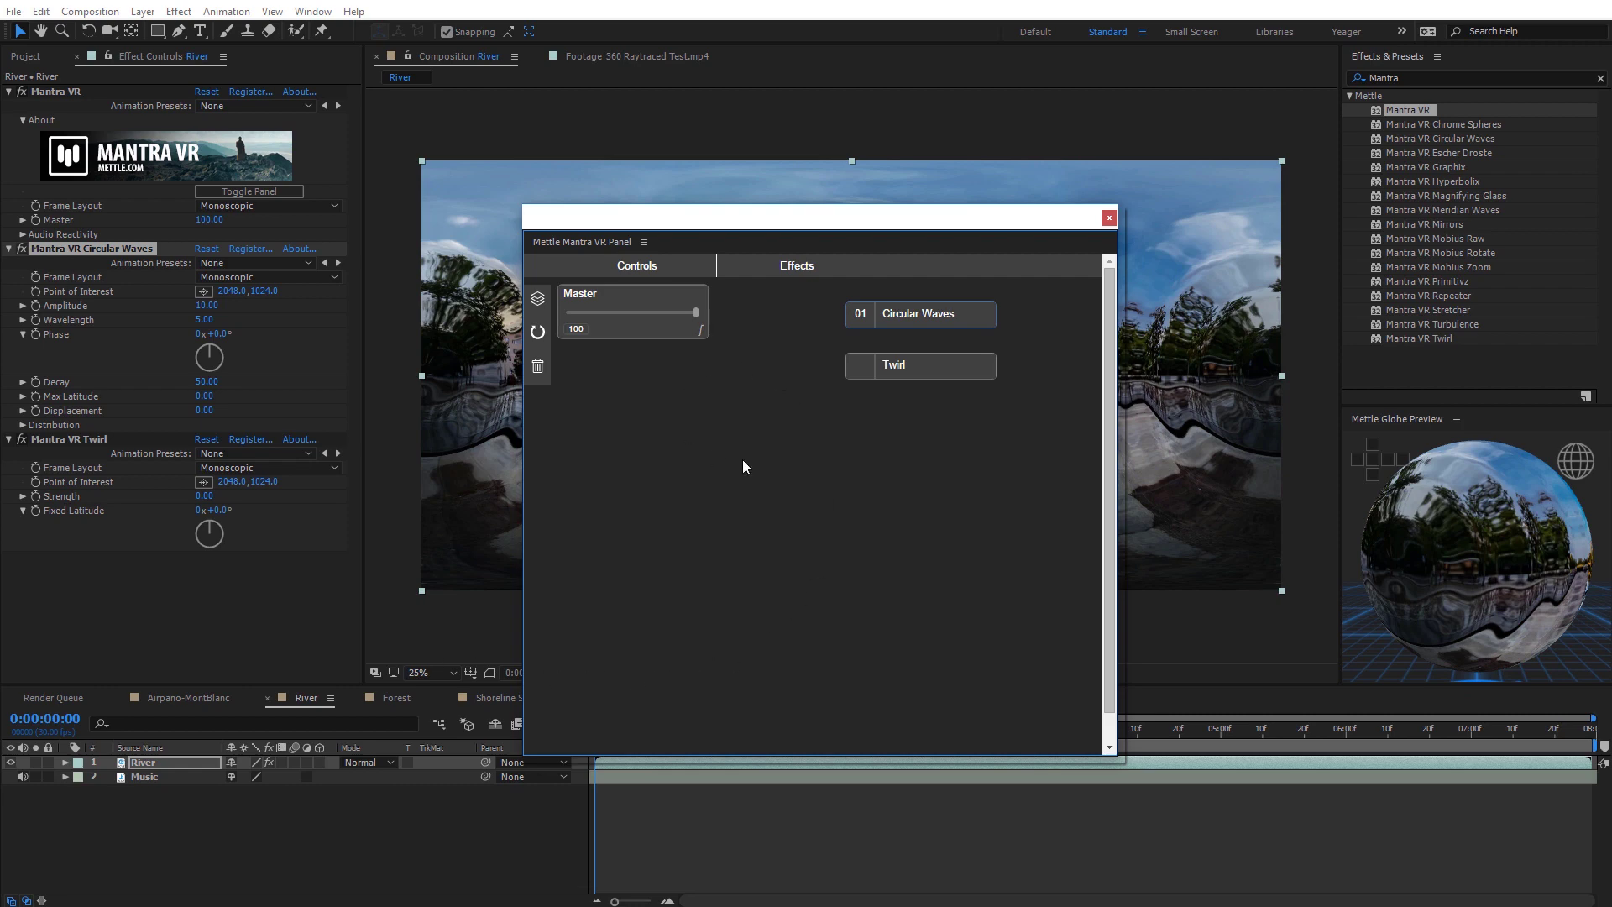
Add a Slider Control linked to the Circular Waves Amplitude and Twirl Strength, and set the slider to 3
mouse_move(663, 274)
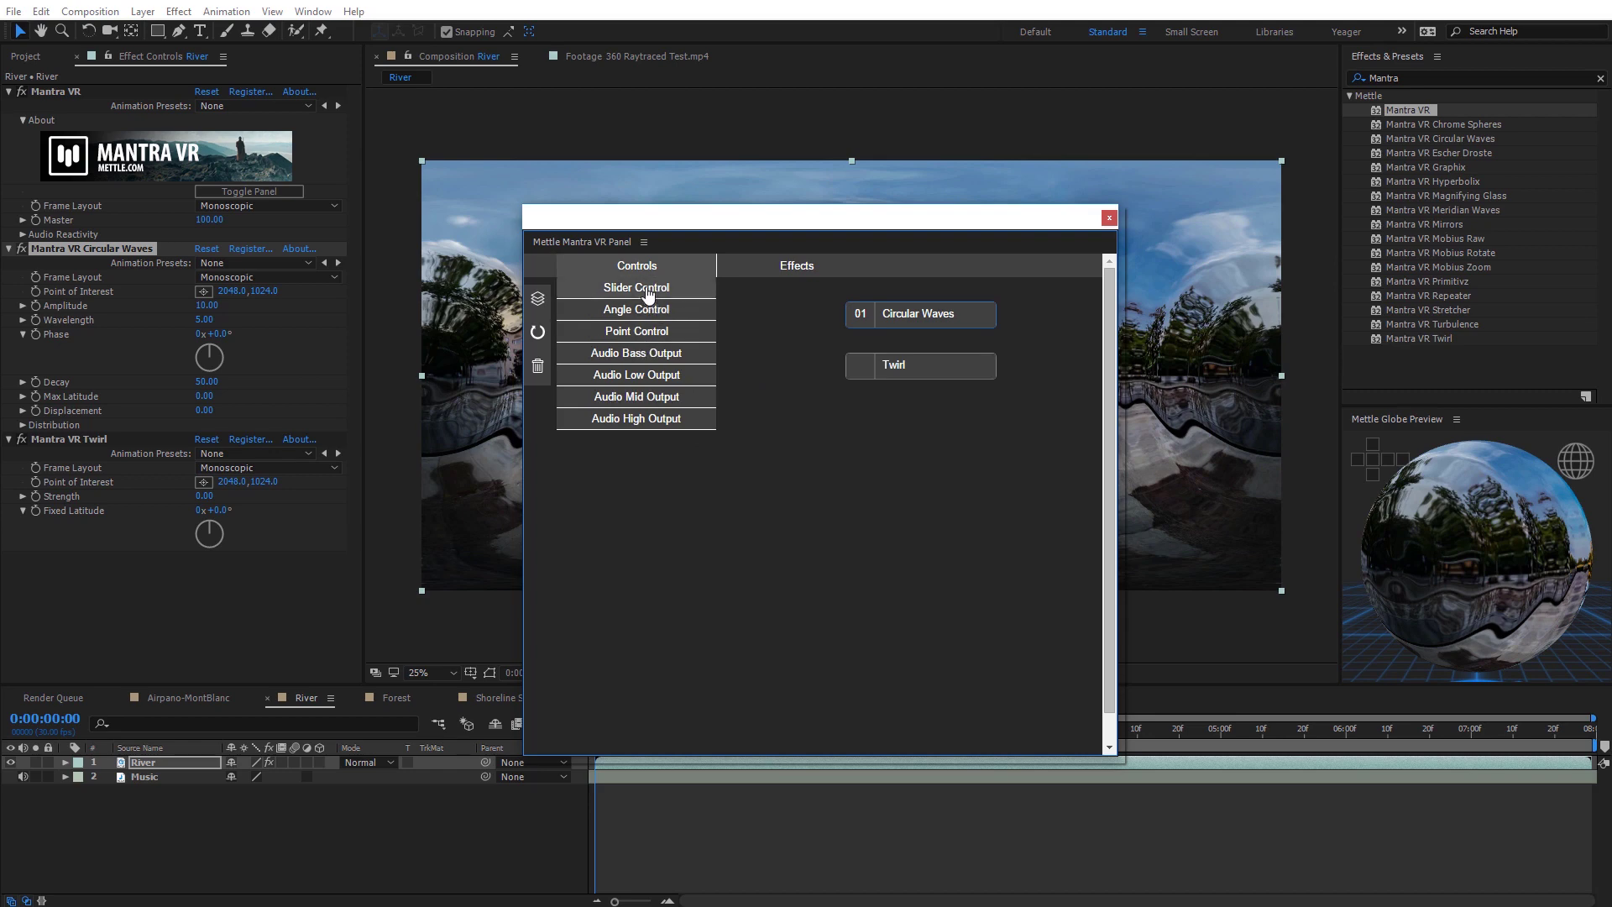
click(646, 290)
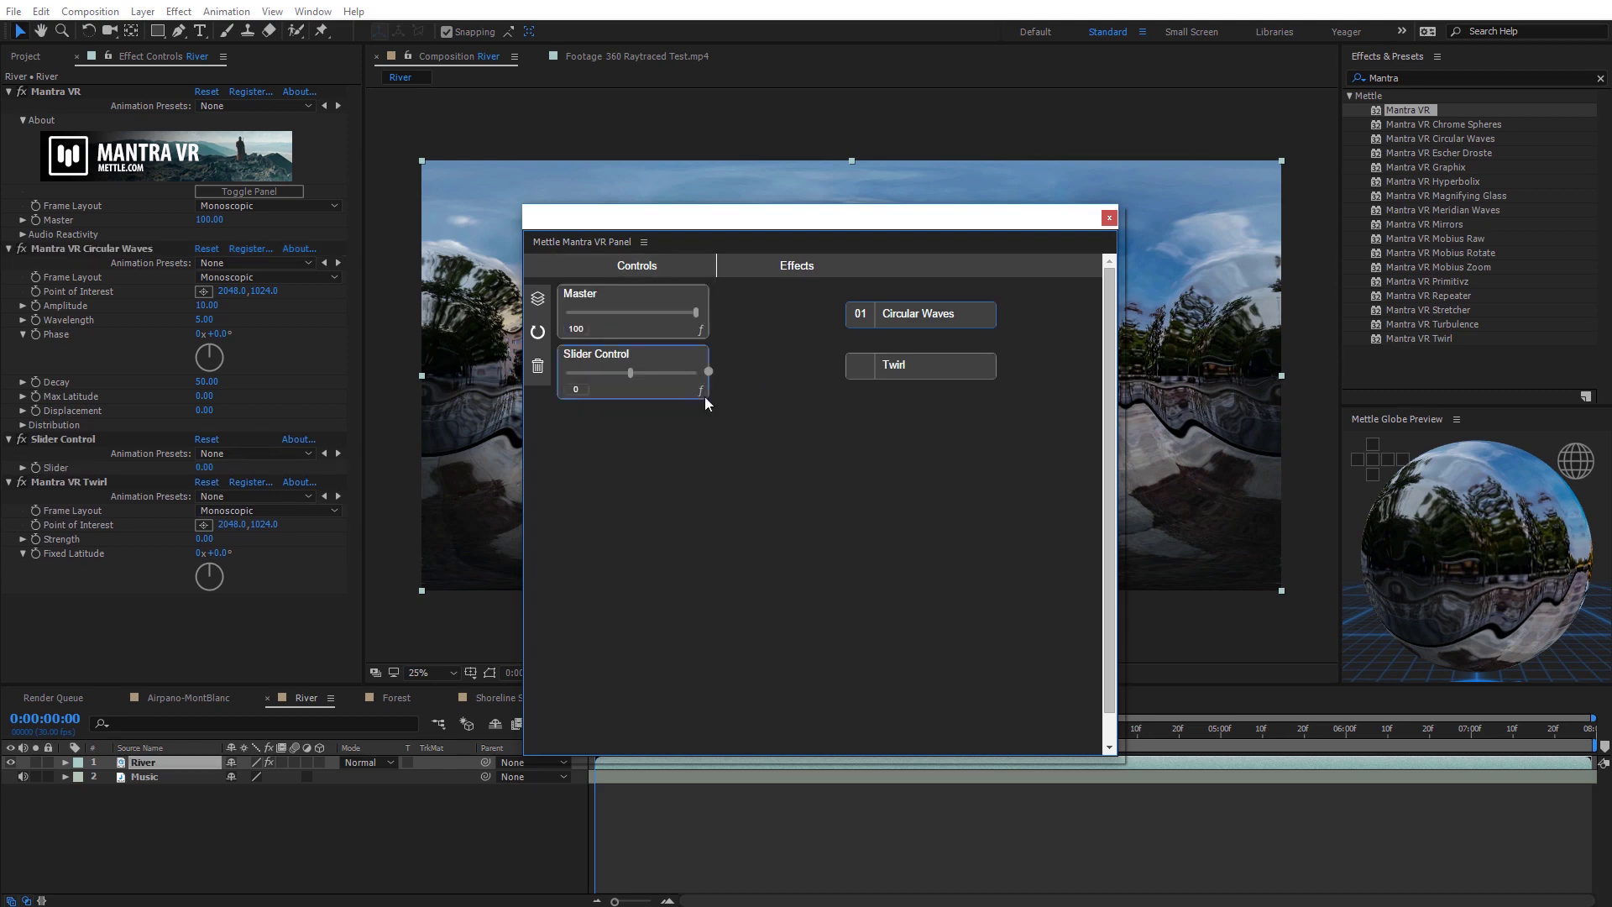
mouse_move(875, 367)
drag(803, 347, 888, 359)
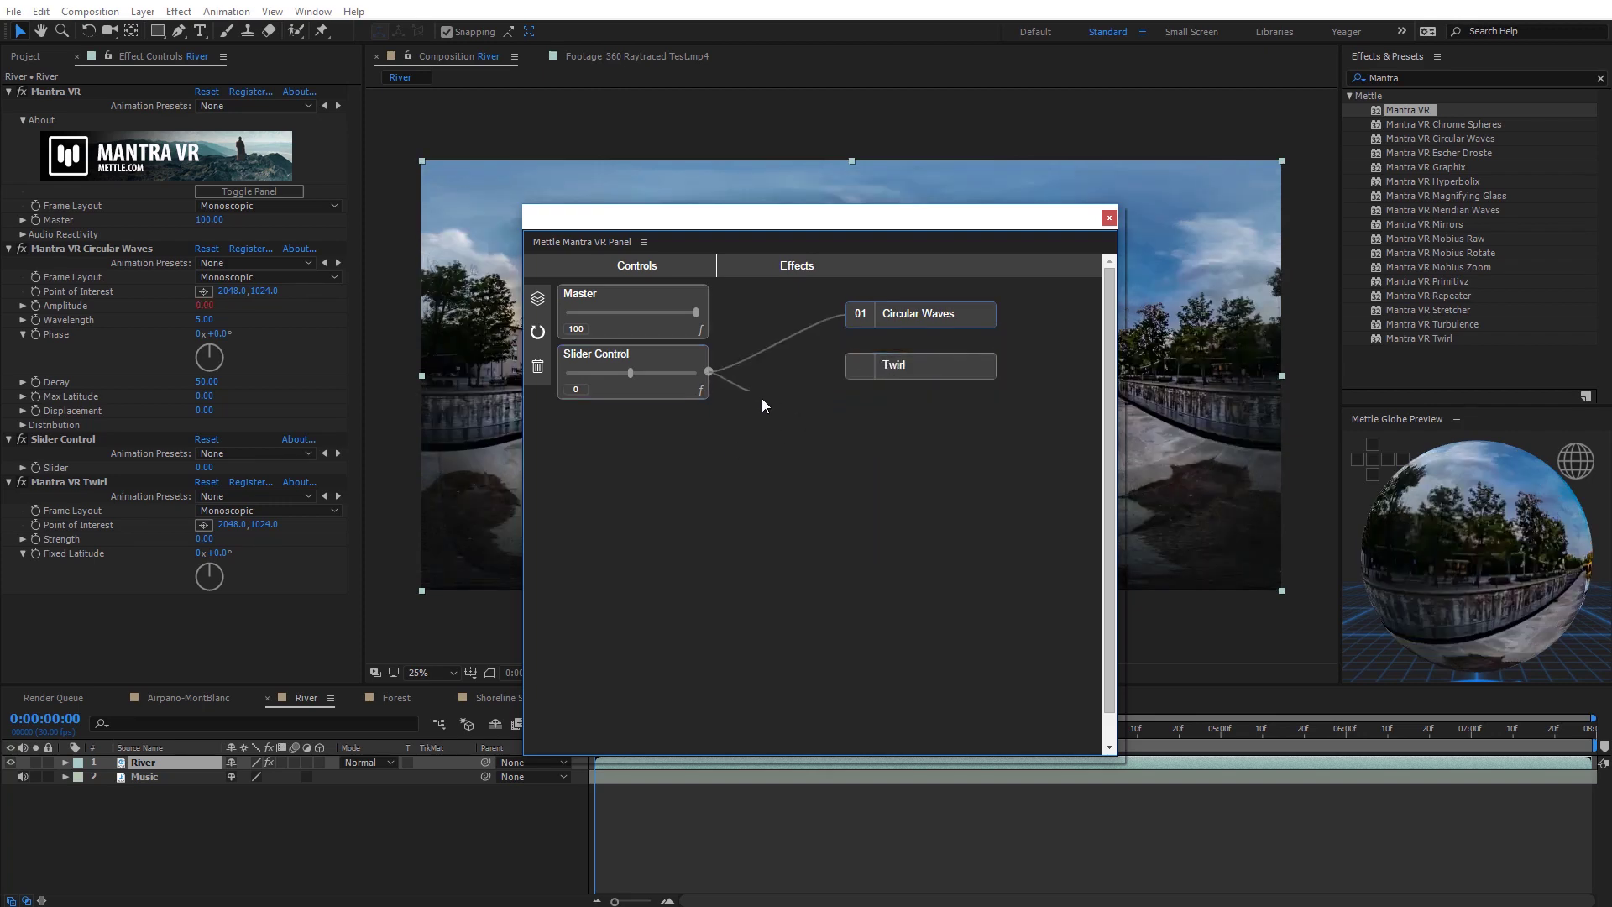
drag(763, 406, 887, 410)
drag(706, 230, 731, 650)
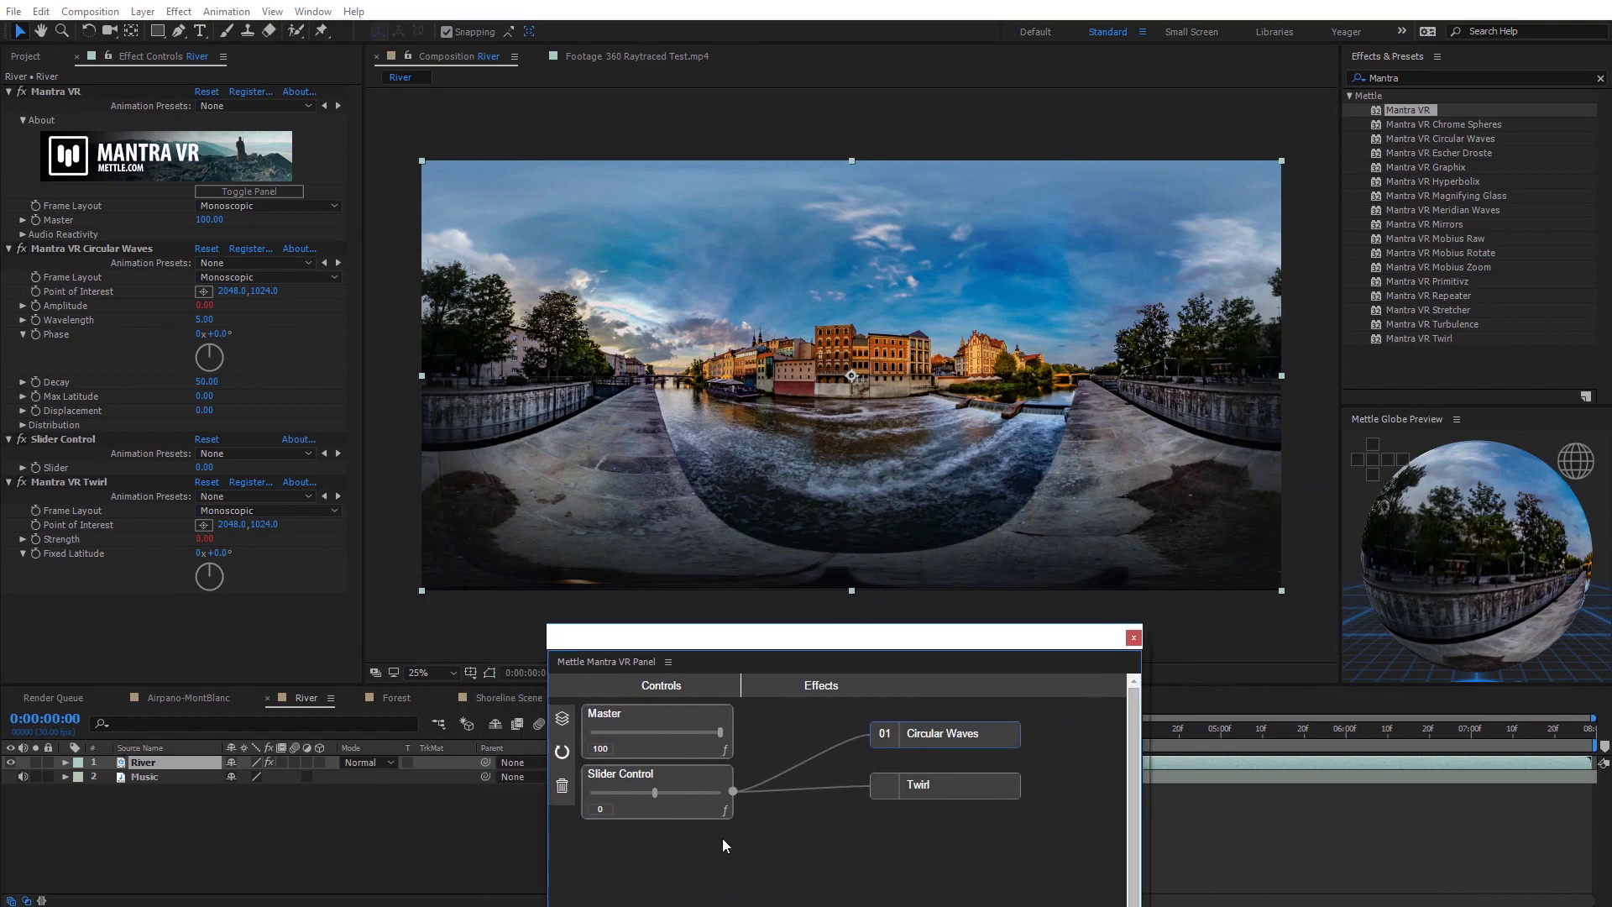
drag(653, 793, 658, 799)
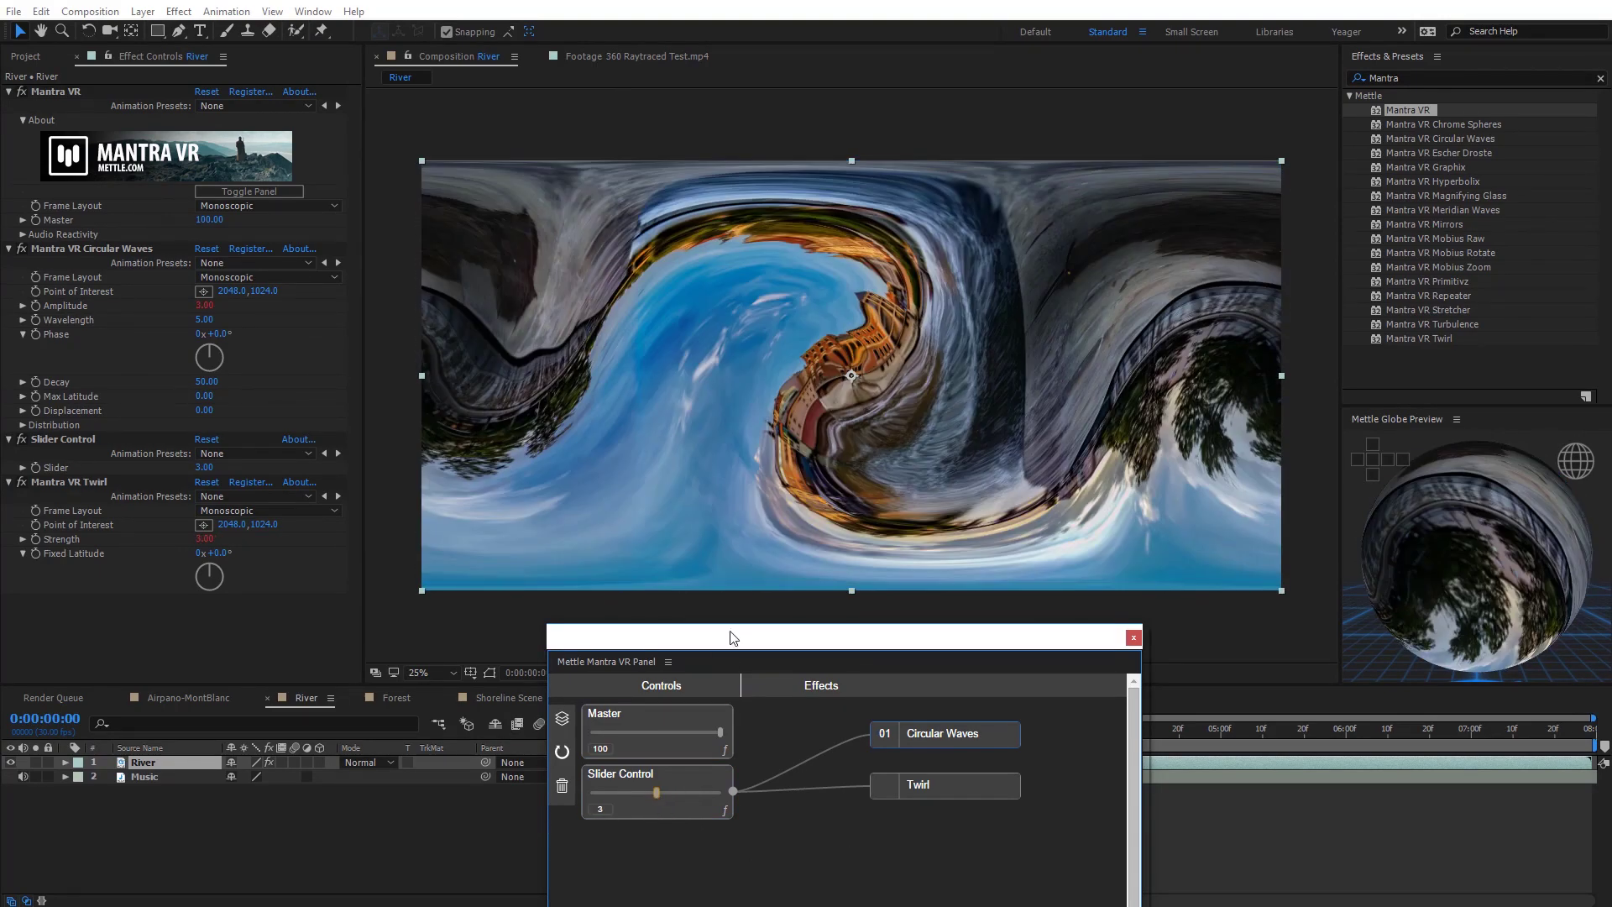
Clear the Slider Control, Circular Waves and Twirl from the Mantra VR panel, and close the panel
drag(727, 634, 880, 222)
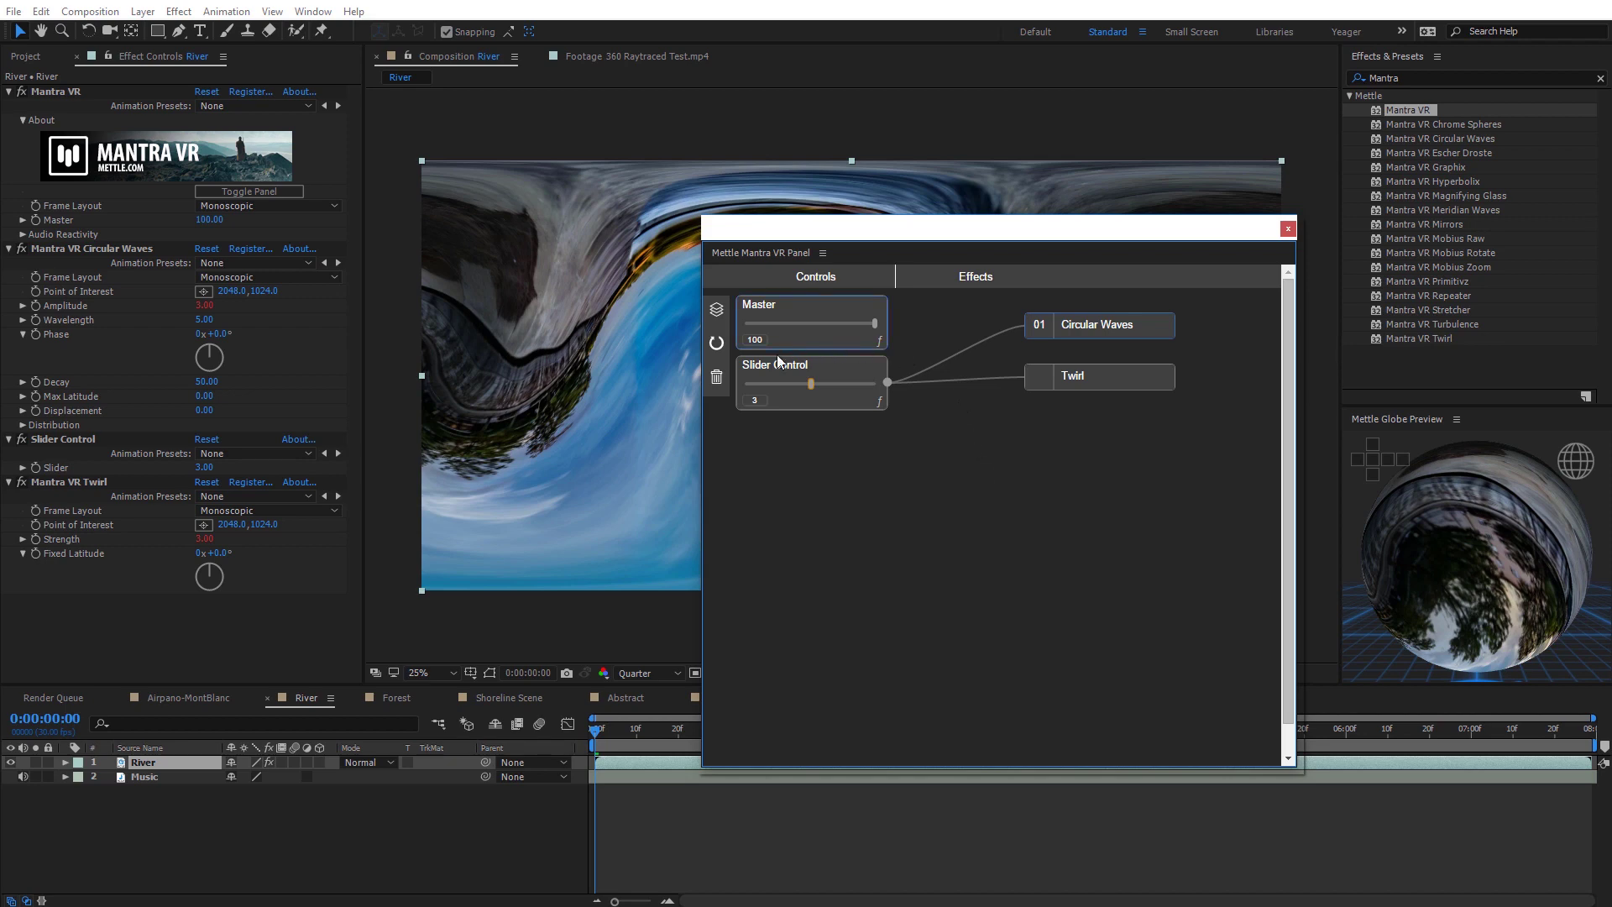
click(716, 377)
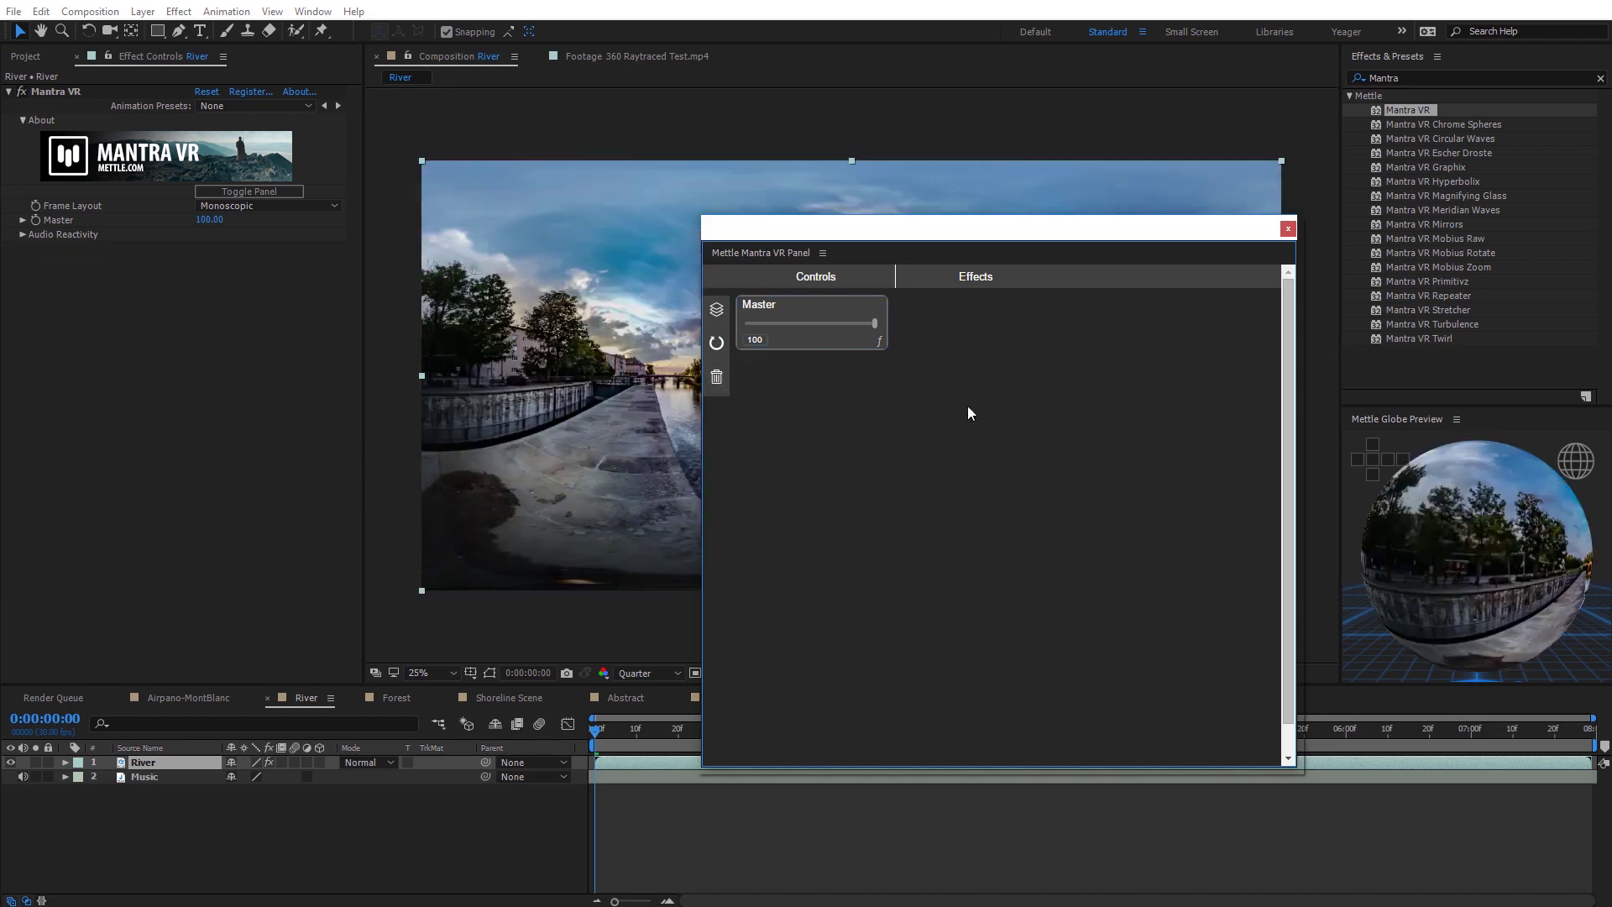
click(1288, 229)
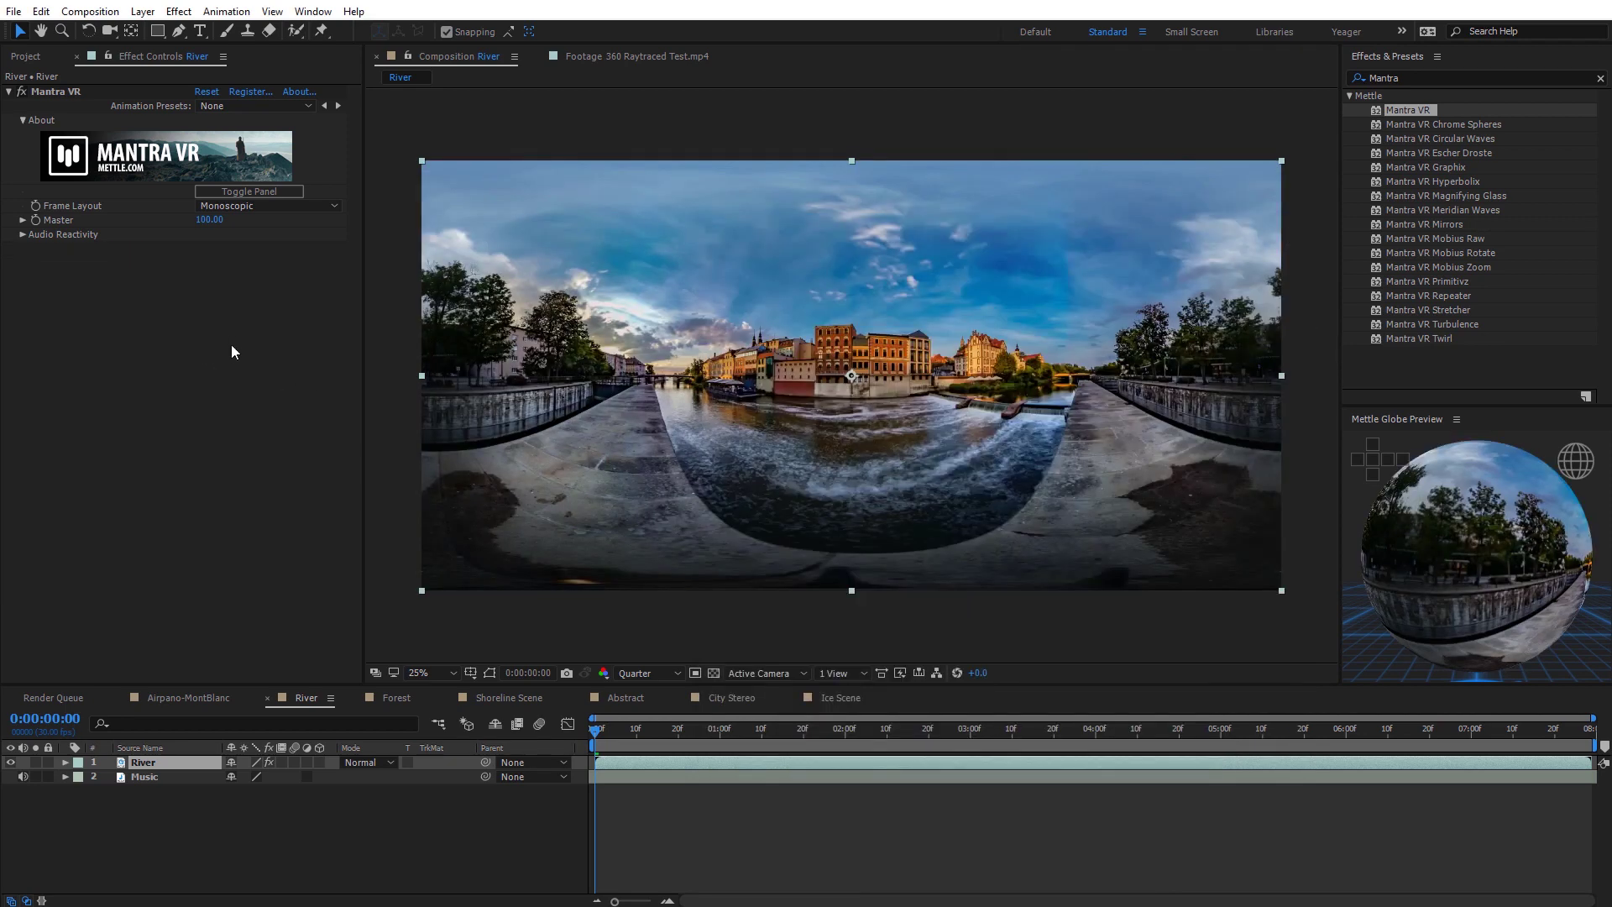
Set Mantra VR's Audio Reactivity to use the Music layer as Audio Layer, with Effect on Master set to Low Midrange
click(23, 234)
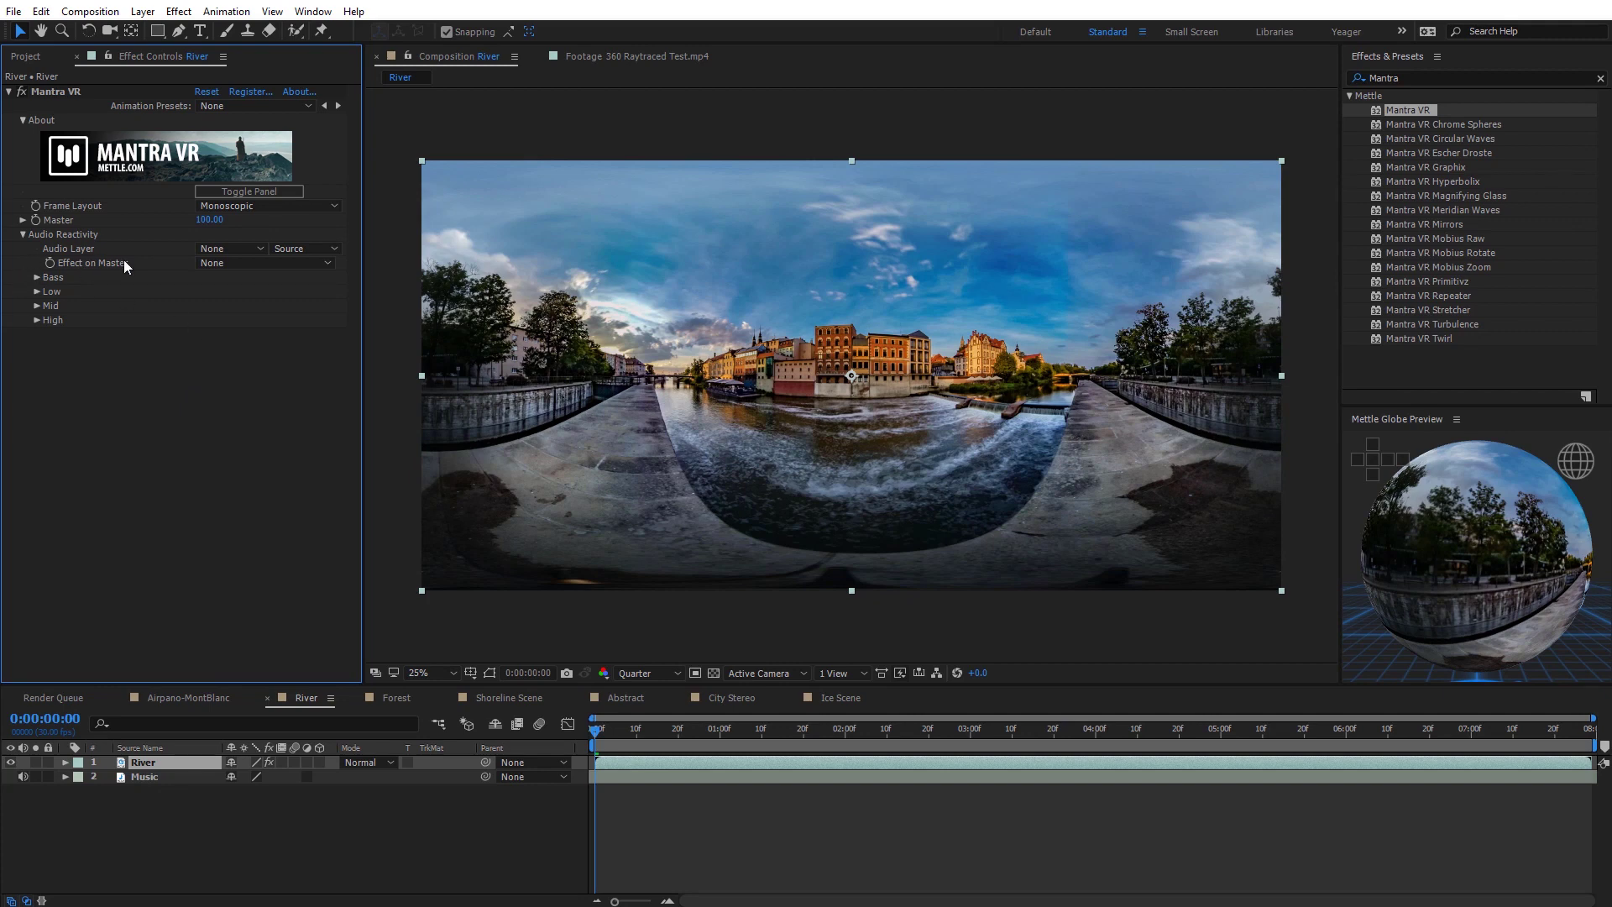
click(228, 249)
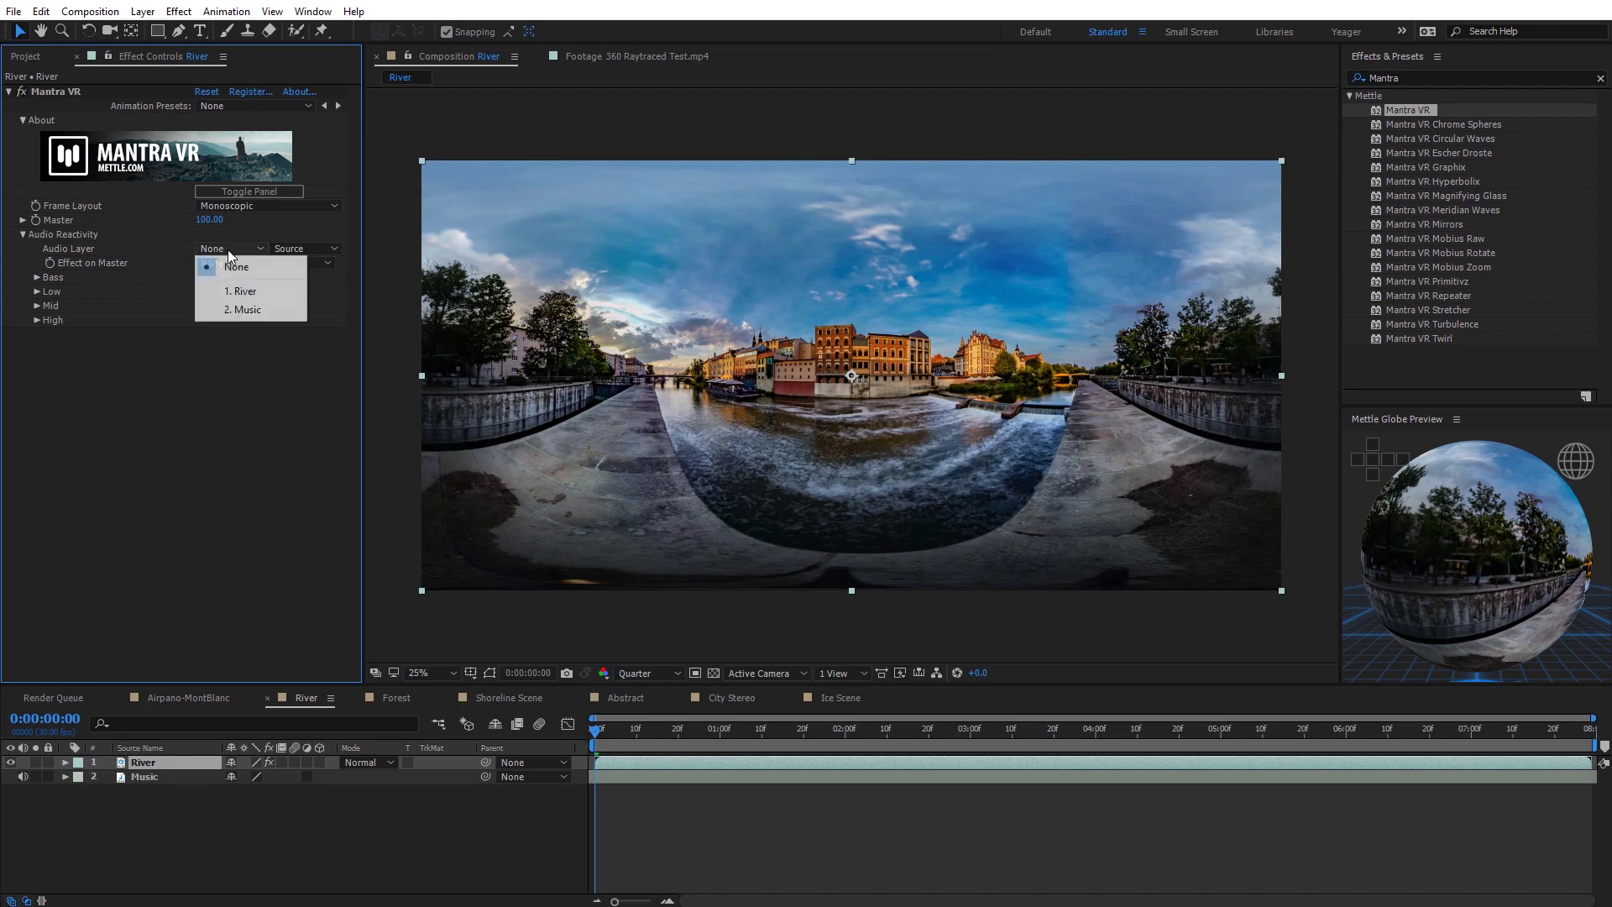
click(255, 314)
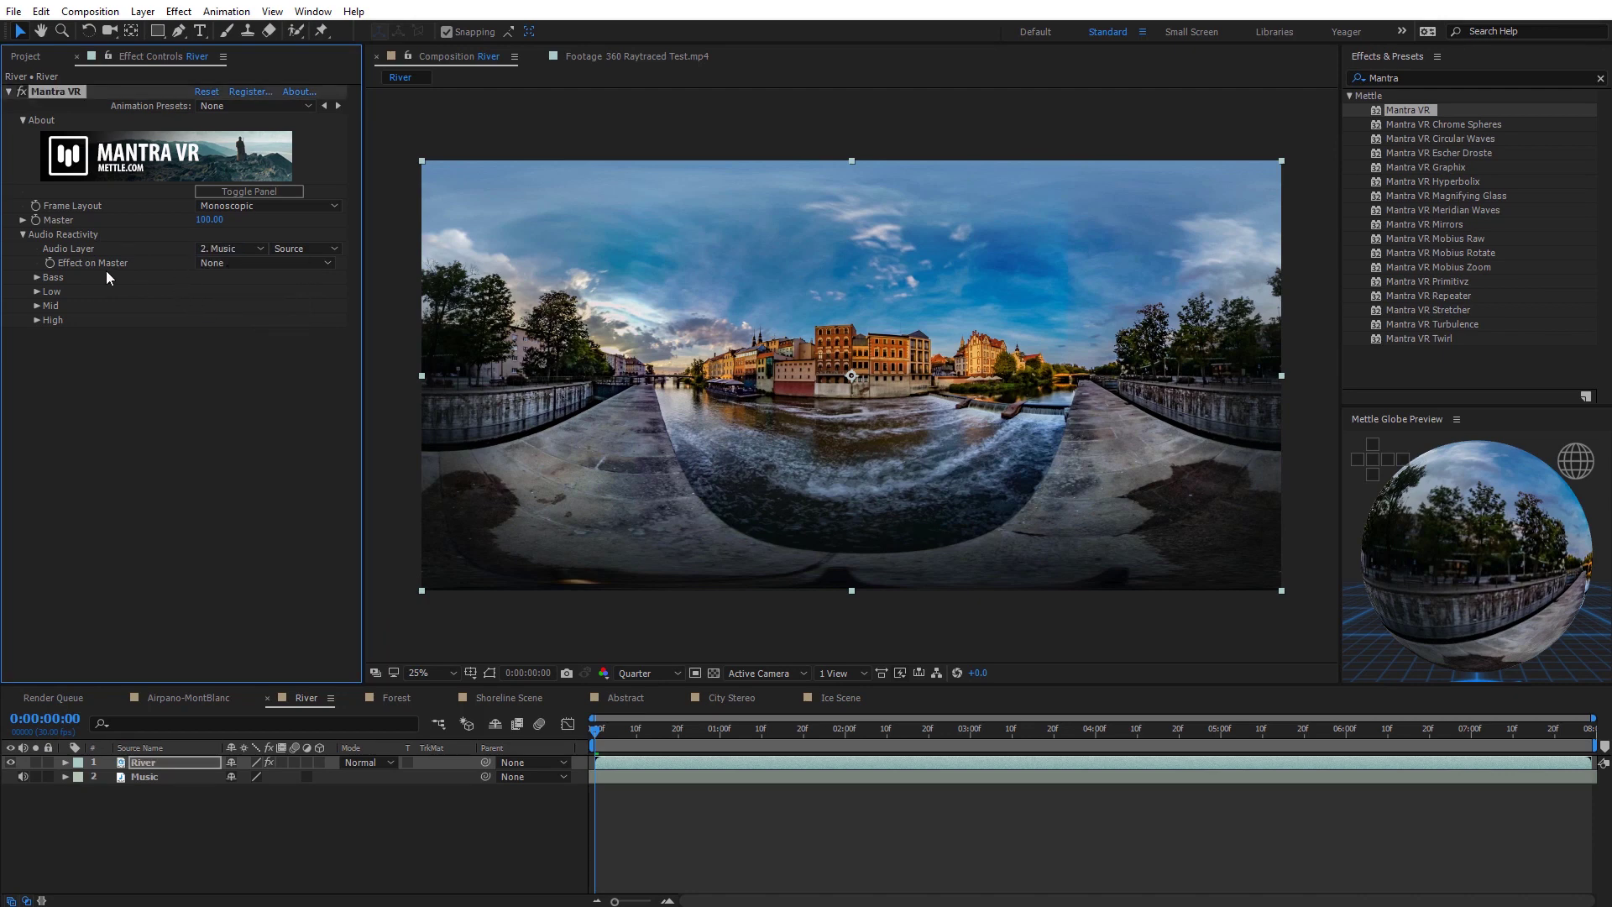
click(208, 262)
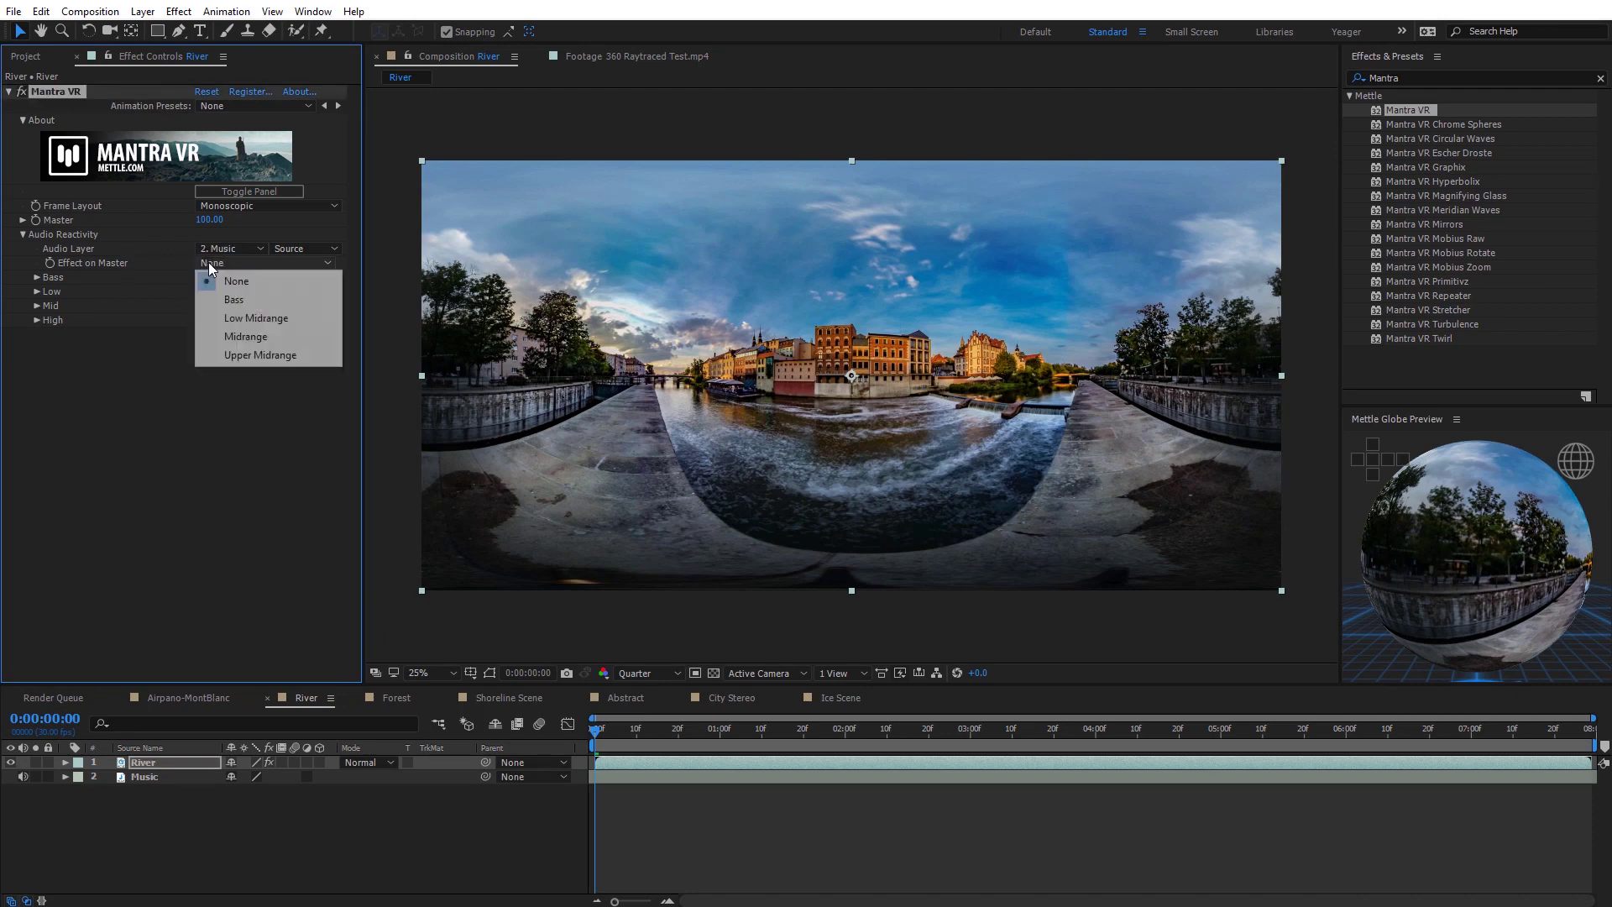
click(252, 315)
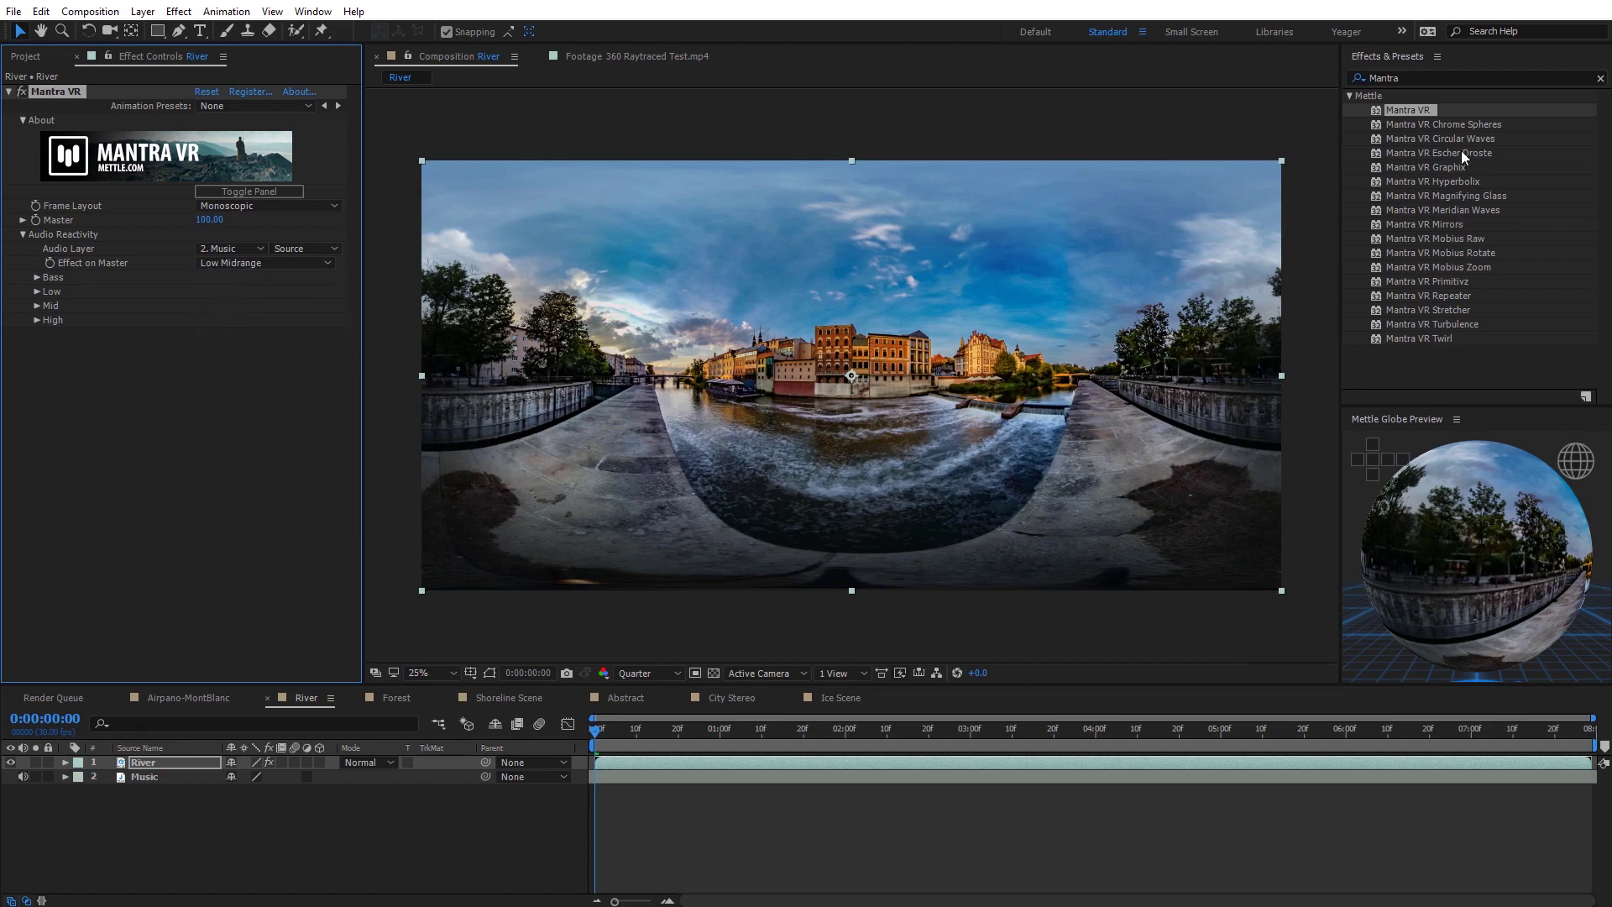
Apply Mantra VR Circular Waves to the River layer, increase its Wavelength to about 8, and return to the composition's start
drag(1458, 137, 921, 373)
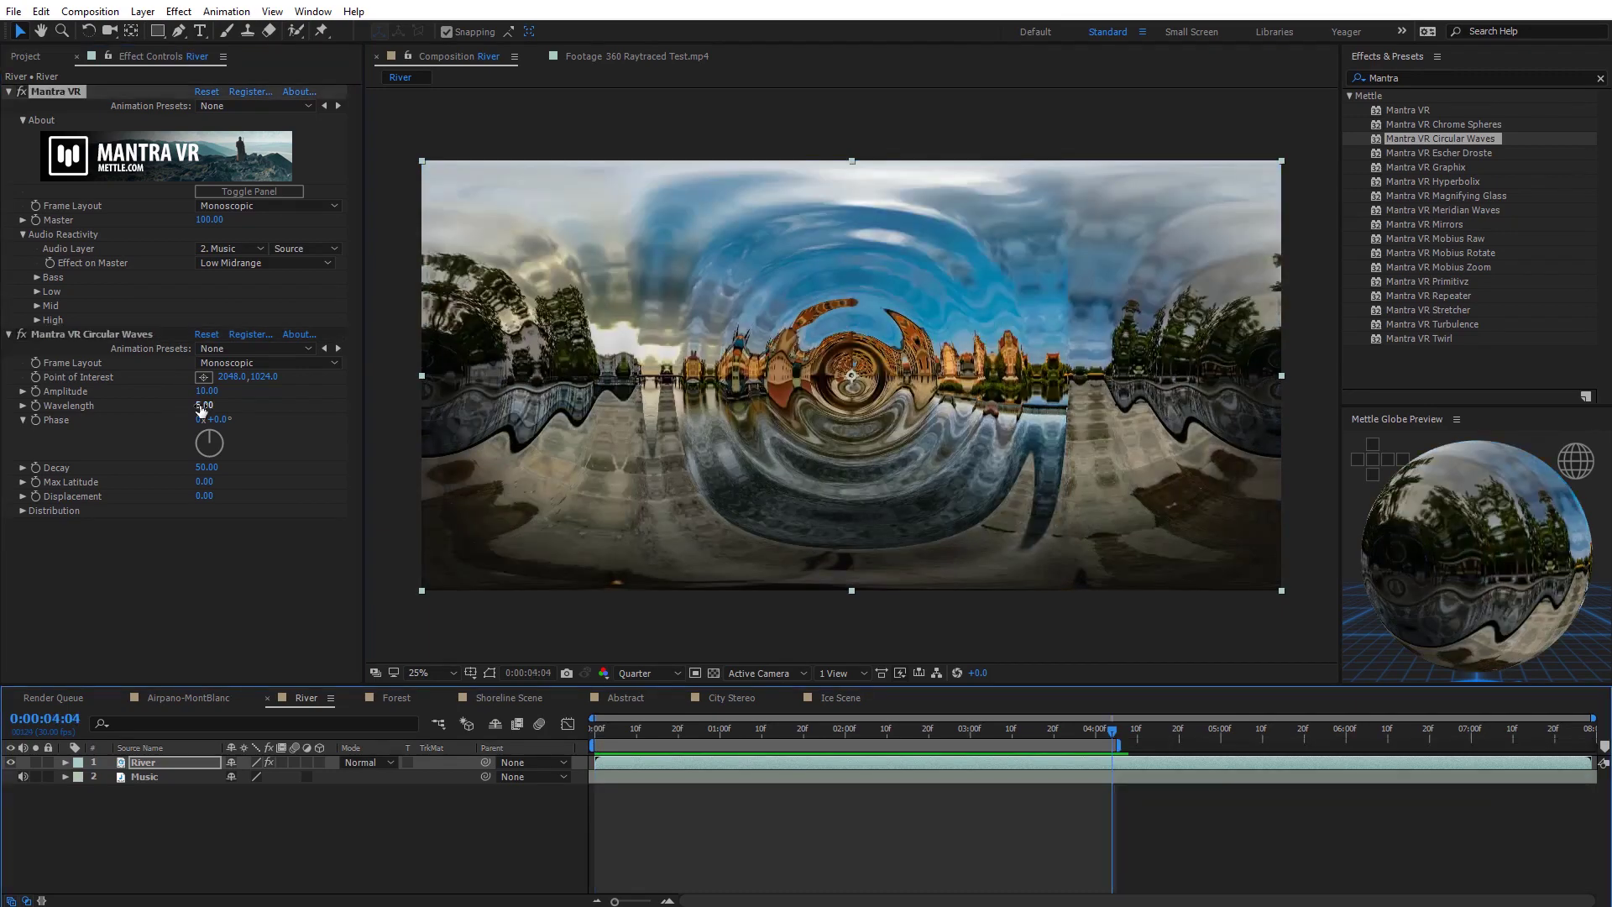
mouse_move(205, 405)
mouse_down()
mouse_move(265, 404)
mouse_move(232, 404)
mouse_up()
key(Home)
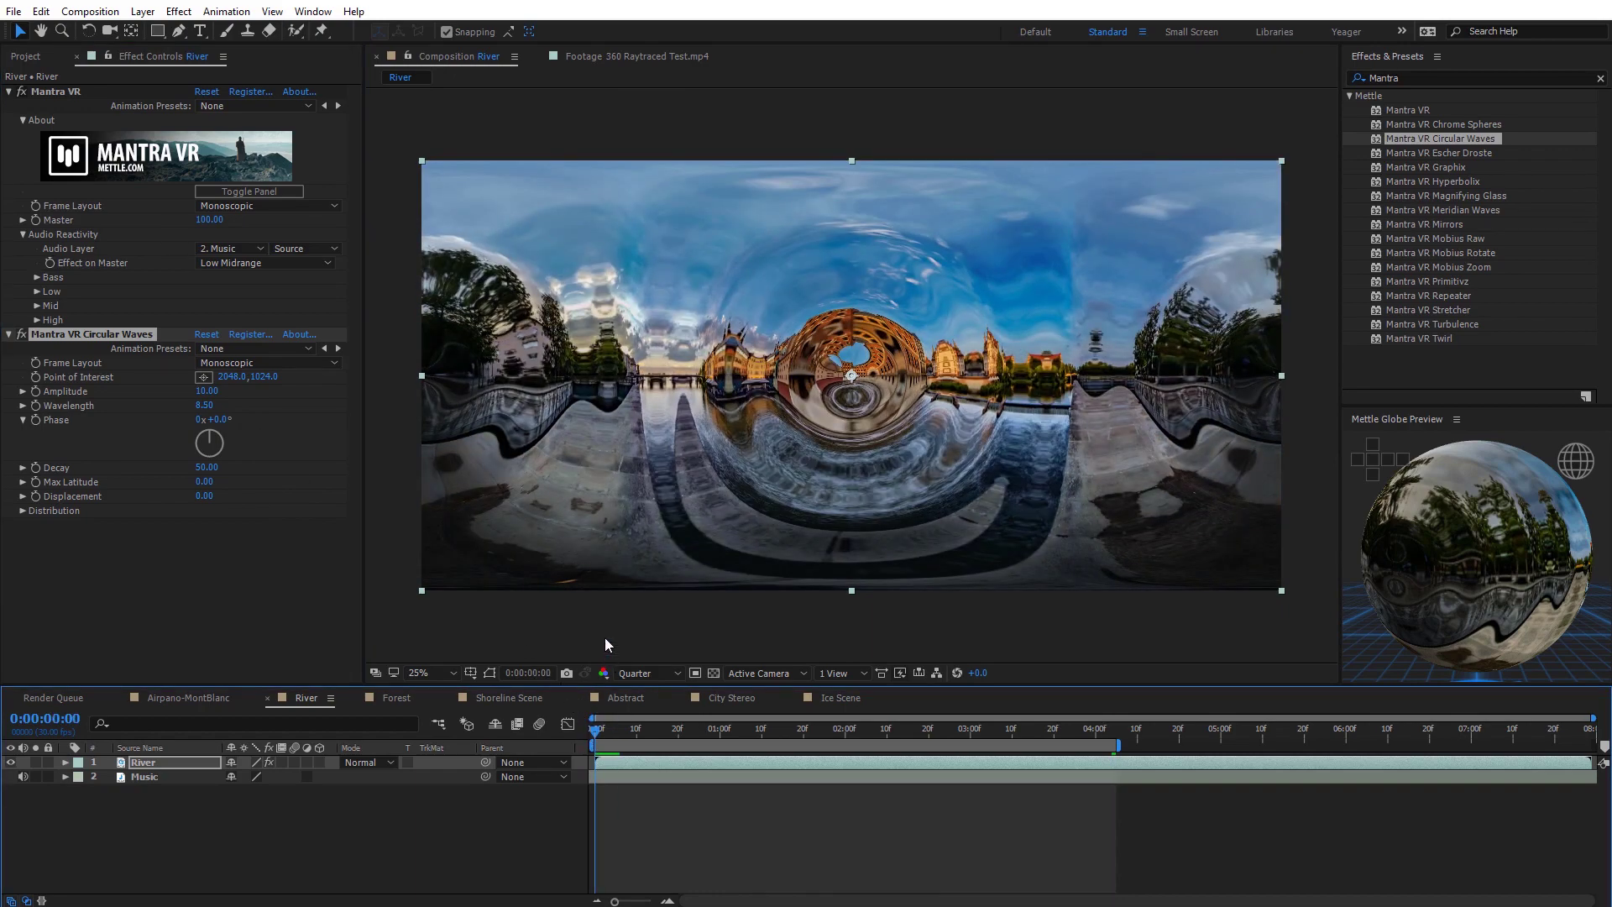
Play back the River composition to check how the Circular Waves react to the music
key(space)
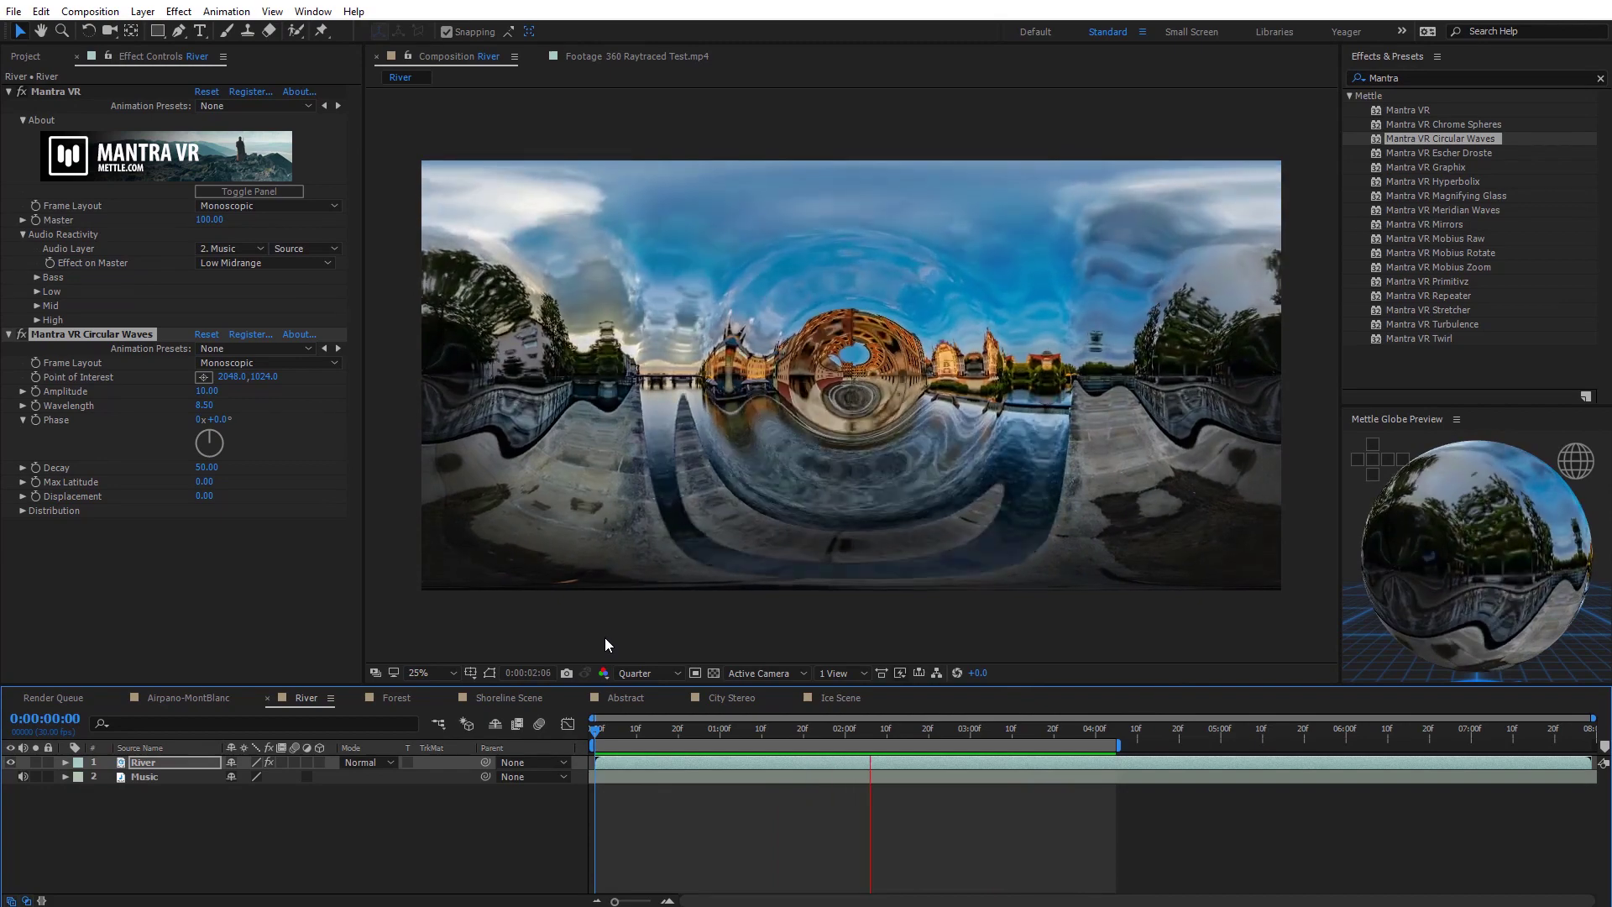
key(space)
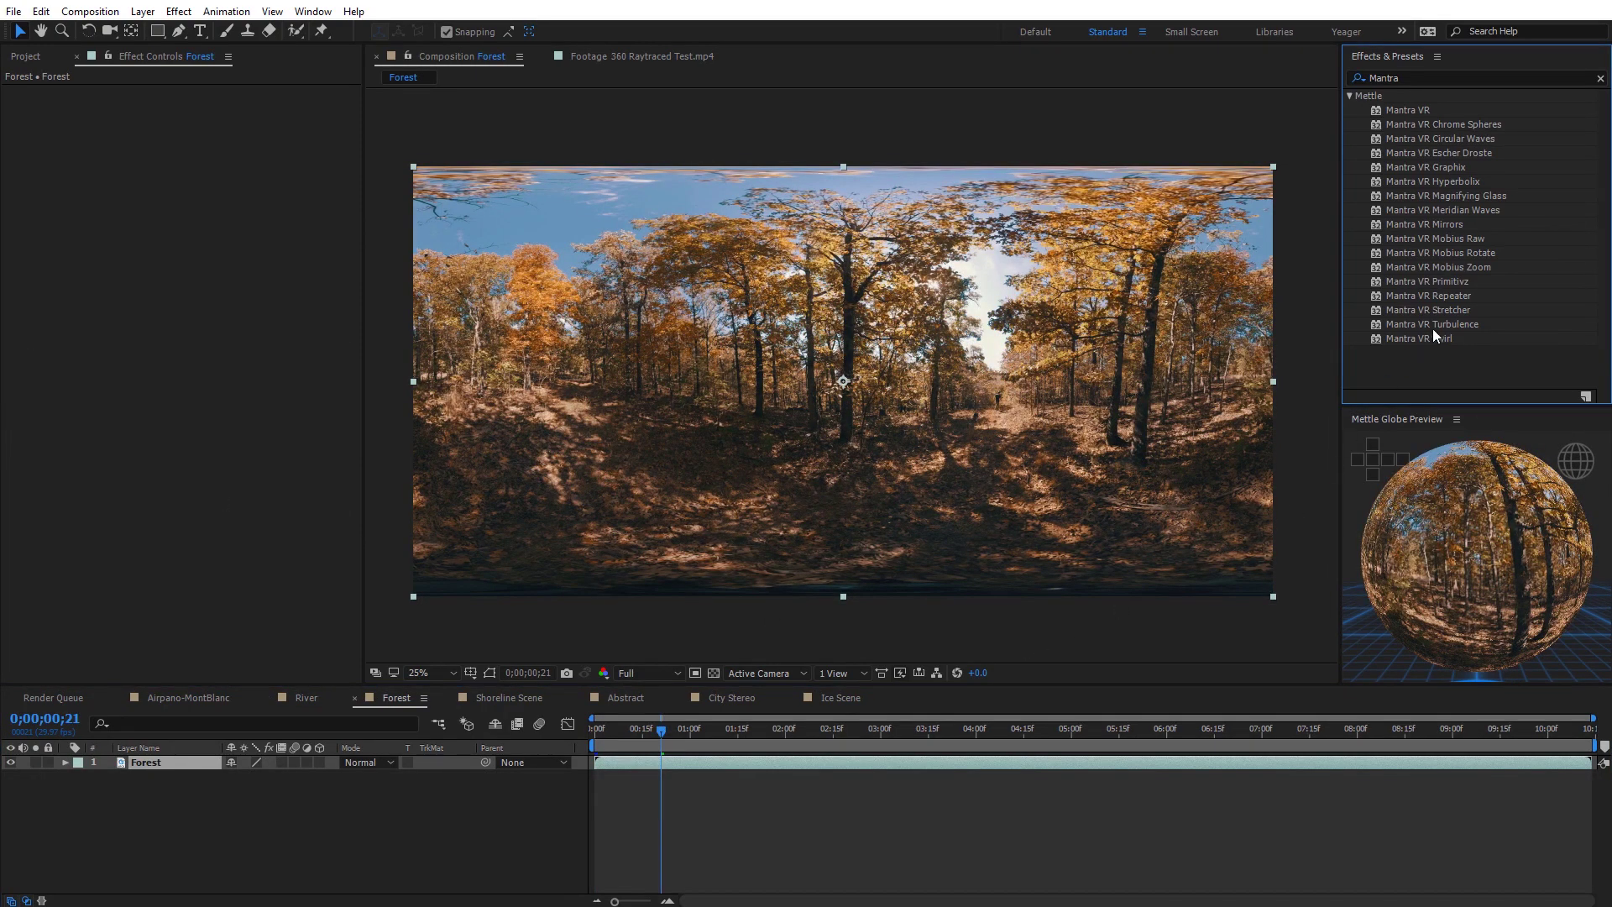
Apply Mantra VR Turbulence to the Forest layer at half preview resolution, raise Progress to 13, and inspect the distortion up close
drag(1436, 325, 911, 465)
key(ctrl+shift+j)
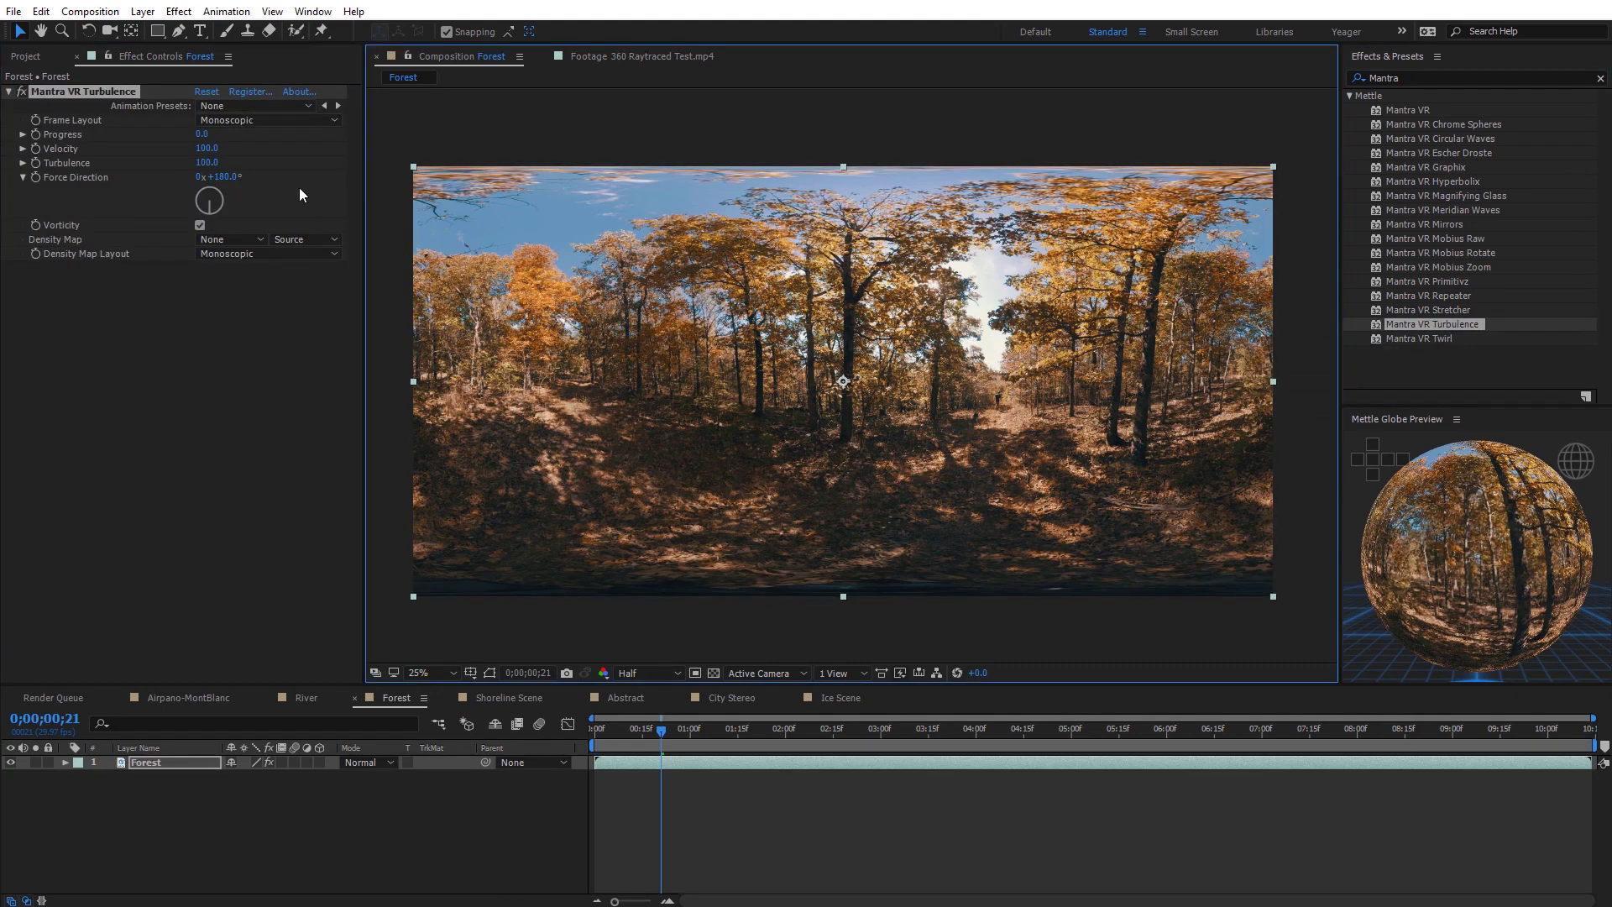
drag(198, 134, 211, 139)
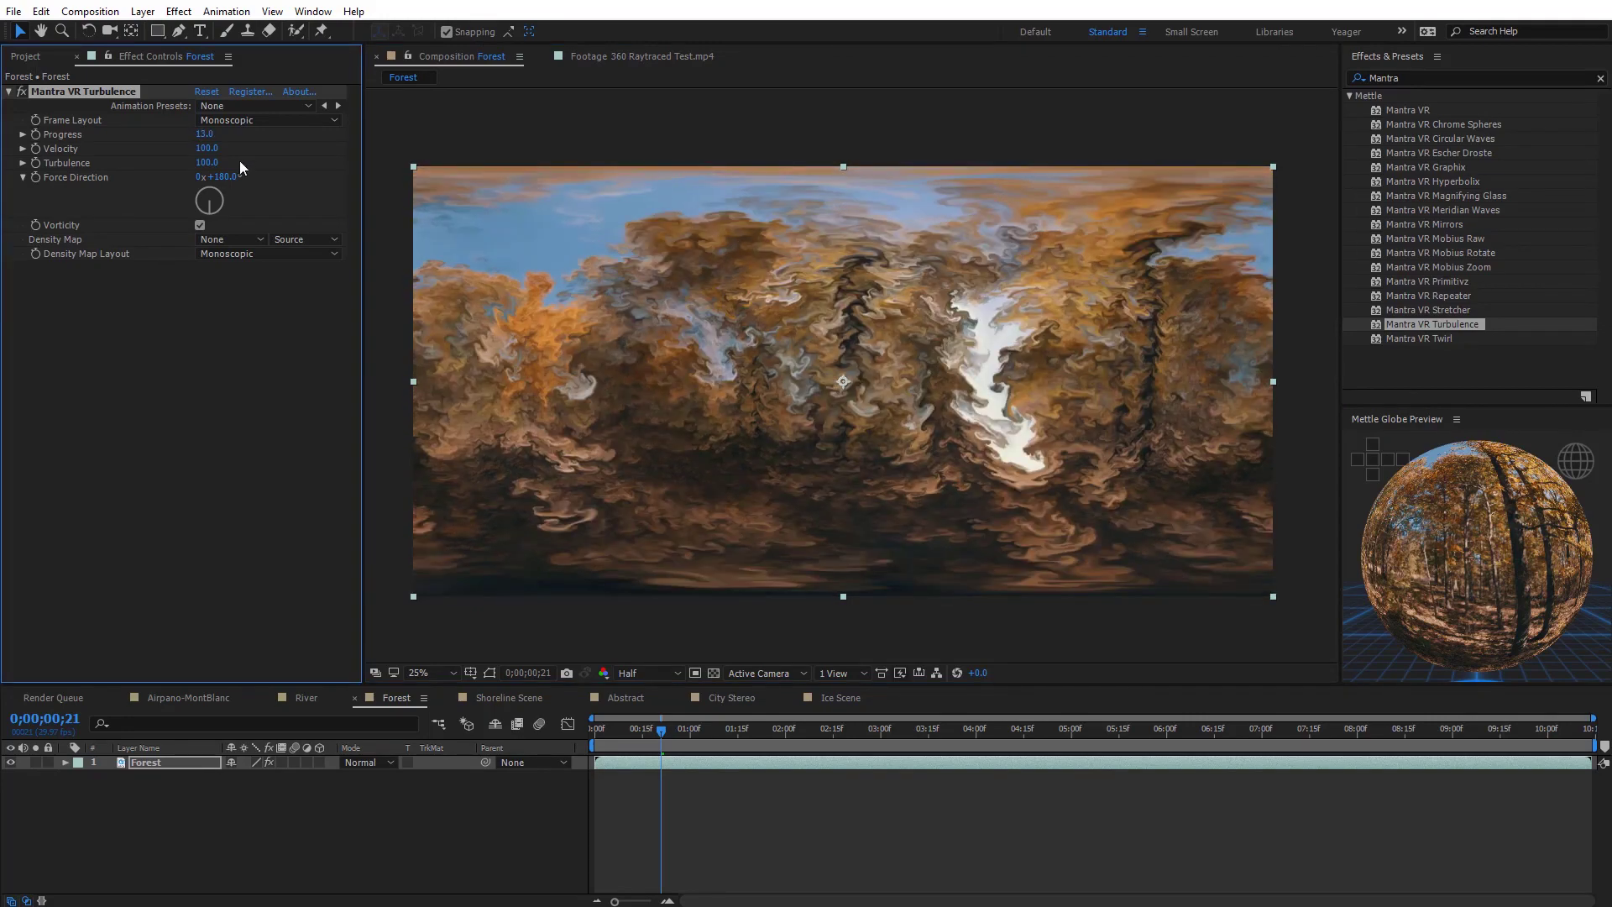
click(879, 463)
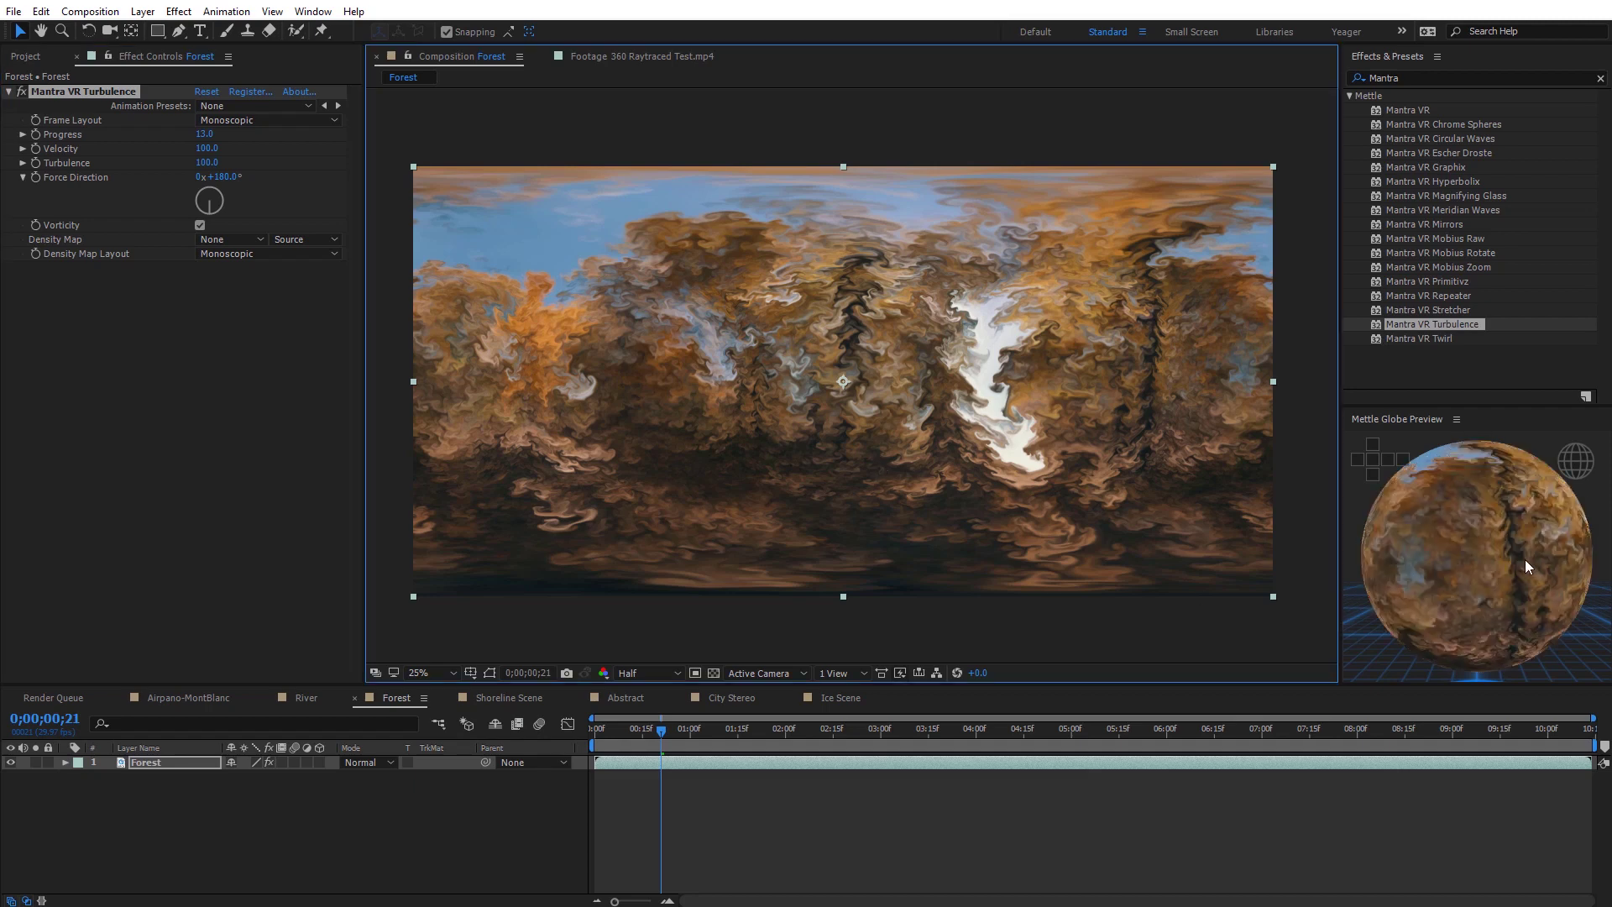
drag(1508, 555, 1457, 568)
key(period)
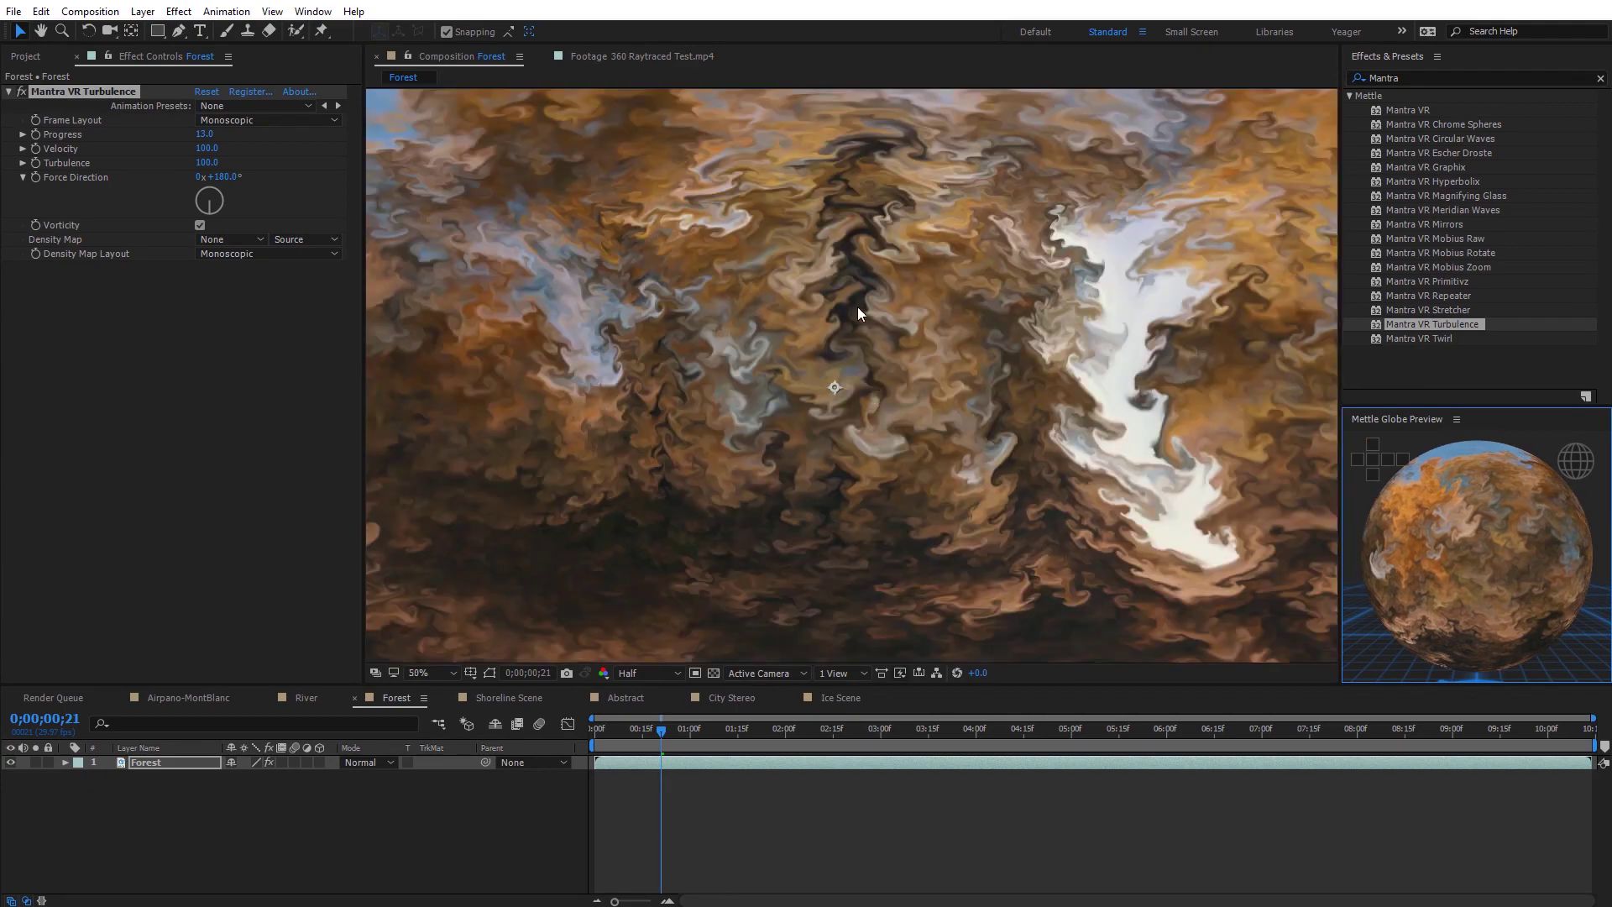
drag(693, 414, 561, 288)
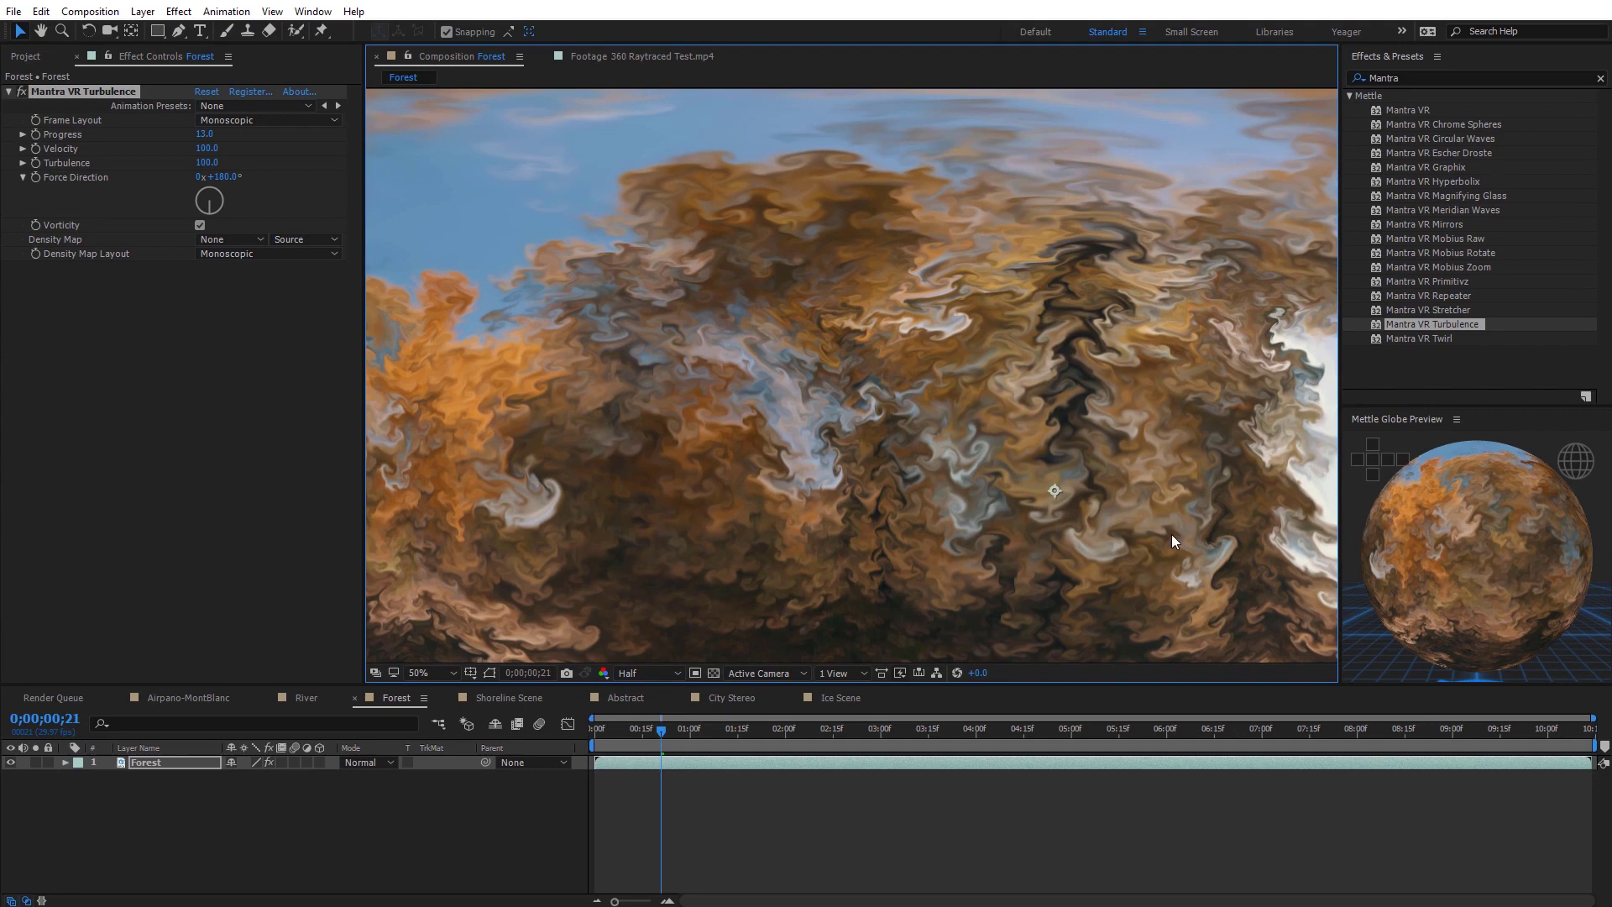
drag(1172, 537, 840, 454)
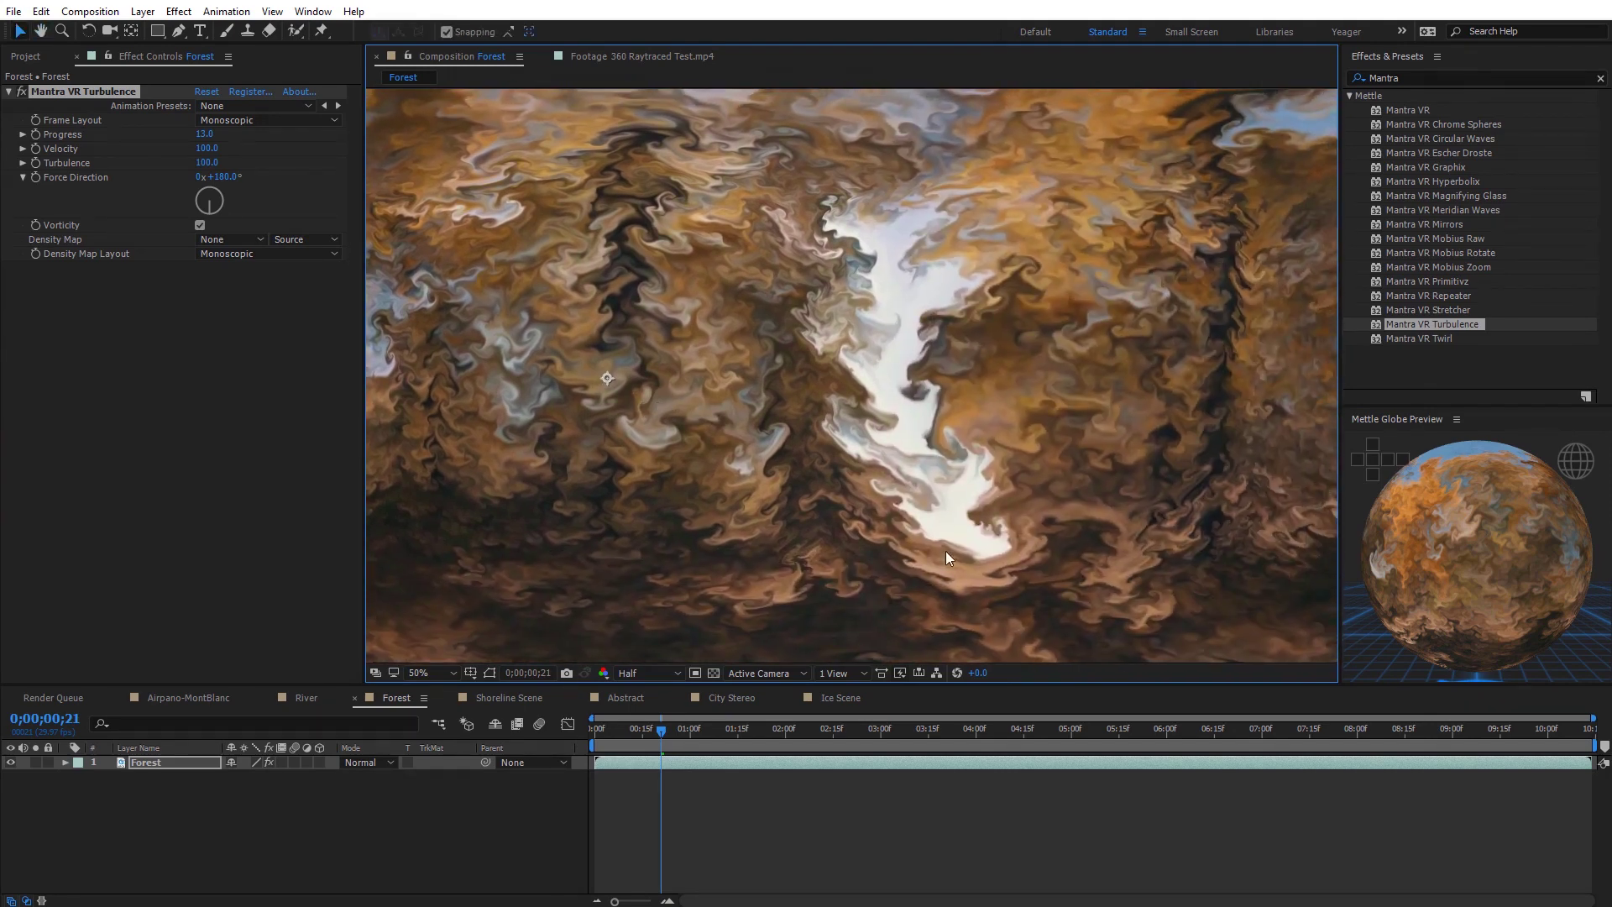
Raise the Turbulence effect's Progress to 36 and inspect the whole Forest frame
key(F3)
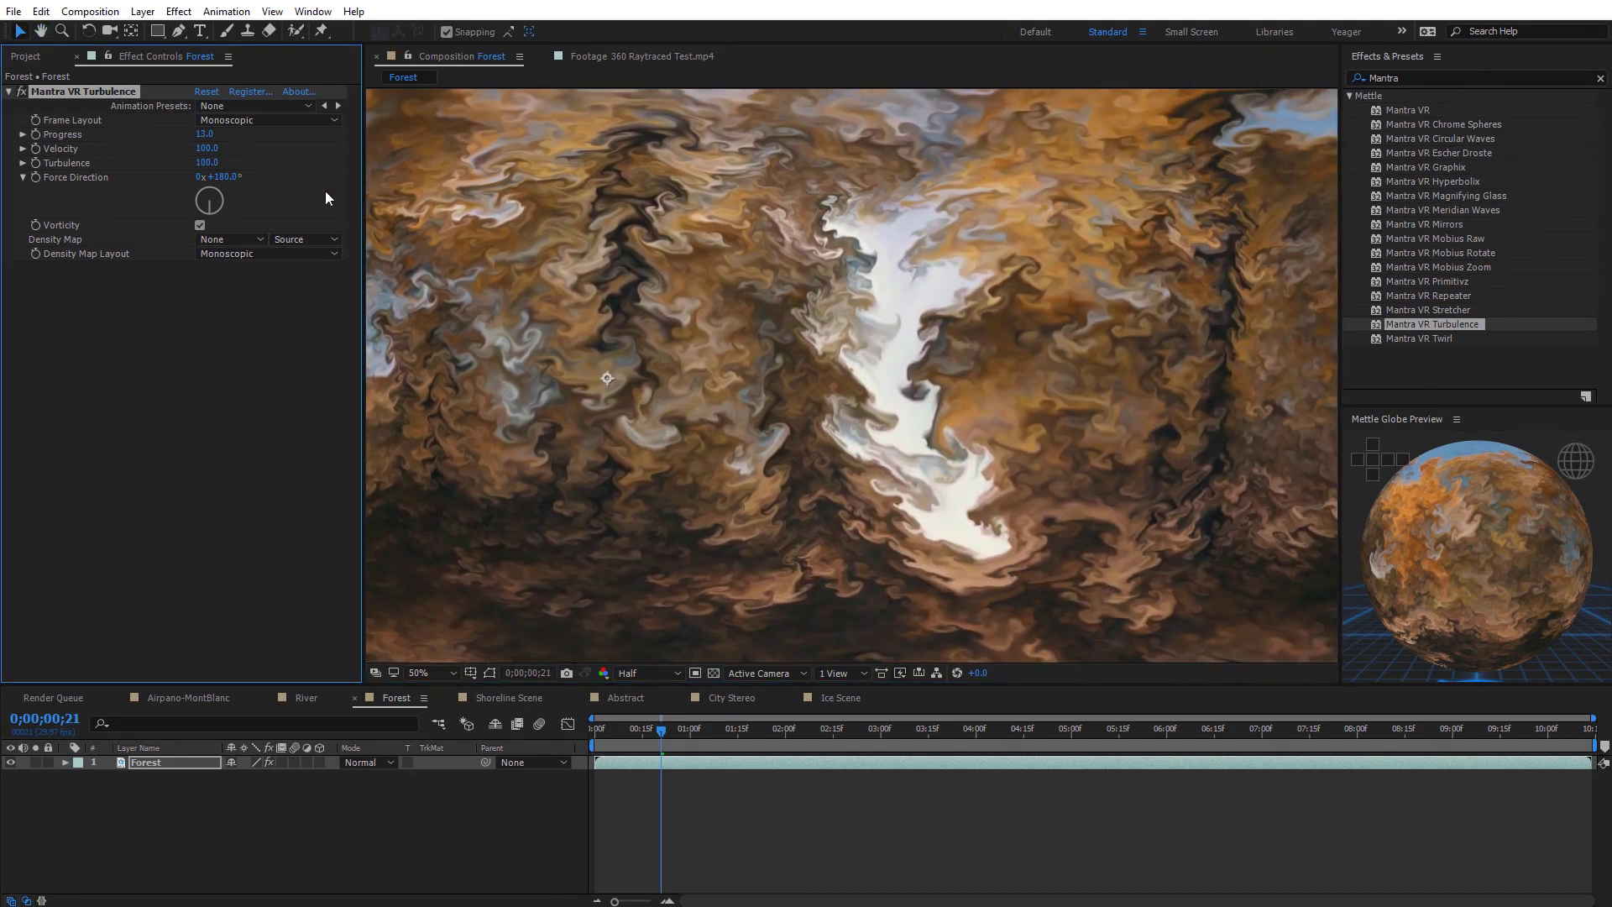
drag(204, 134, 222, 132)
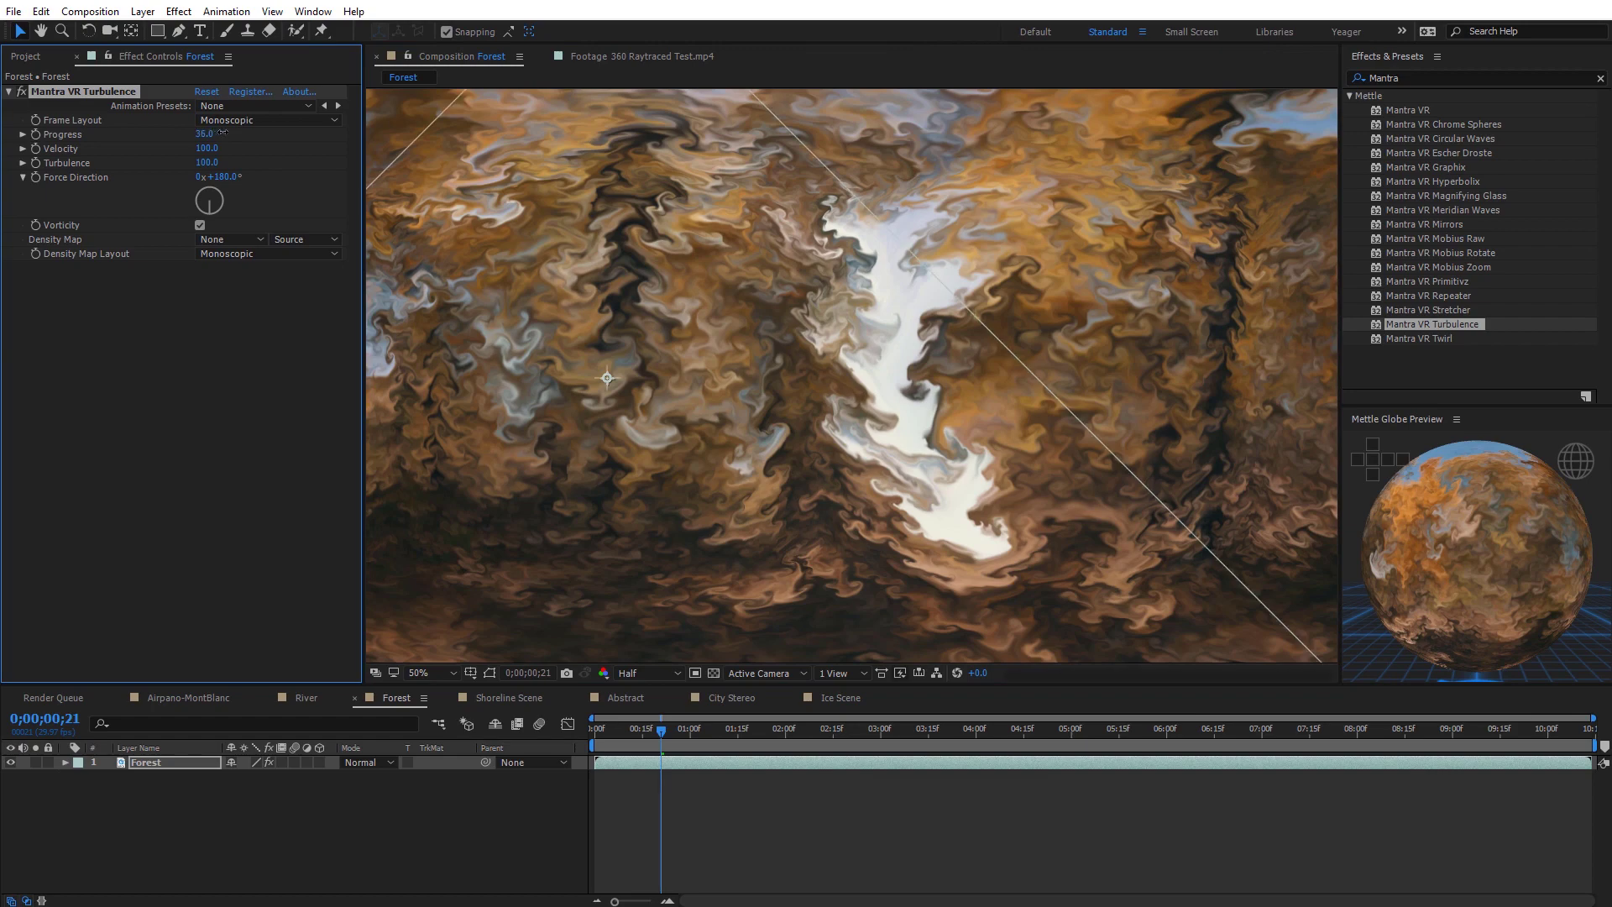
scroll(1063, 431, down, 2)
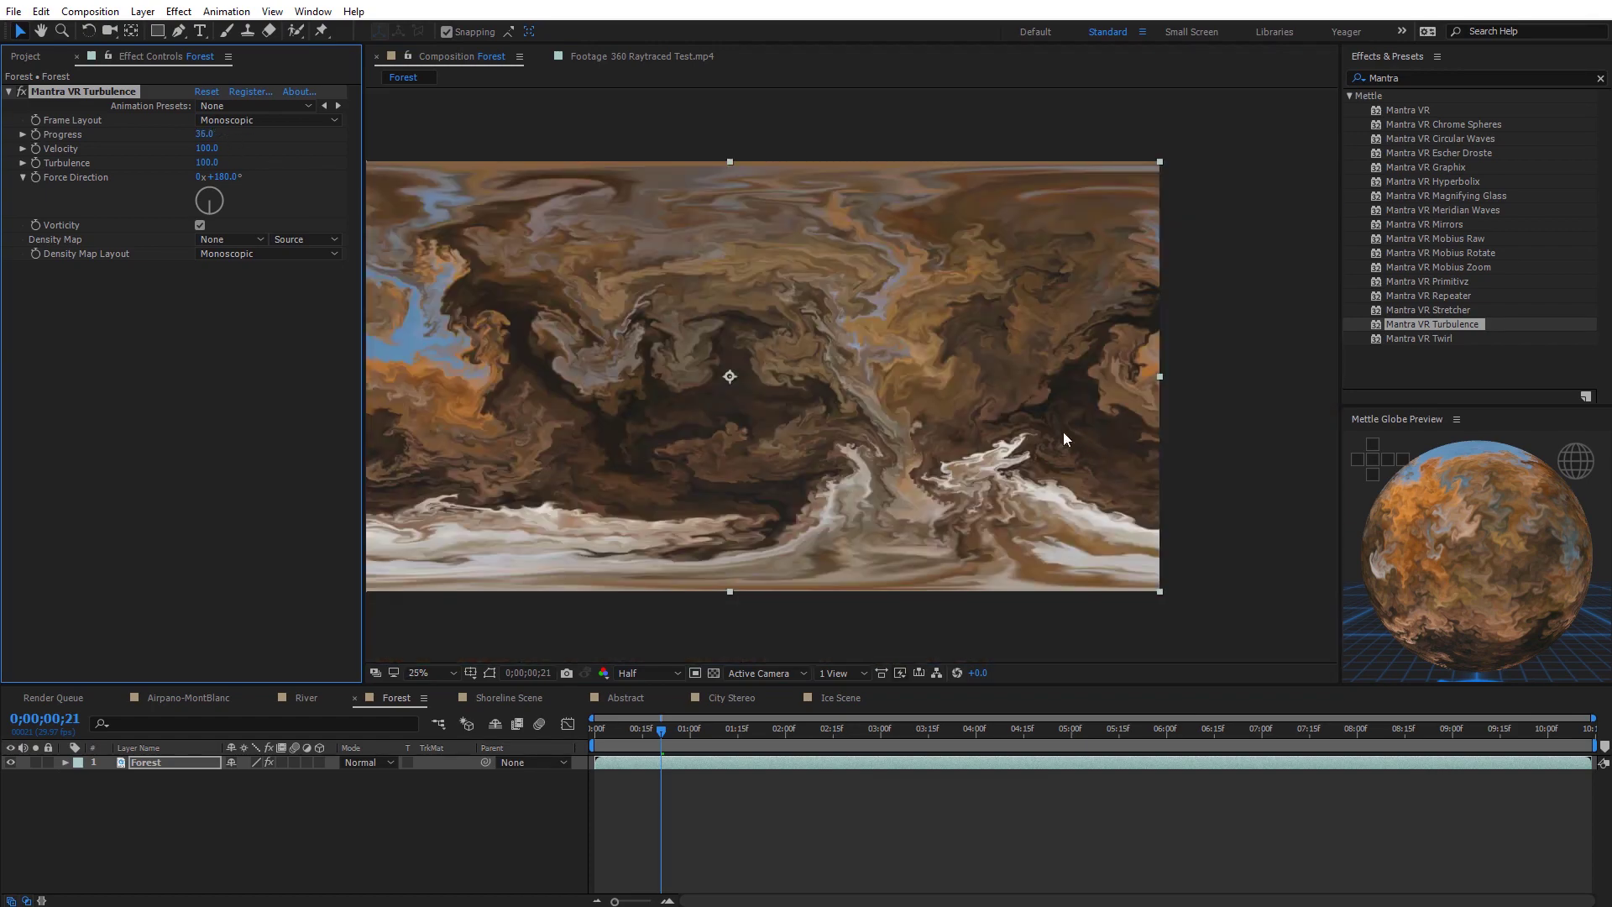
key(space)
drag(814, 411, 925, 438)
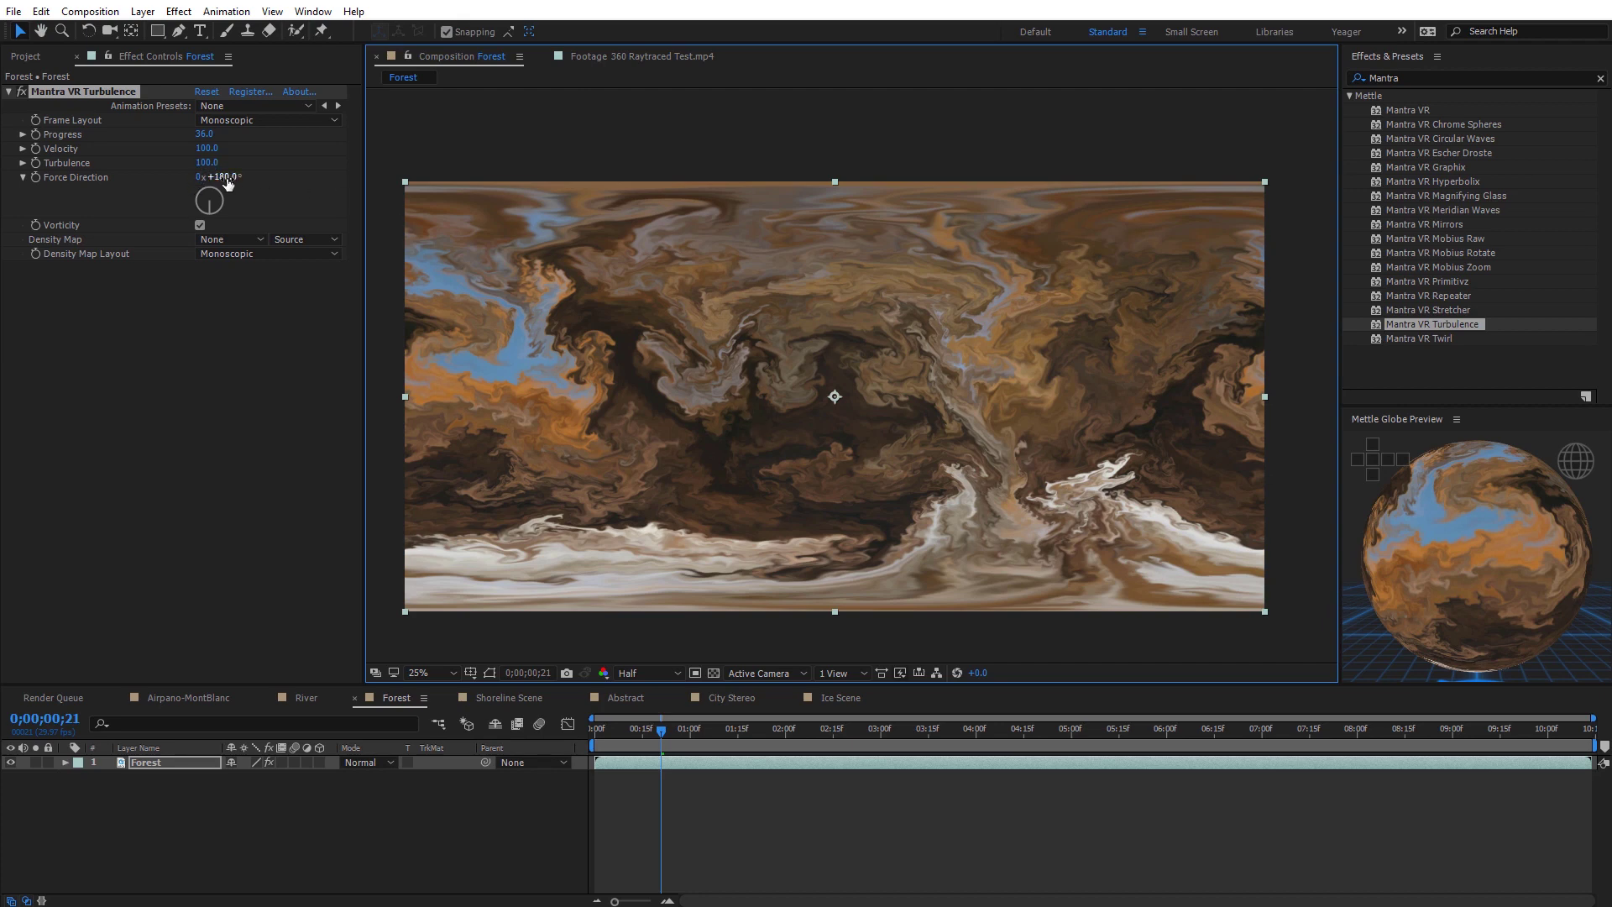
Bring the Turbulence effect's Progress back to 13 and rotate its Force Direction to 1x+96°
drag(222, 177, 190, 139)
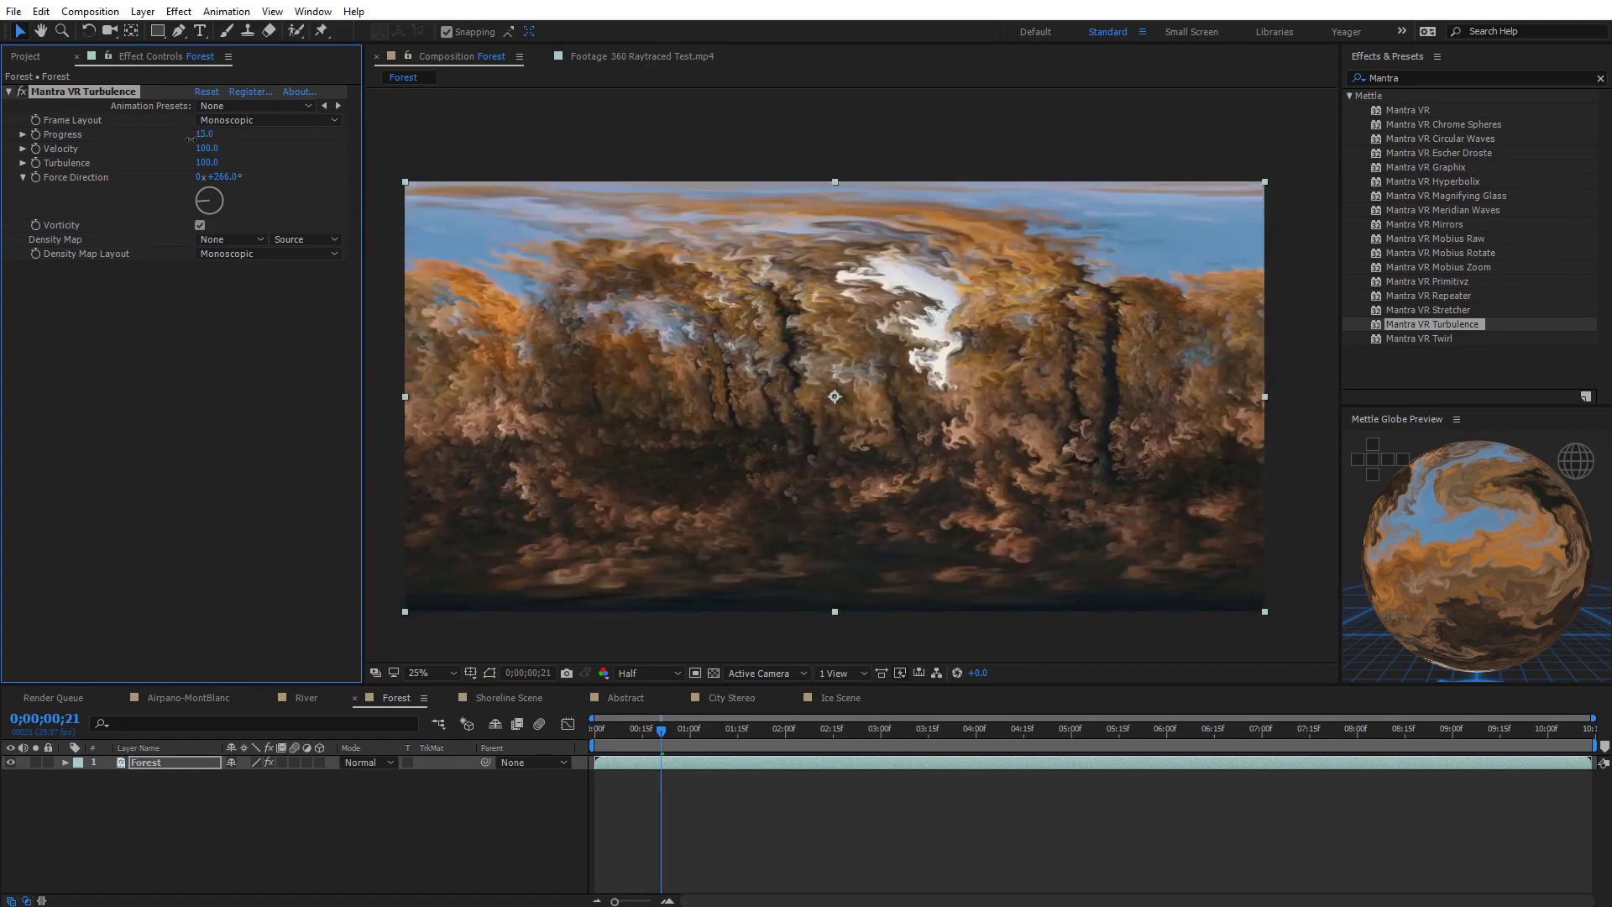
mouse_move(229, 177)
mouse_down()
mouse_move(399, 188)
mouse_move(223, 163)
mouse_up()
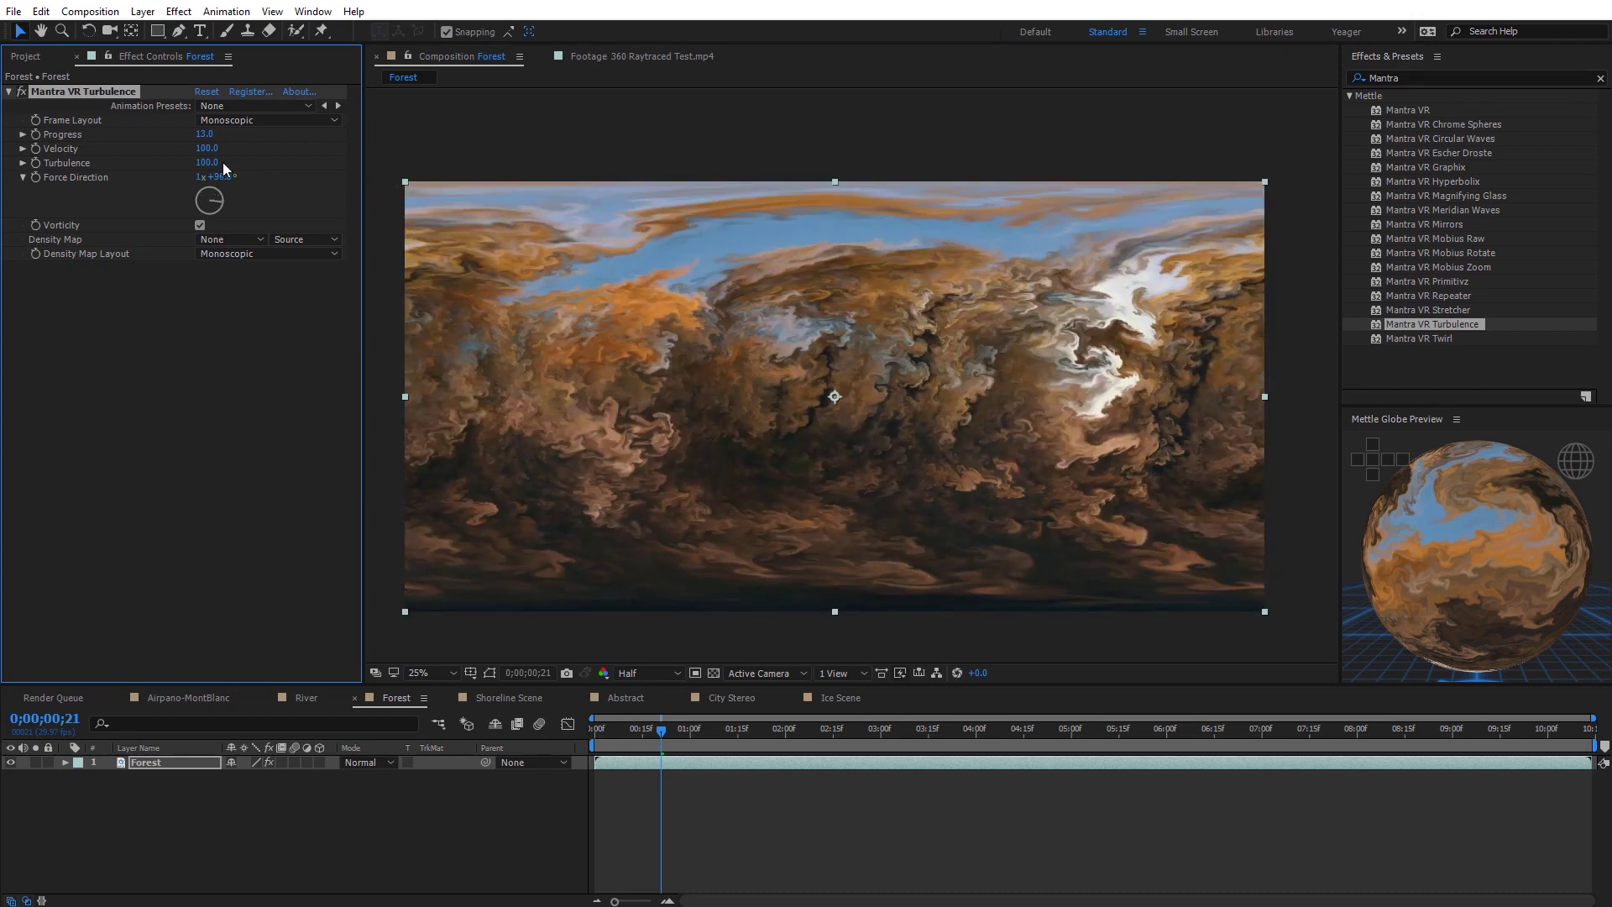
Turn off Vorticity in the Turbulence effect to compare the swirl detail, and undo the change
click(199, 224)
key(period)
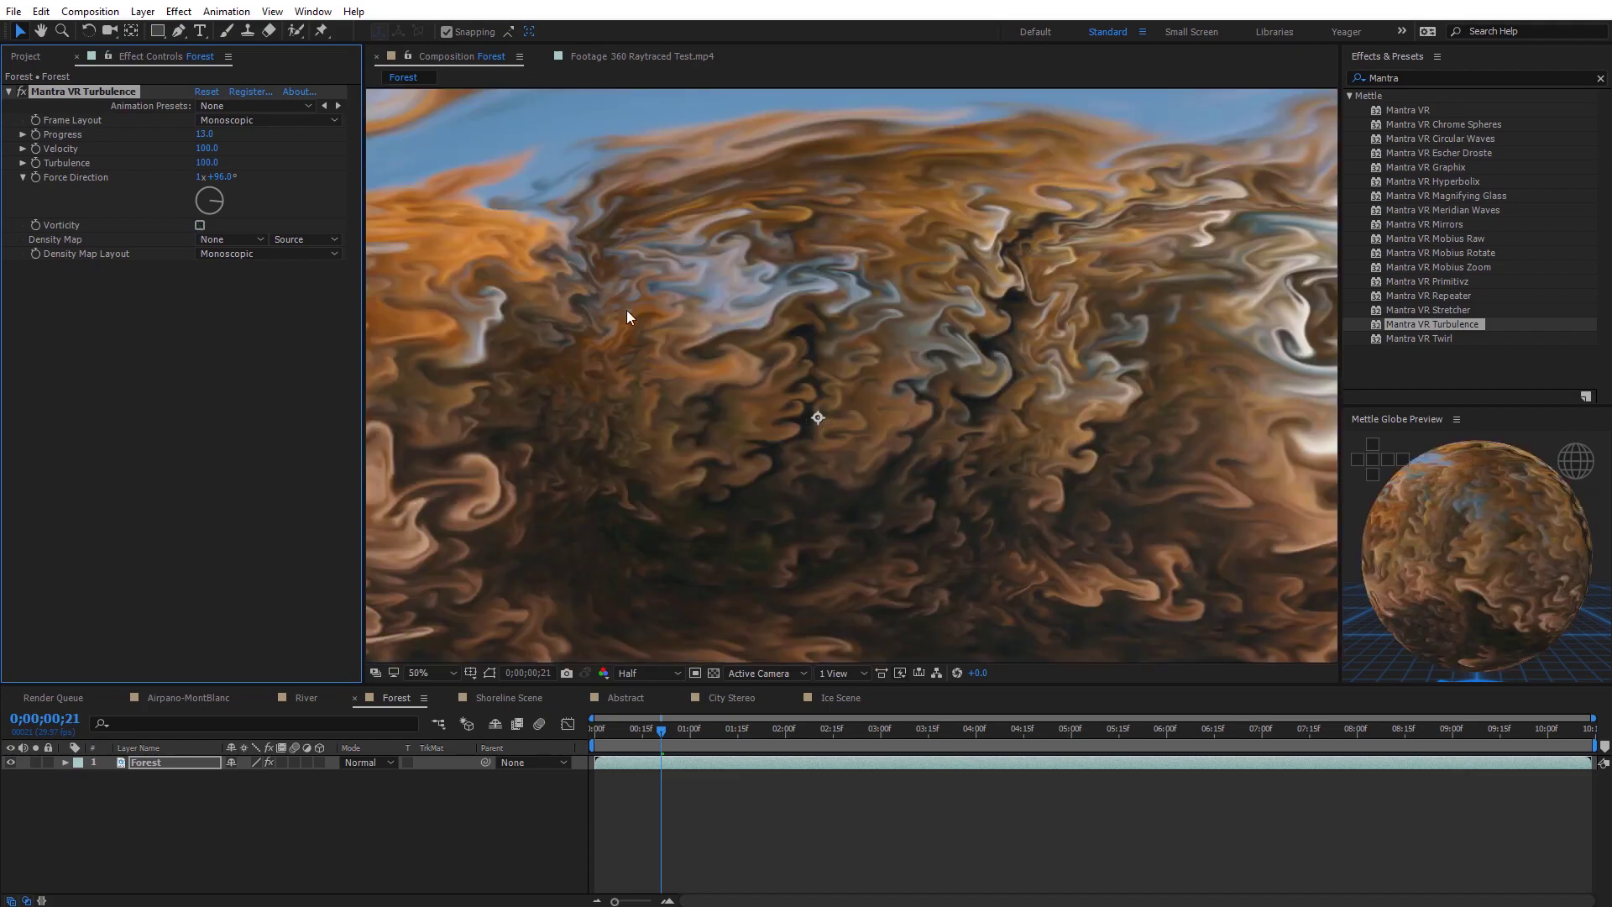
key(ctrl+z)
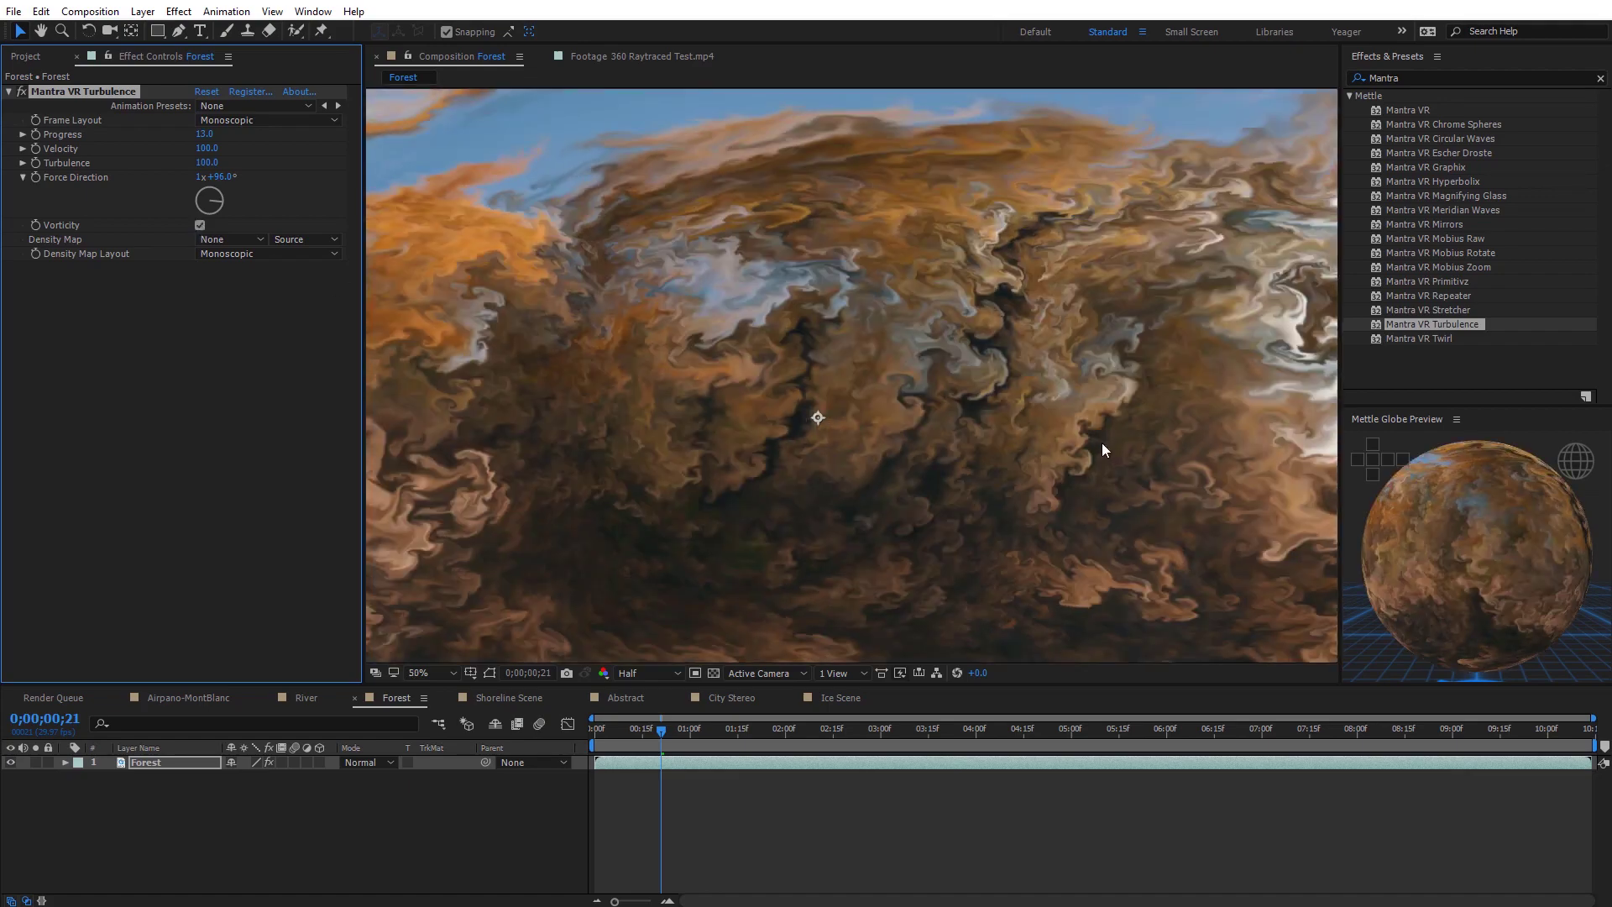
key(comma)
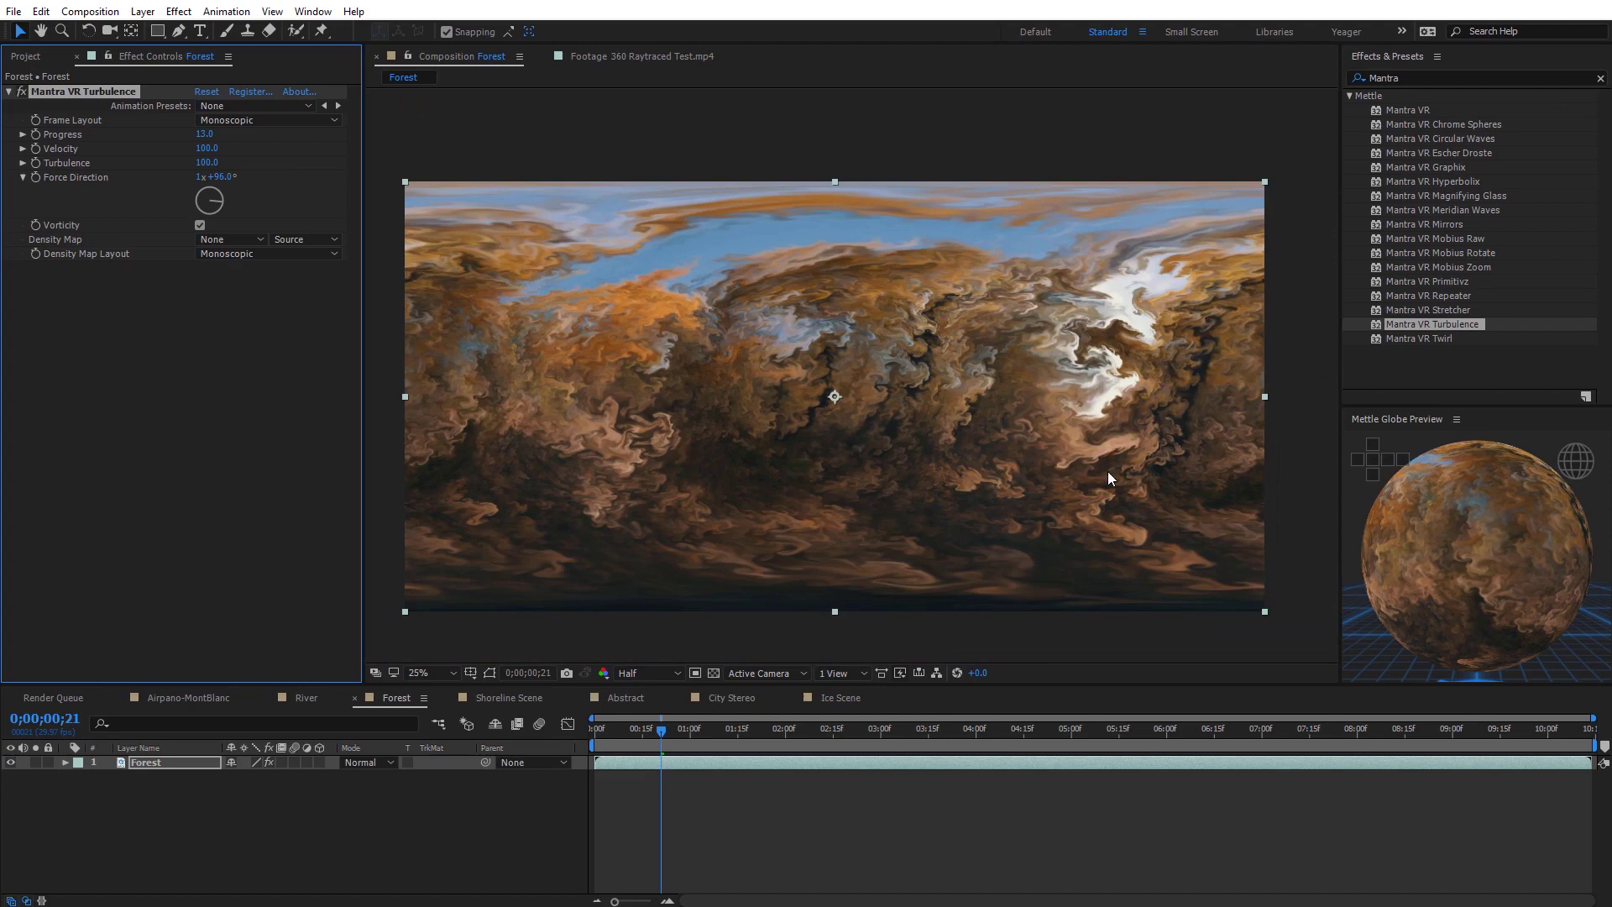
Look around the turbulent Forest footage in the SkyBox VR Player, and remove the Turbulence effect from the layer
mouse_move(1608, 903)
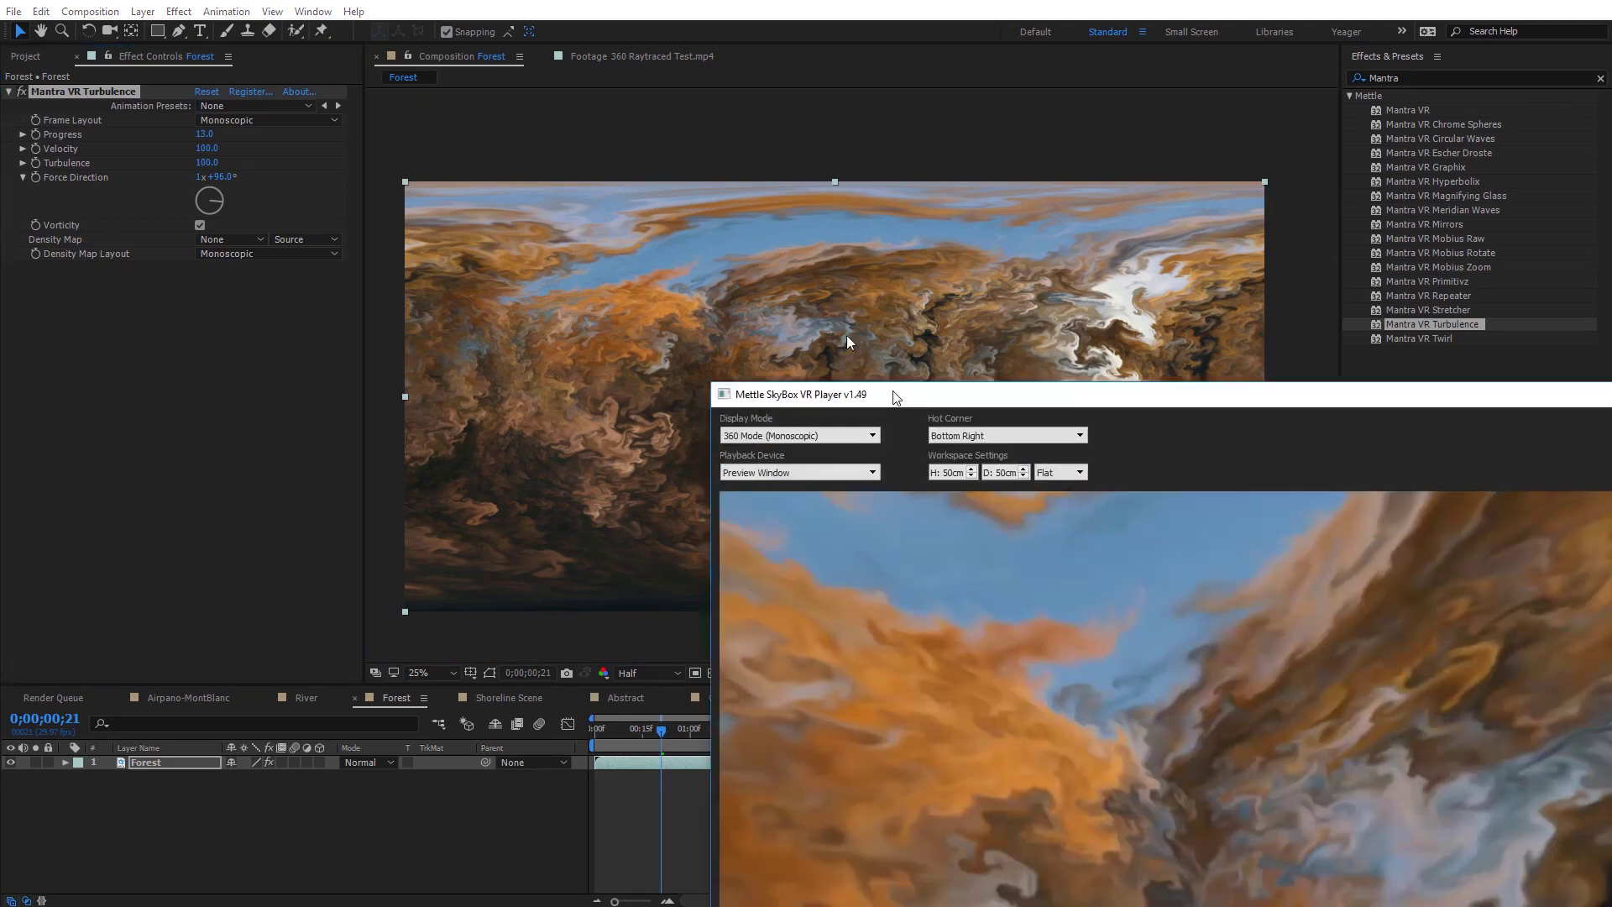
drag(680, 344, 443, 363)
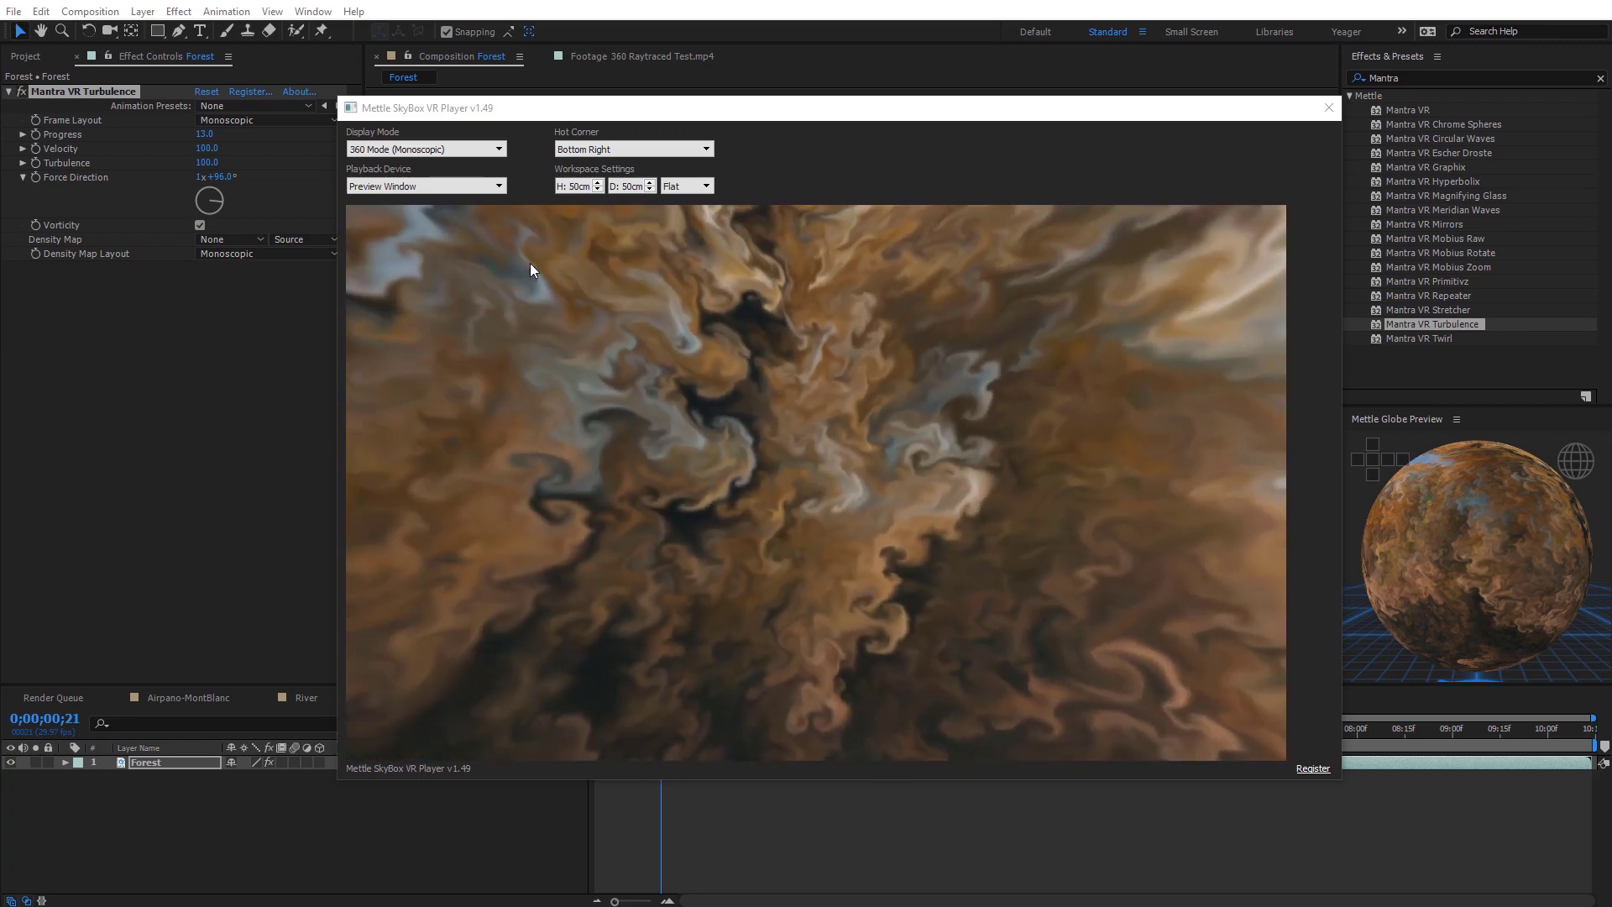
drag(700, 110, 852, 730)
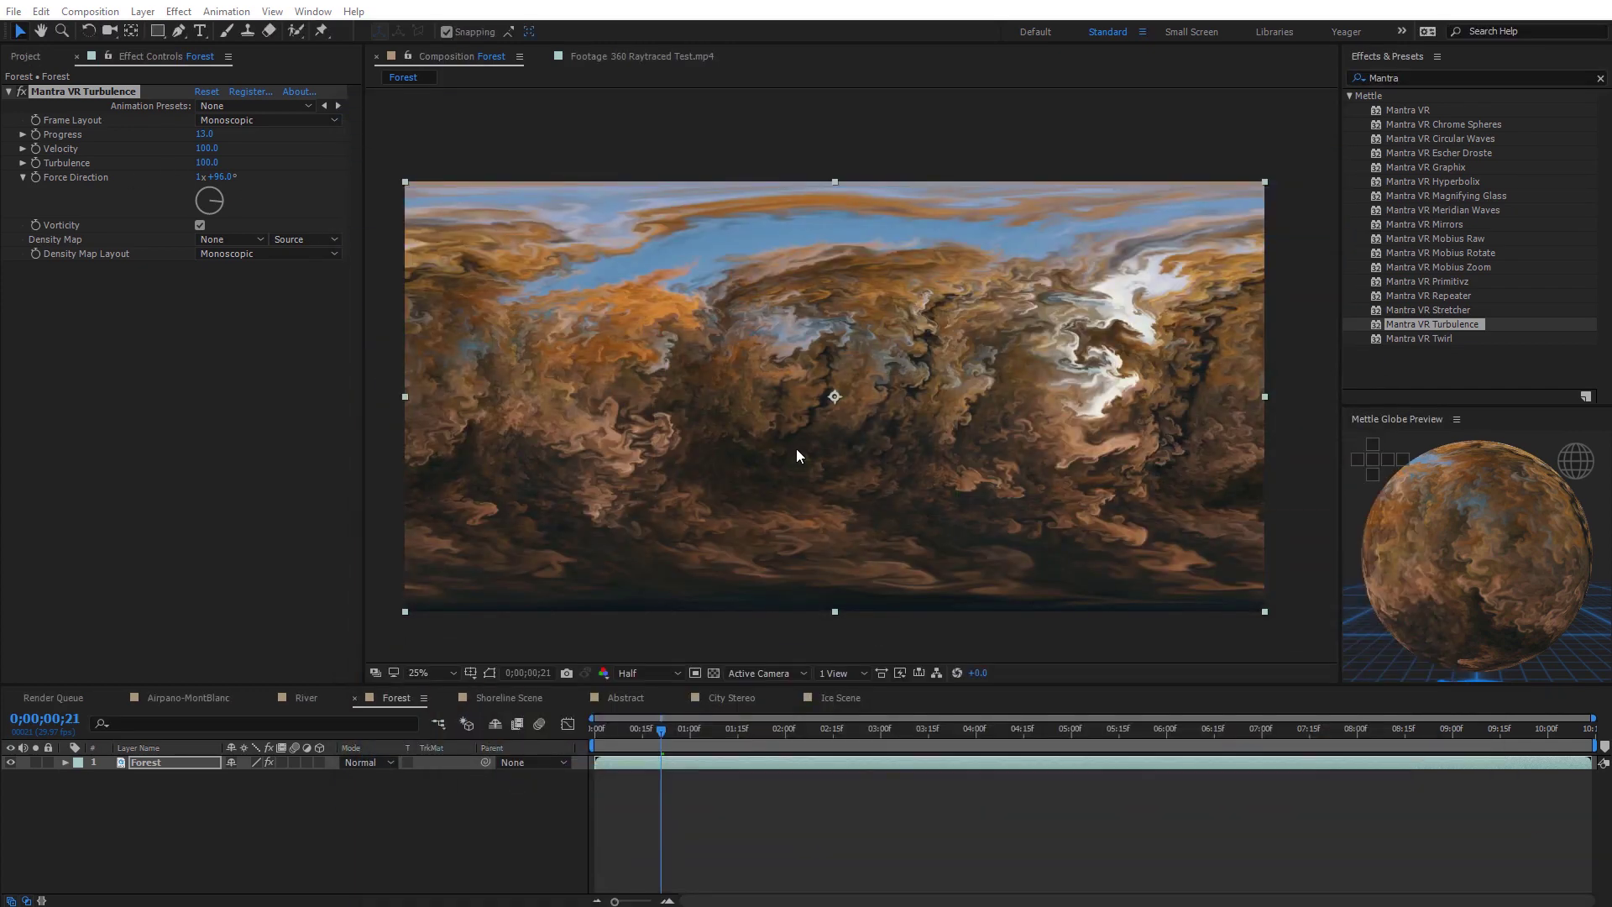
key(Delete)
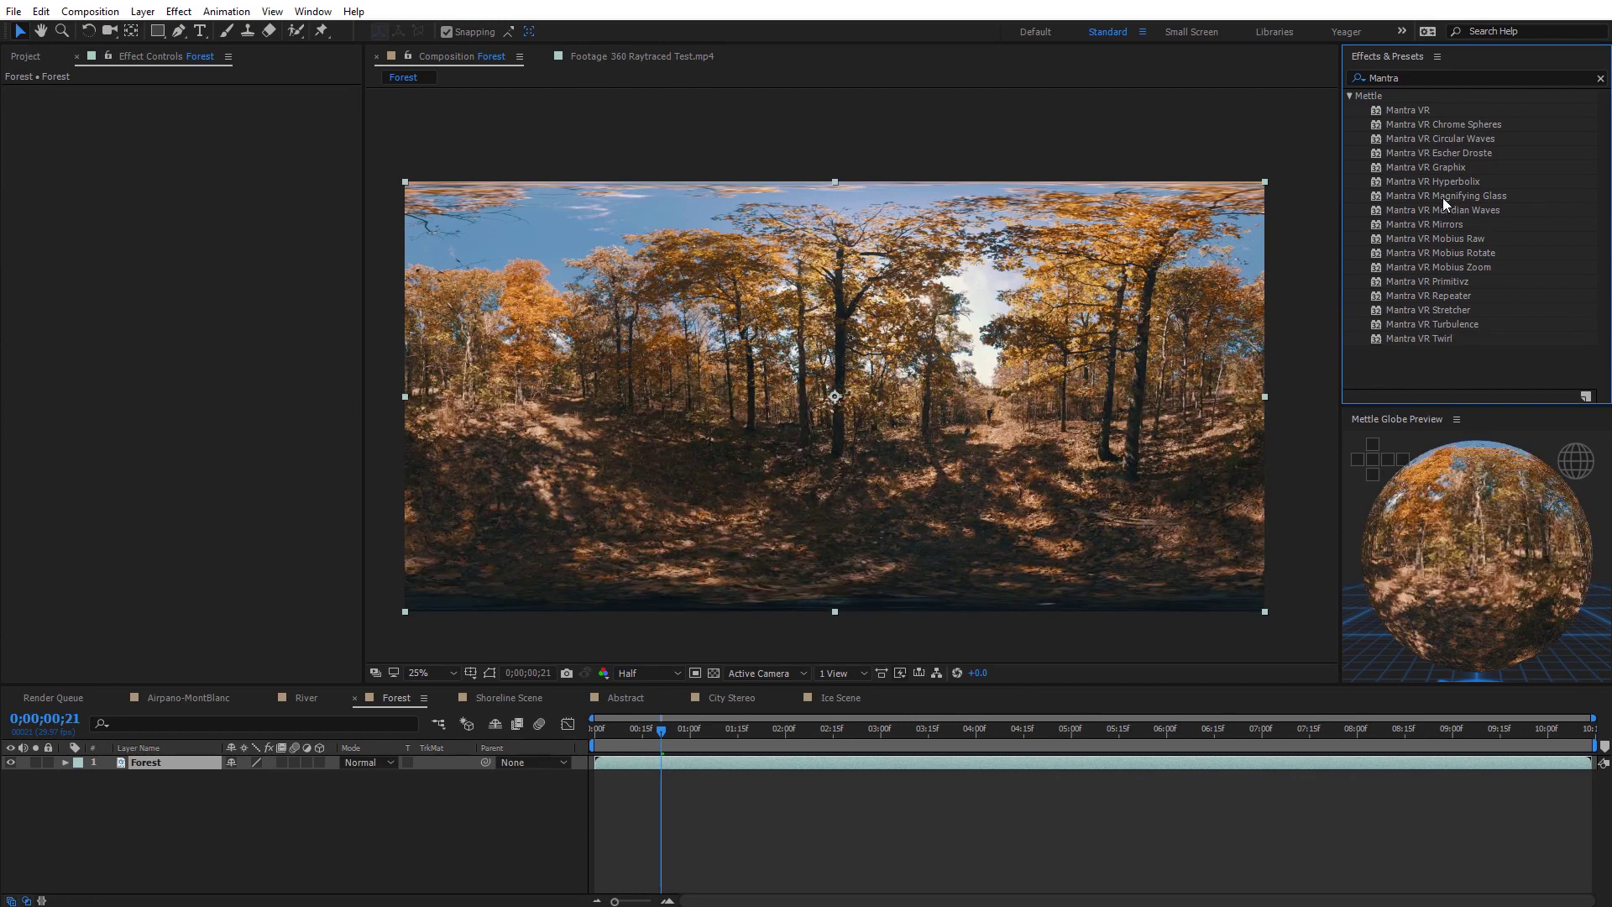
Apply Mantra VR Magnifying Glass to the Forest layer and set Magnify to 1
drag(1442, 198, 877, 413)
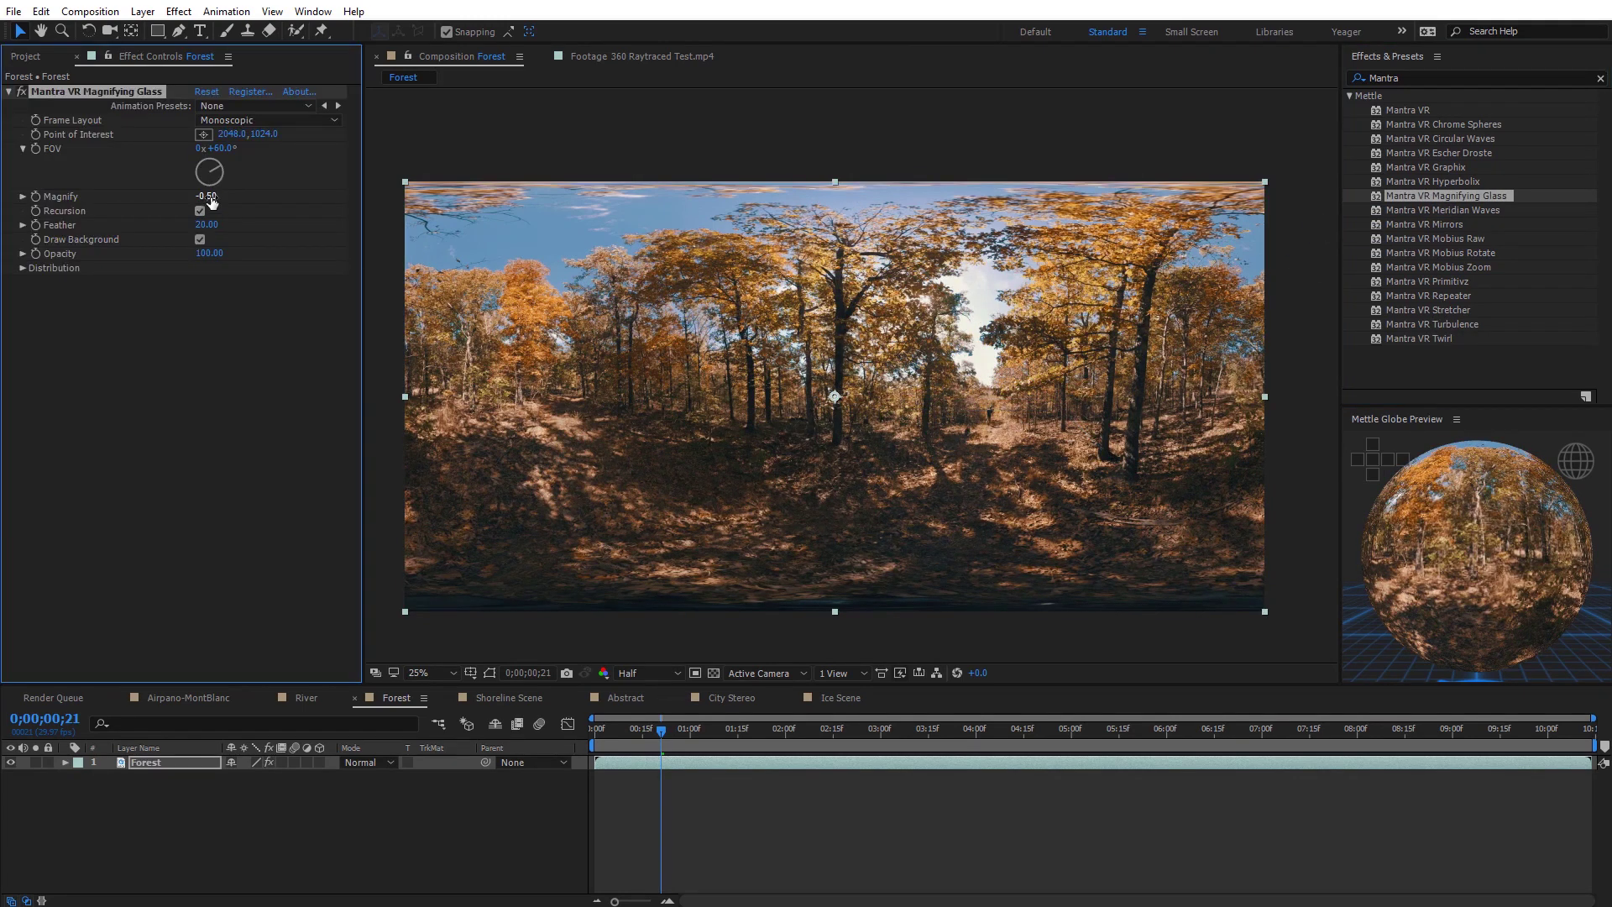
drag(210, 202, 238, 207)
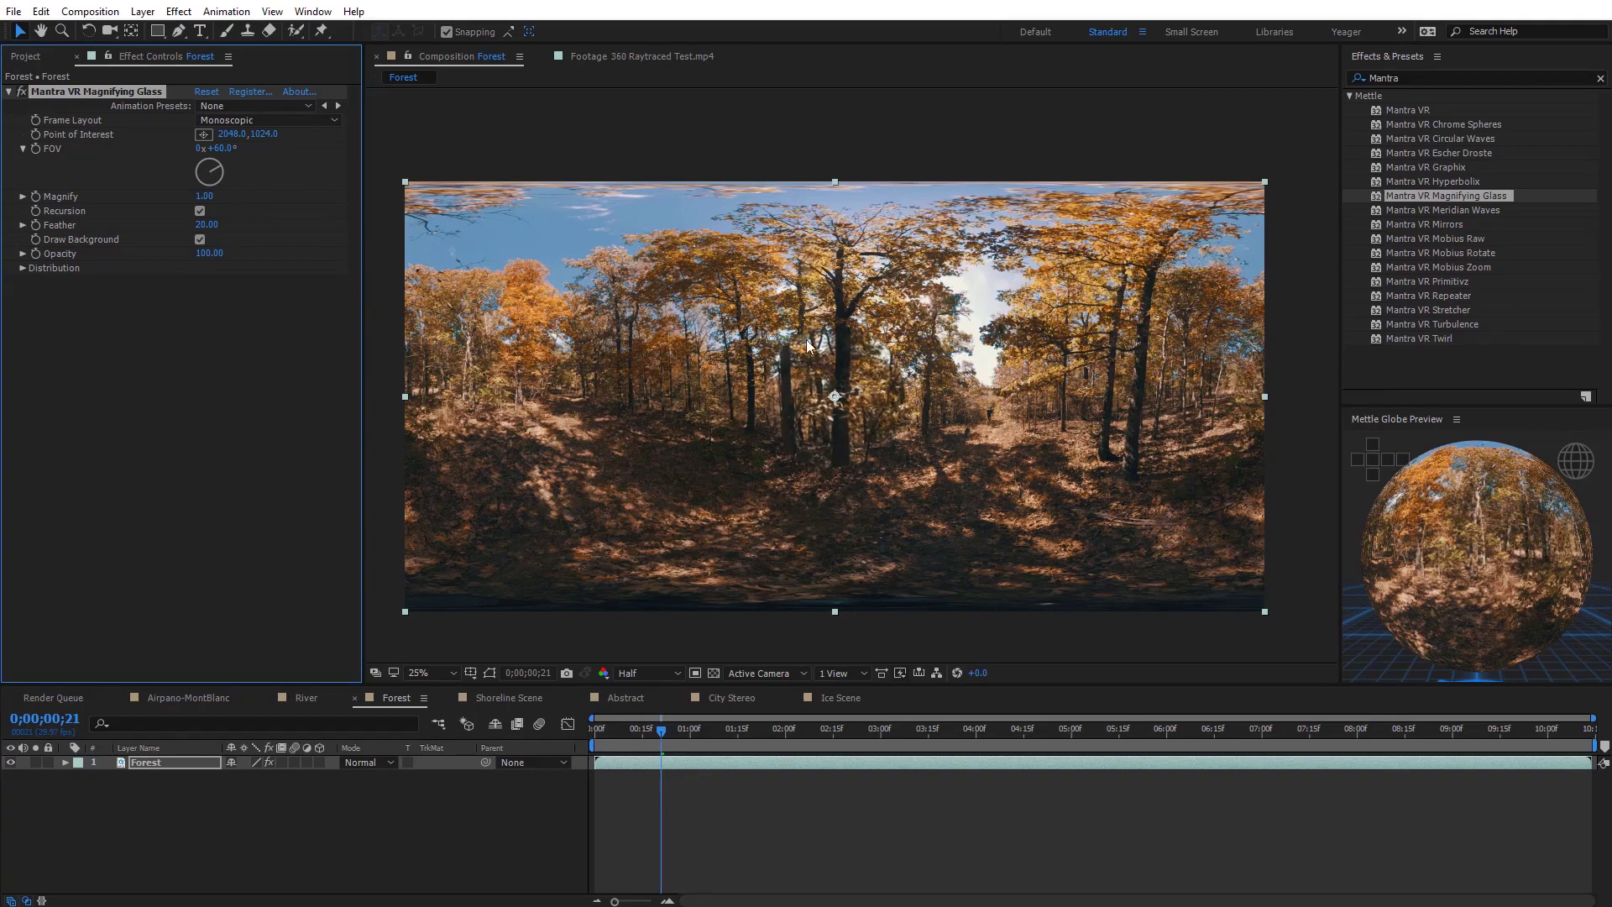
key(period)
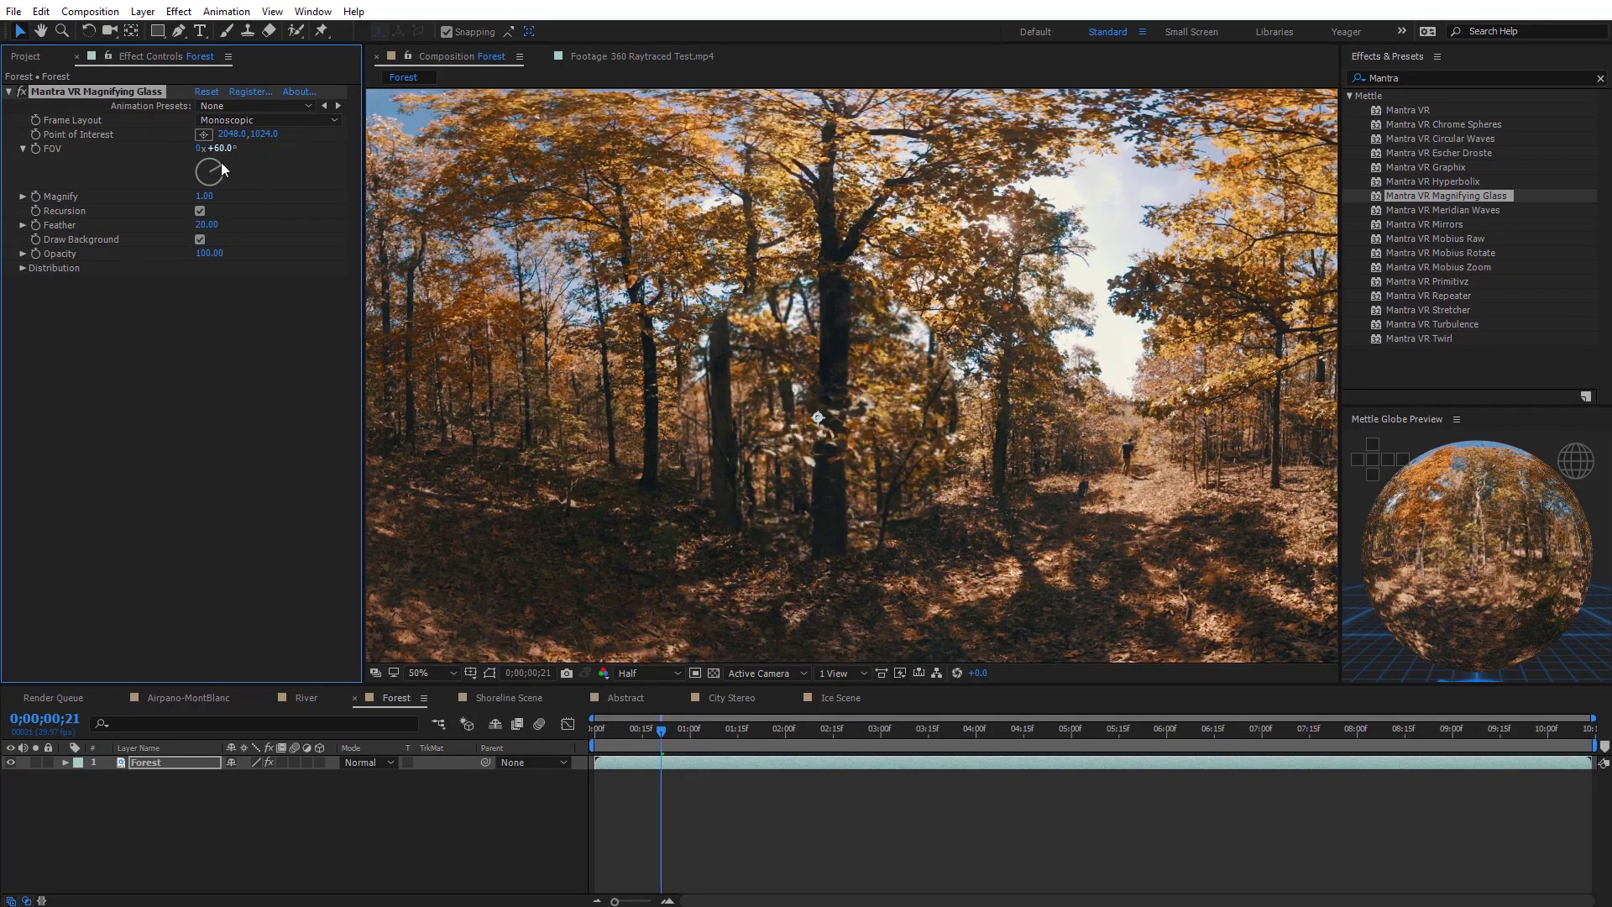
Place the Magnifying Glass point of interest on the distant walker, set Magnify to 2.70, and use full preview resolution
click(1122, 462)
drag(1182, 471, 972, 381)
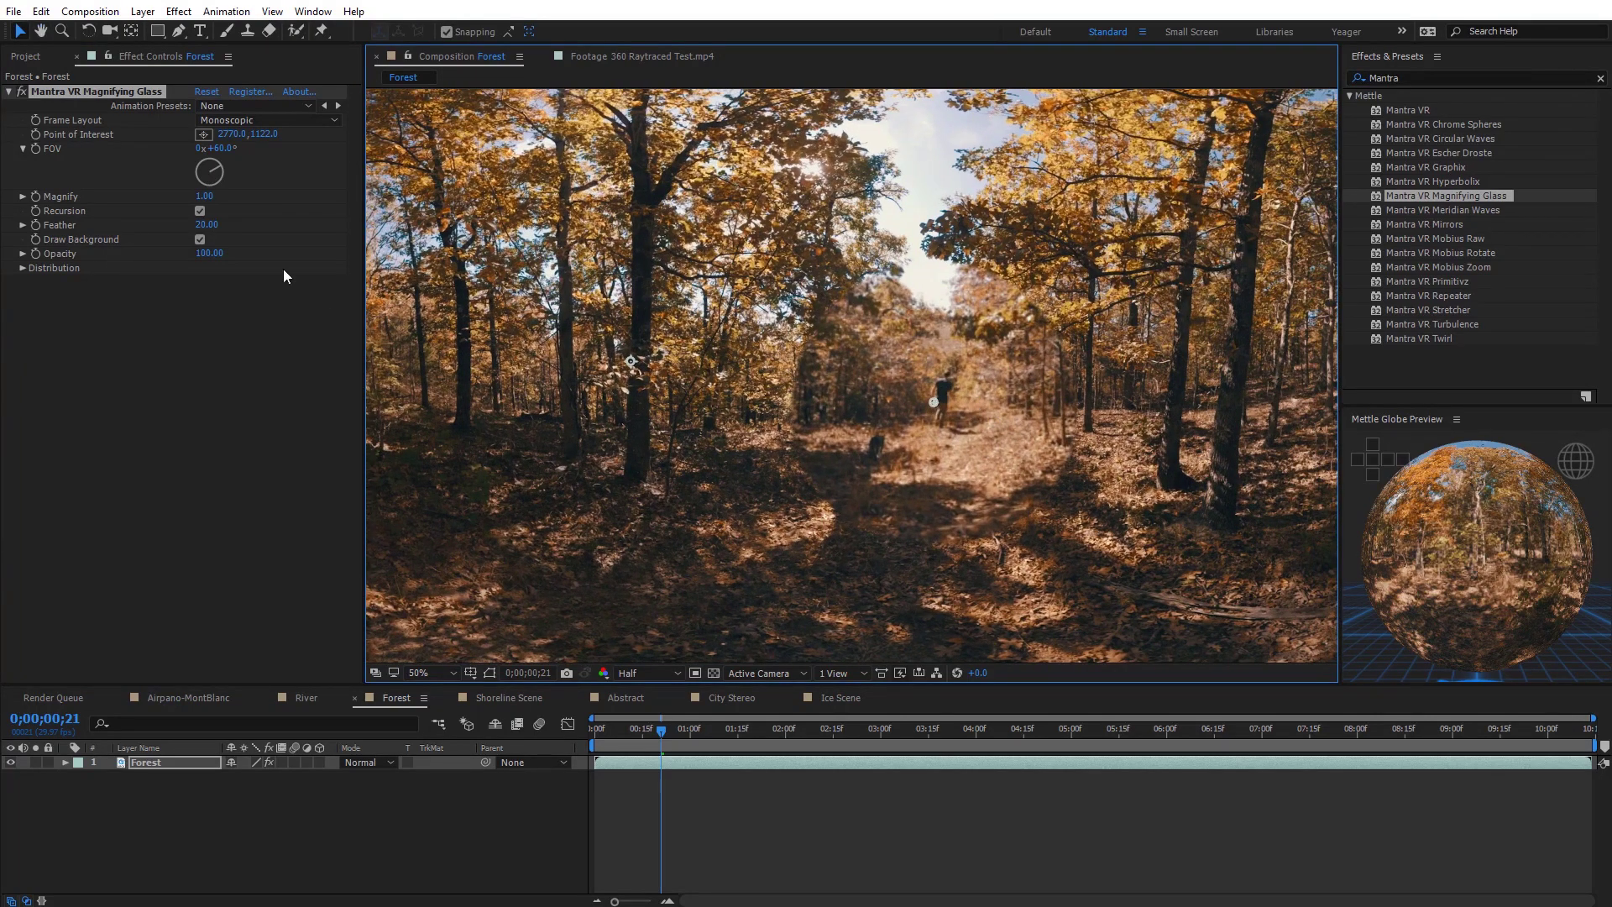
drag(204, 196, 224, 196)
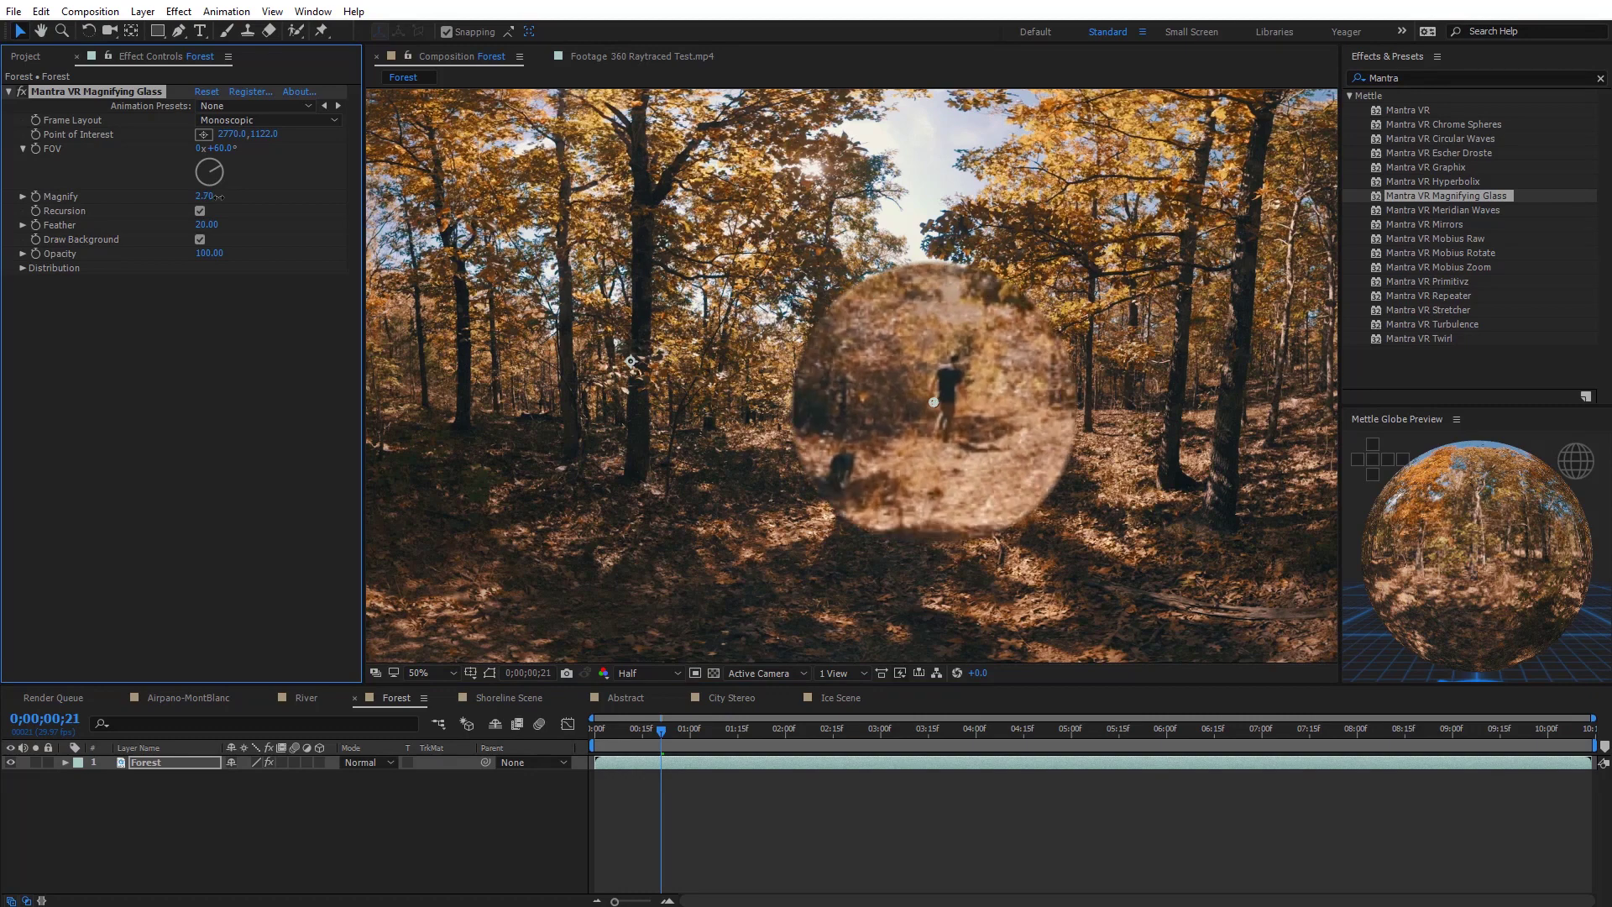
click(655, 675)
click(664, 720)
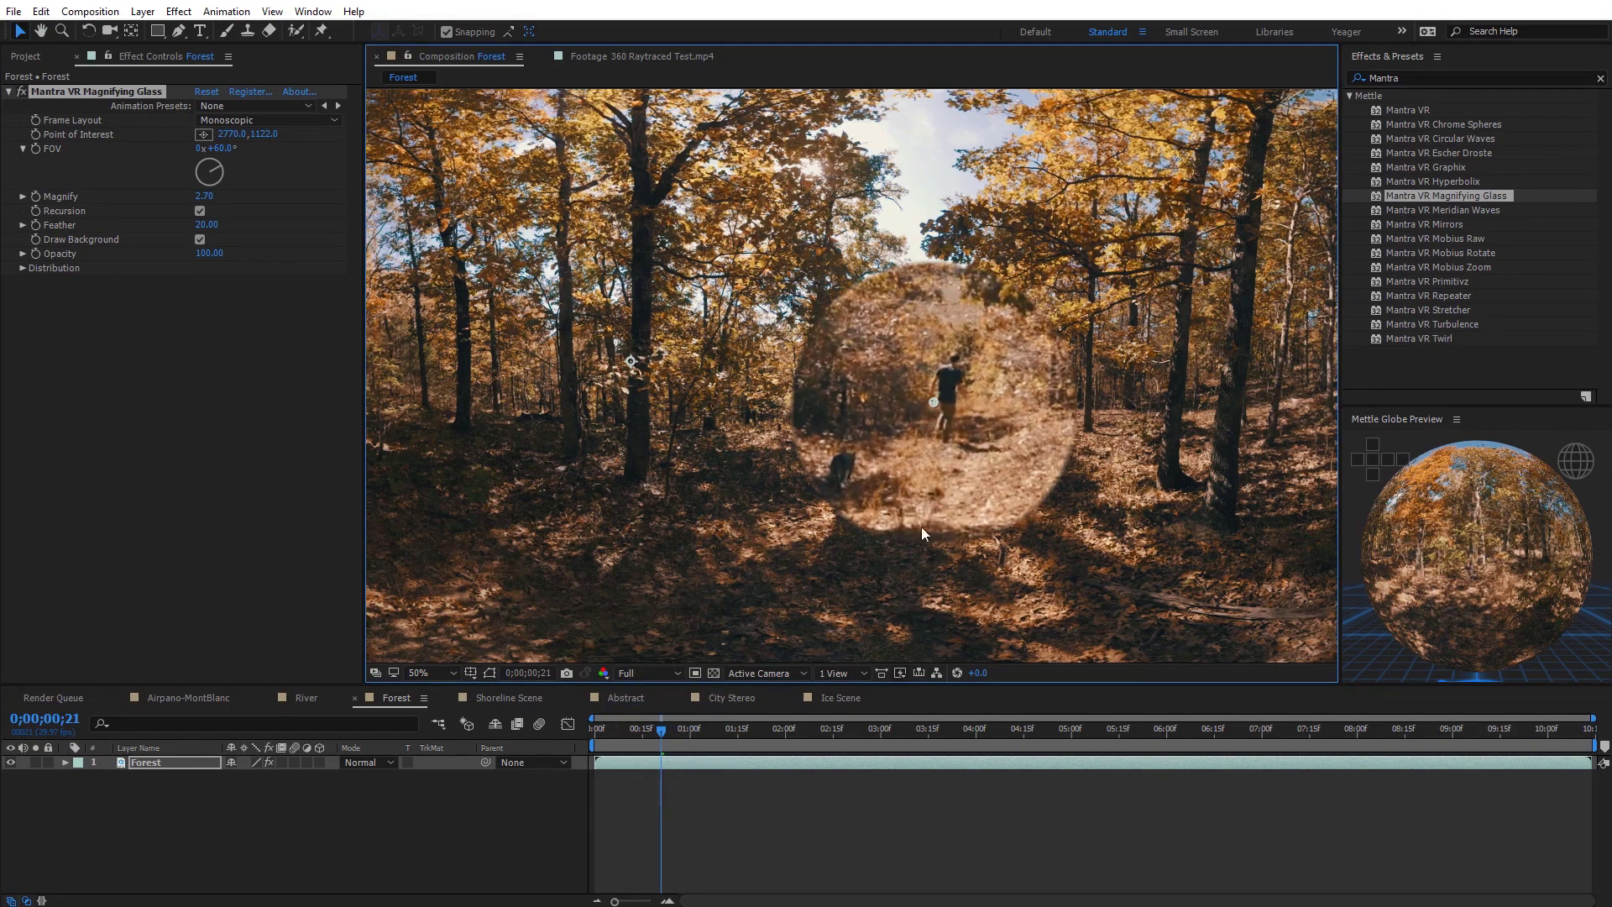
Recenter the Magnifying Glass on the walker with the point of interest at about 2776, 1112
mouse_move(930, 414)
mouse_down()
mouse_move(900, 406)
mouse_move(927, 414)
mouse_up()
scroll(1044, 430, down, 2)
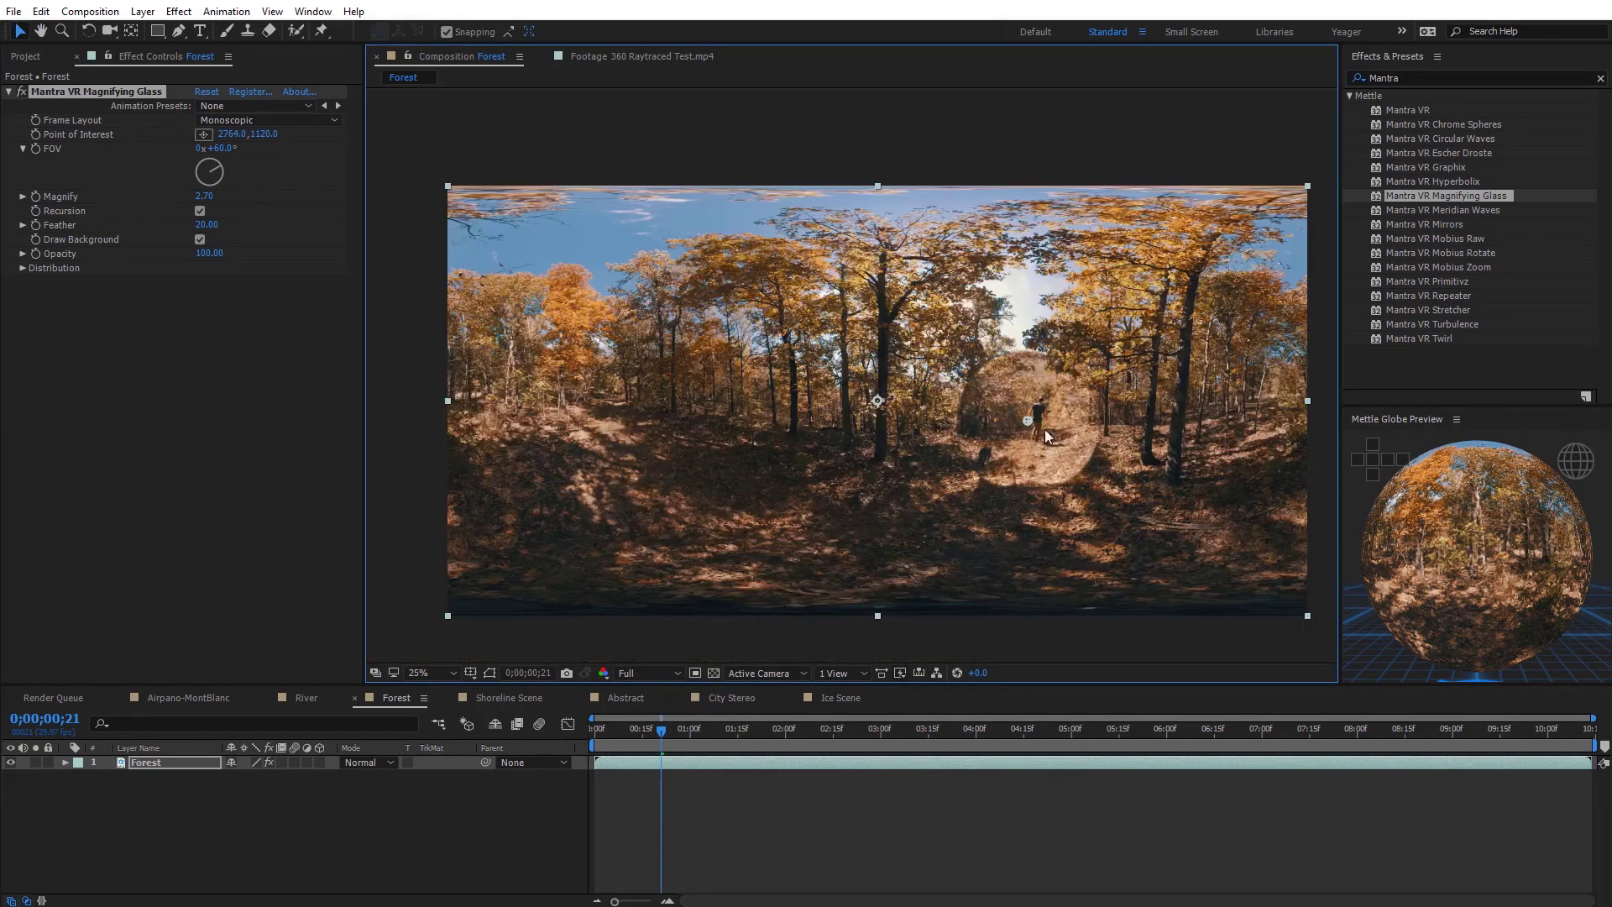
mouse_move(1041, 425)
mouse_down()
mouse_move(1000, 436)
mouse_move(1029, 418)
mouse_up()
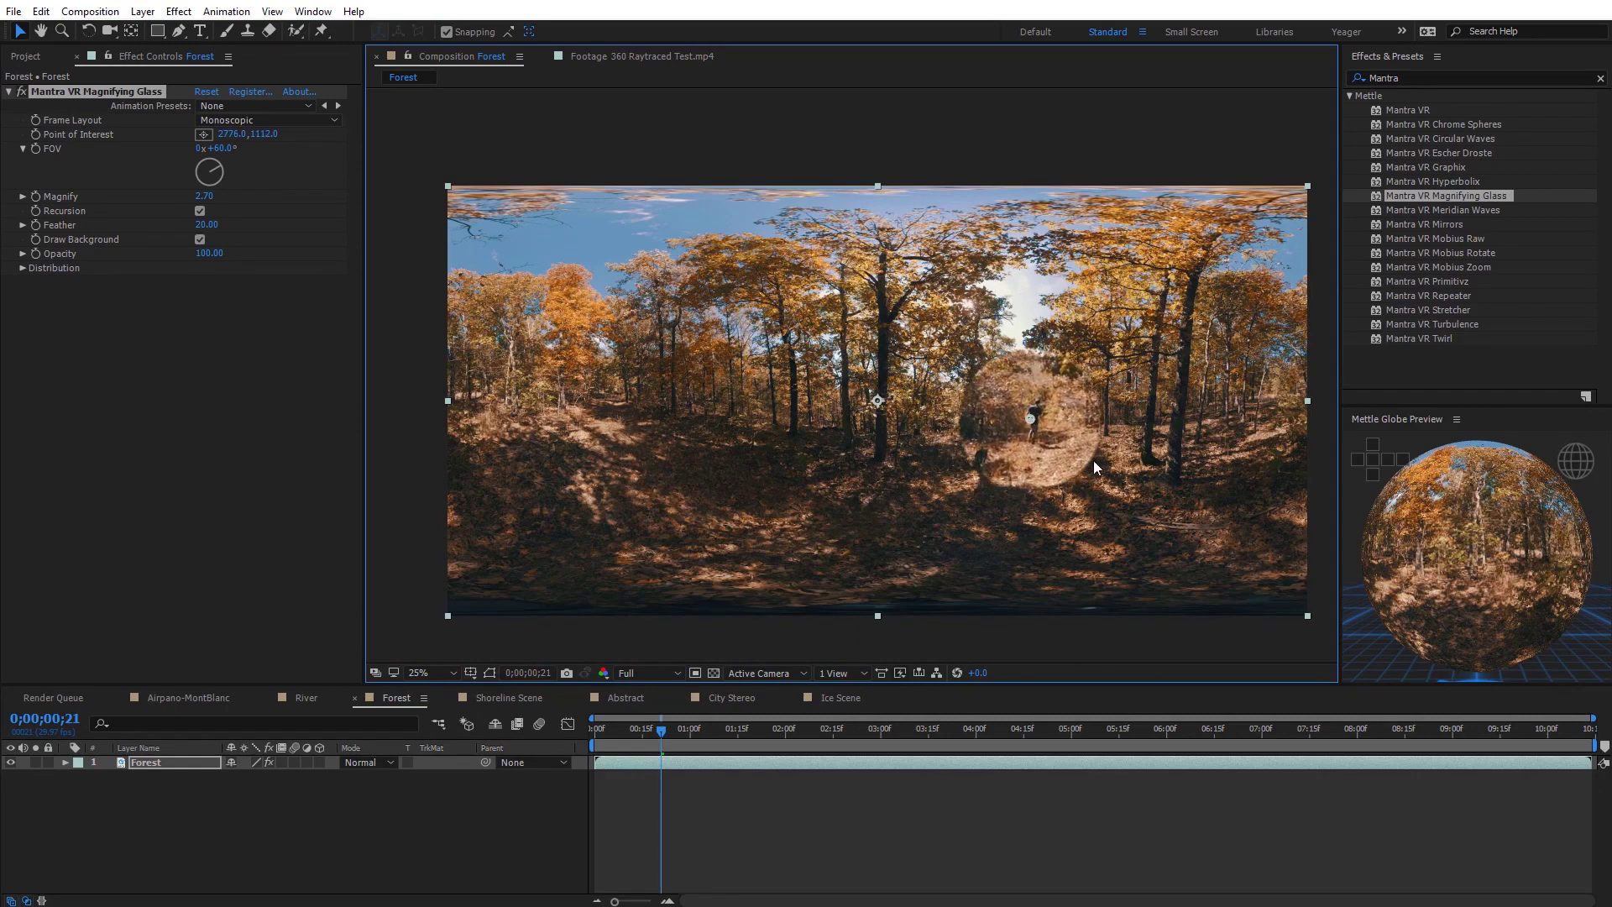
scroll(1090, 466, up, 2)
drag(1121, 473, 1007, 456)
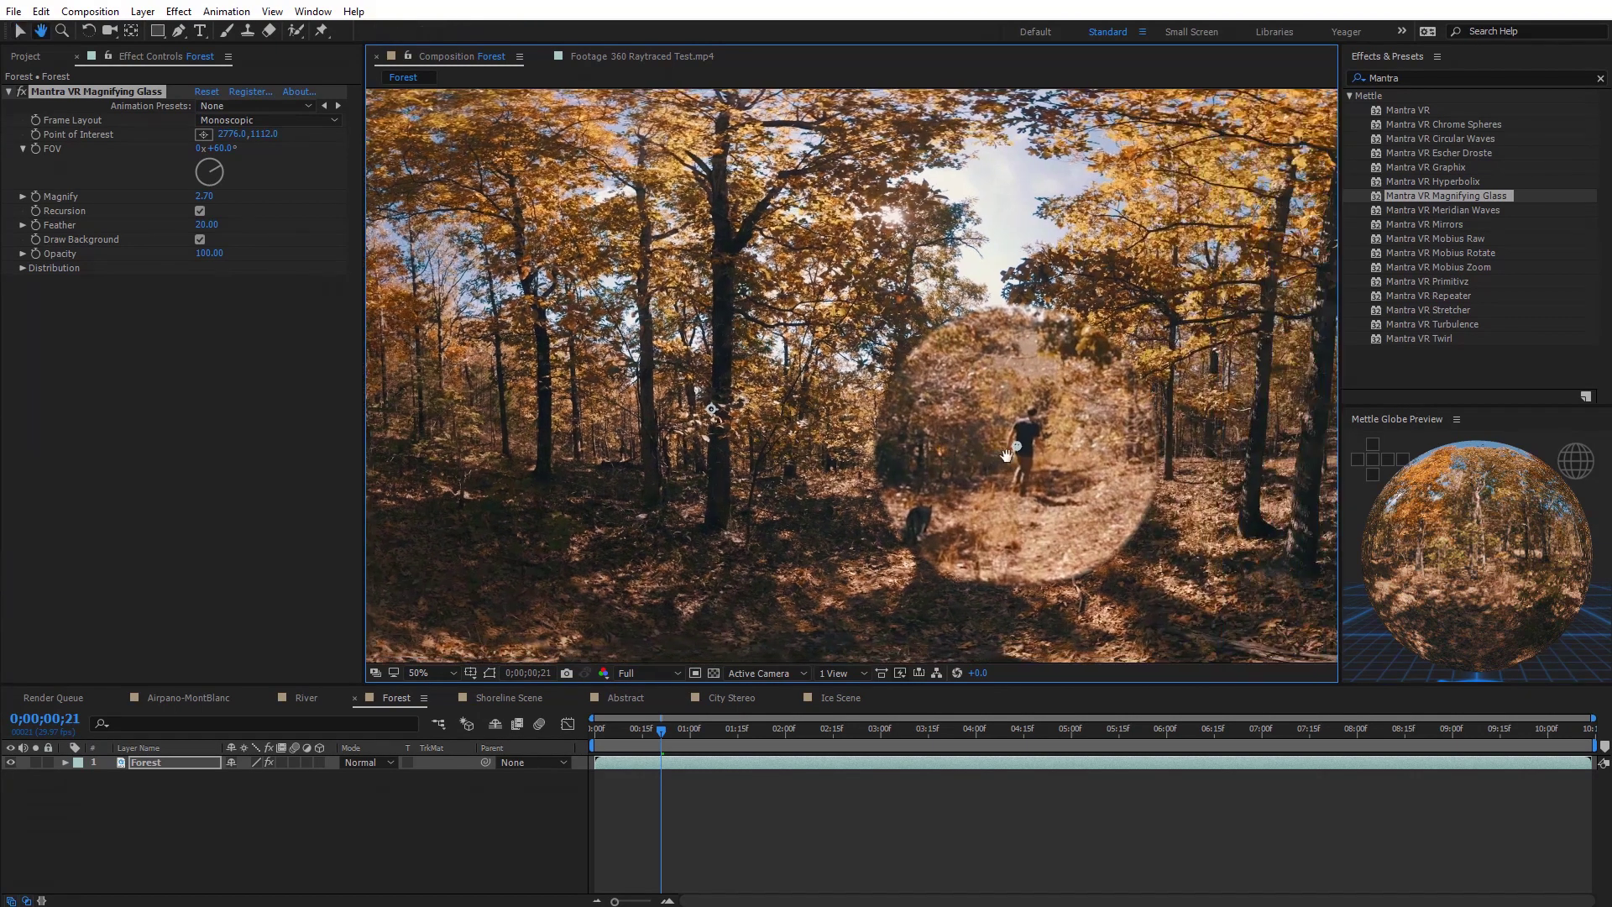
Reduce the Magnifying Glass Feather to 9 and shift its point of interest to about 2784, 1114
drag(201, 224, 252, 269)
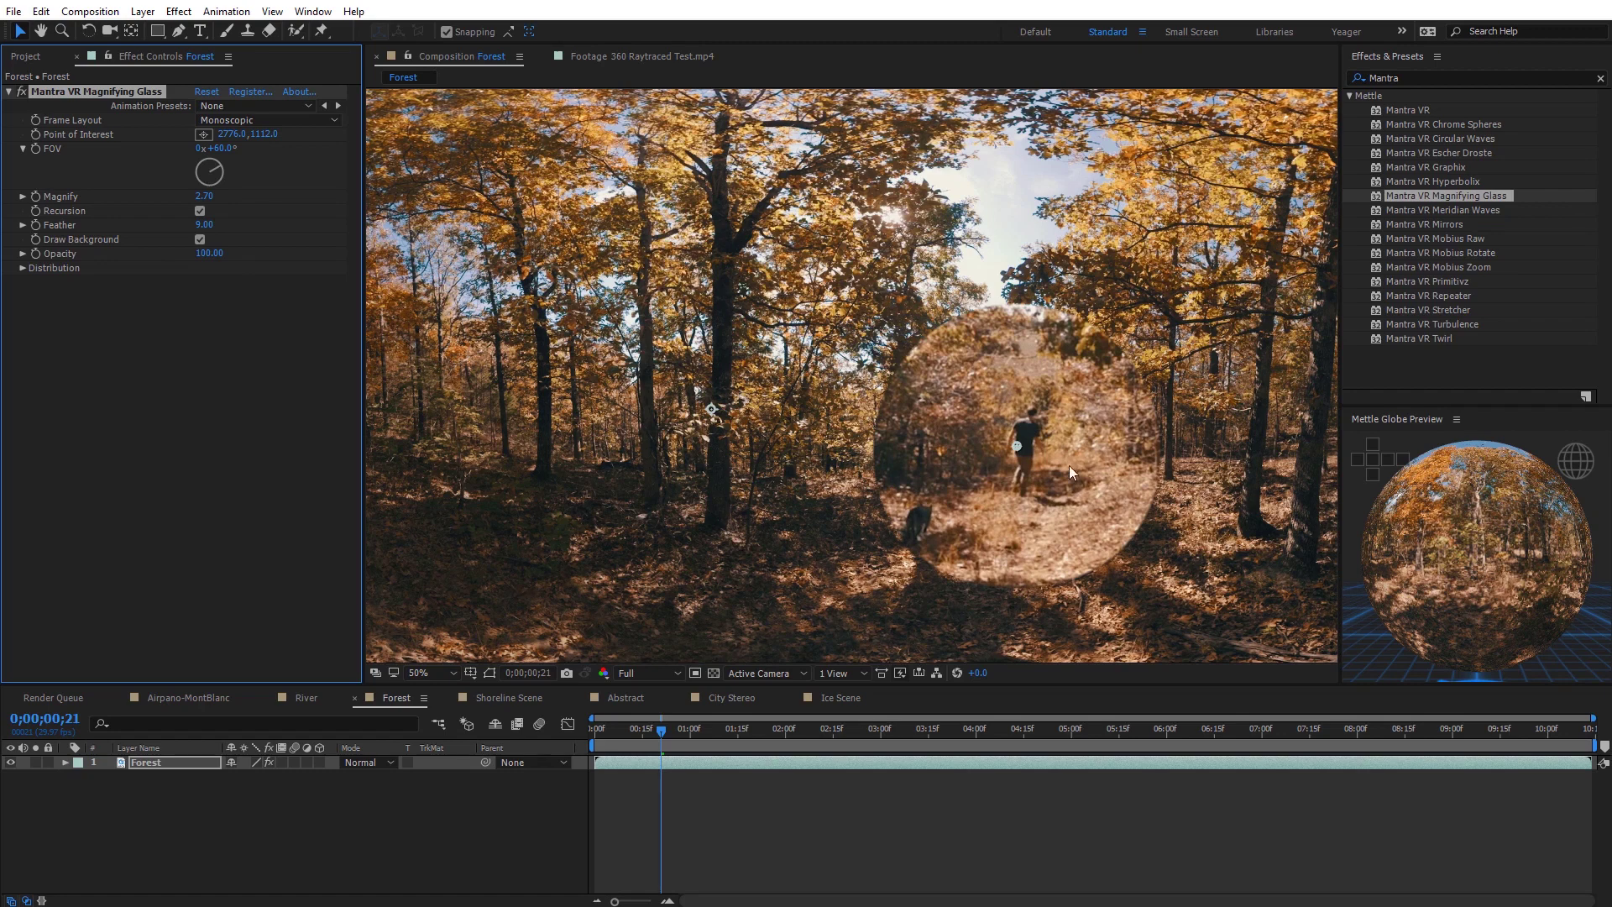
drag(1018, 446, 1025, 450)
key(comma)
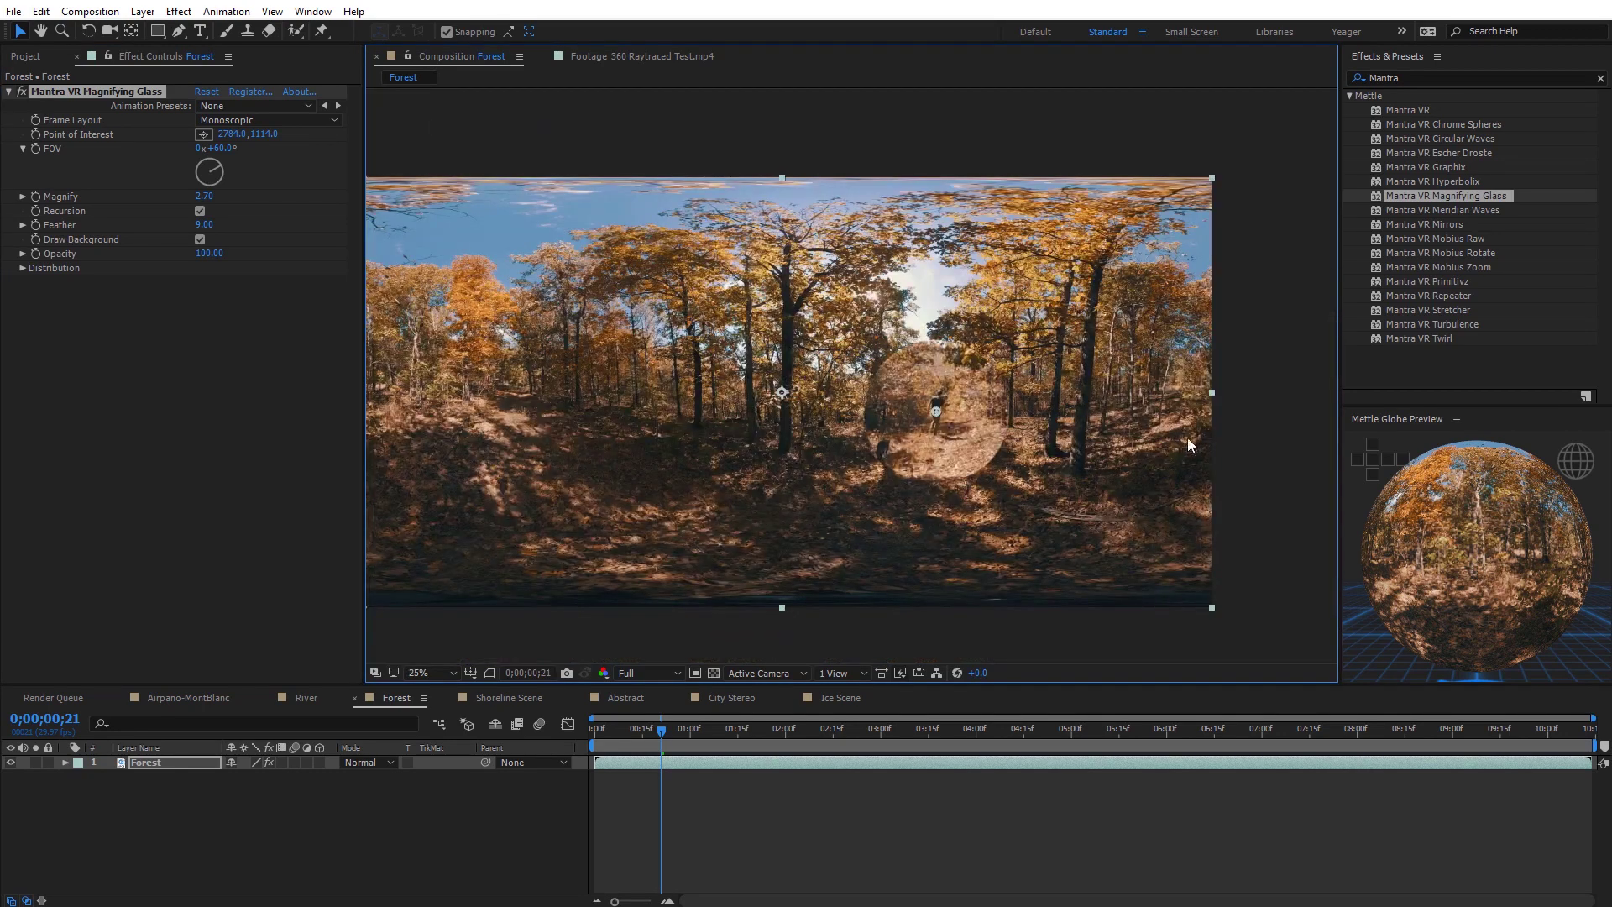
key(period)
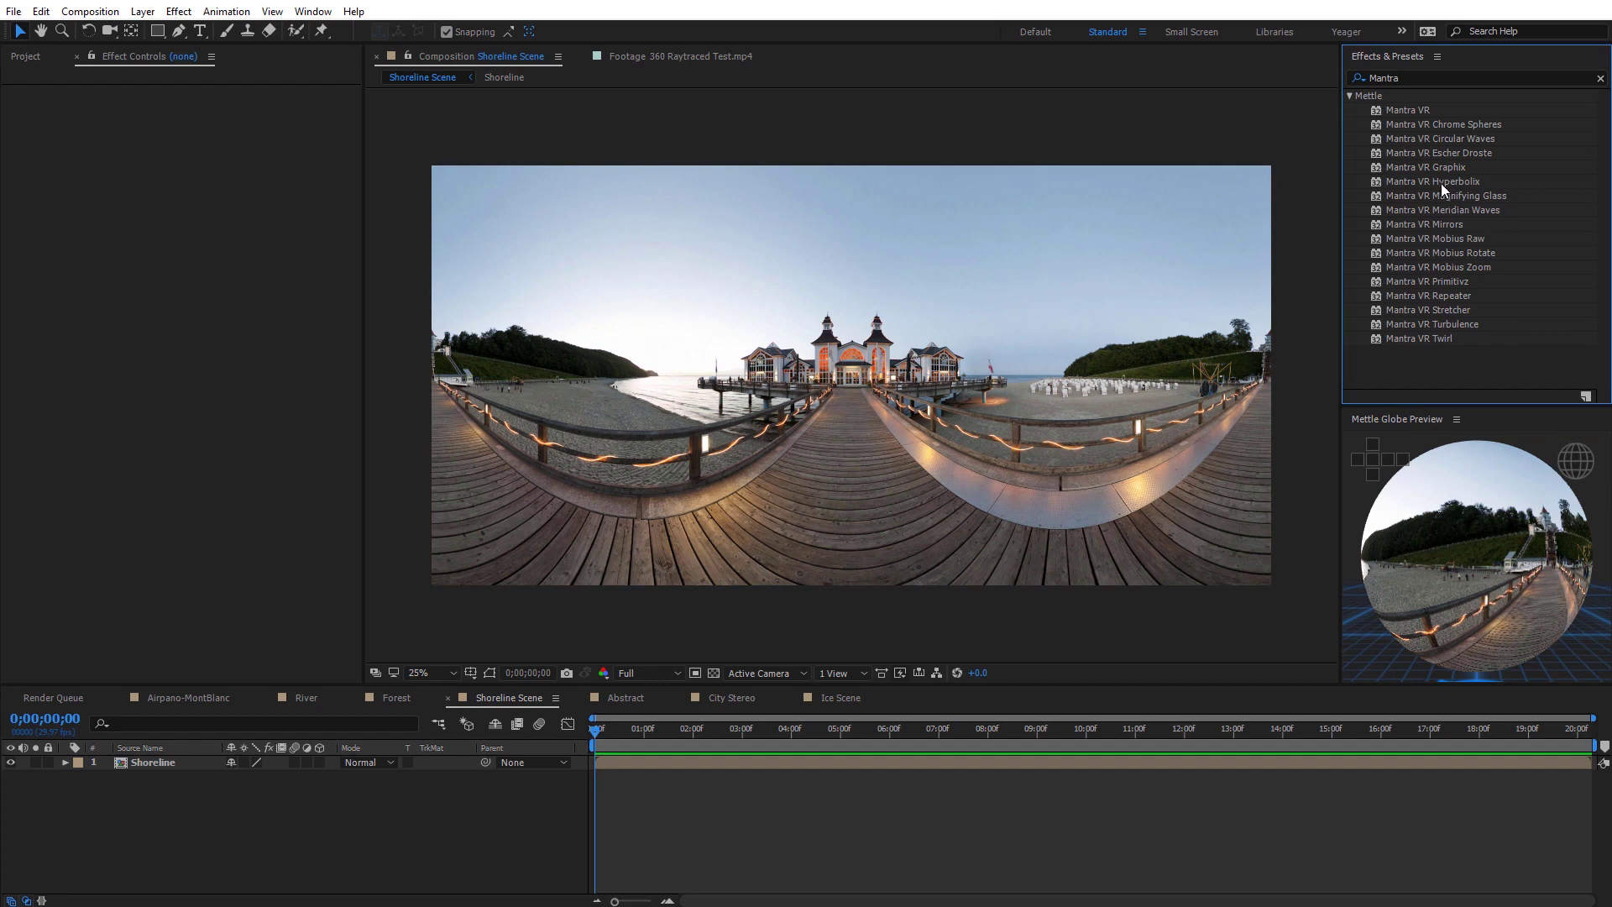
Apply Mantra VR Hyperbolix to the Shoreline layer and set its Hyperbolic Tile to Kaleidoscope x5
drag(1441, 183, 1004, 394)
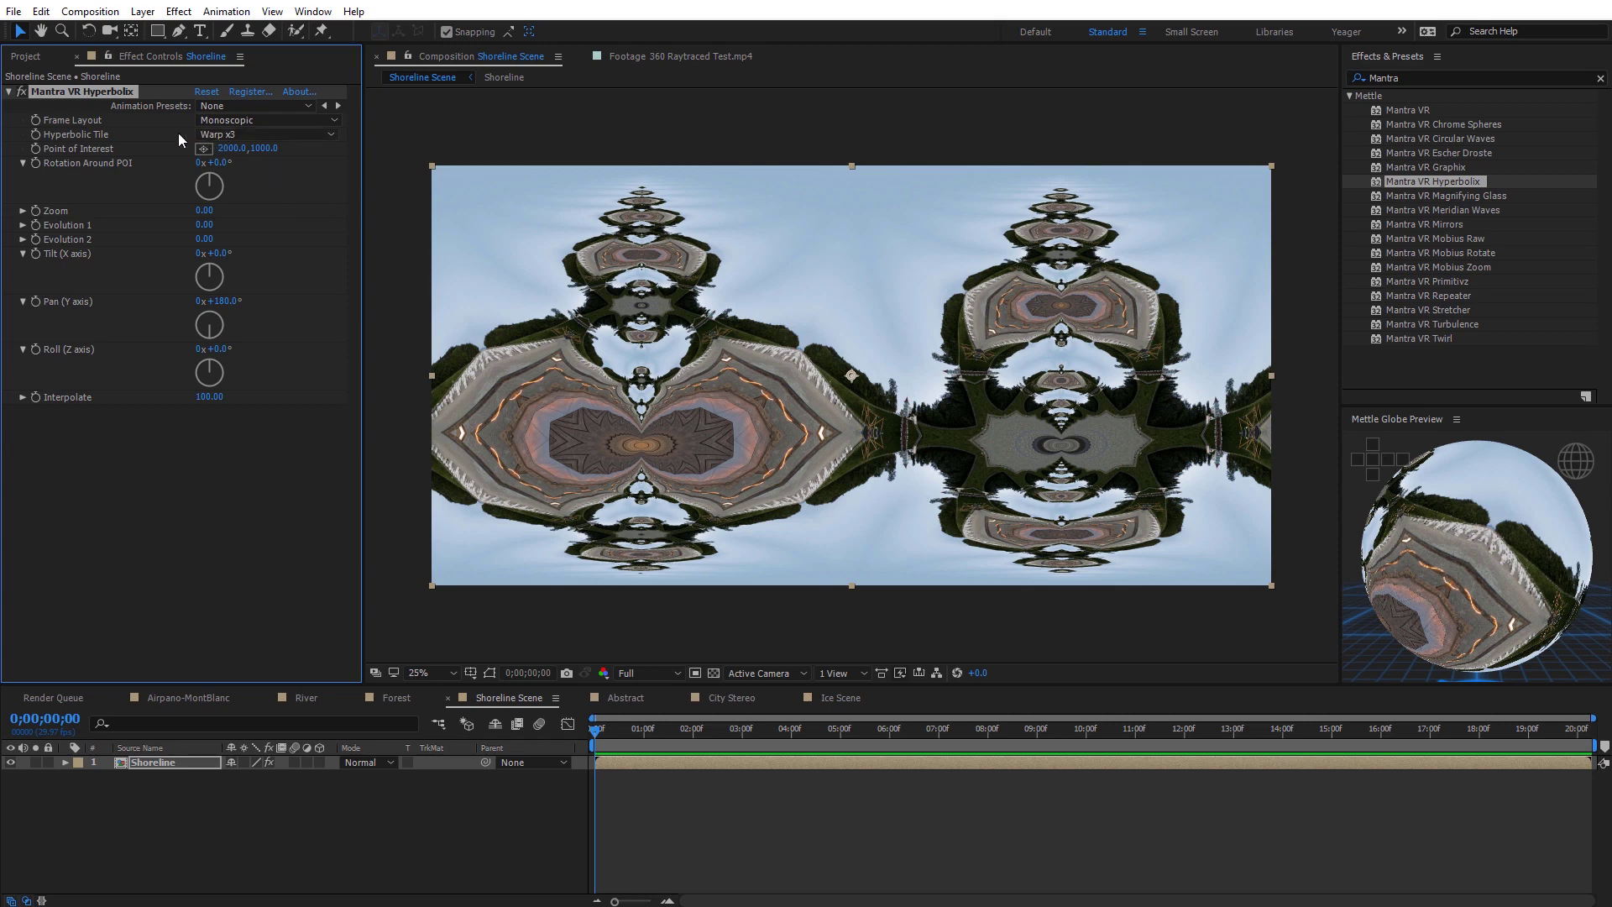
click(233, 134)
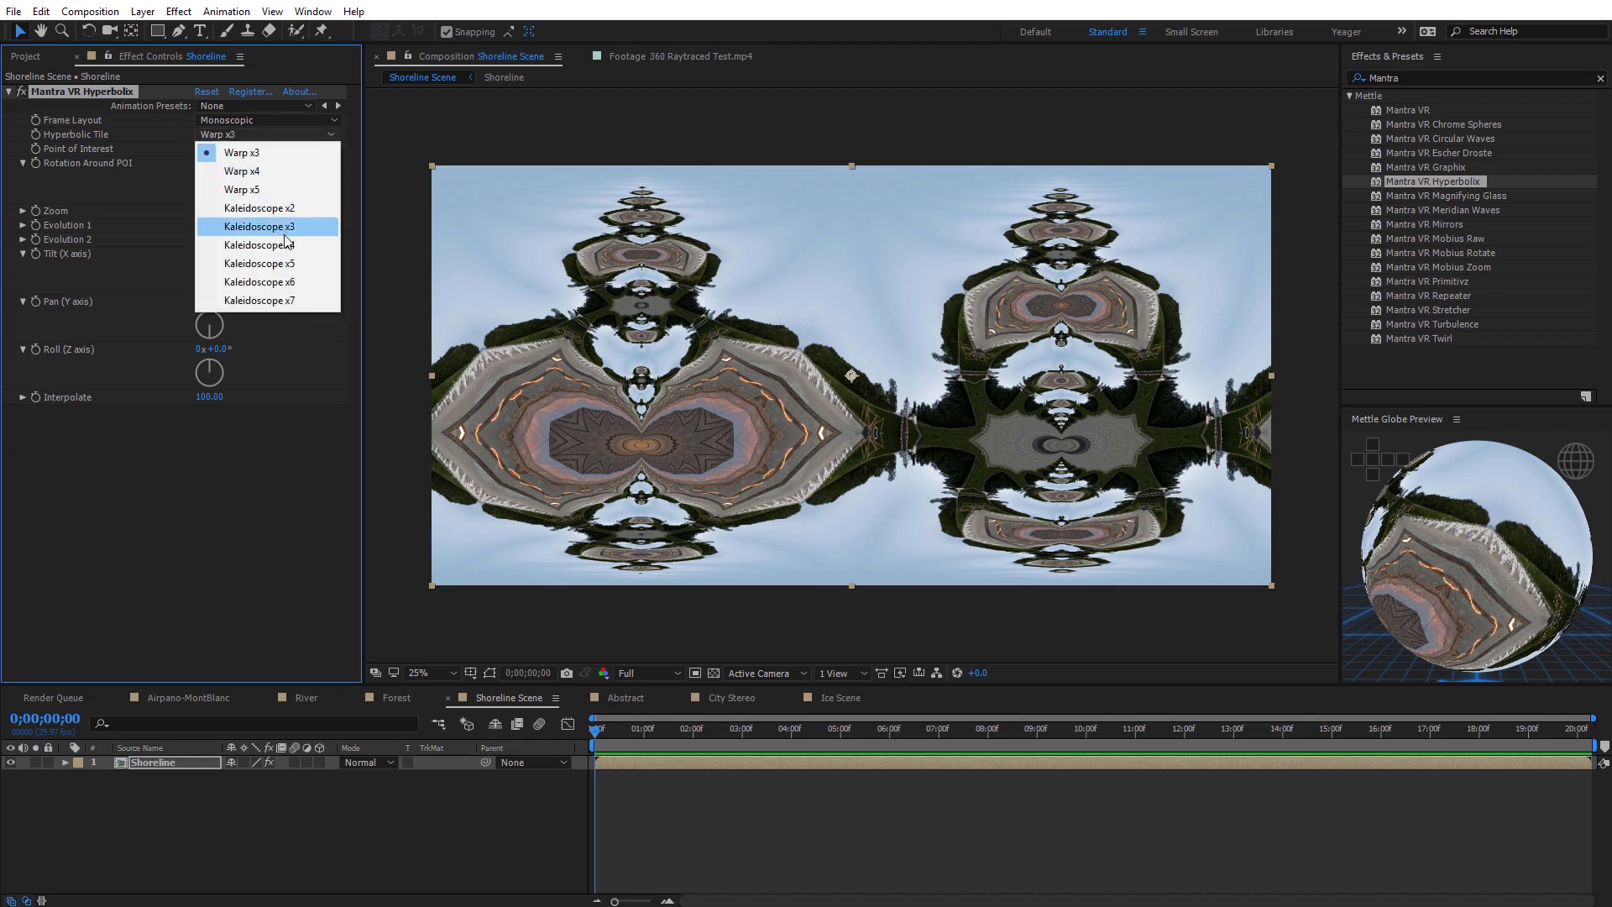
click(288, 267)
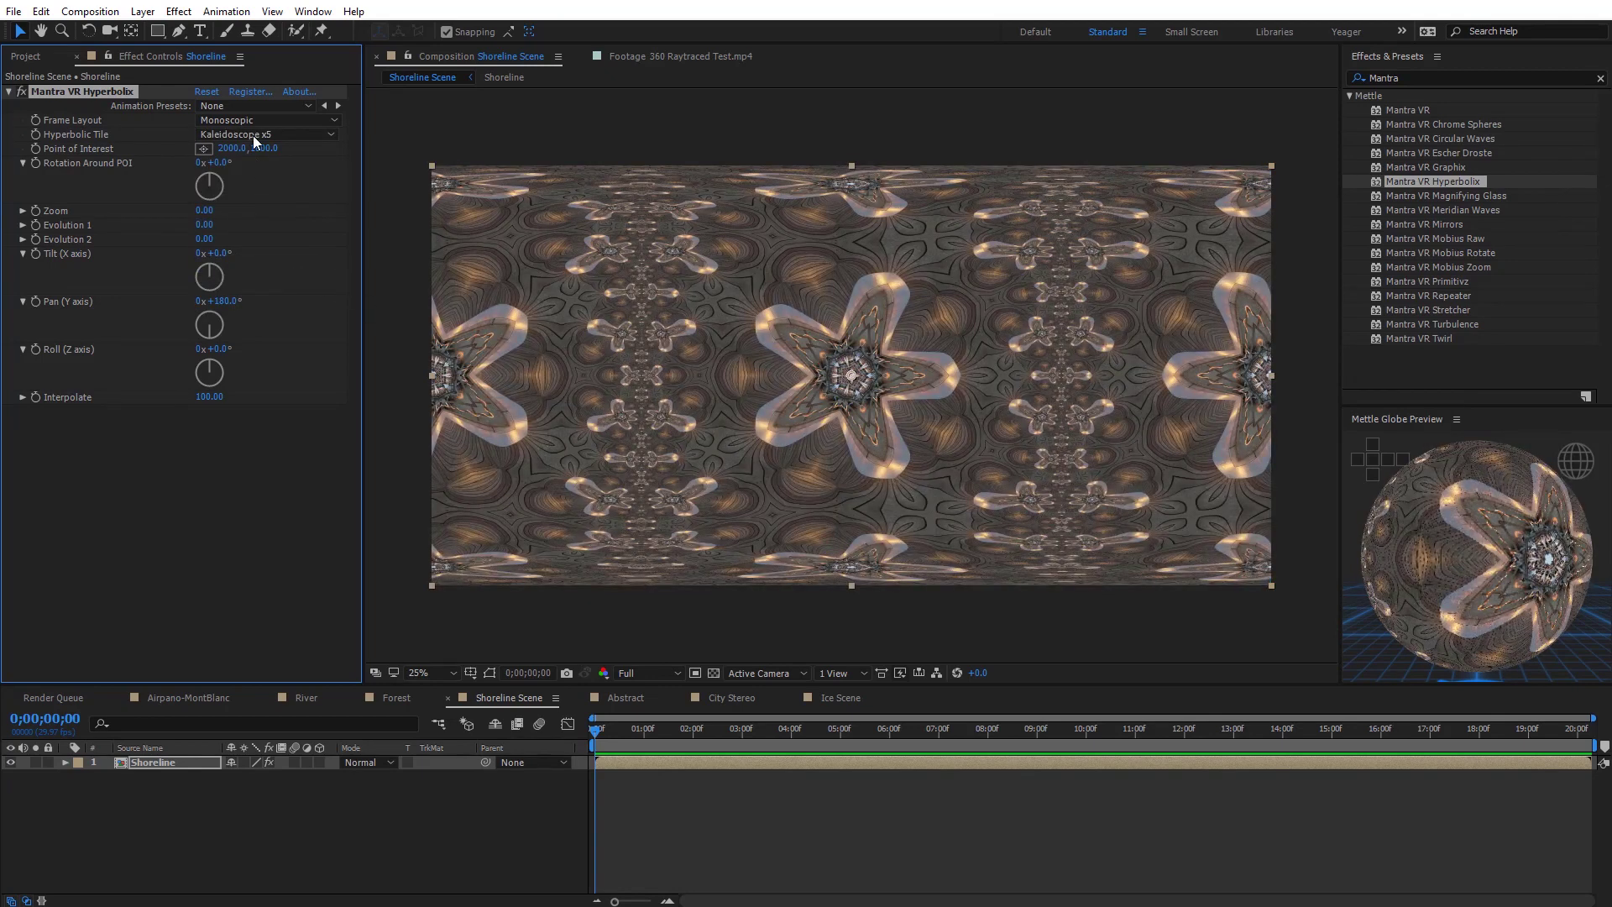
Set the Hyperbolix Tilt (X axis) to 38° and Pan (Y axis) to 313°
click(205, 225)
drag(227, 259, 337, 299)
key(period)
key(period)
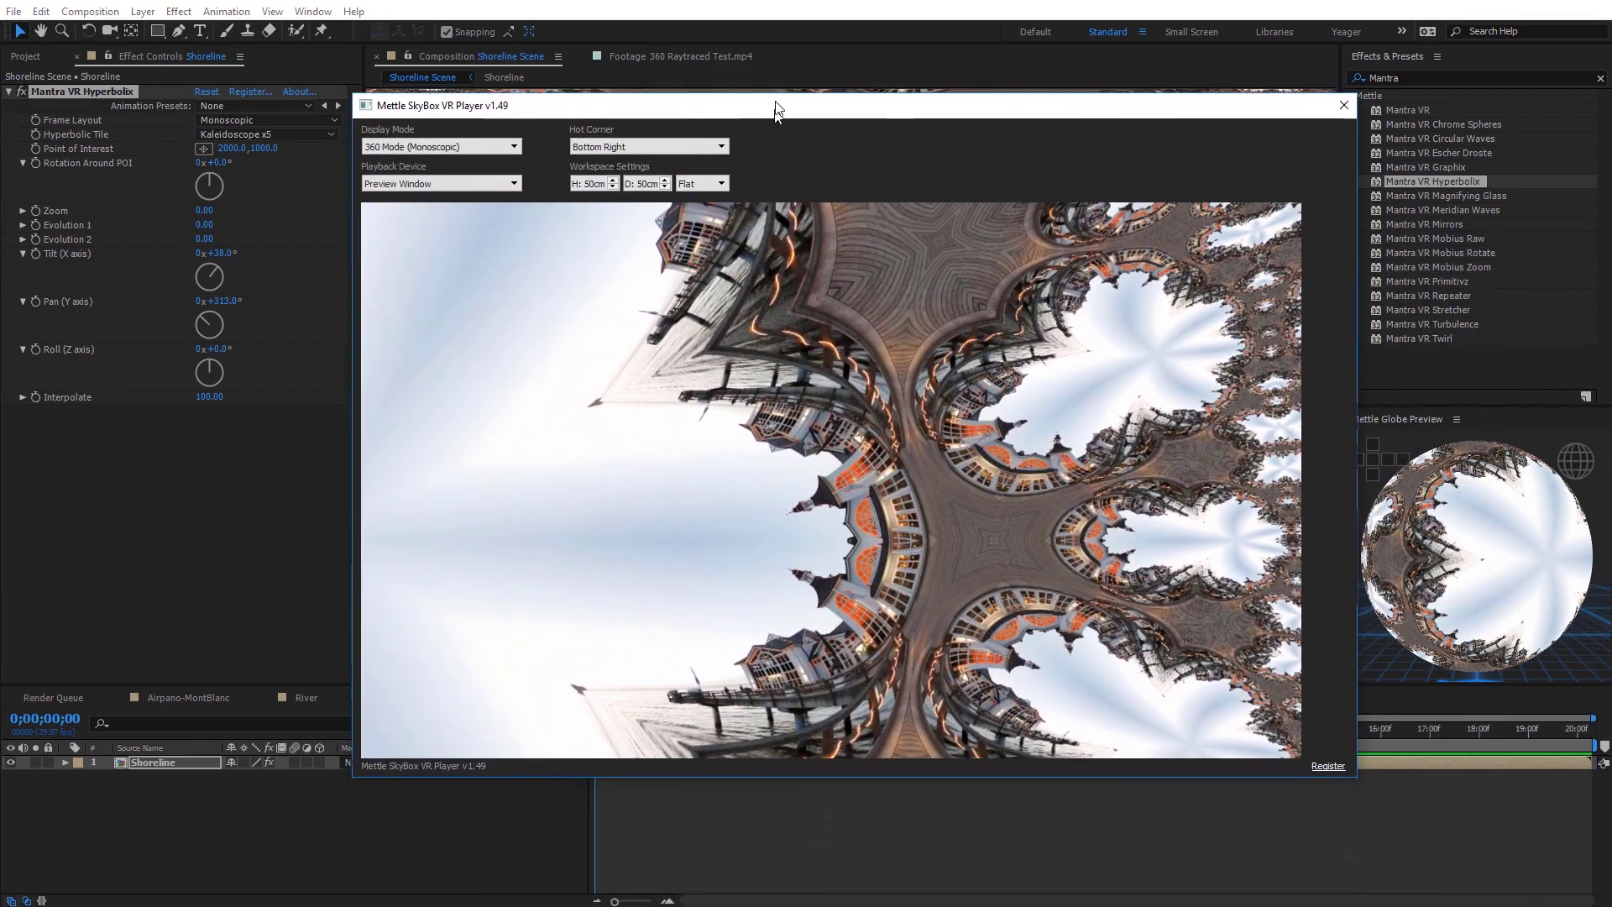
Look around the kaleidoscope in the Mettle SkyBox VR Player, and return to After Effects to adjust the Hyperbolix Interpolate value
drag(748, 286, 536, 302)
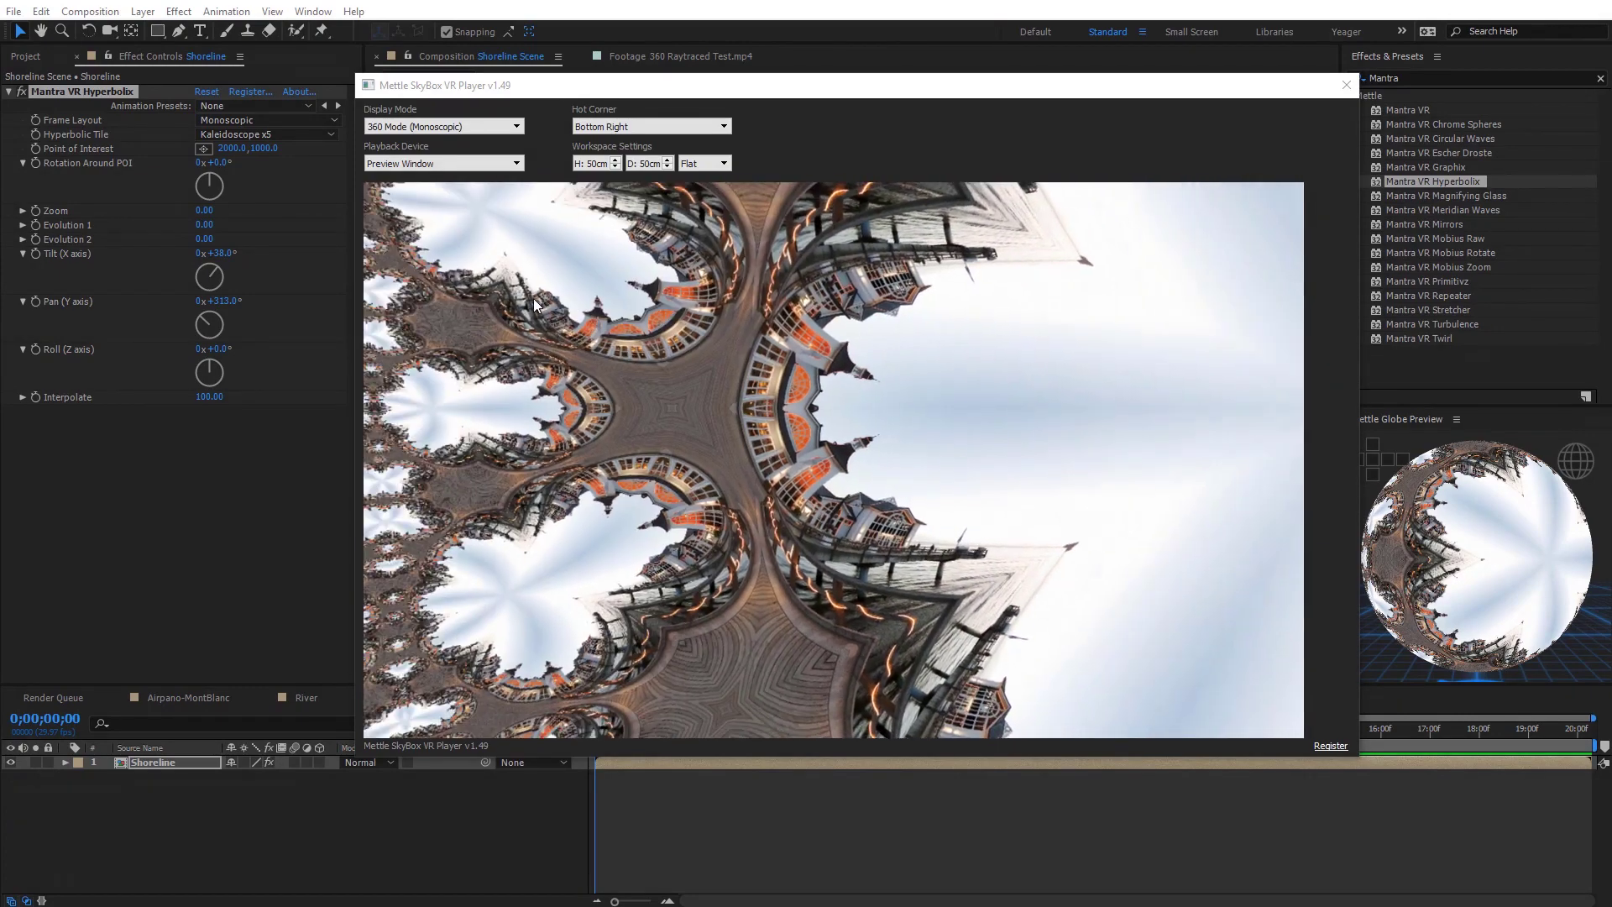
drag(598, 96, 746, 906)
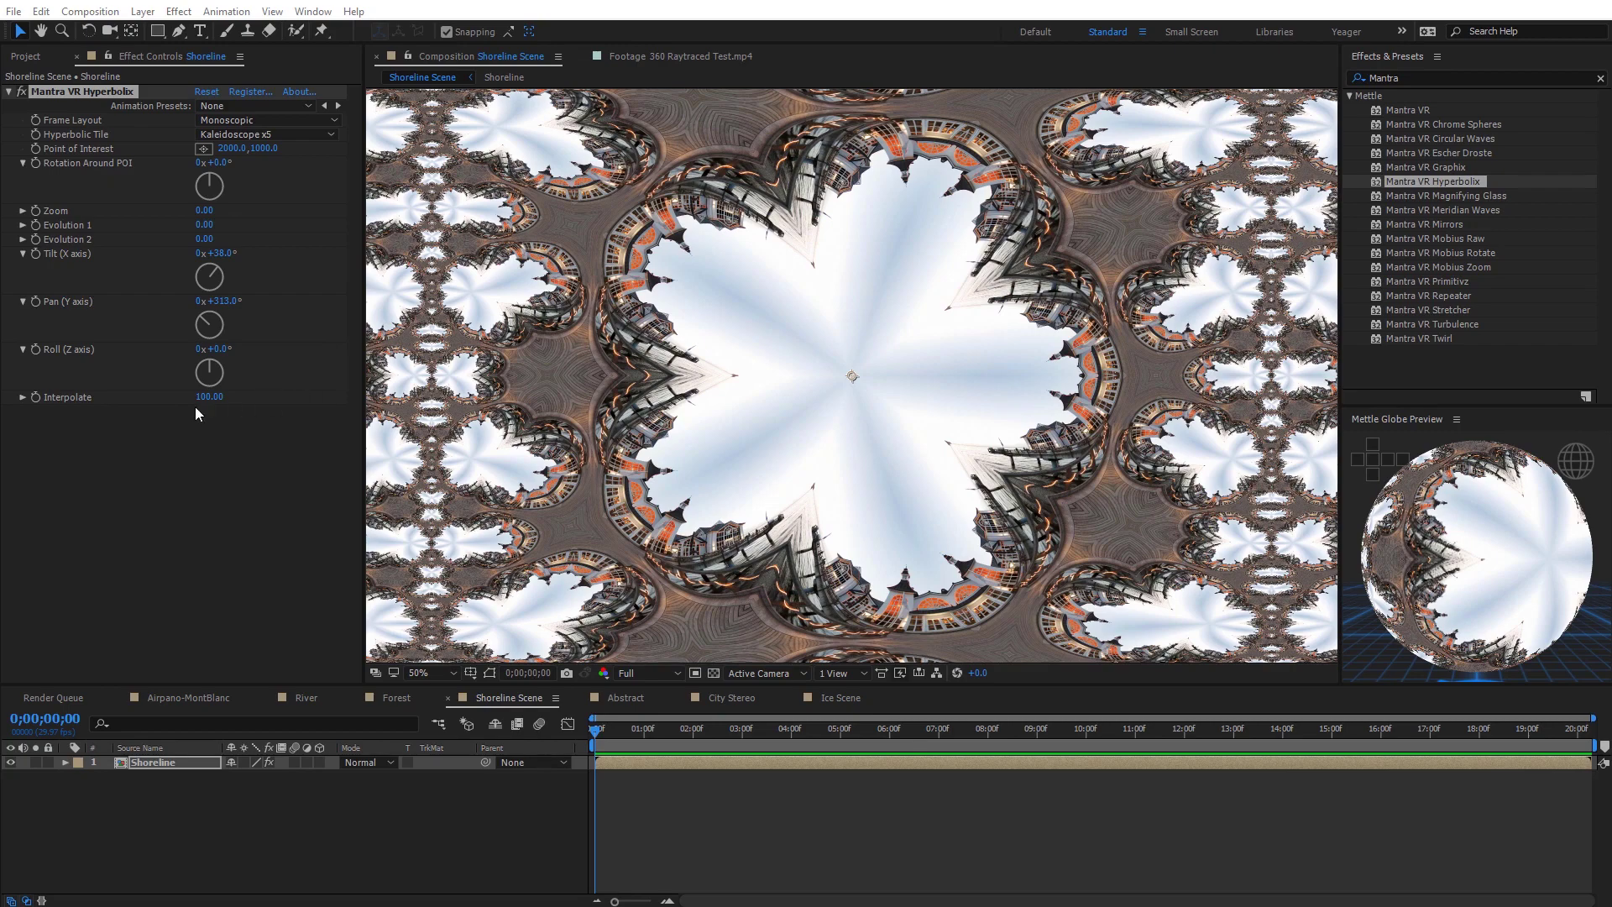
drag(200, 405, 237, 406)
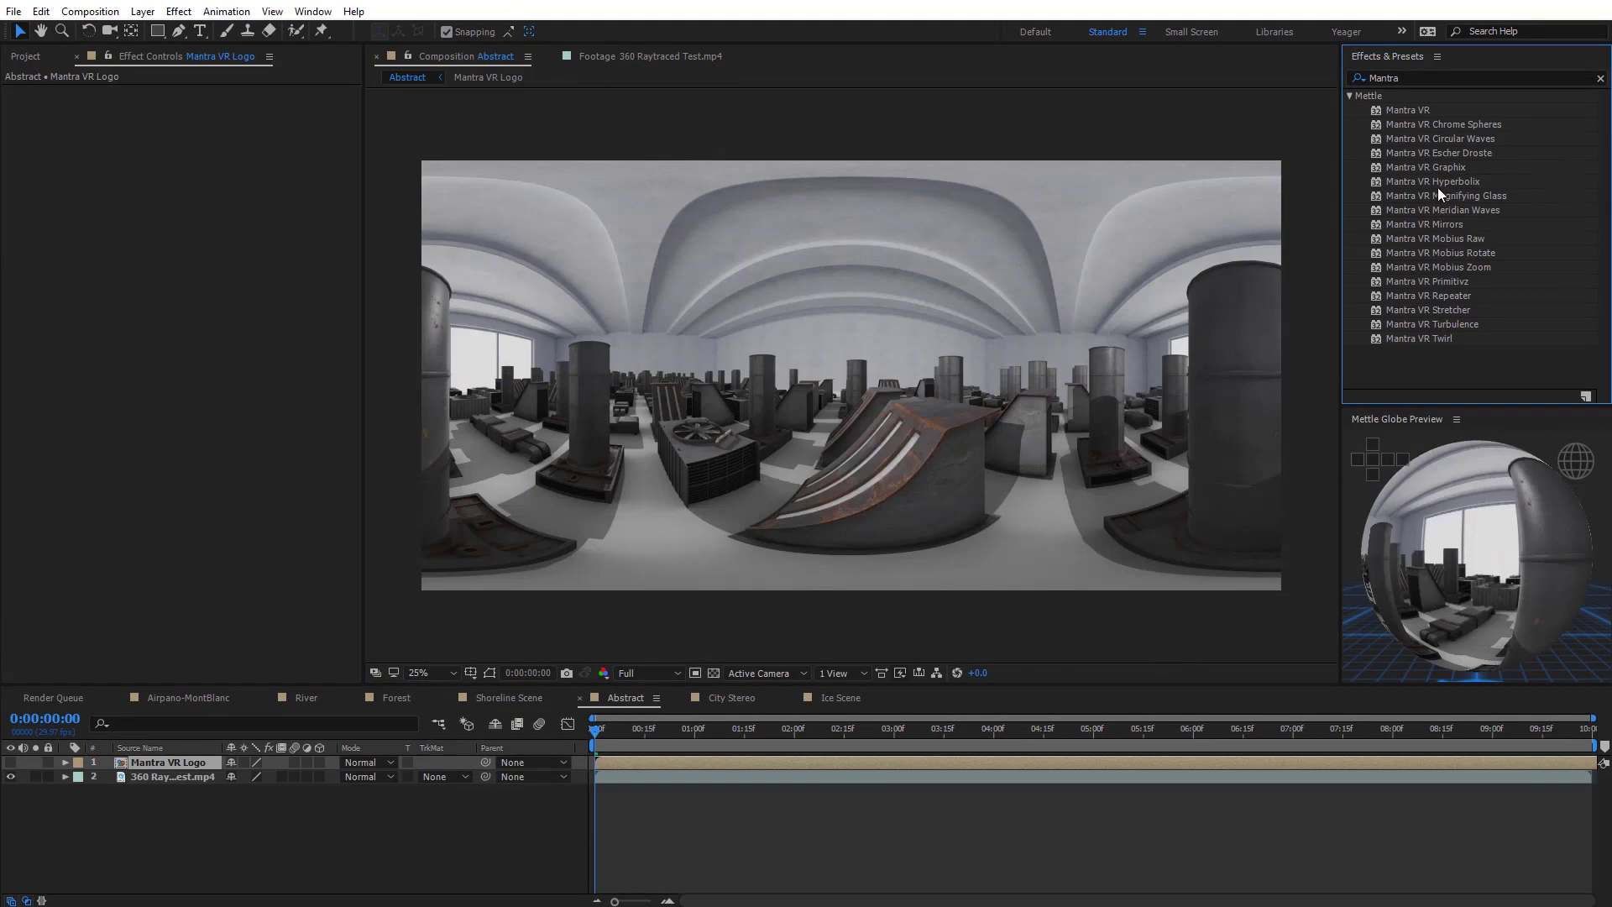
Apply Mantra VR Graphix to the 360 Raytraced Test.mp4 layer and make the Mantra VR Logo layer visible
drag(1428, 167, 199, 776)
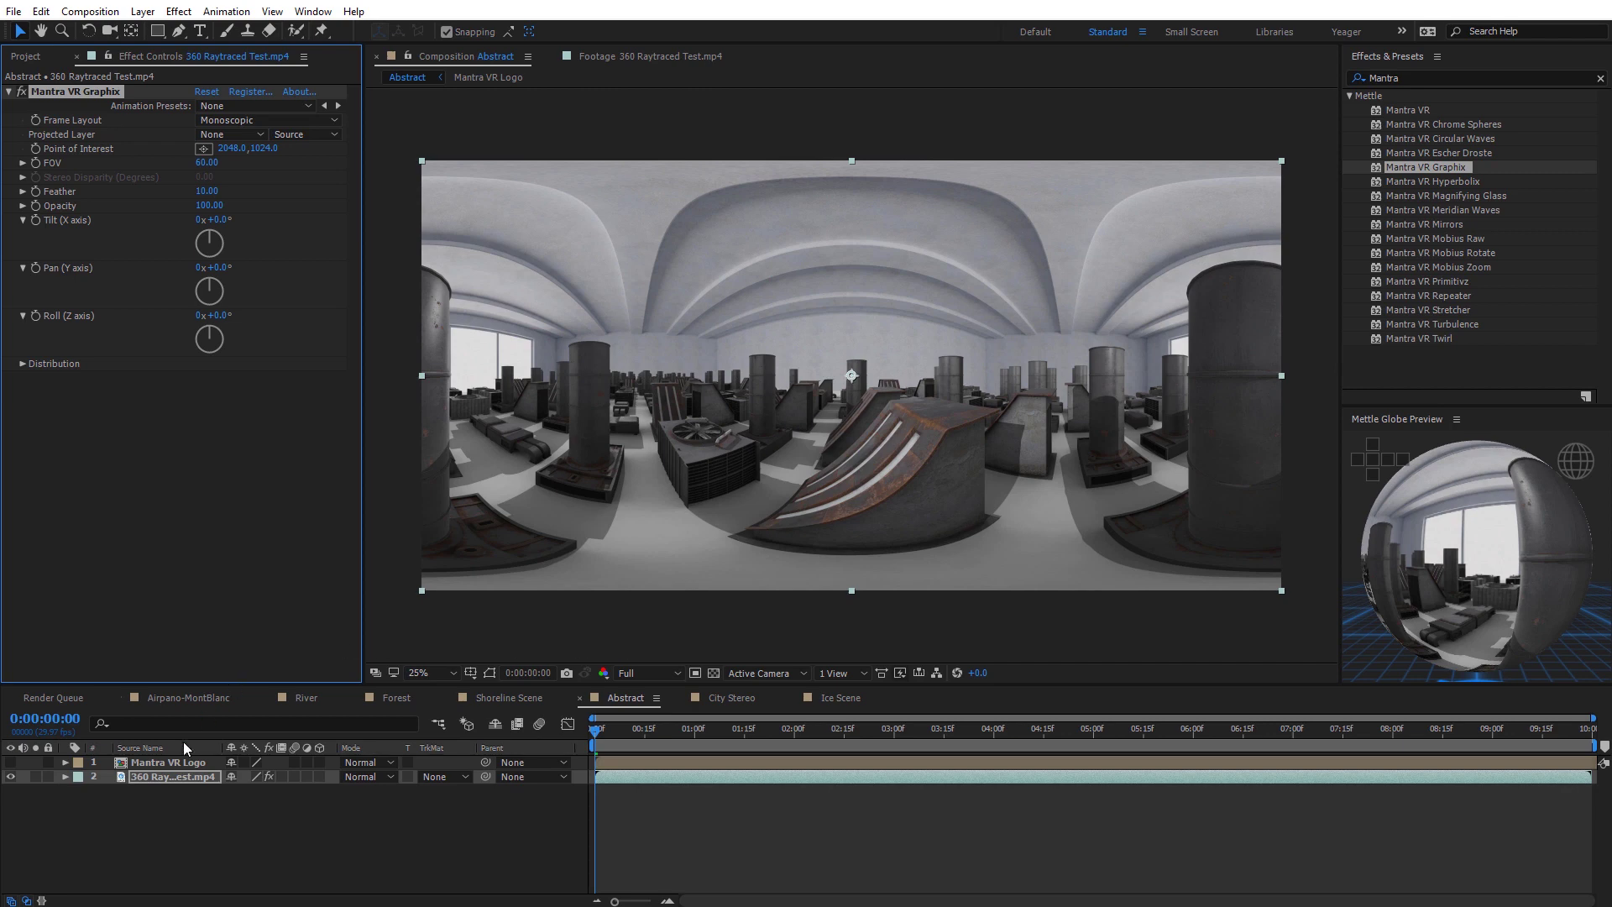
click(166, 761)
click(11, 763)
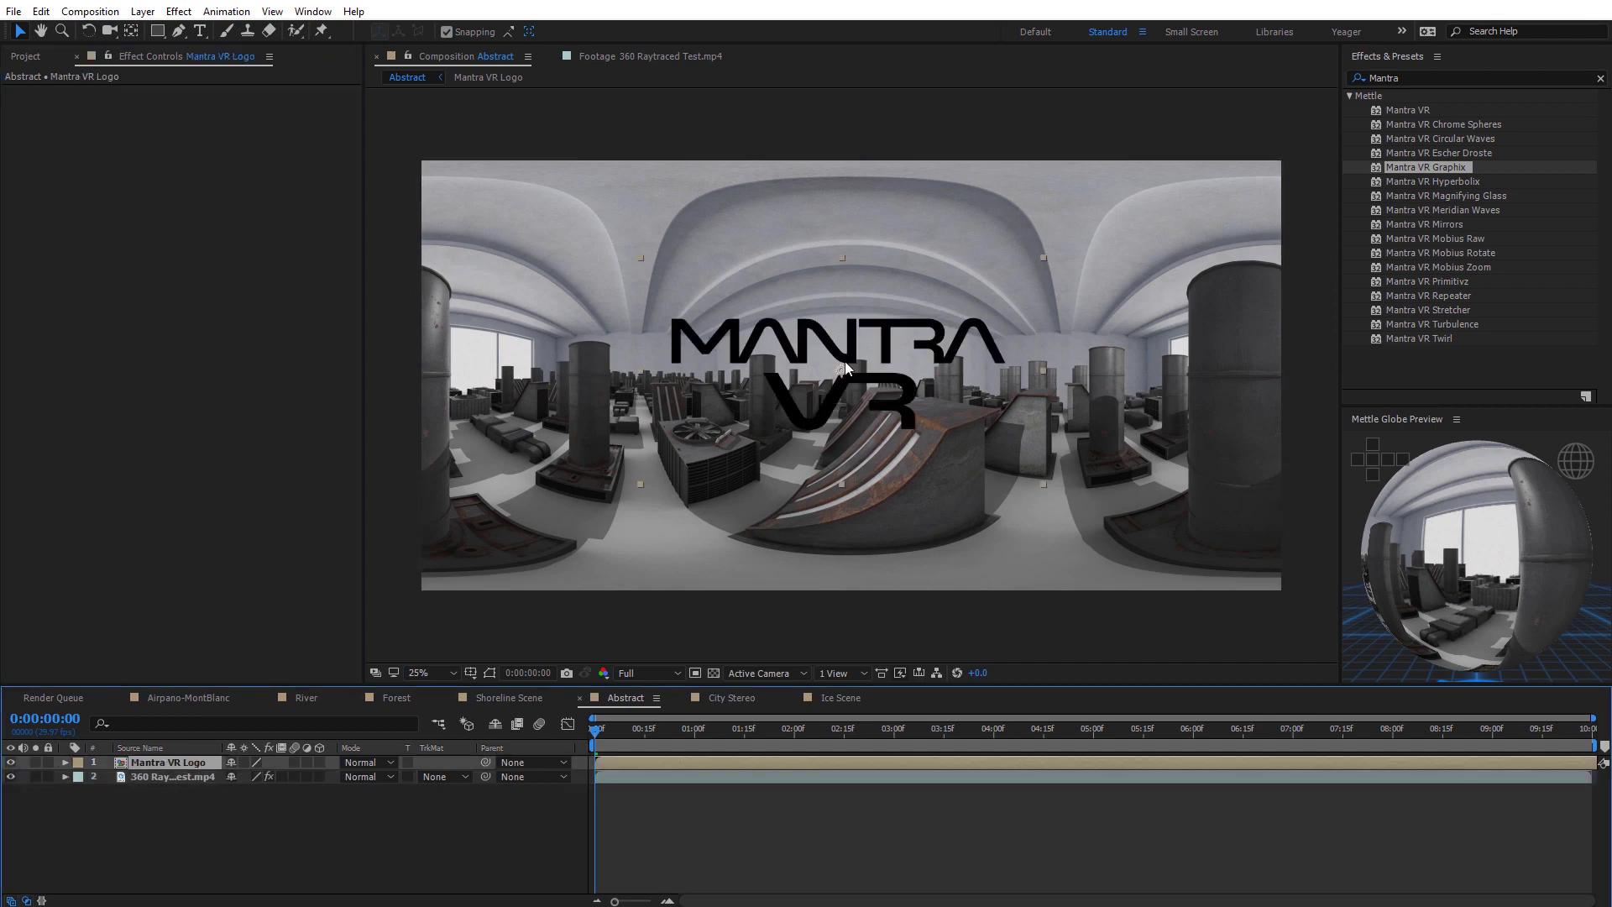
Set the Graphix Projected Layer to Mantra VR Logo and hide the original logo layer
click(134, 776)
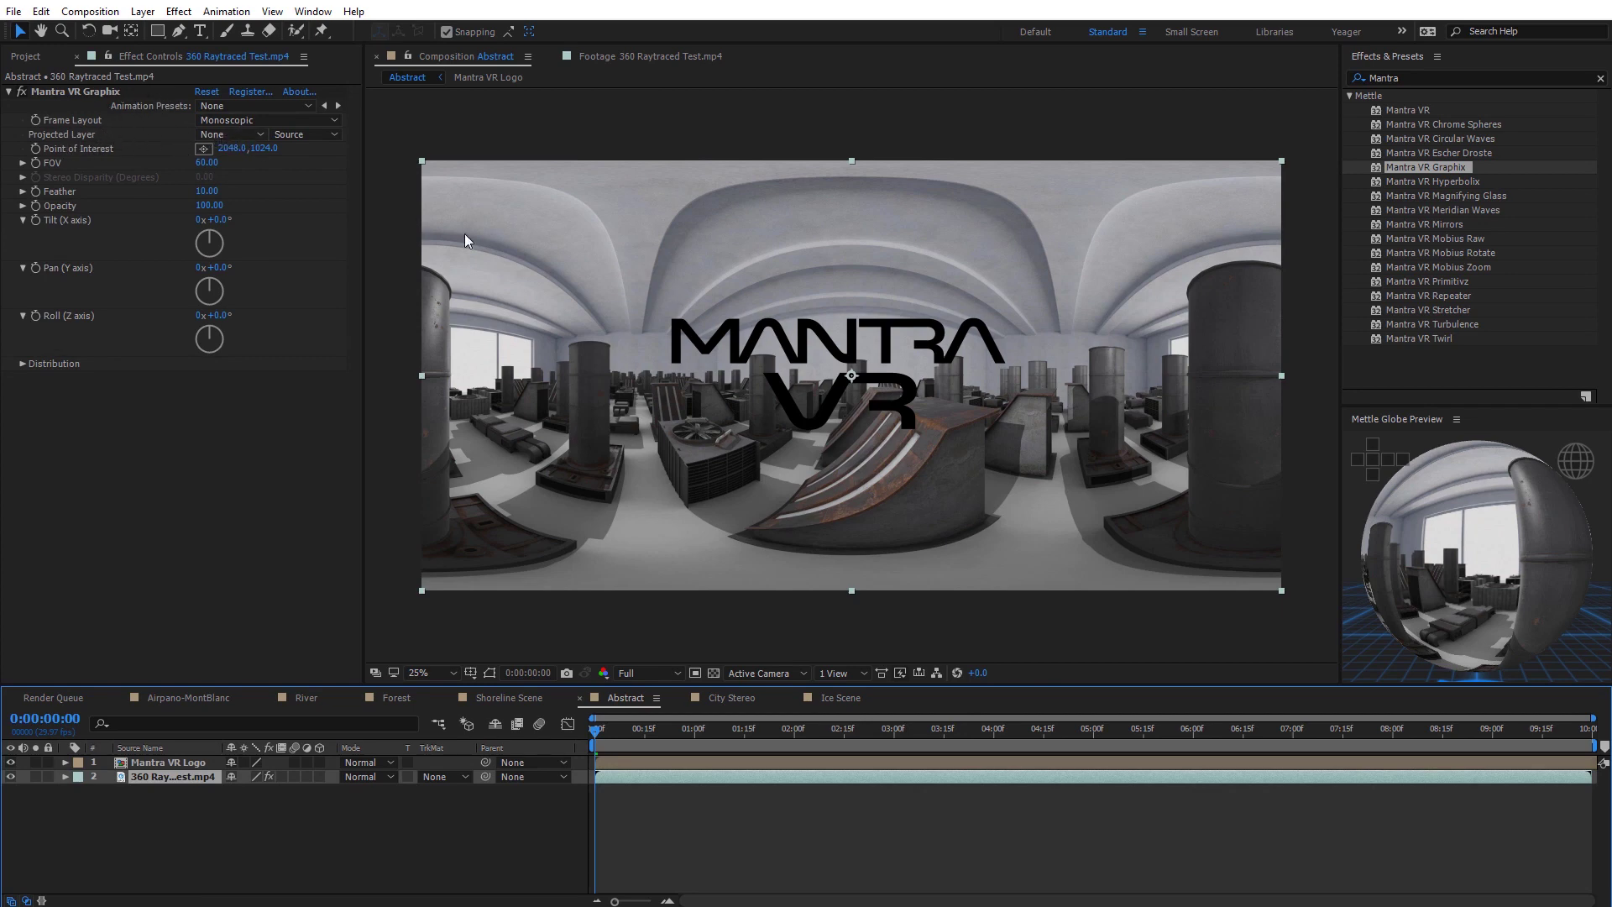
click(215, 134)
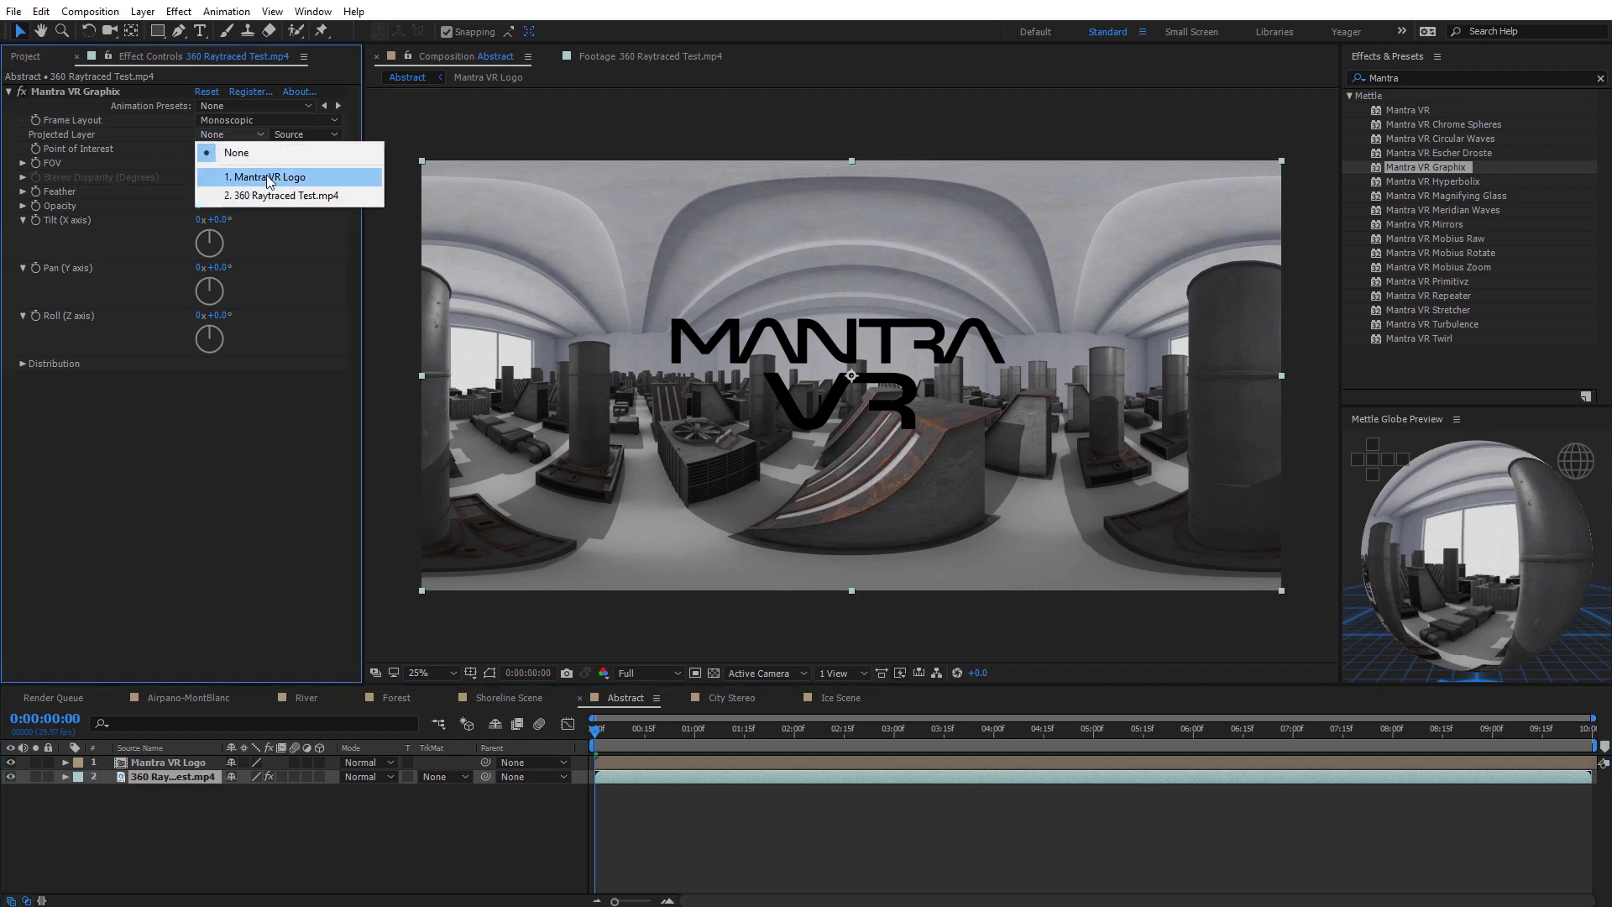
click(269, 178)
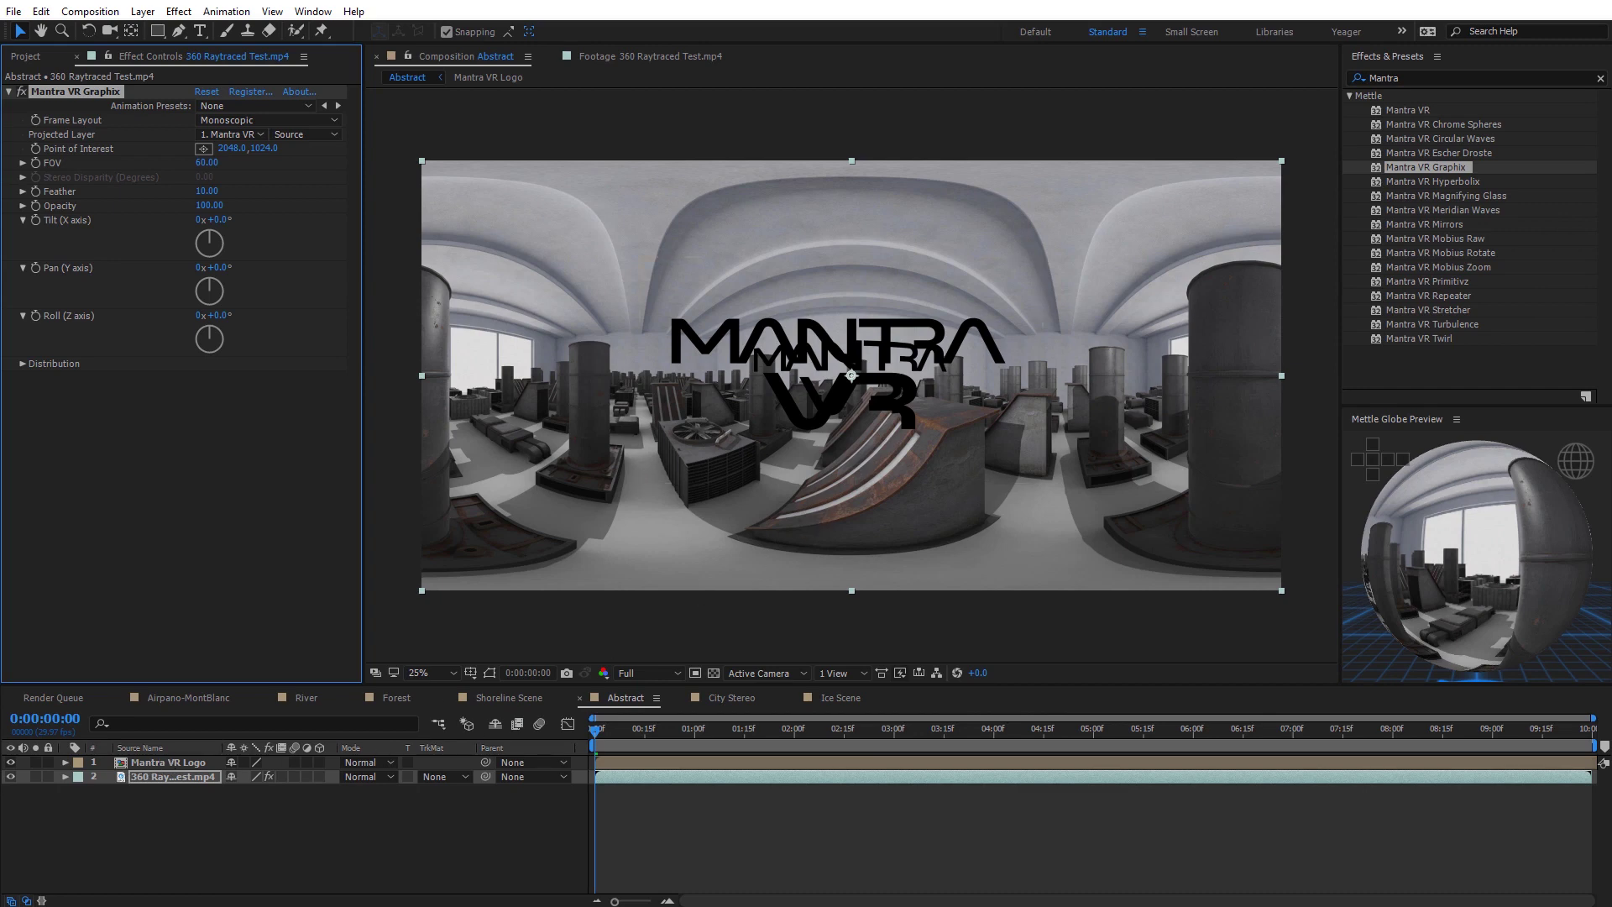
click(11, 762)
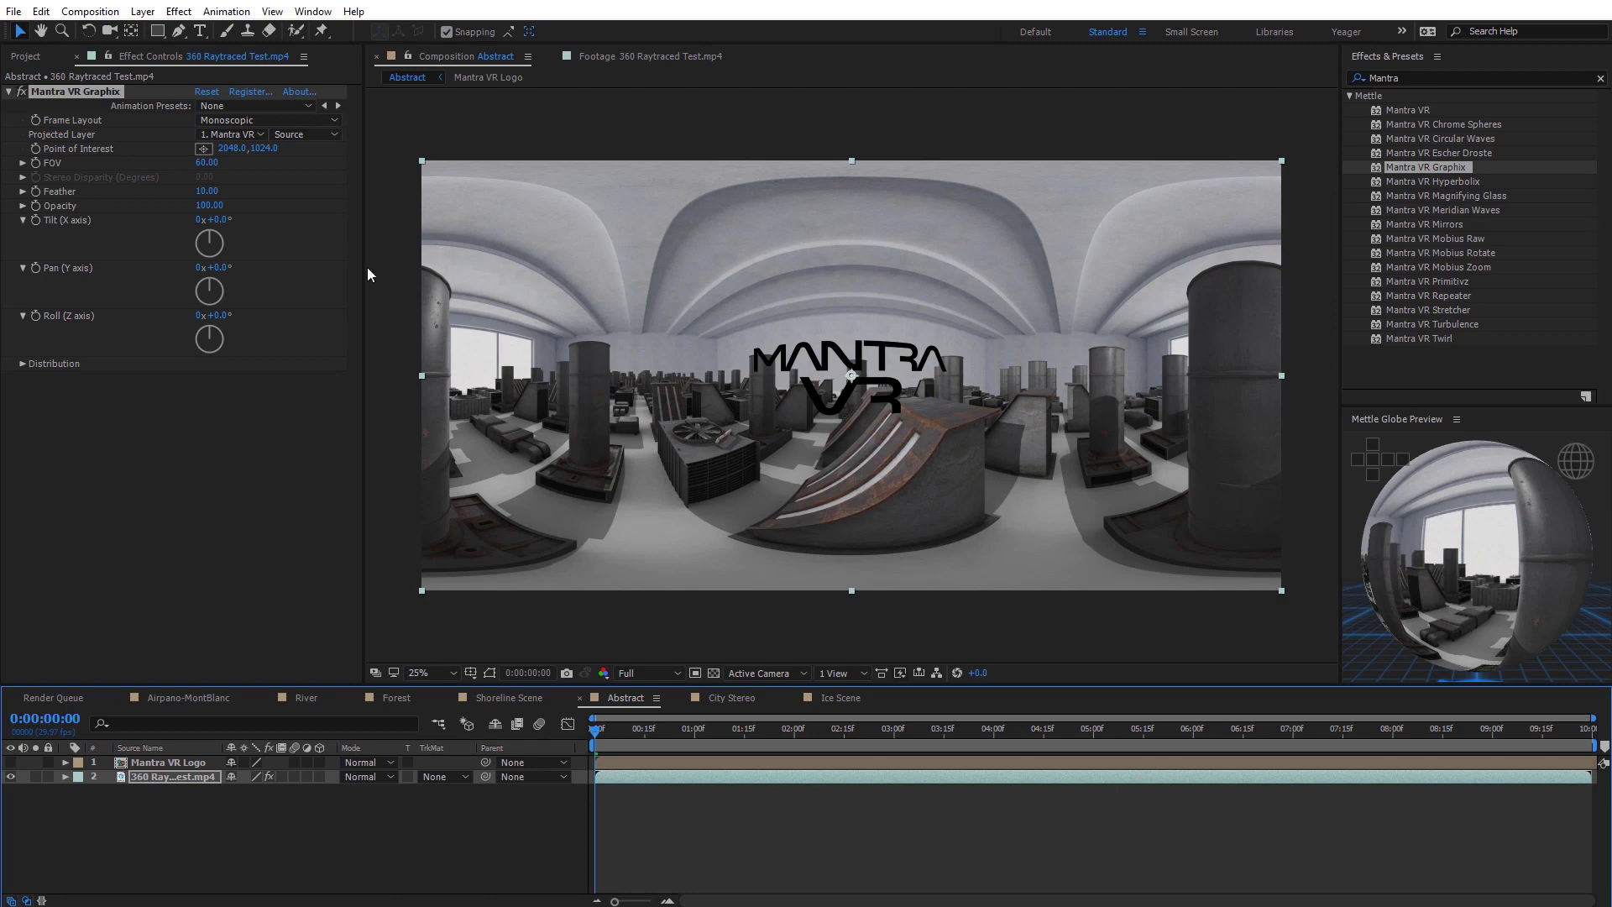
Set the Graphix FOV to 84 and move its point of interest to about 1652, 1046
drag(206, 162, 222, 163)
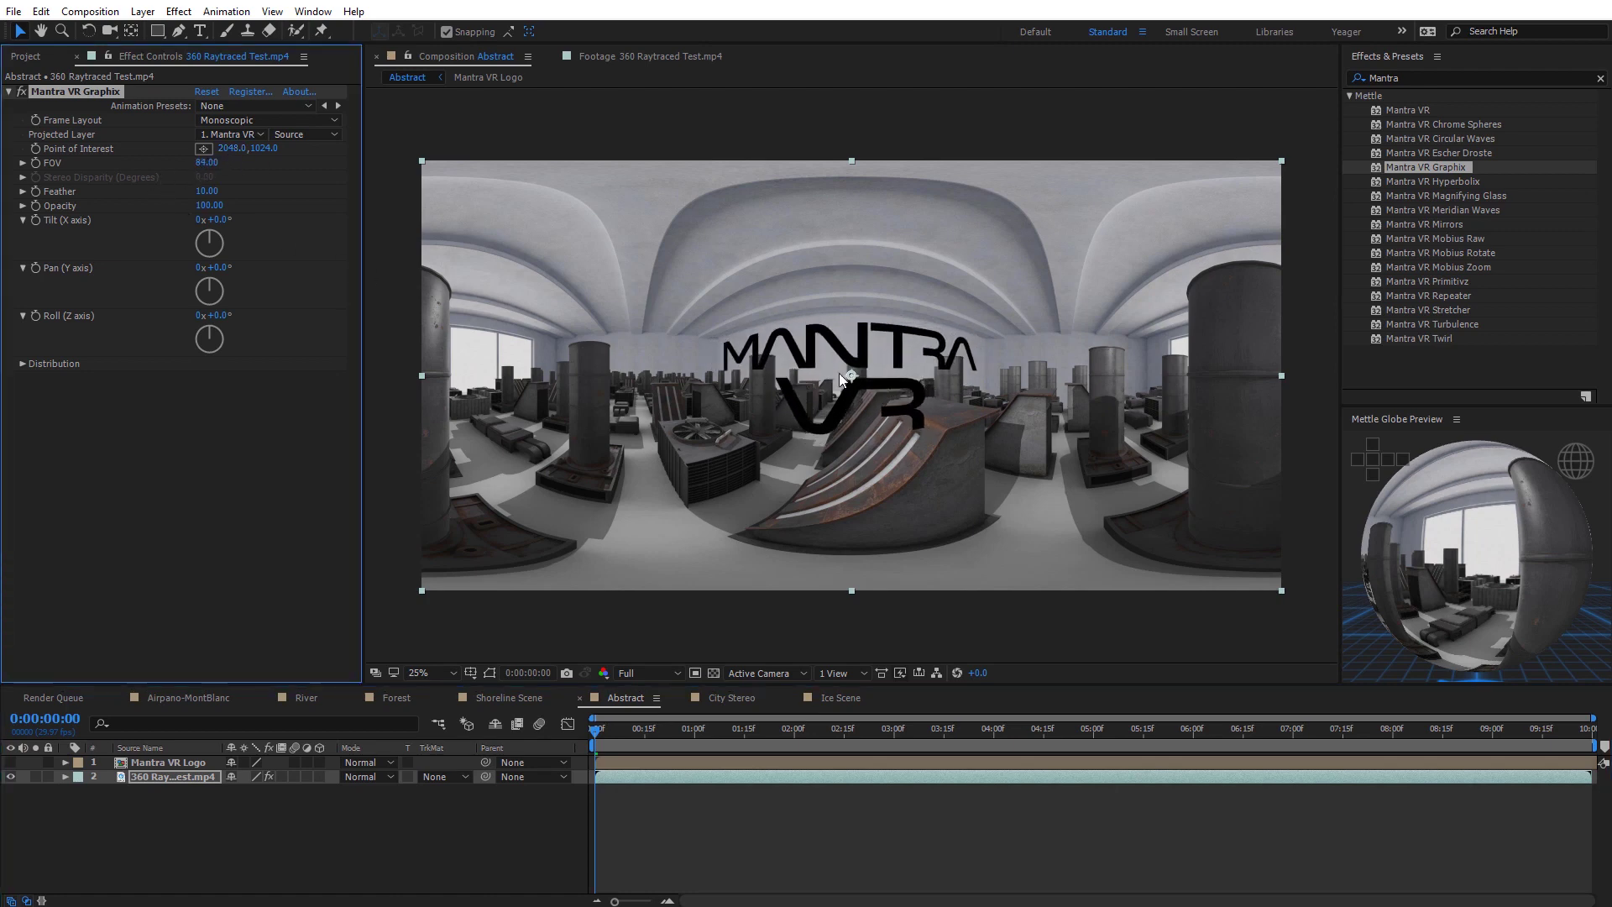
drag(853, 381, 770, 387)
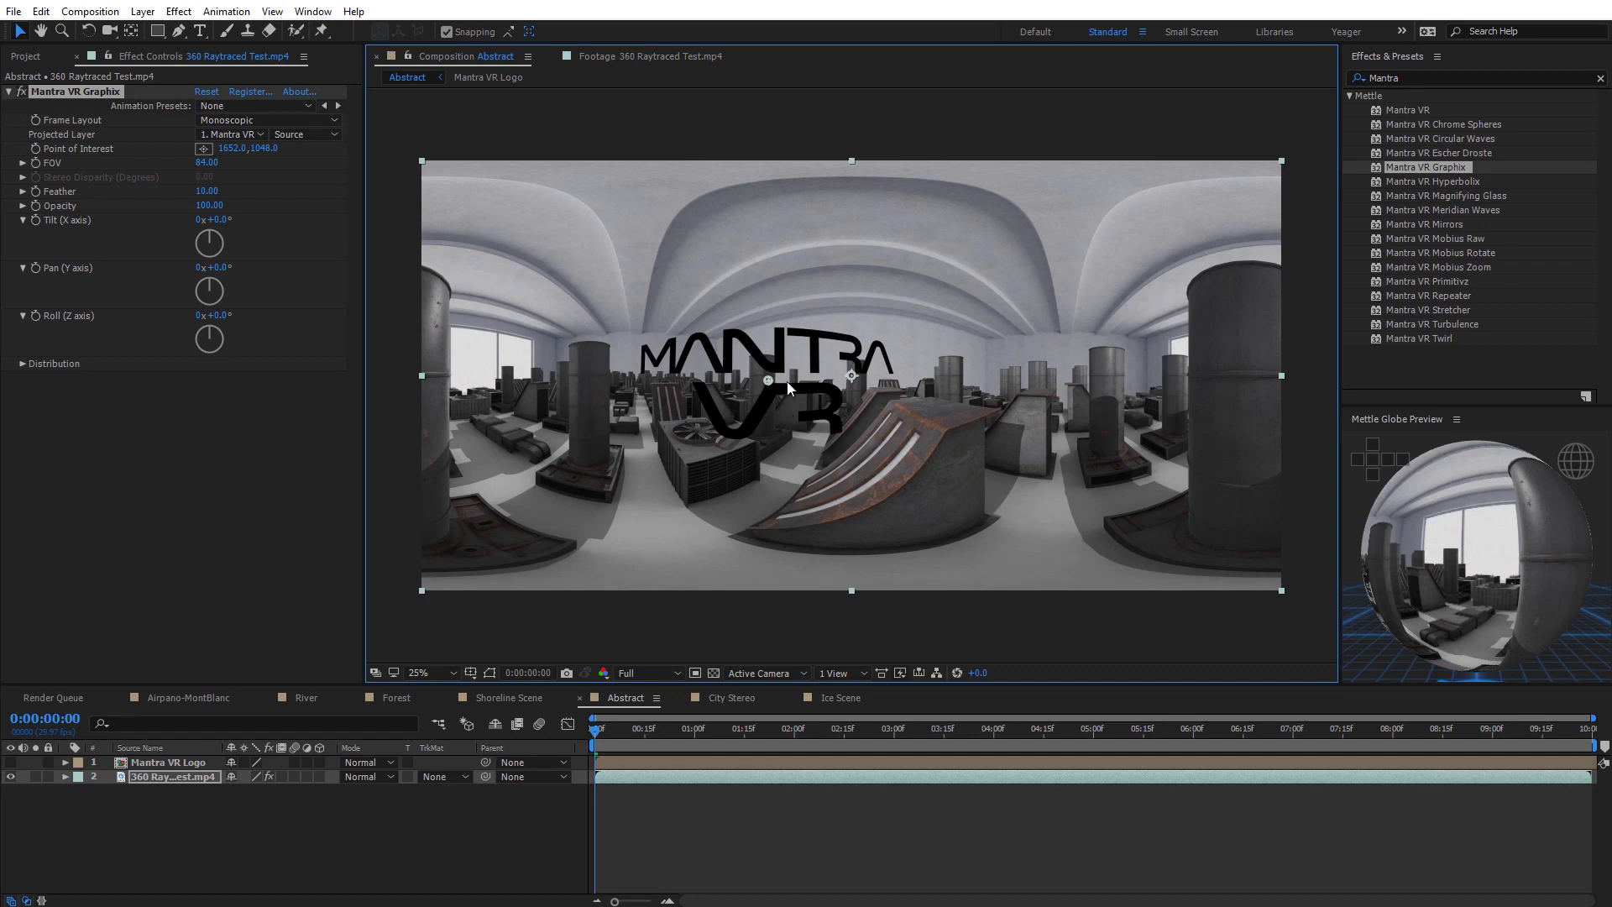
Distribute 9 logo instances with Rotation Around POI at 149°, and adjust their Latitude and point of interest
click(23, 365)
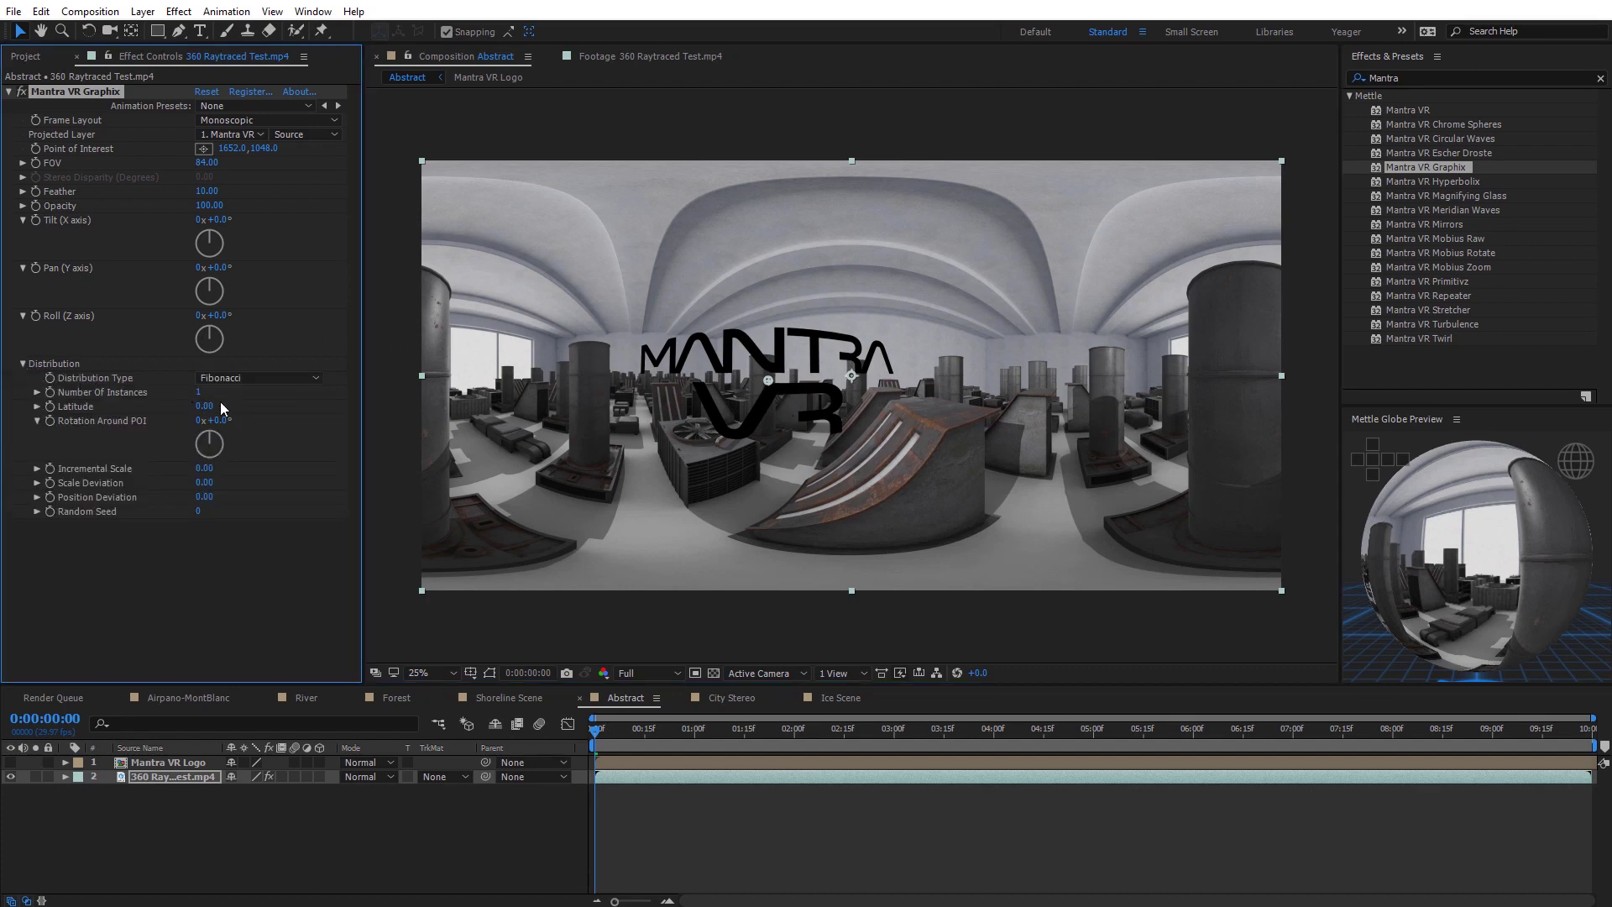
drag(200, 392, 833, 356)
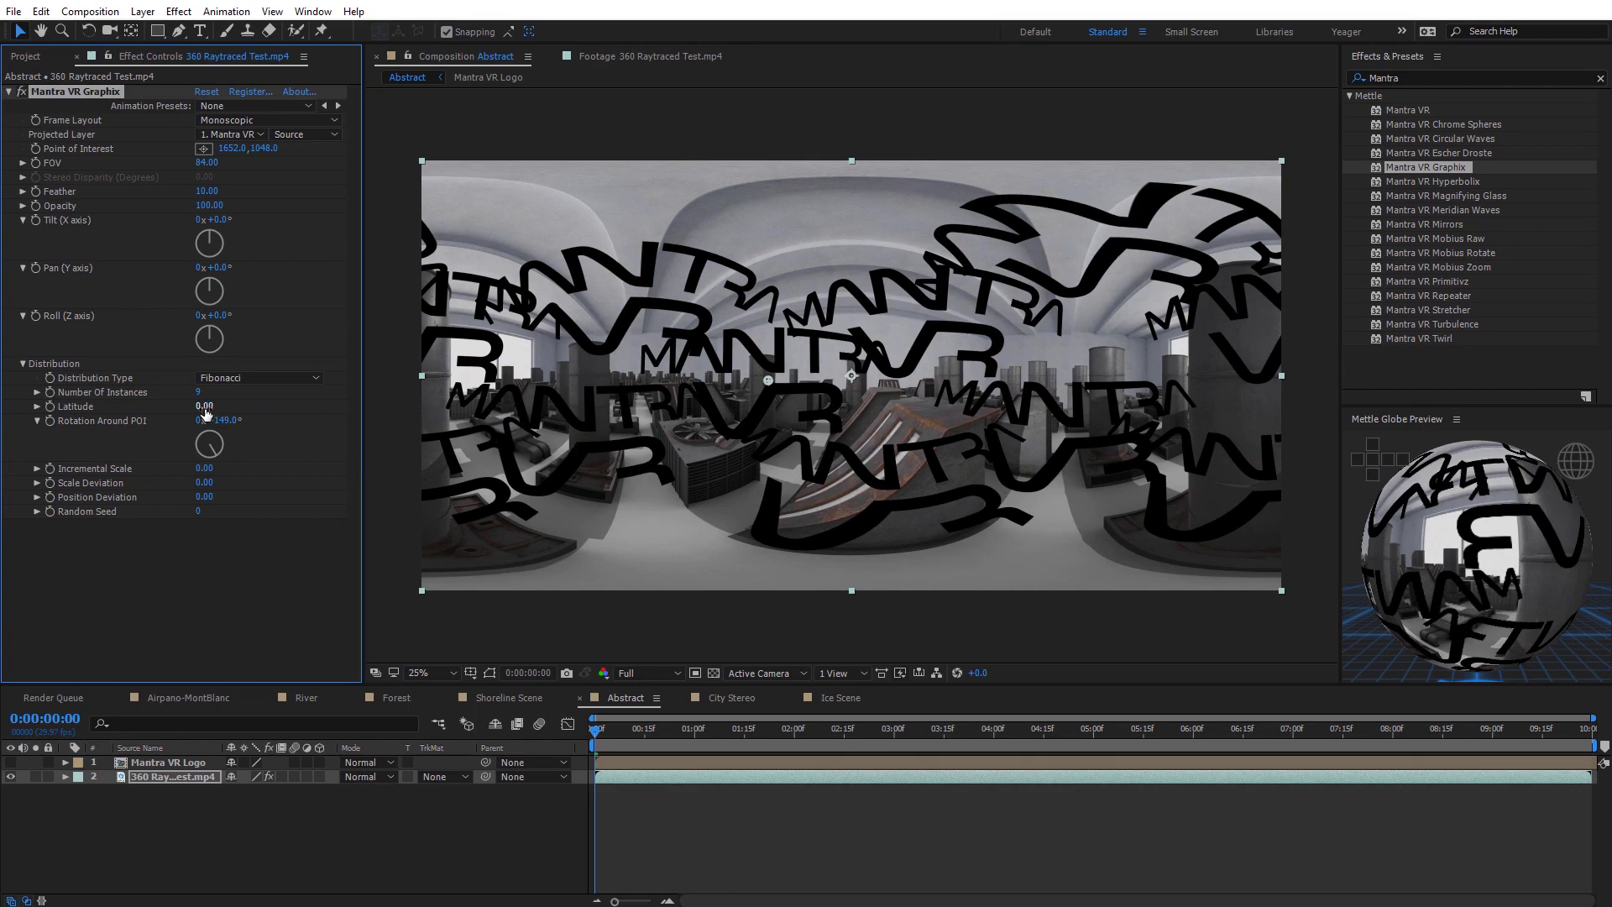
mouse_move(204, 407)
mouse_down()
mouse_move(300, 410)
mouse_move(192, 409)
mouse_up()
drag(768, 379, 918, 299)
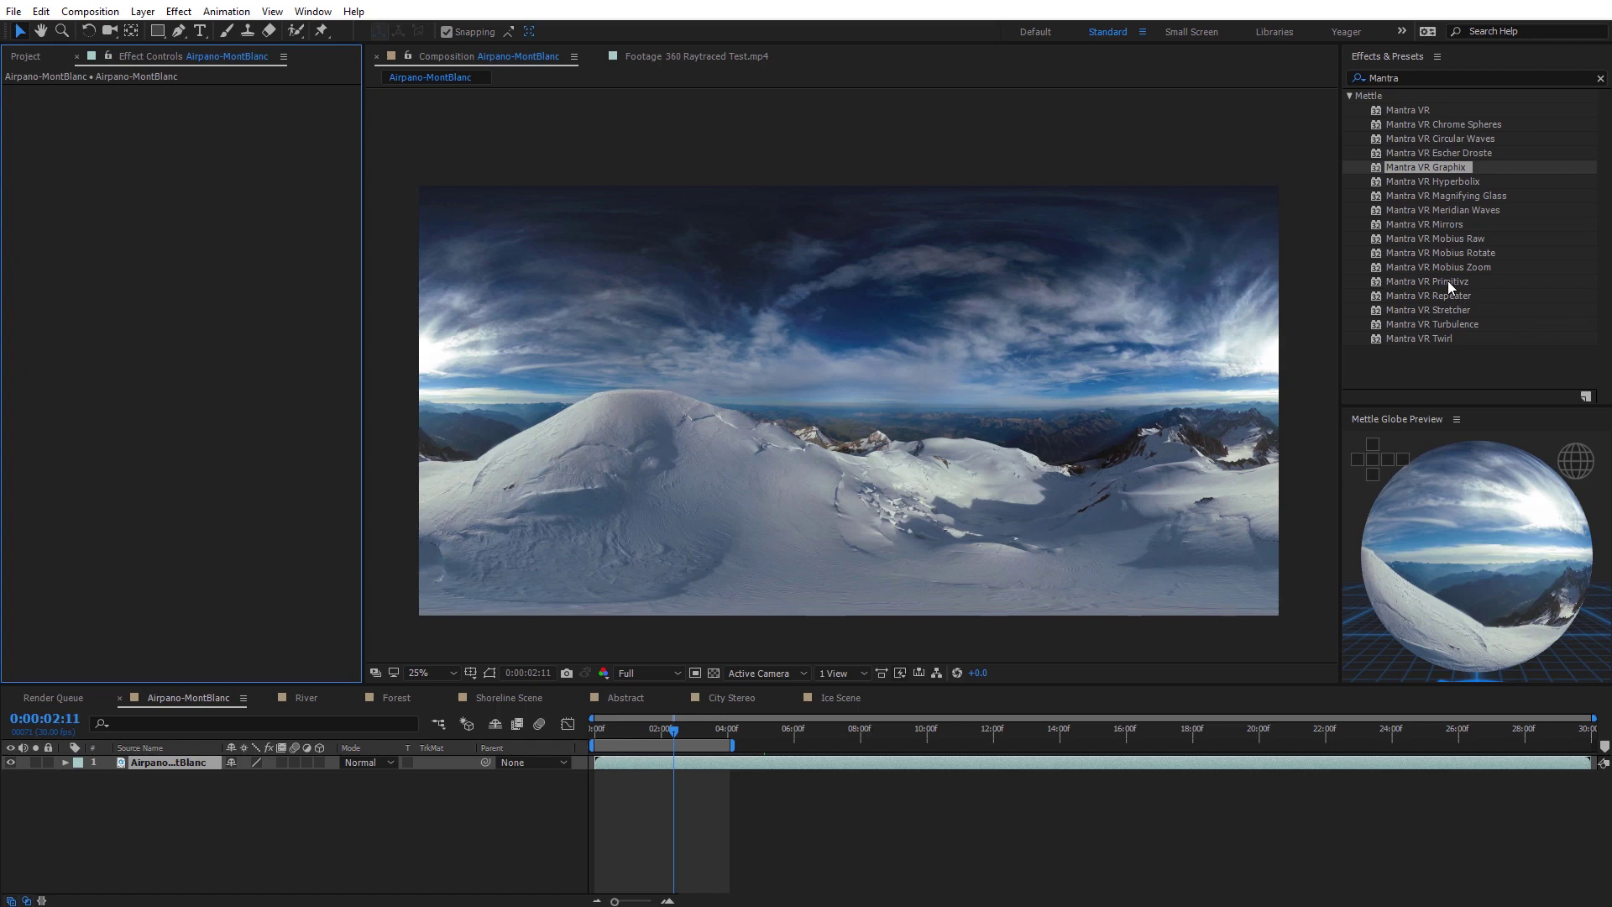
Apply Mantra VR Primitivz to the Airpano-MontBlanc footage and set its Object to Cube
drag(1428, 282, 1110, 386)
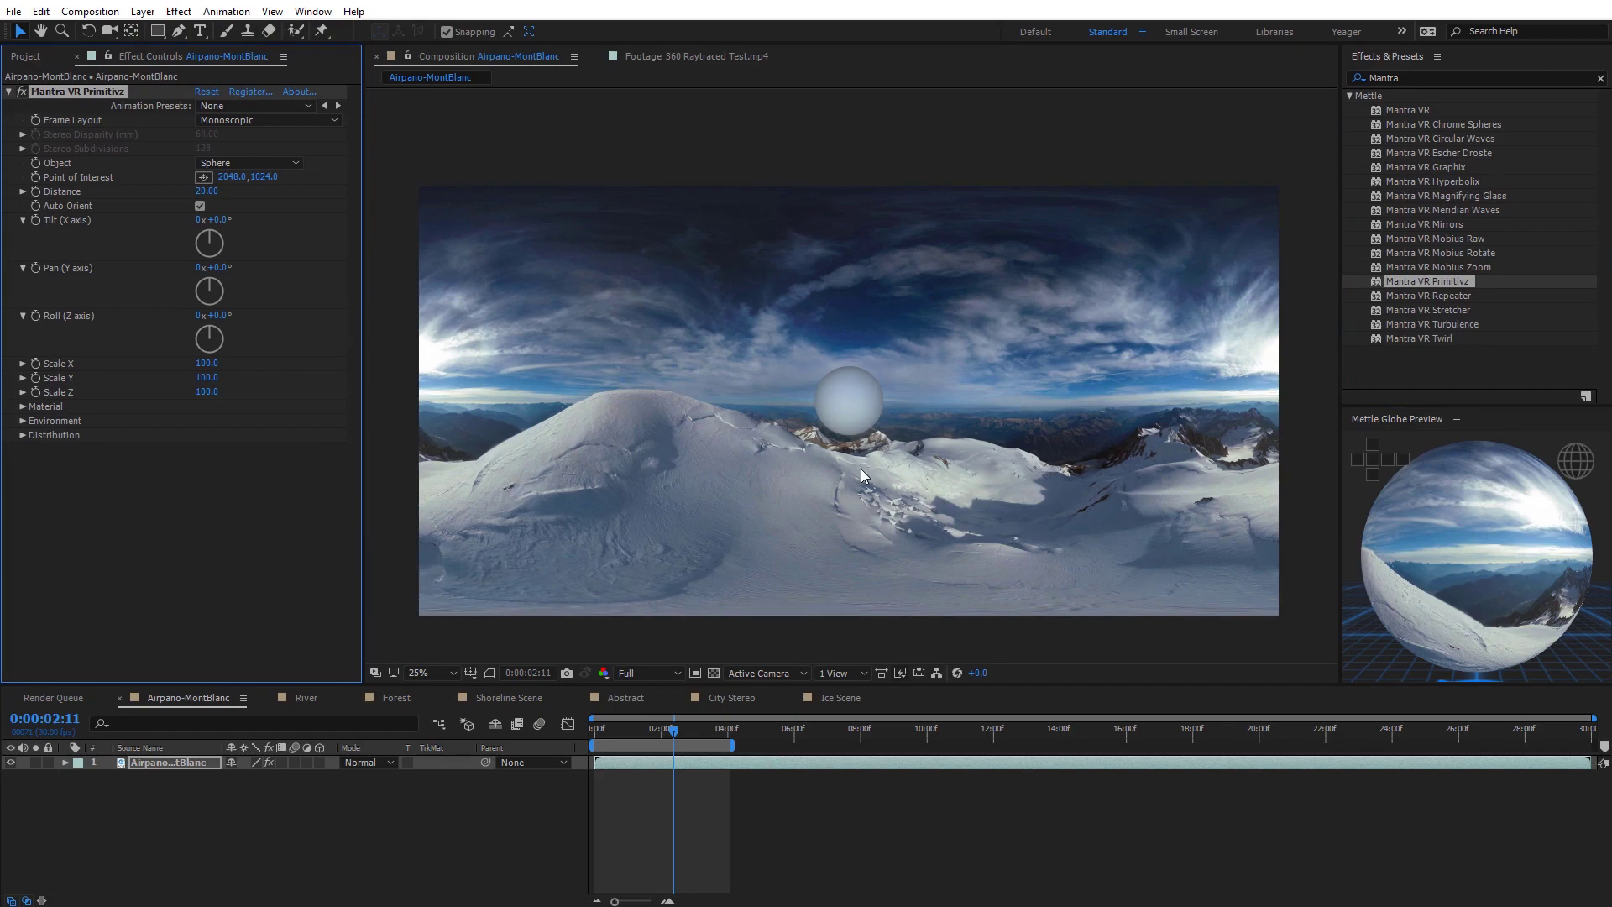
key(period)
key(period)
key(comma)
key(comma)
click(248, 162)
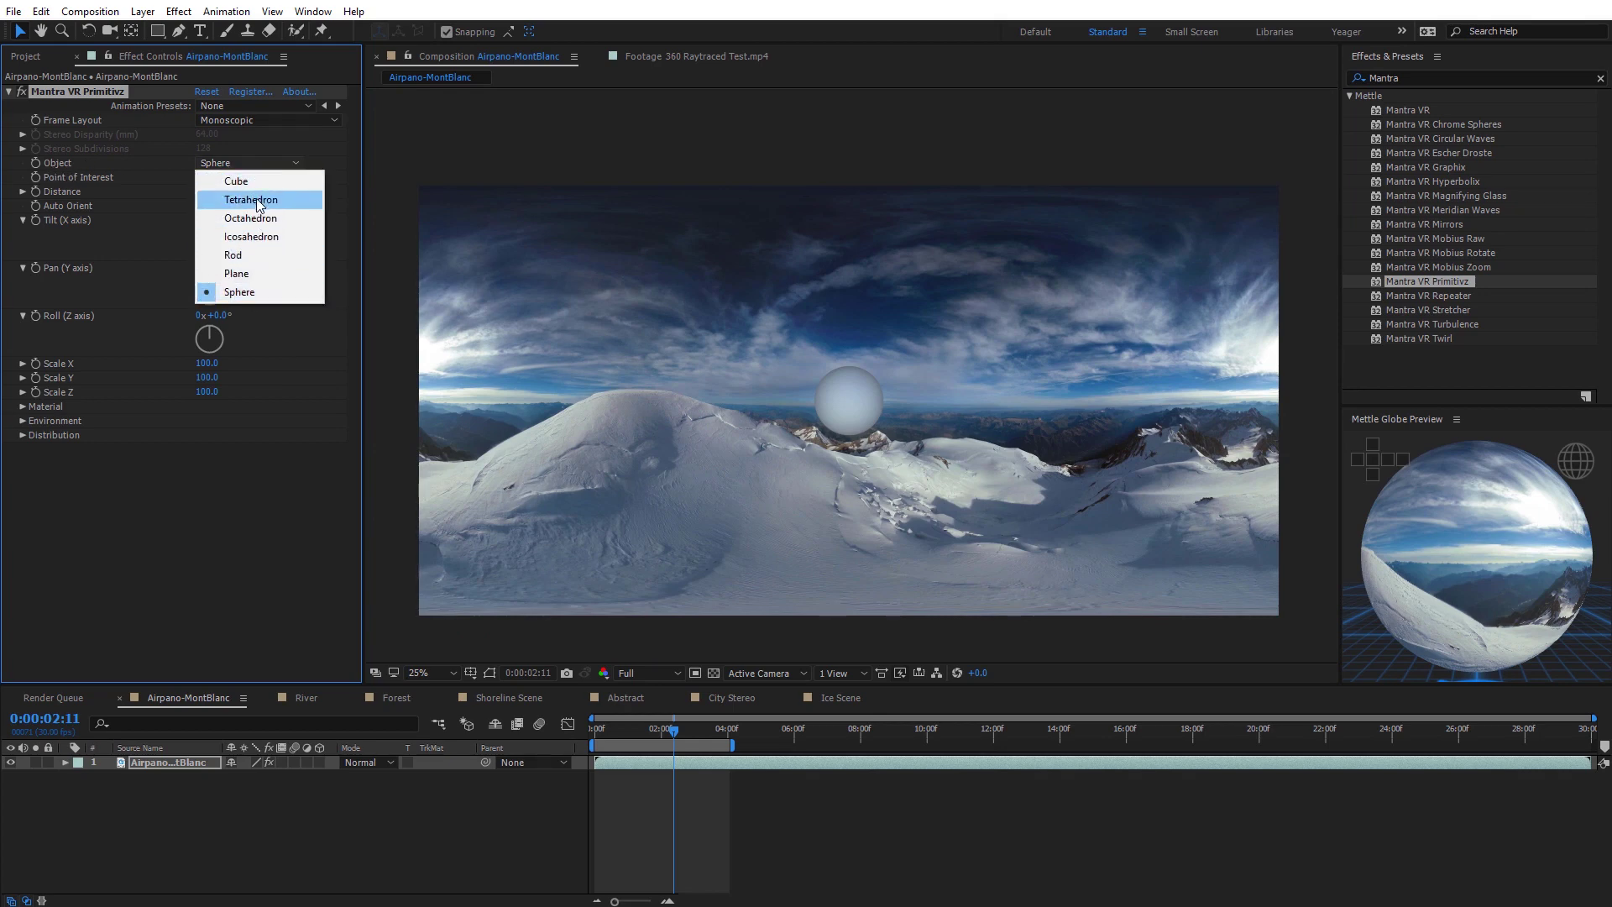
click(253, 182)
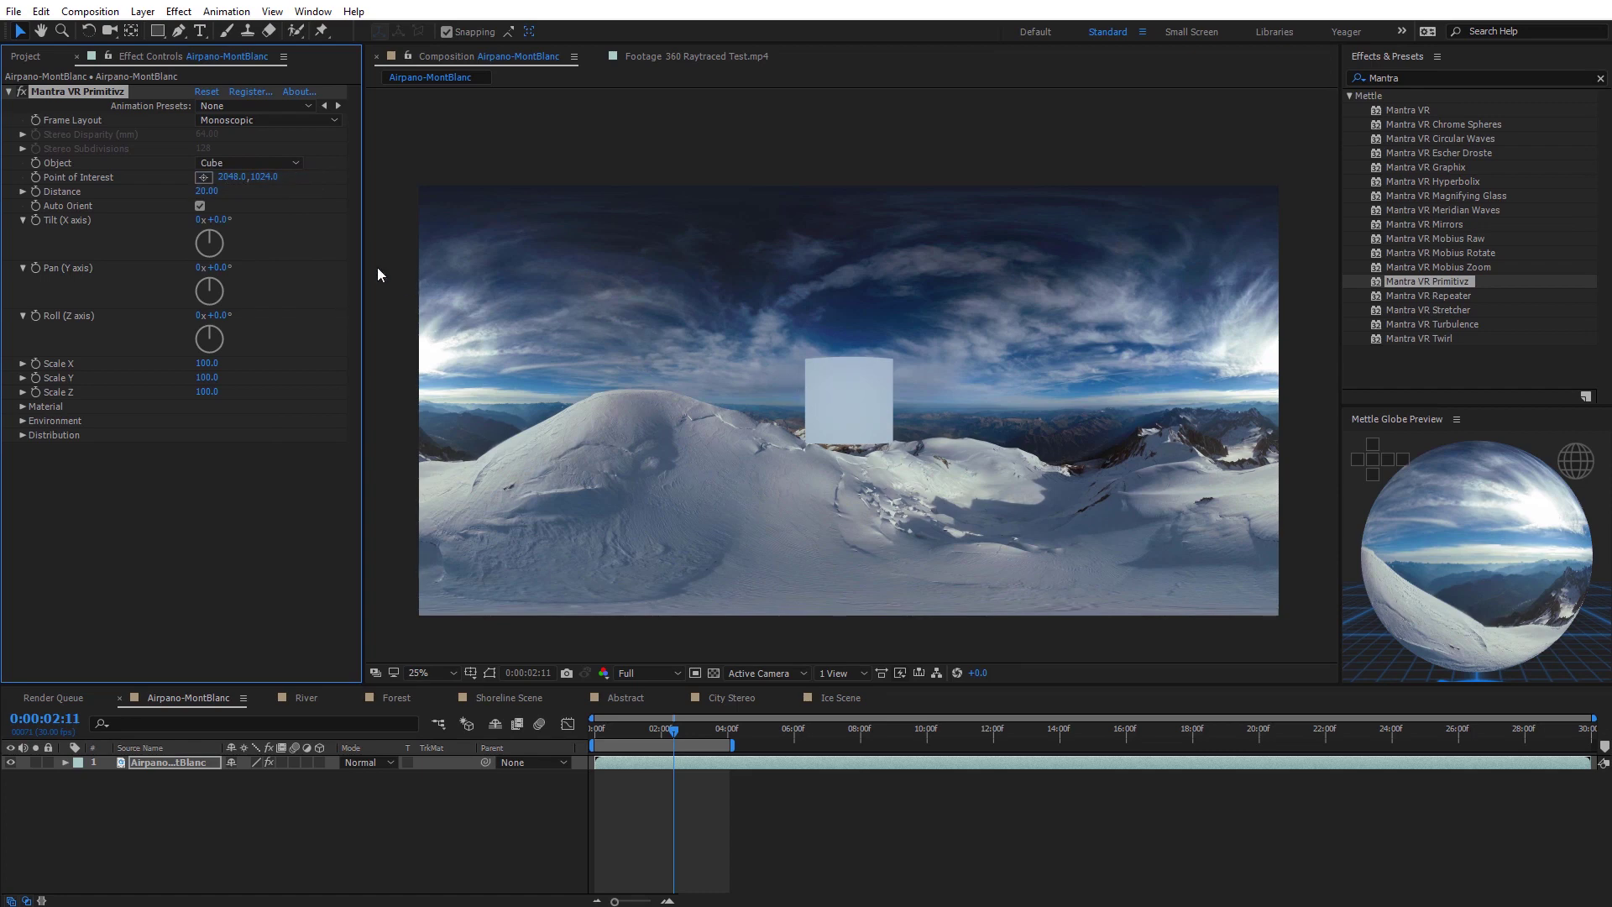
Try the cube at Tilt 40° and Pan 57° with Scale X stretched to about 160
drag(219, 220, 285, 269)
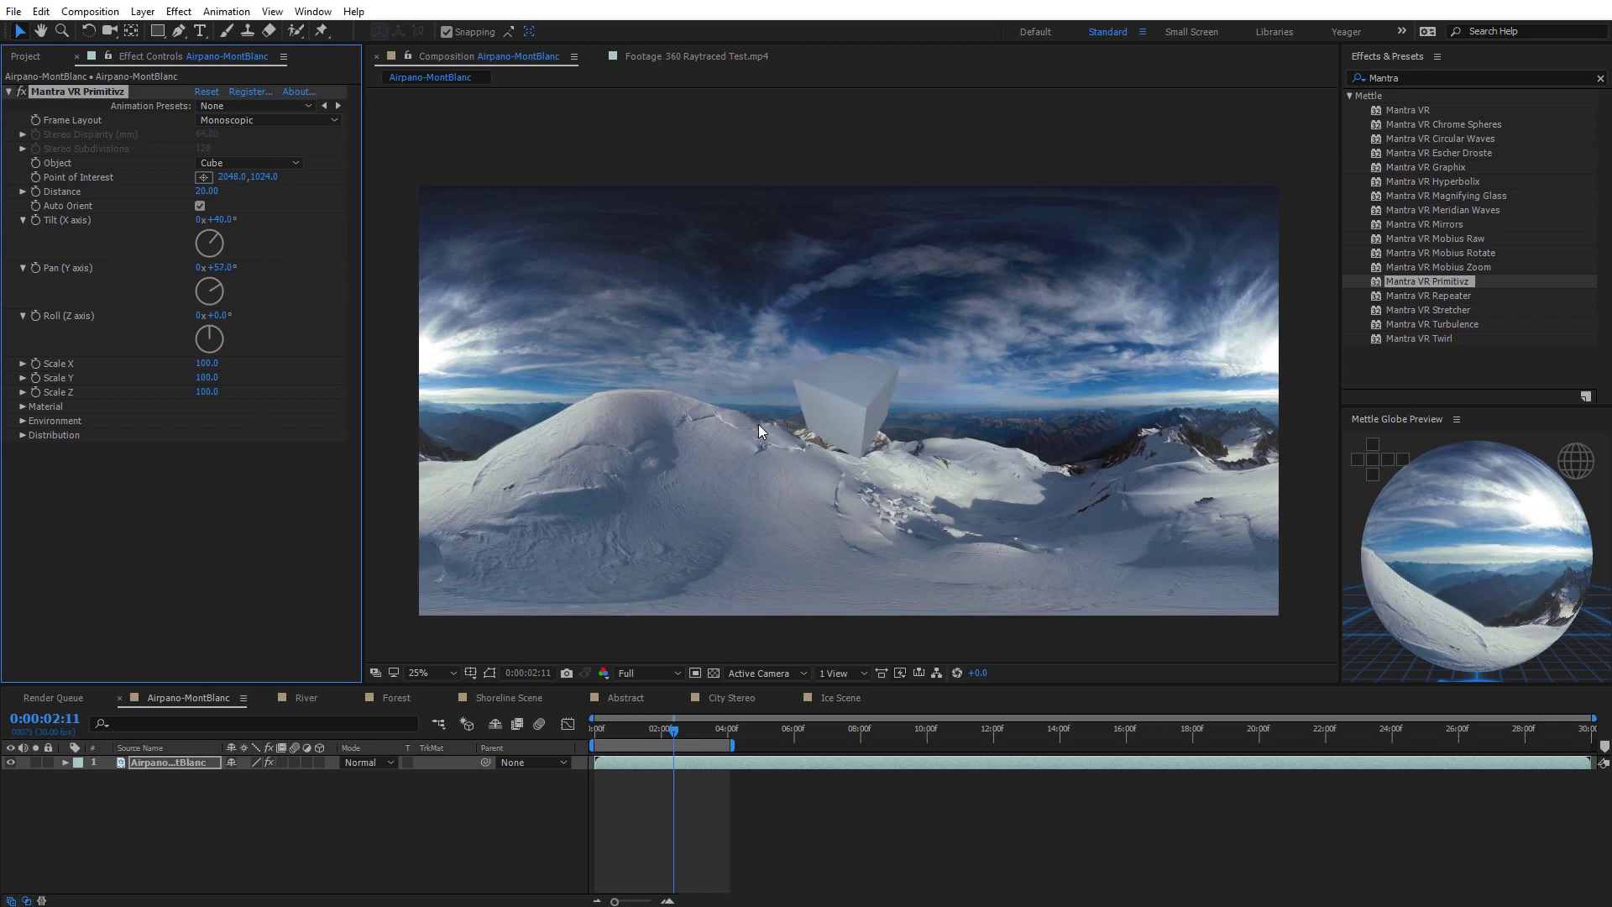
key(period)
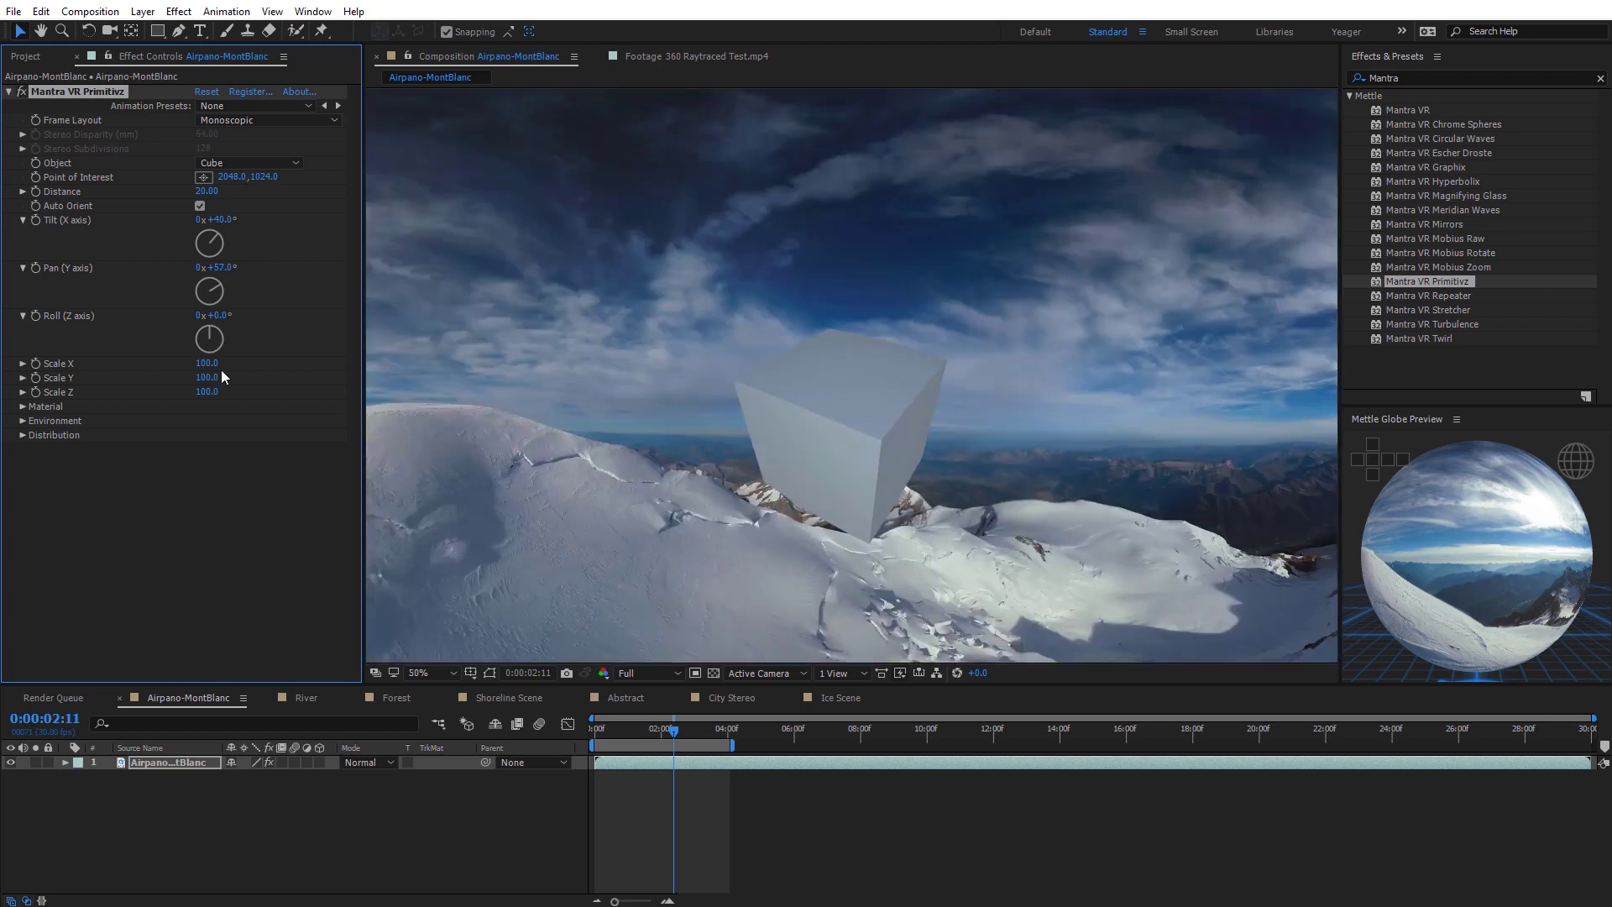
drag(210, 363, 252, 363)
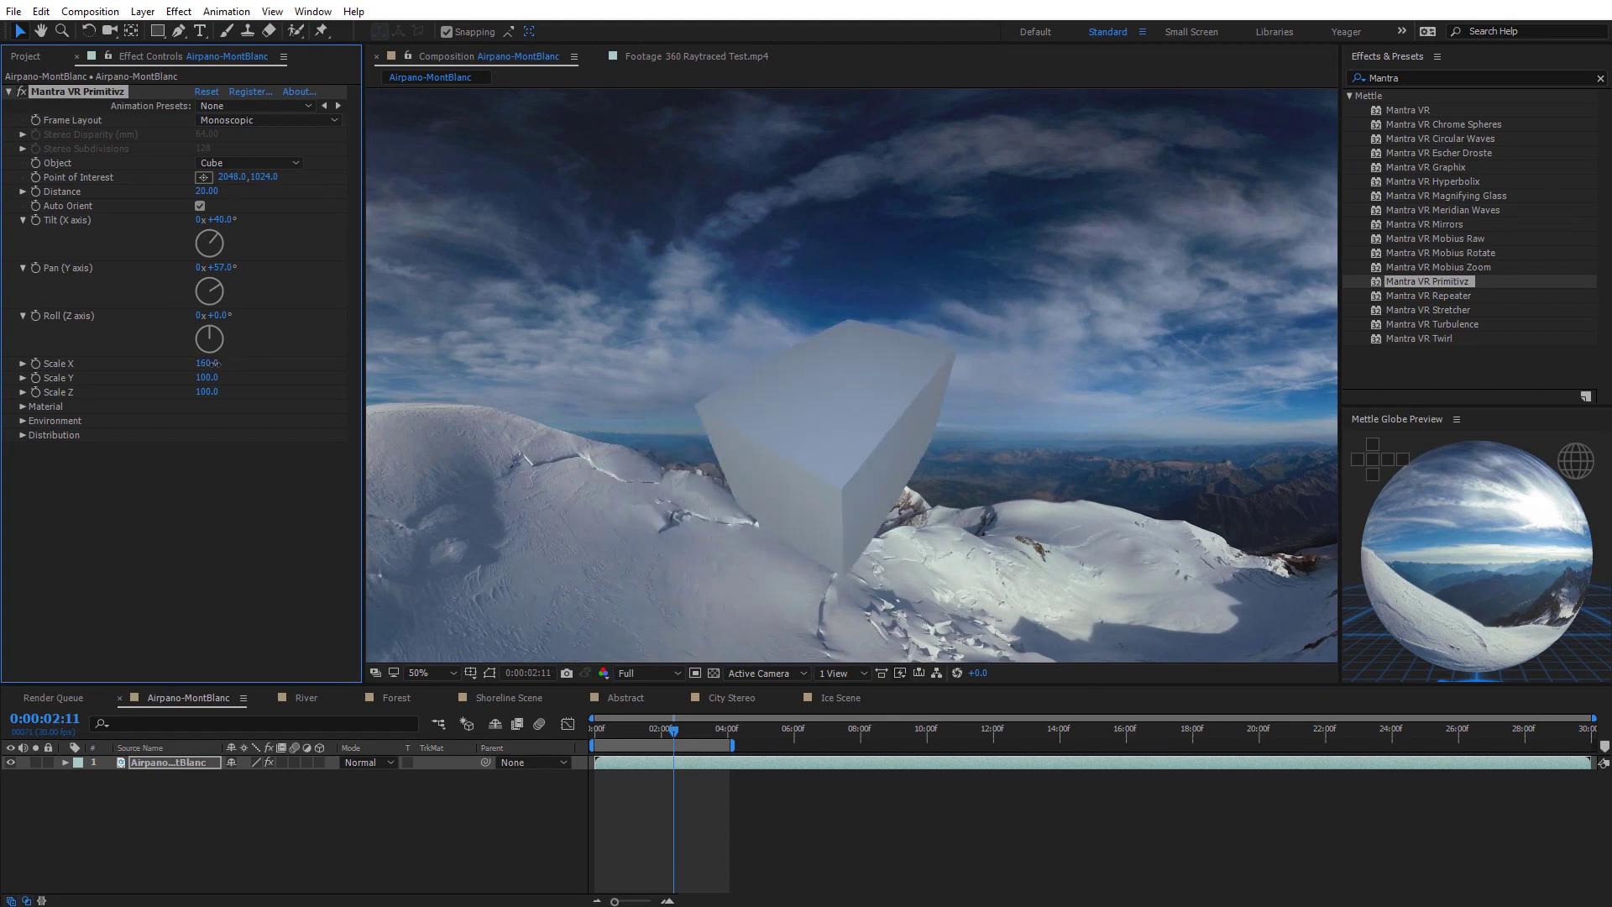
Set the cube's material Reflectivity to 46 and Ambient to 23, and rotate it to Tilt 126° and Pan 167°
click(23, 406)
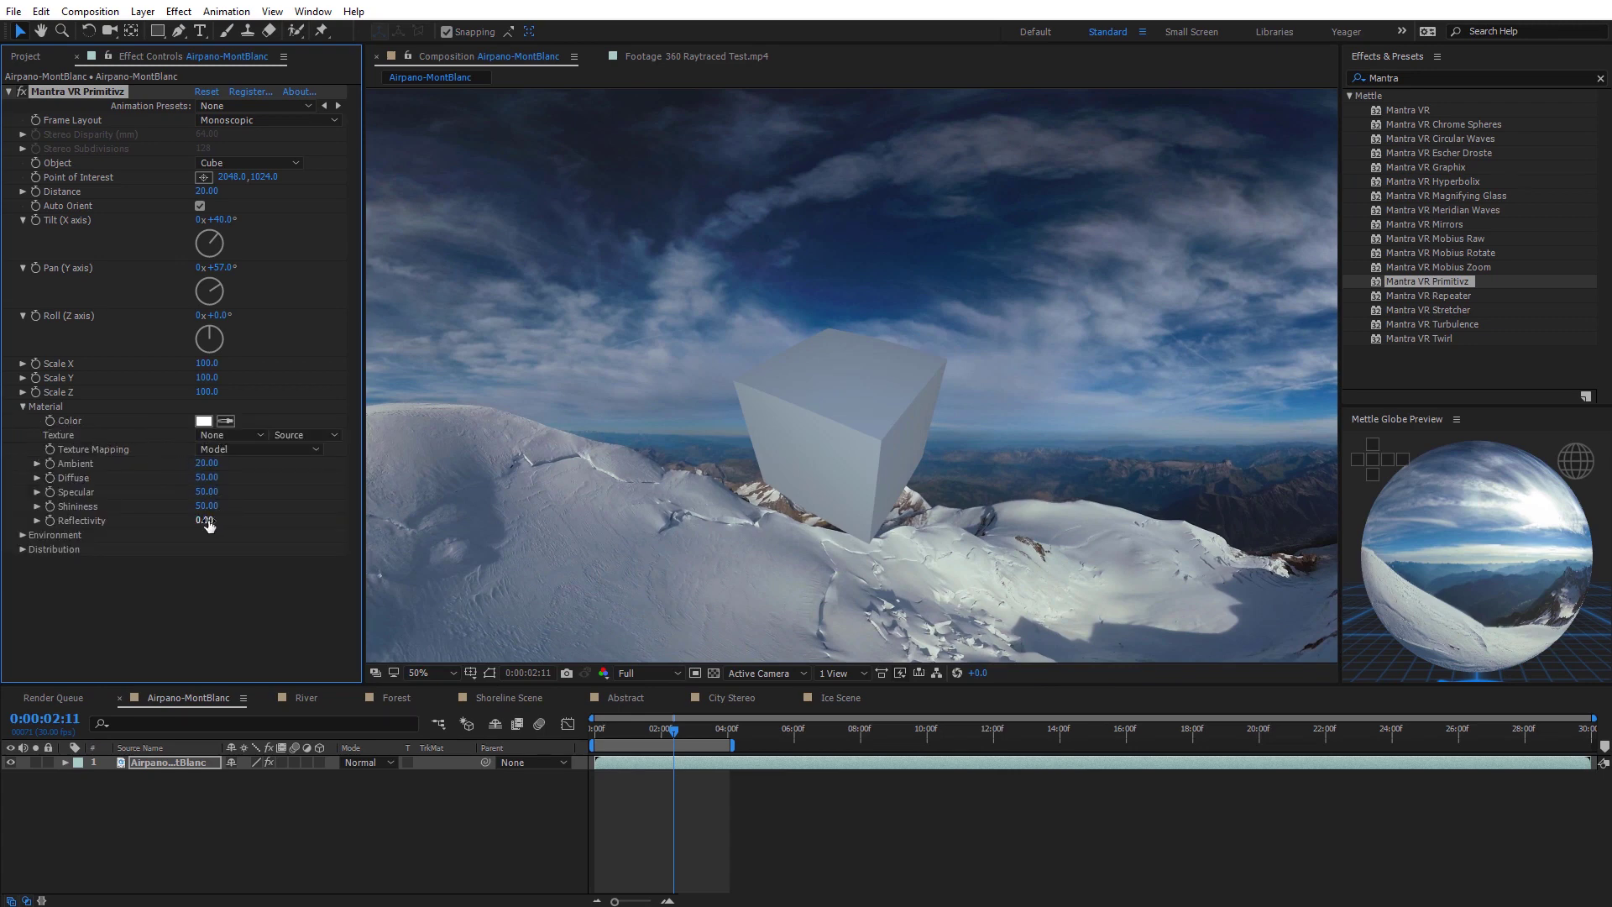
drag(224, 519, 303, 512)
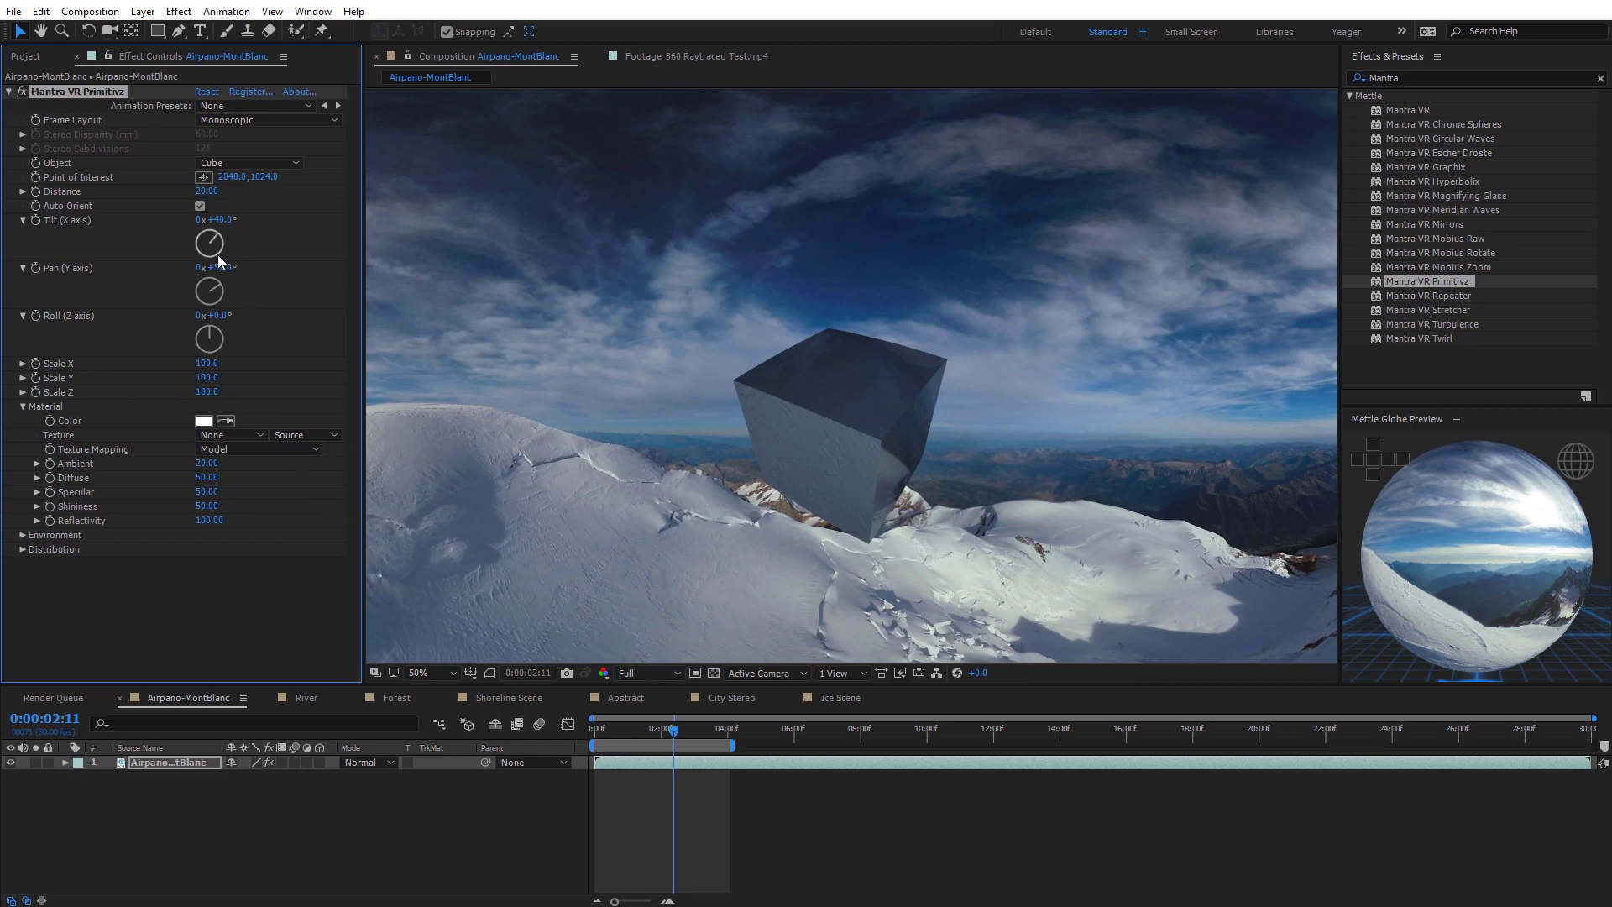
mouse_move(220, 267)
mouse_down()
mouse_move(343, 263)
mouse_move(312, 264)
mouse_up()
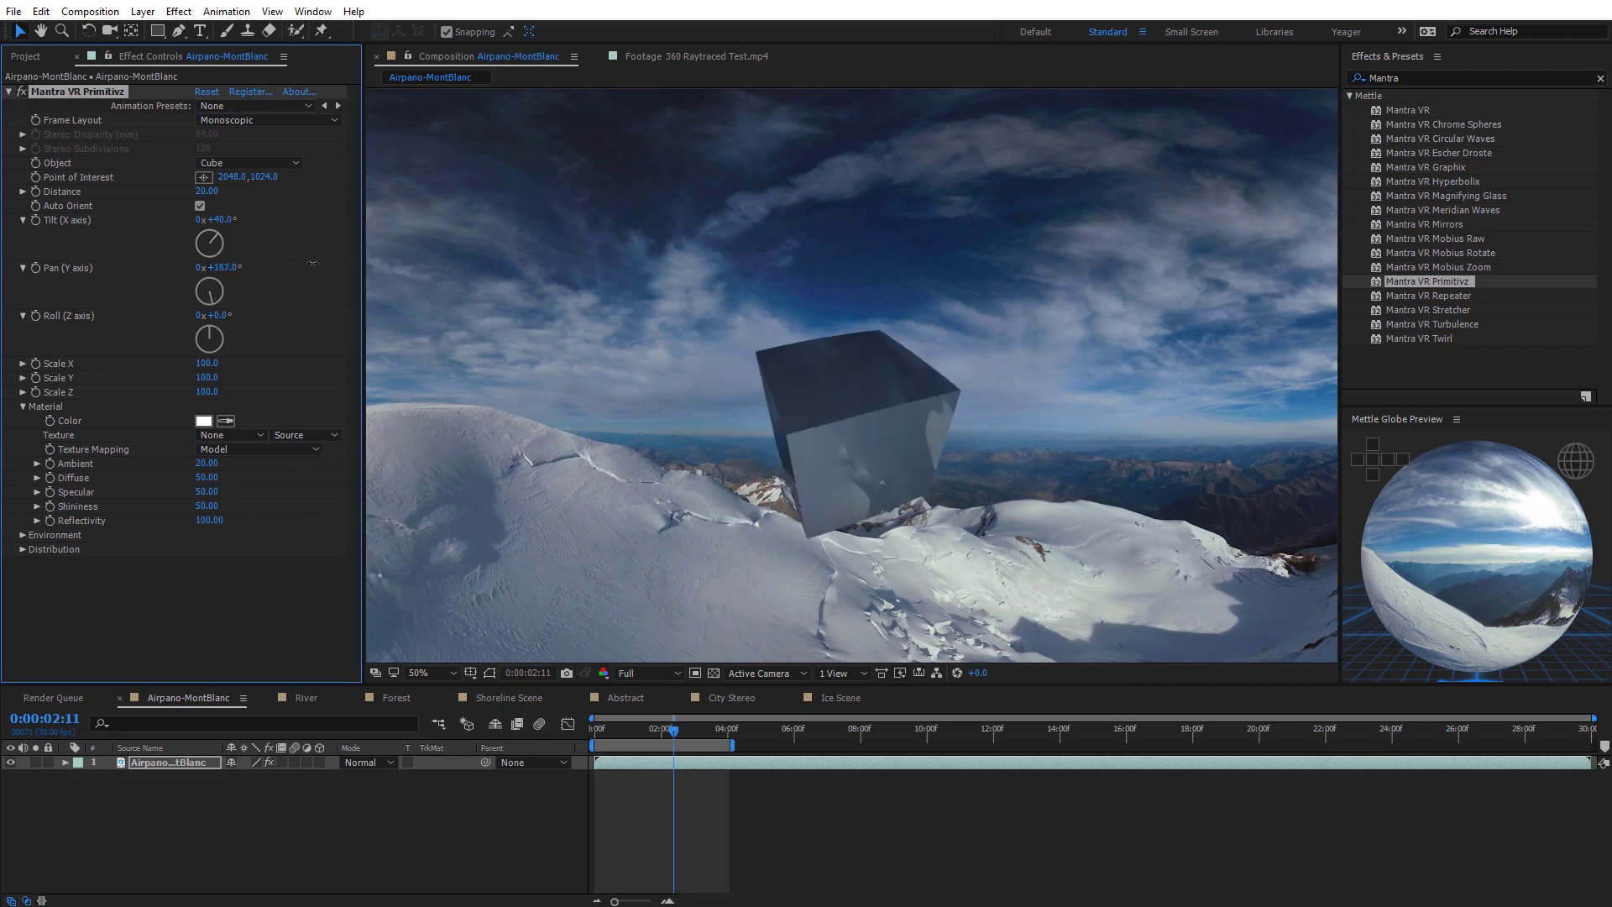
drag(223, 219, 294, 212)
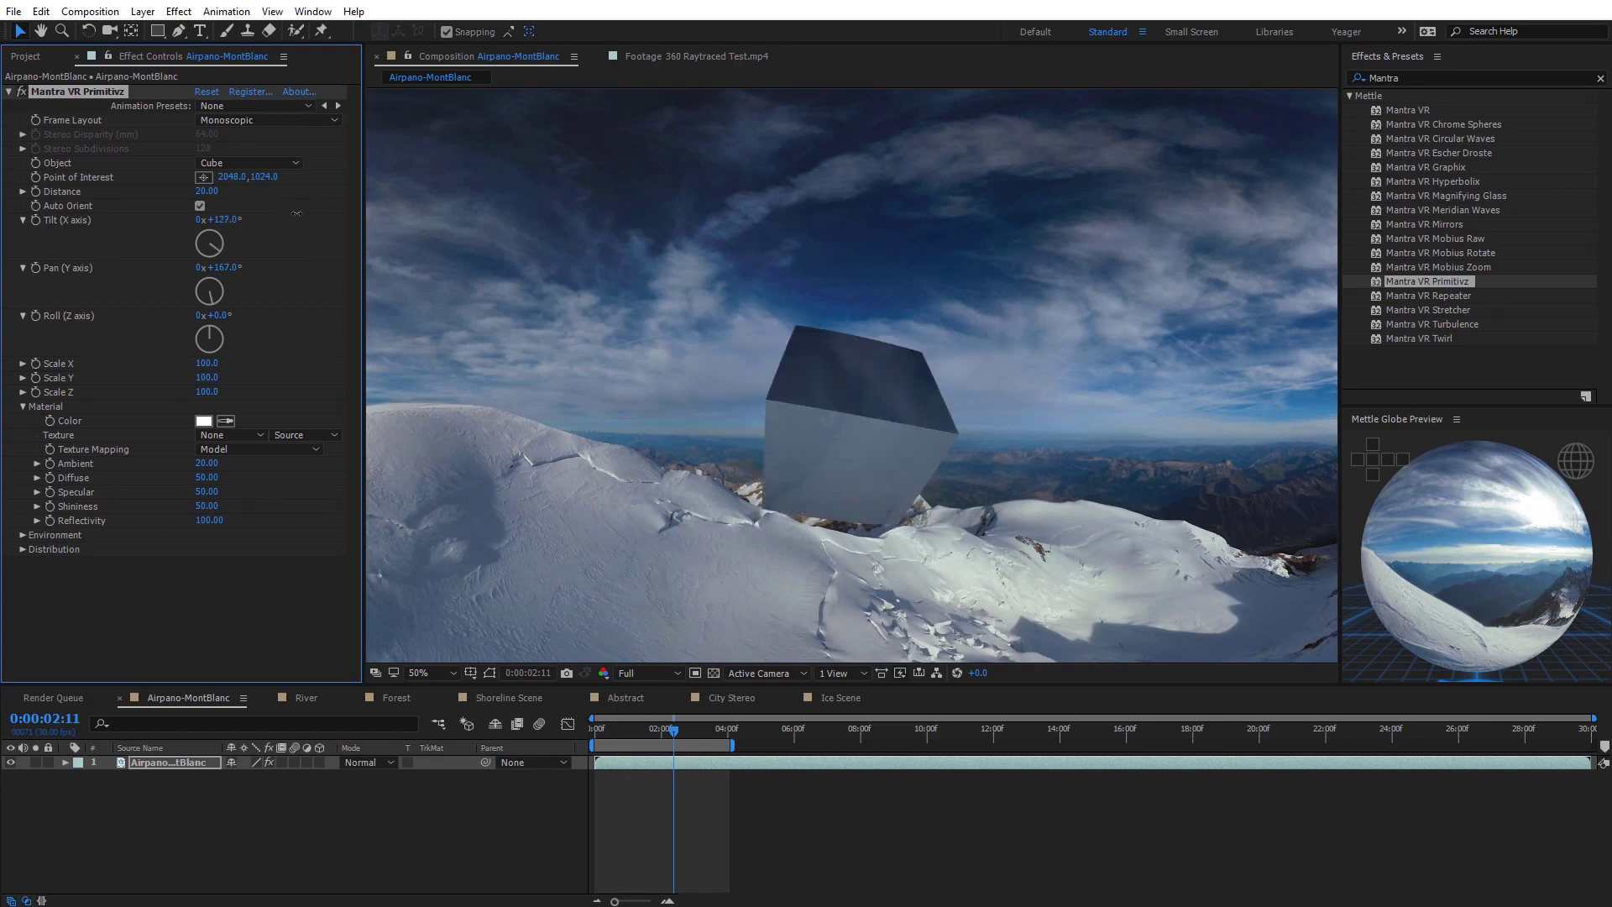
drag(209, 521, 172, 520)
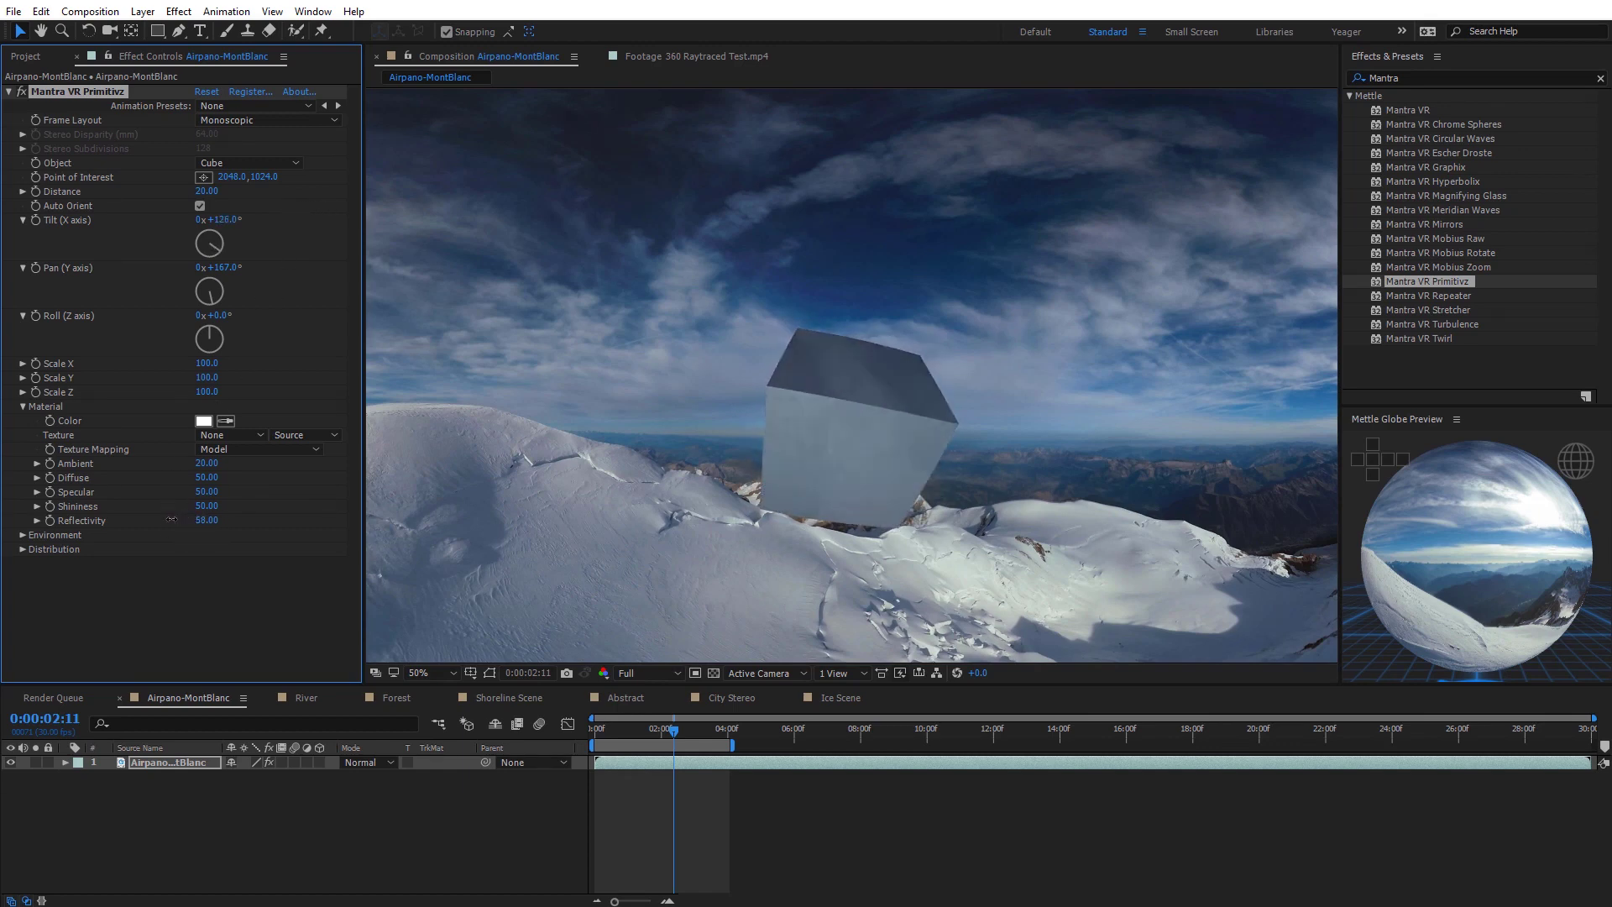
drag(207, 462, 224, 548)
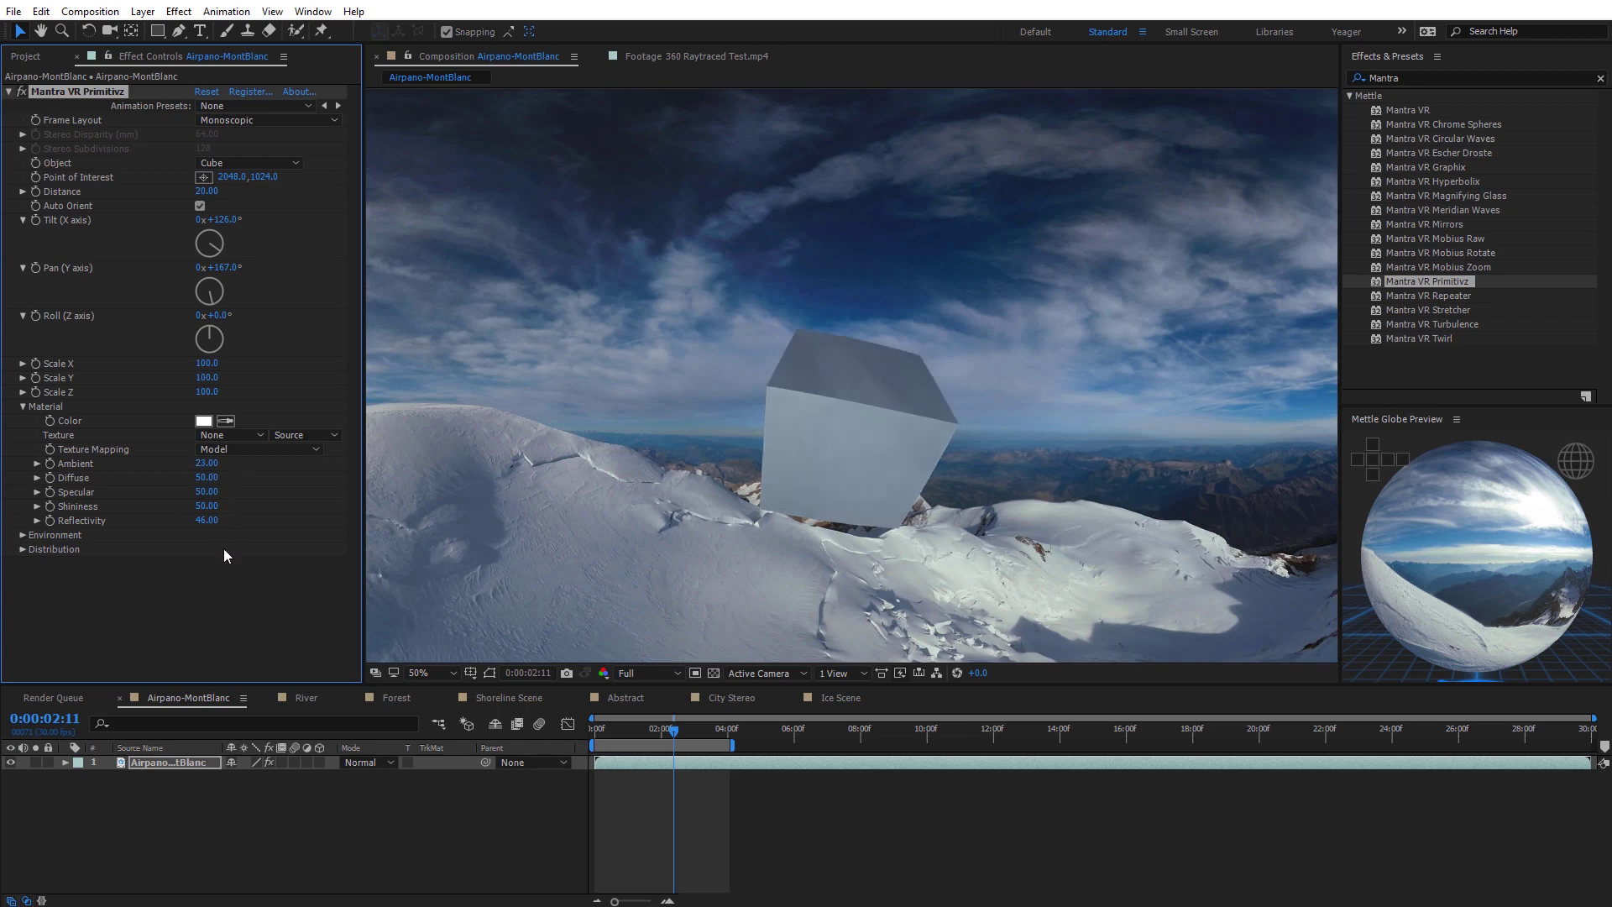
Color the cube cyan (00F2EF) and rotate it to Pan 214° and Roll -26°
click(203, 420)
drag(1113, 567, 1046, 403)
click(1084, 439)
click(1108, 536)
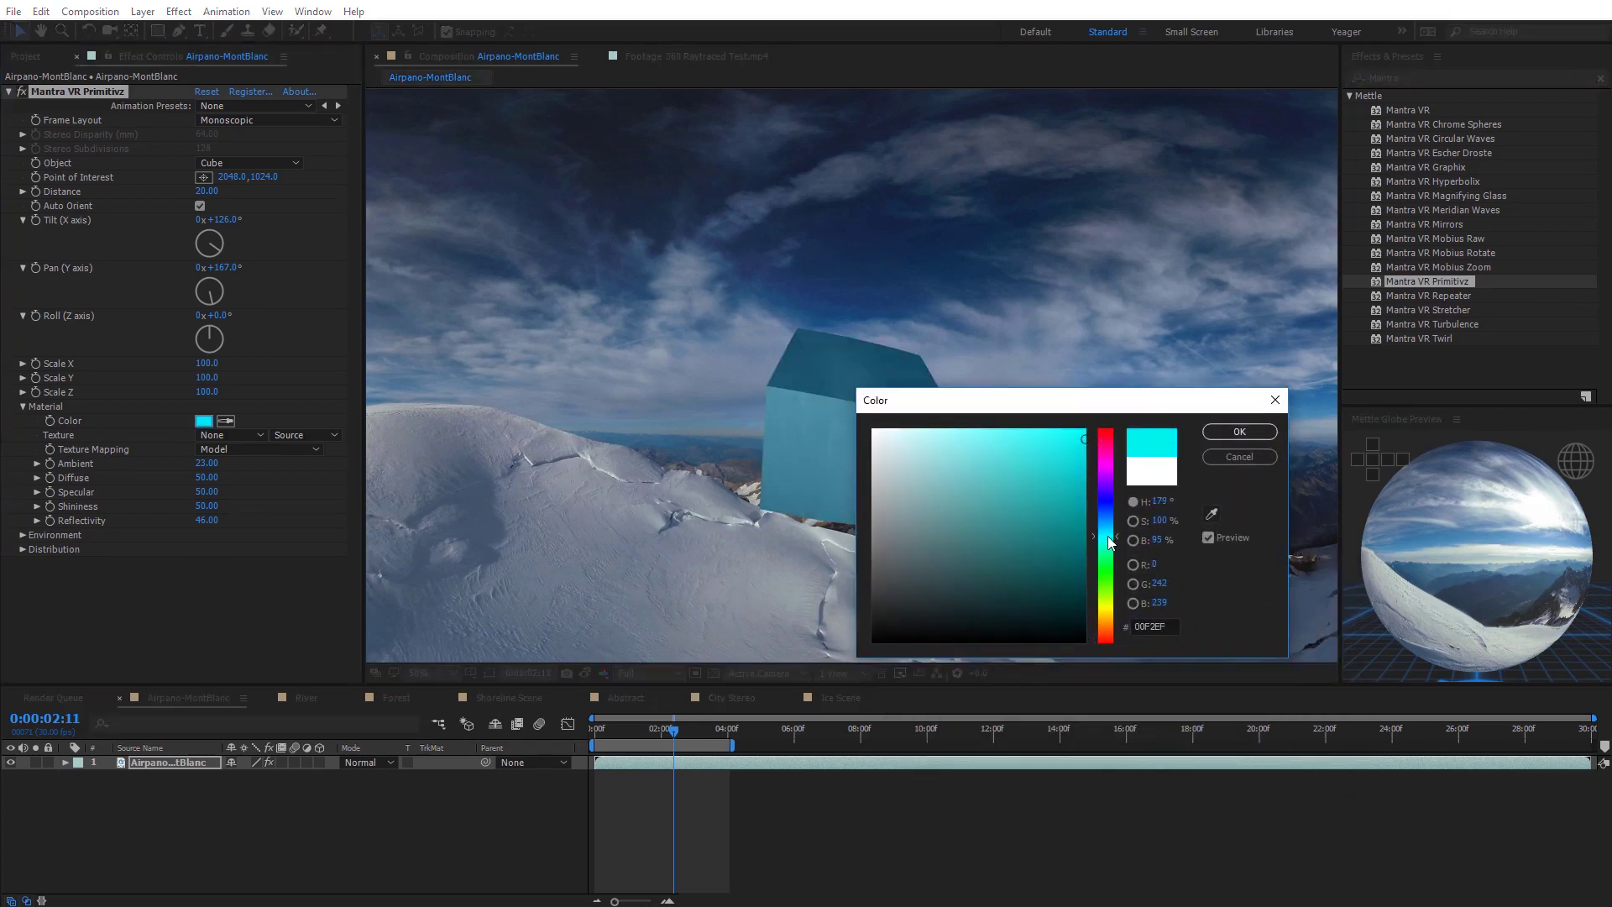
click(1239, 431)
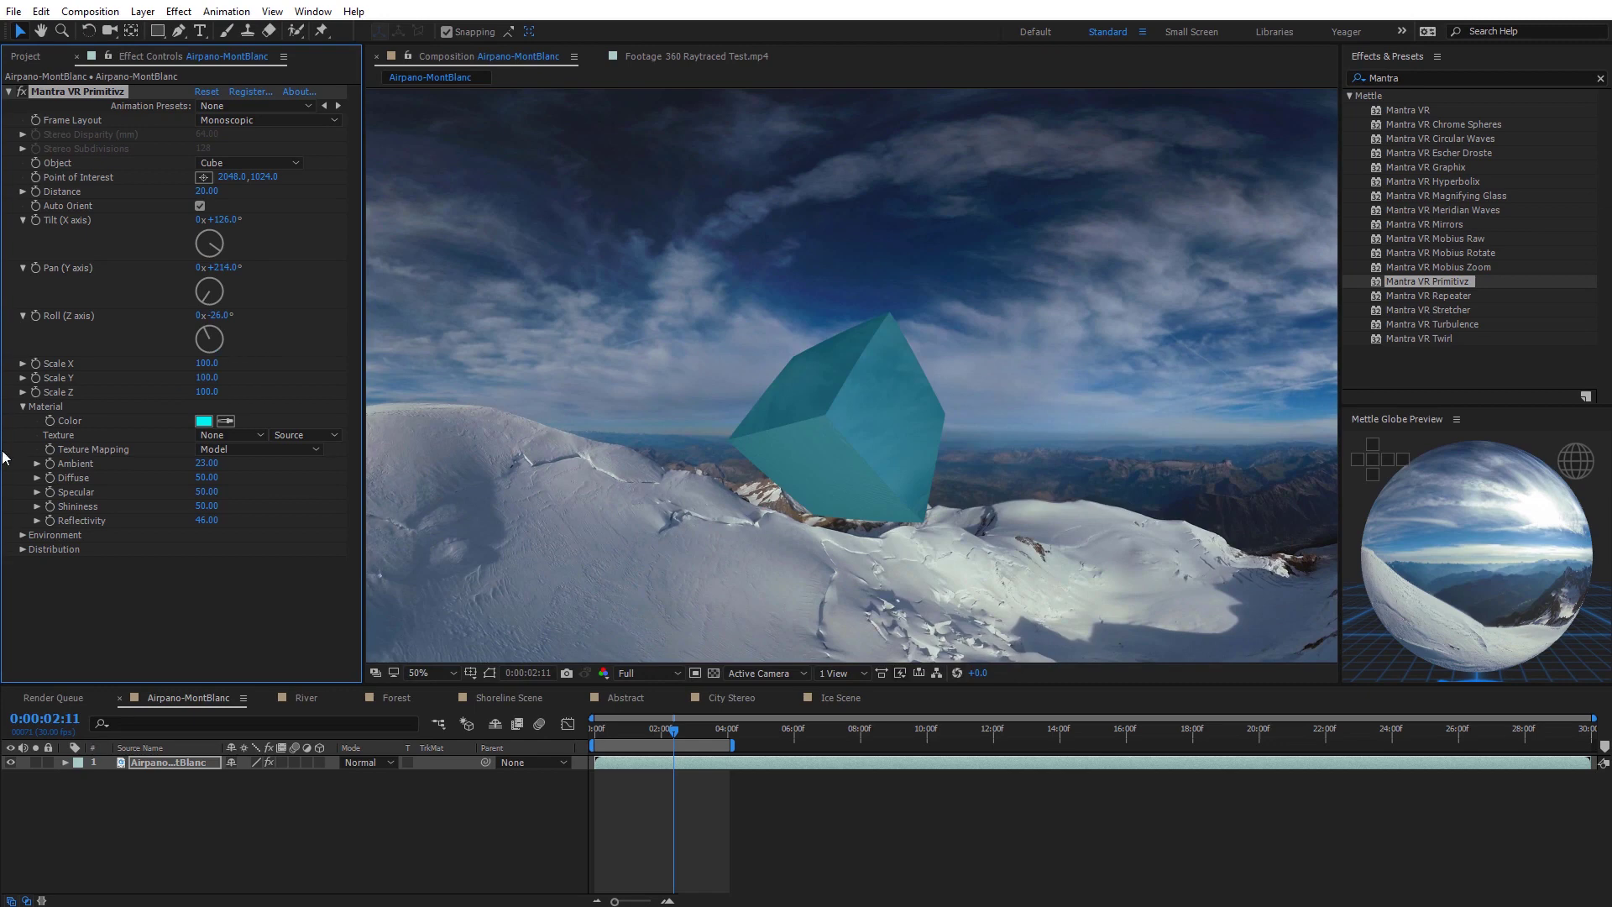
Distribute 10 cube instances around the scene and set Rotation Around POI to 127°
click(22, 549)
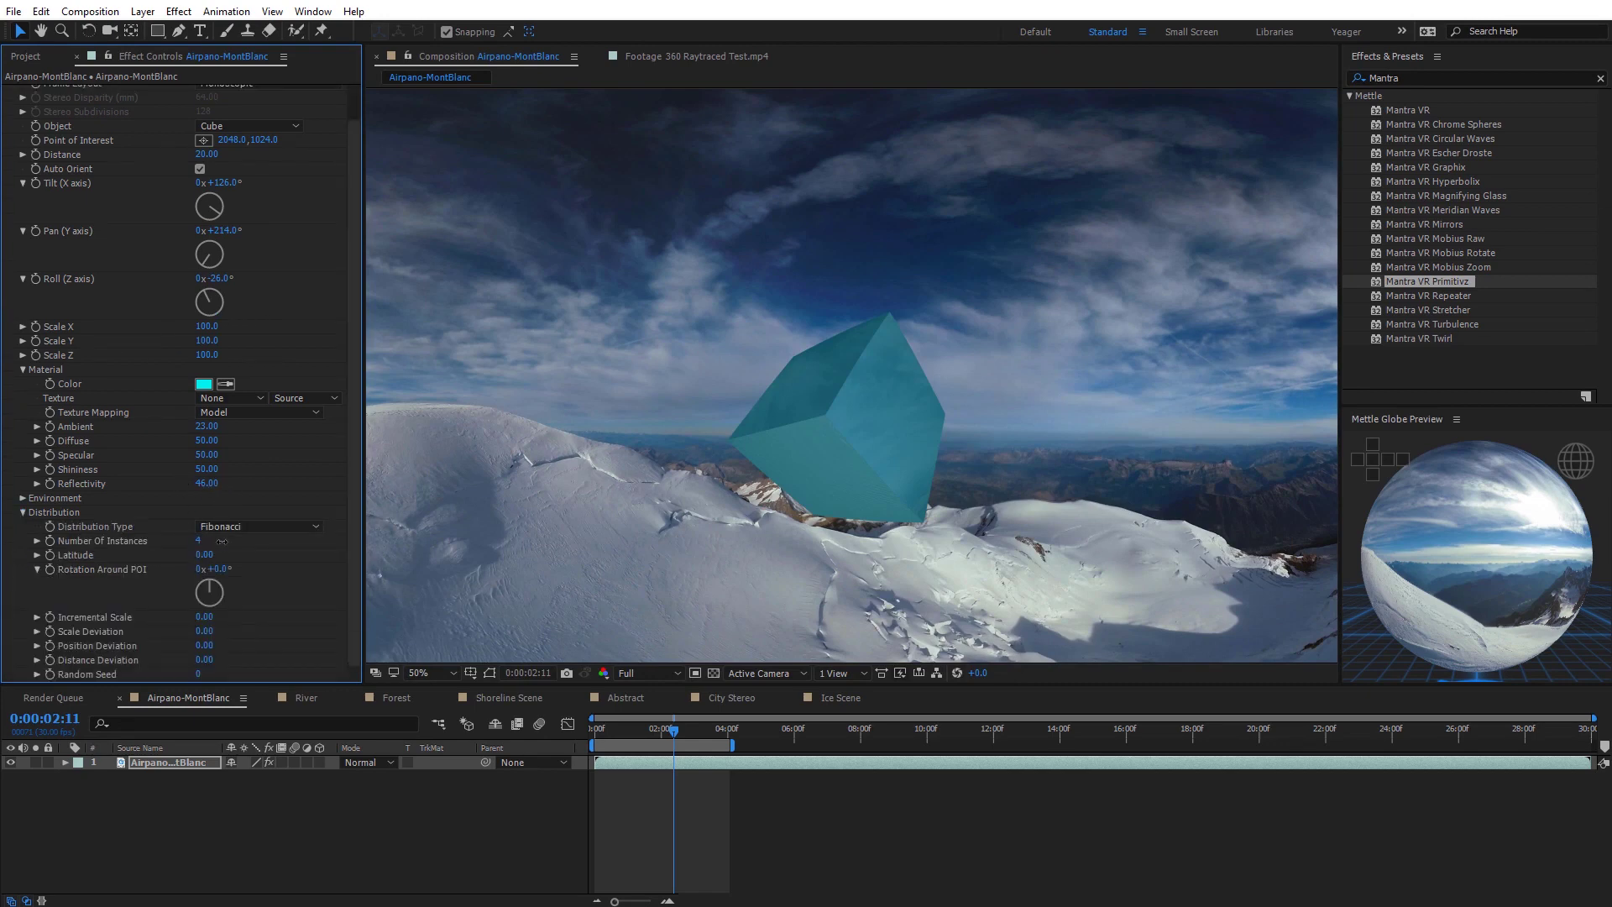
drag(221, 541, 276, 540)
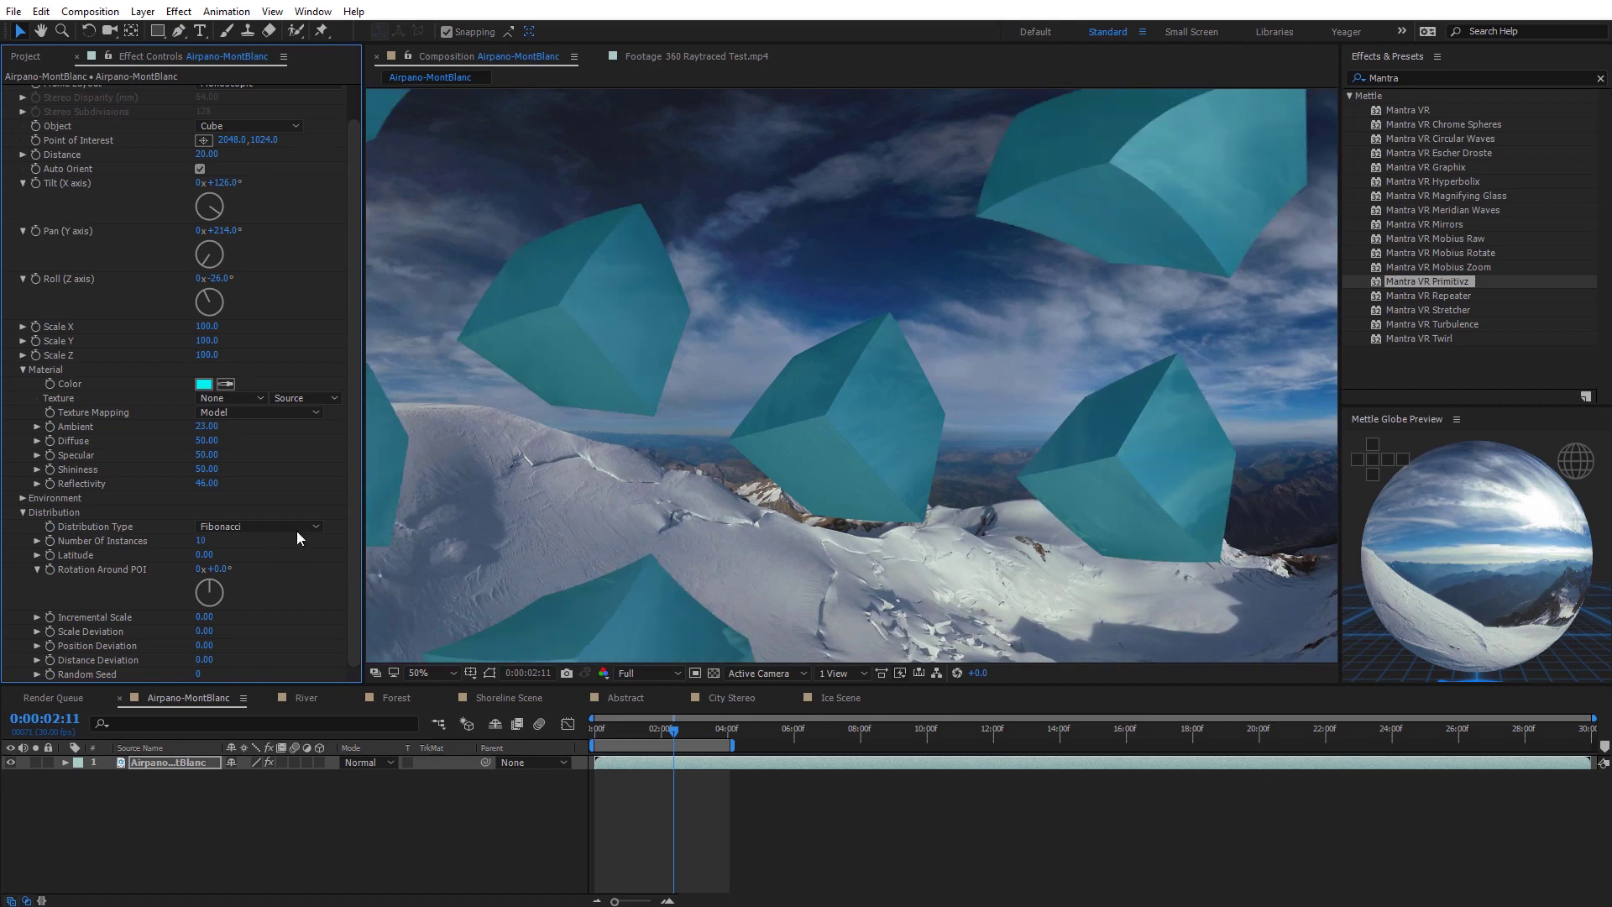
scroll(1019, 456, down, 2)
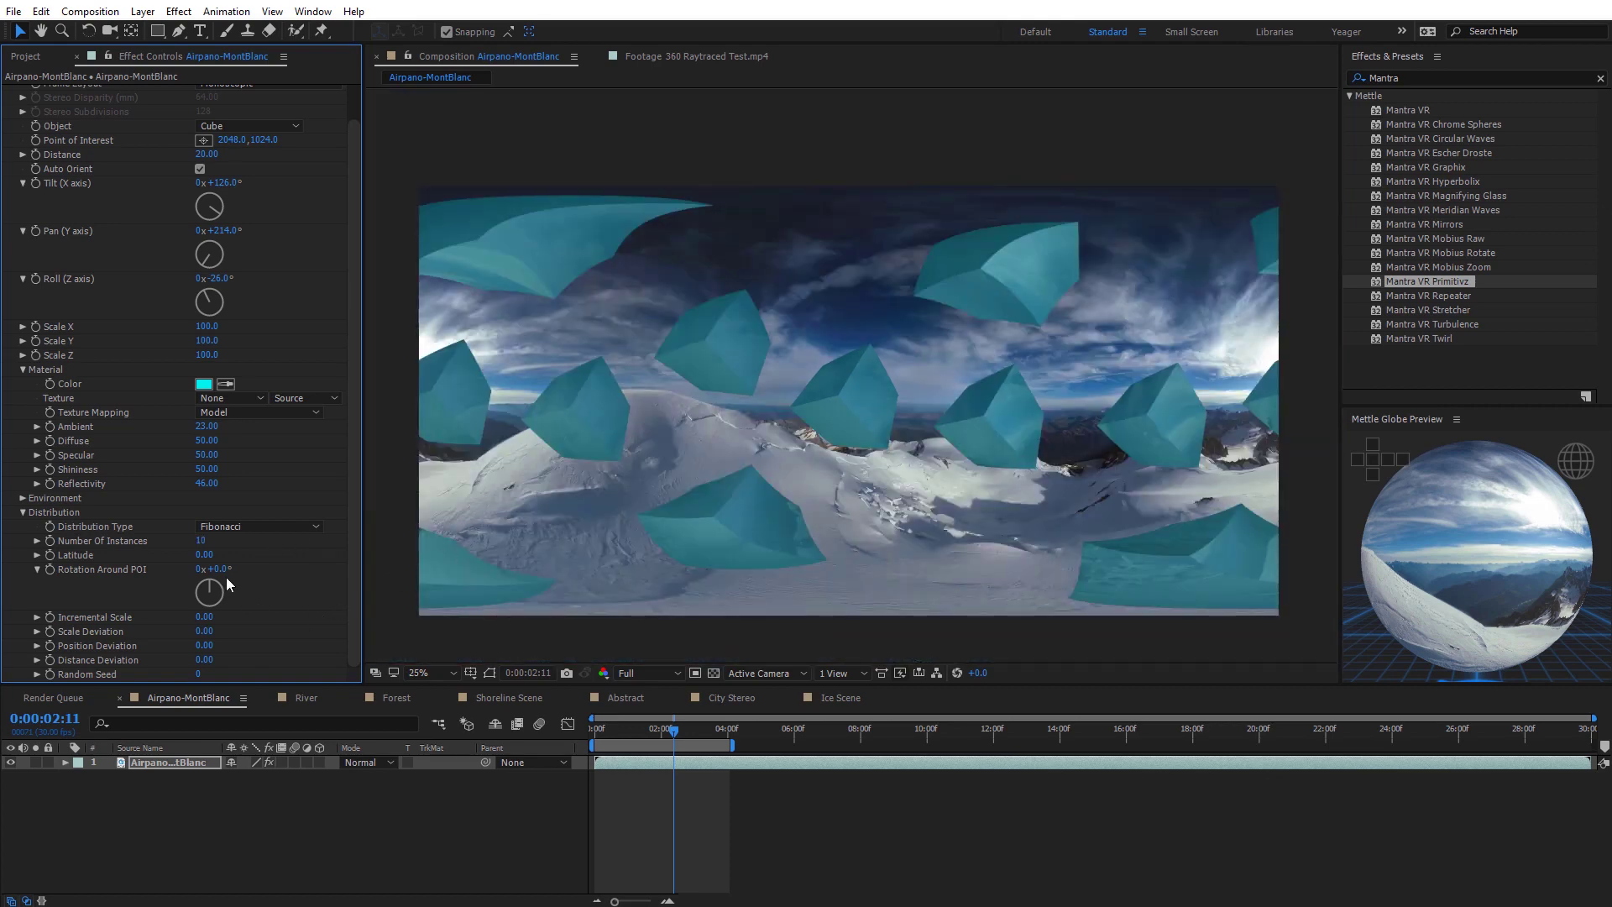
drag(220, 569, 325, 569)
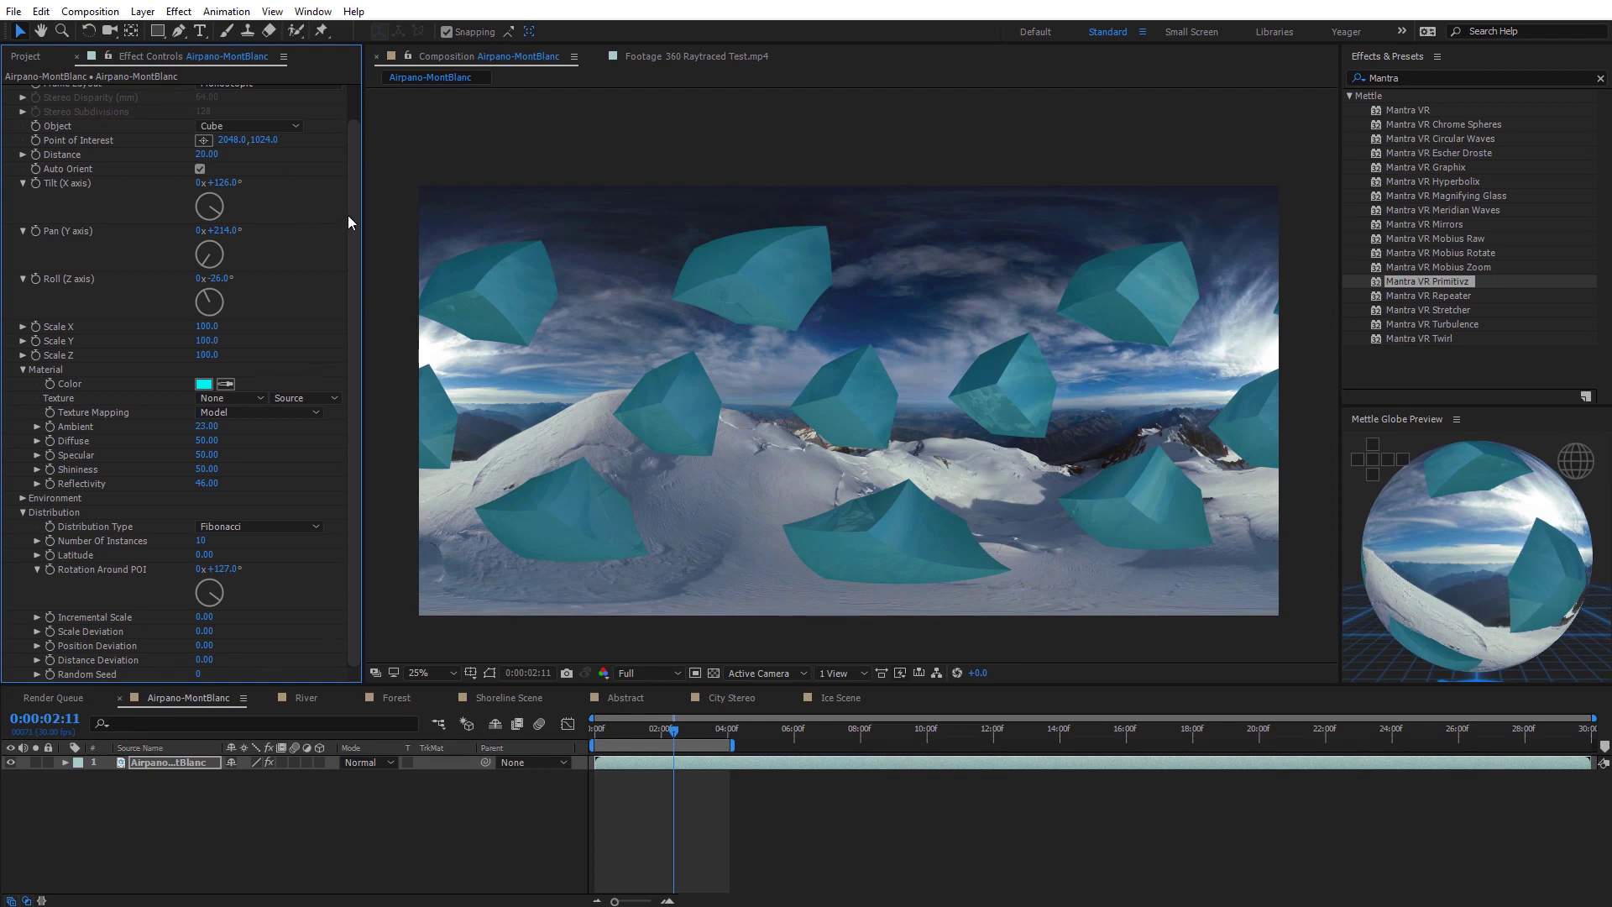
Collapse the Primitivz settings, add Mantra VR Turbulence below them, and raise its Progress to about 15
drag(353, 222, 359, 143)
click(8, 92)
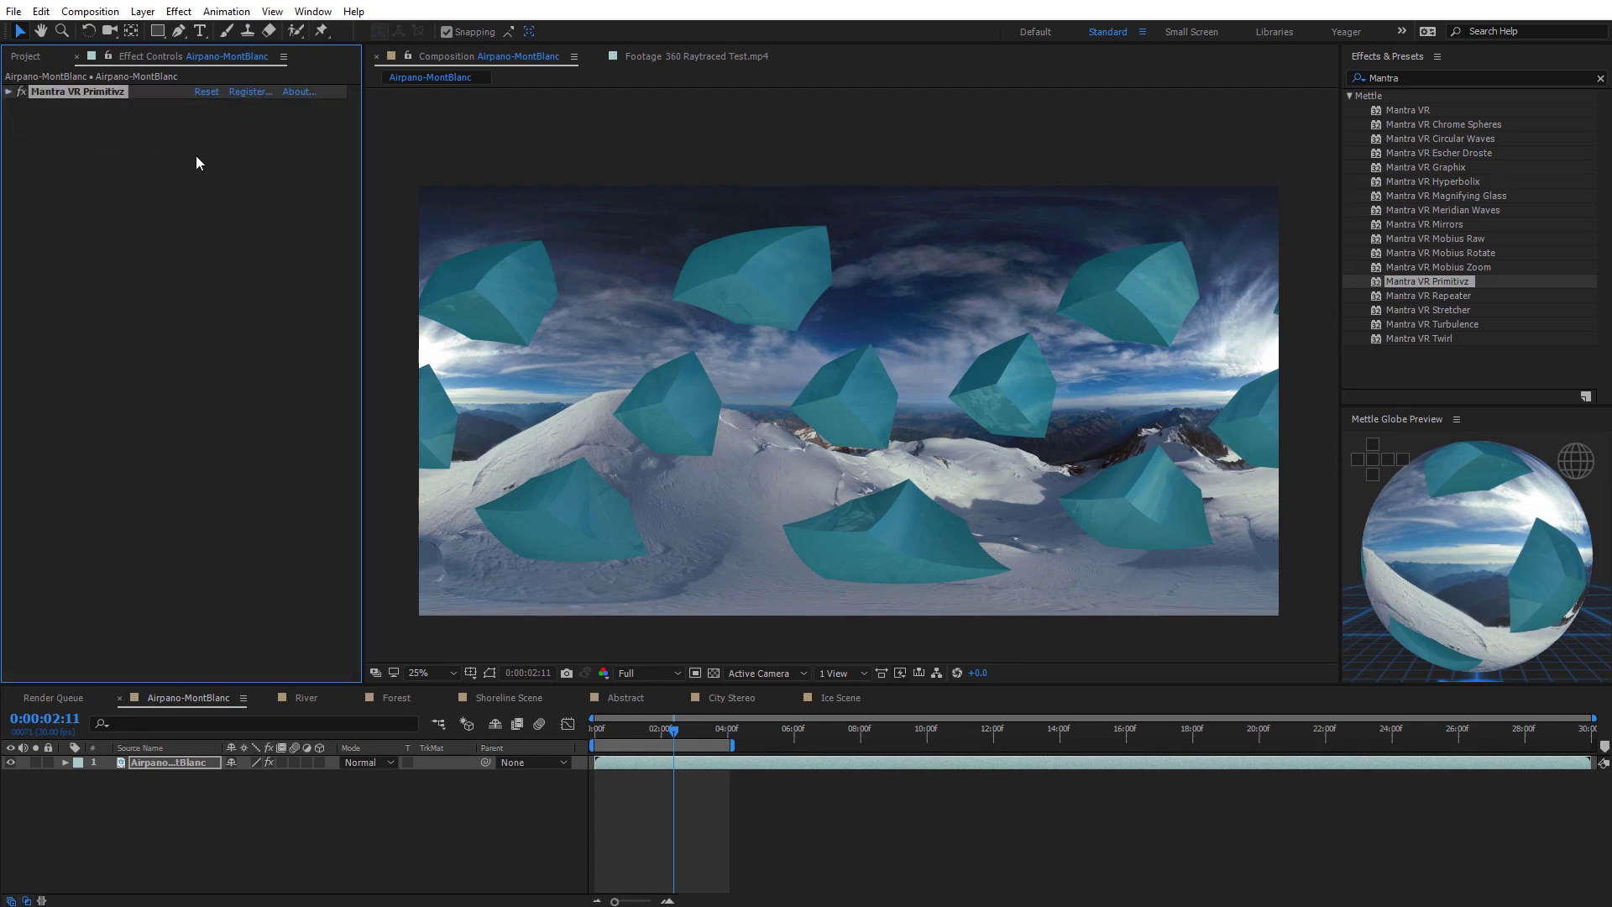
drag(1449, 327, 277, 338)
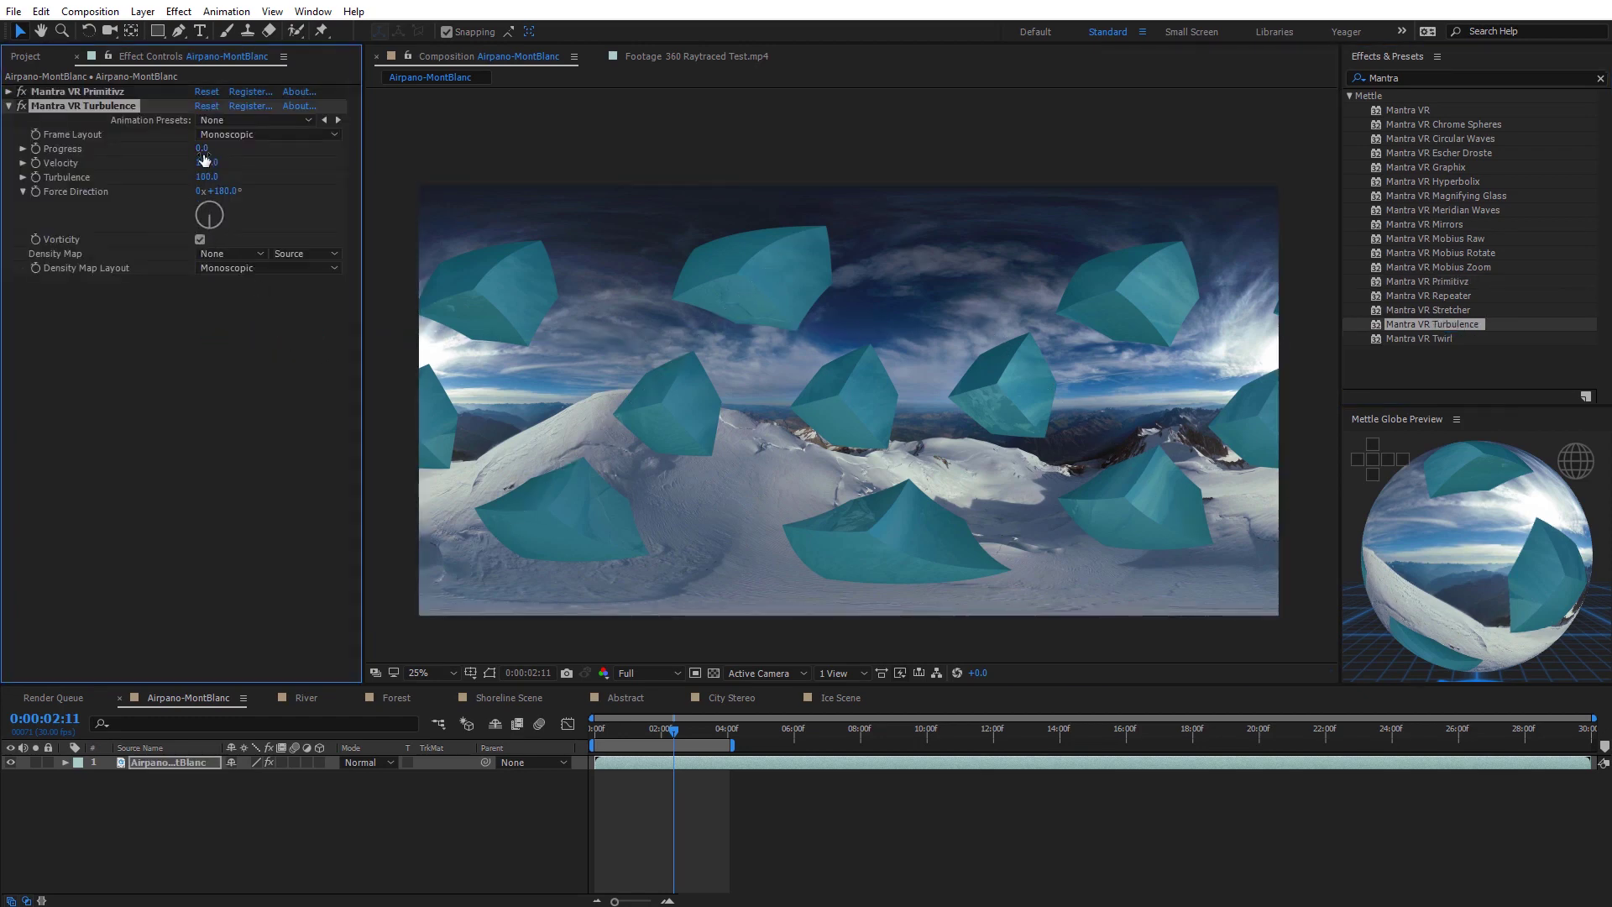
drag(207, 148, 221, 148)
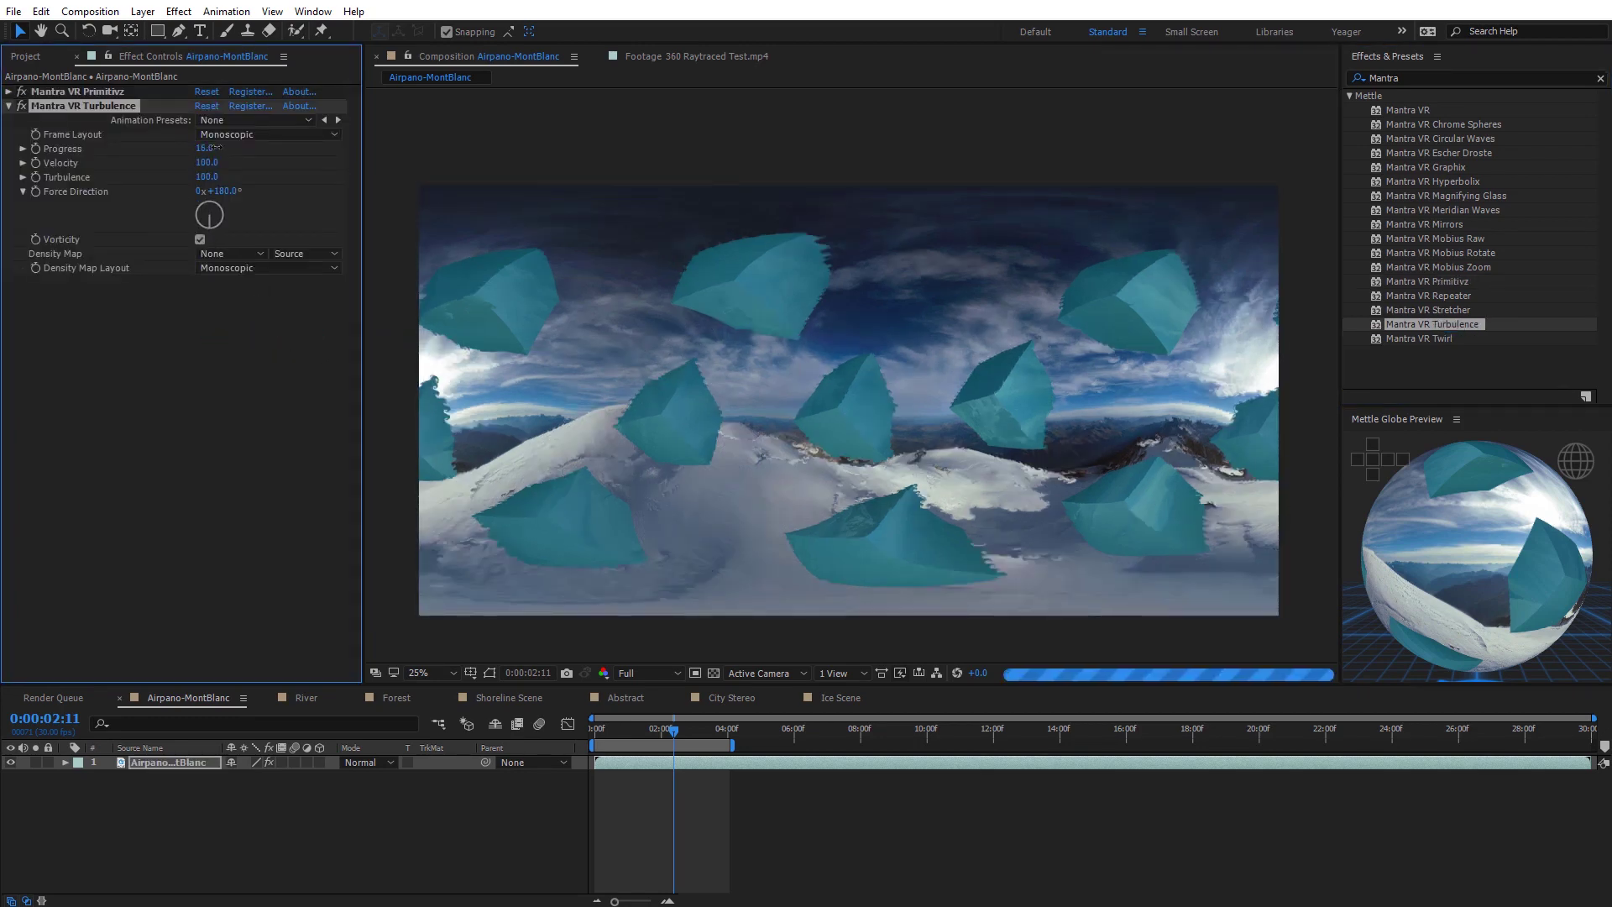